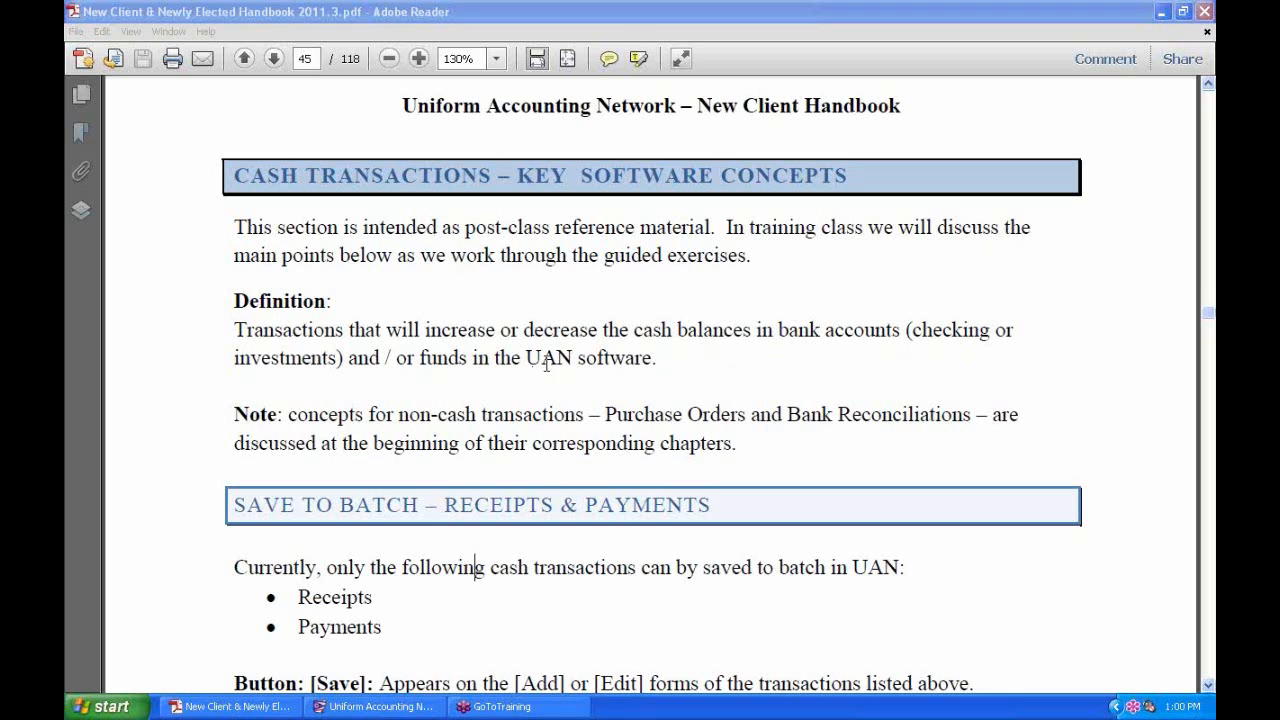
# In the handbook's non-cash Note, highlight 'Purchase Orders', then 'Bank Reconciliations' instead.
pyautogui.click(407, 342)
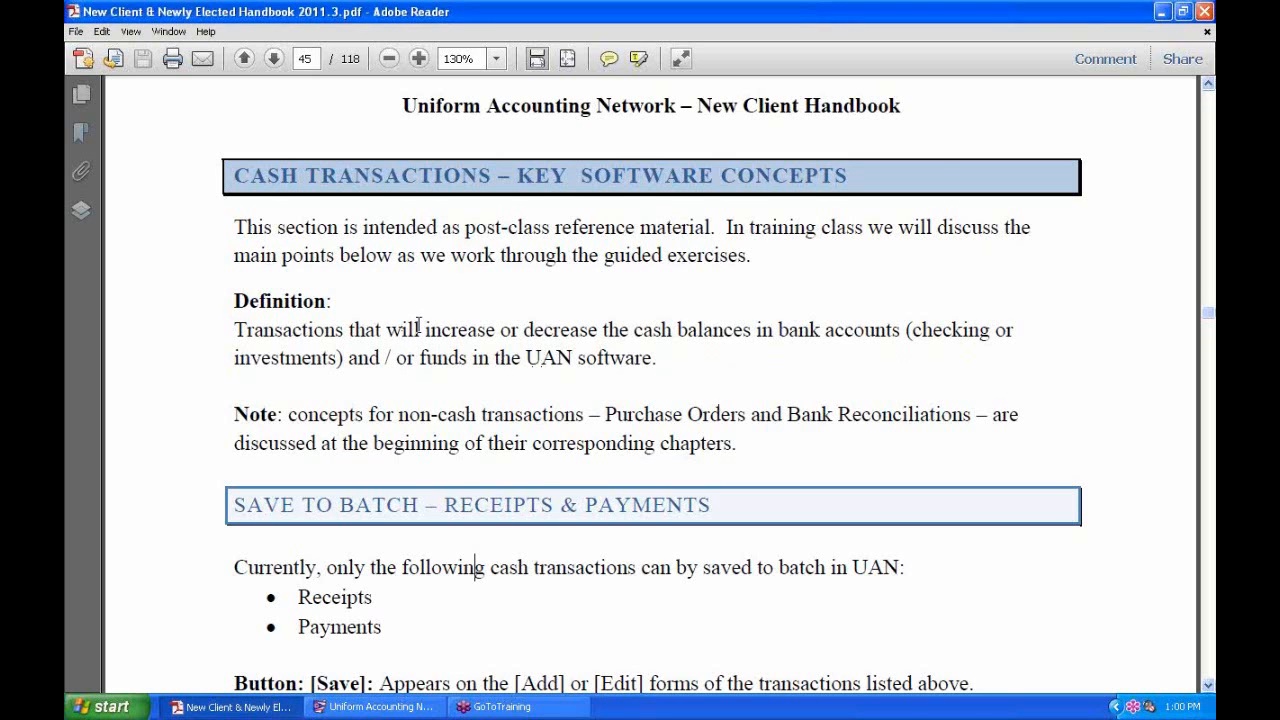
pyautogui.scroll(-2, 418, 325)
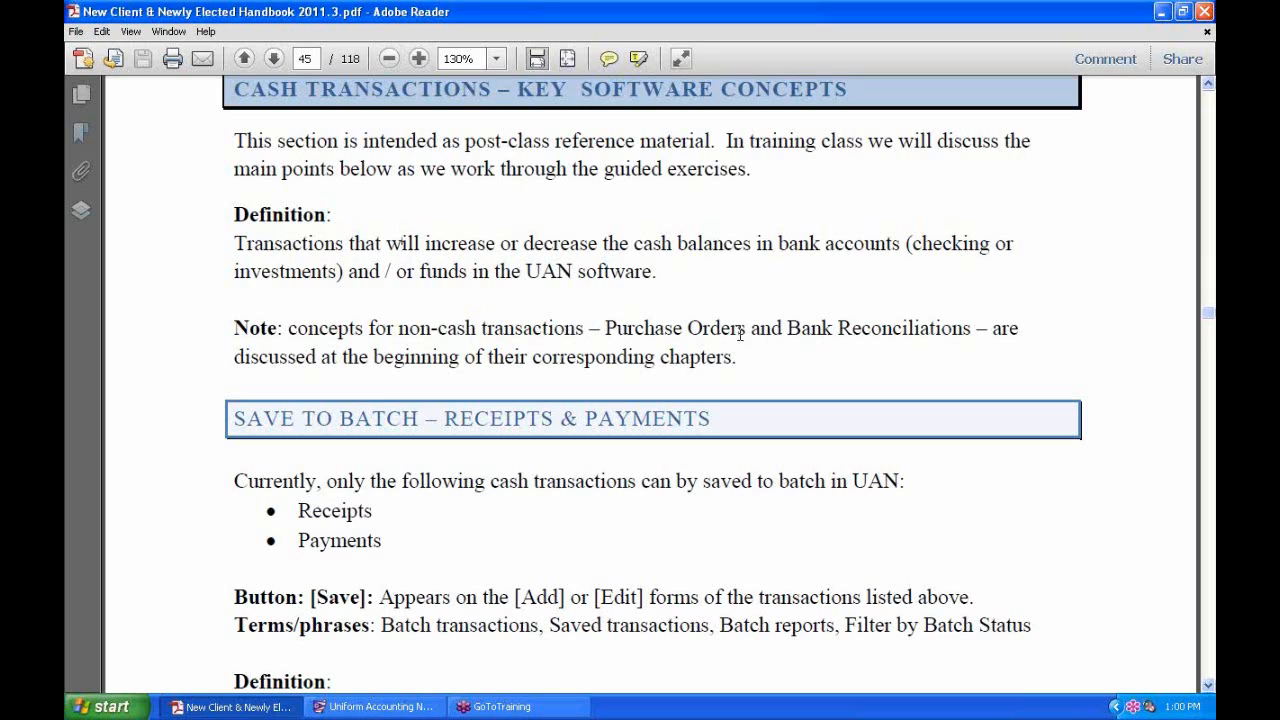
pyautogui.moveTo(744, 328); pyautogui.dragTo(656, 330)
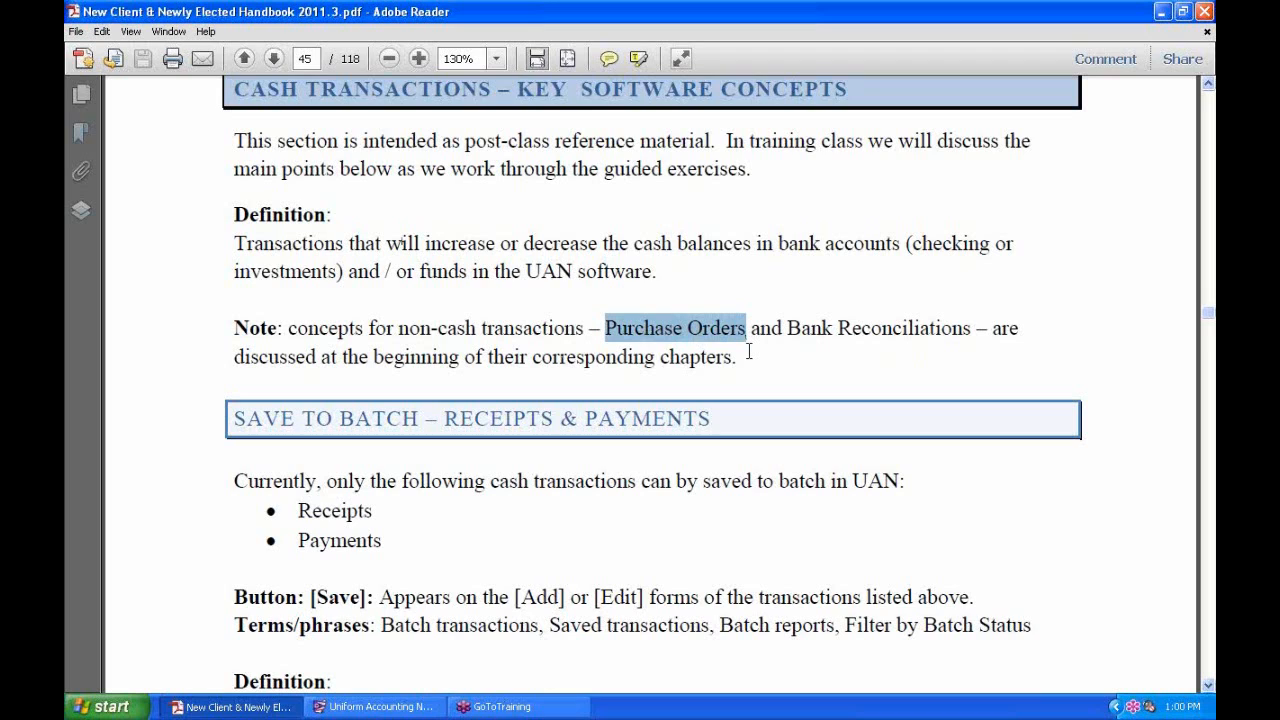
pyautogui.click(722, 334)
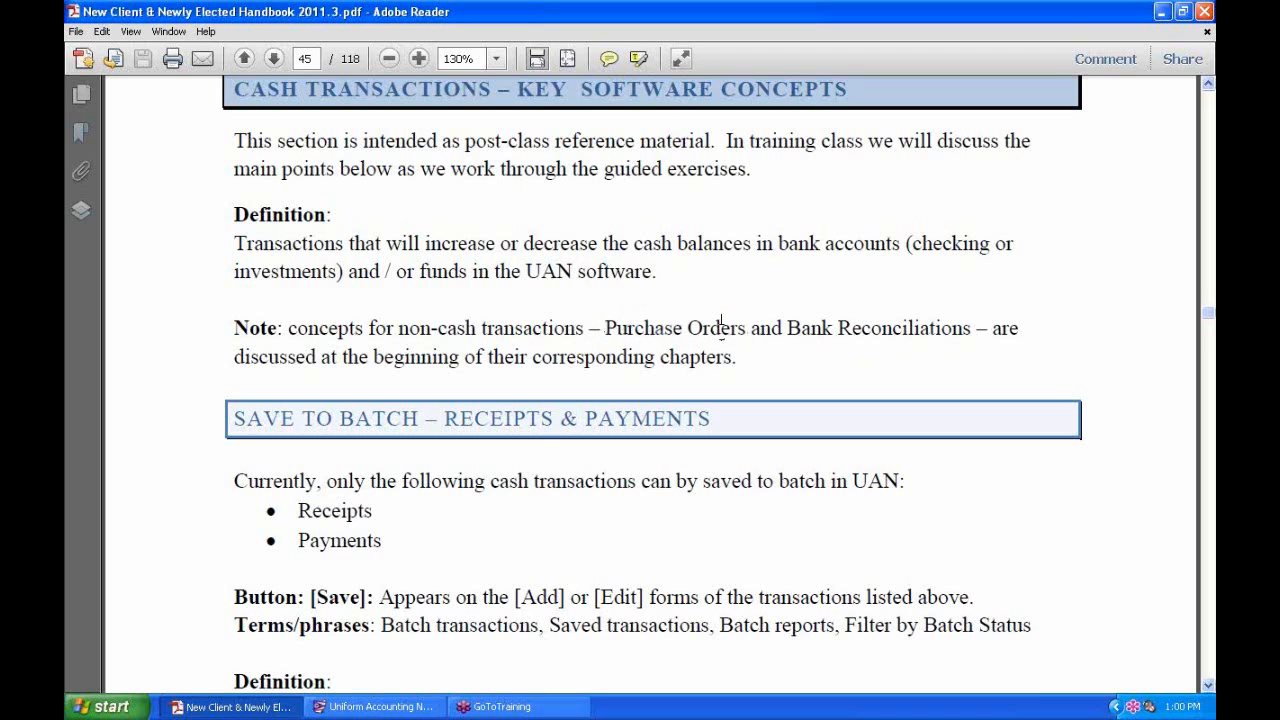
pyautogui.moveTo(746, 329); pyautogui.dragTo(606, 329)
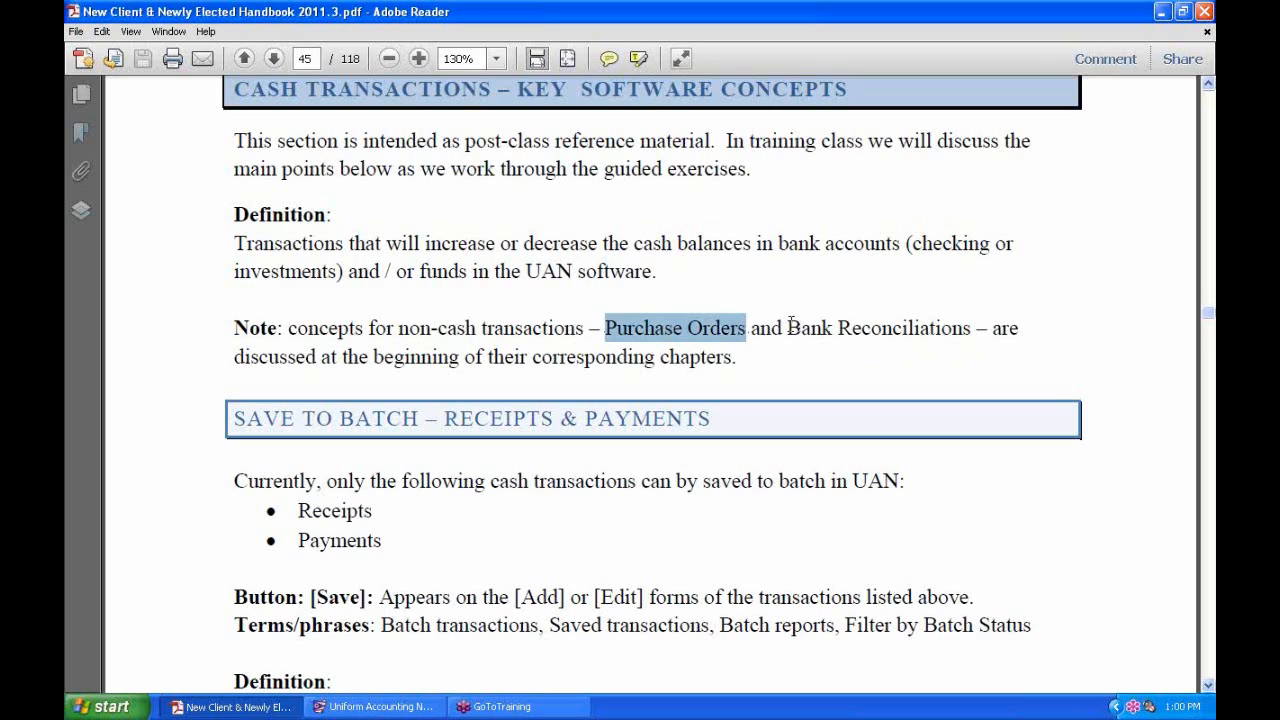
pyautogui.moveTo(788, 326); pyautogui.dragTo(970, 330)
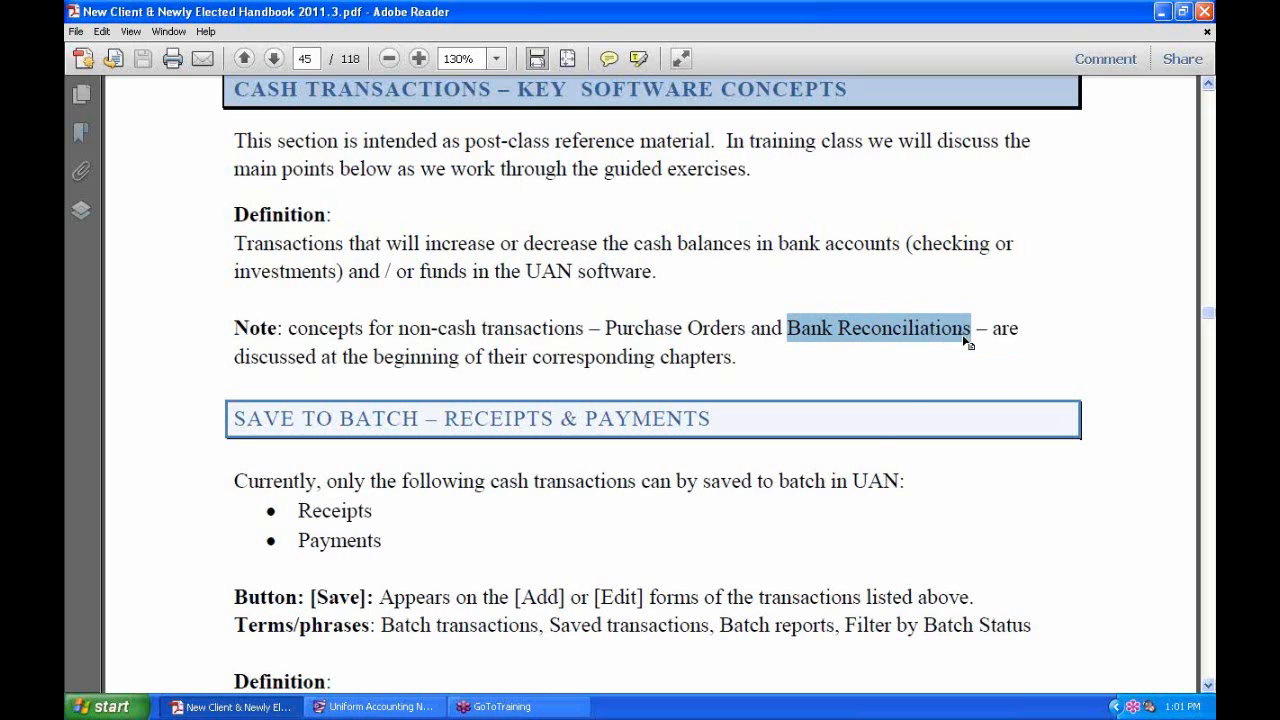
# Scroll to the Save to Batch definition, select 'cash transactions', then switch to UAN.
pyautogui.scroll(-2, 838, 418)
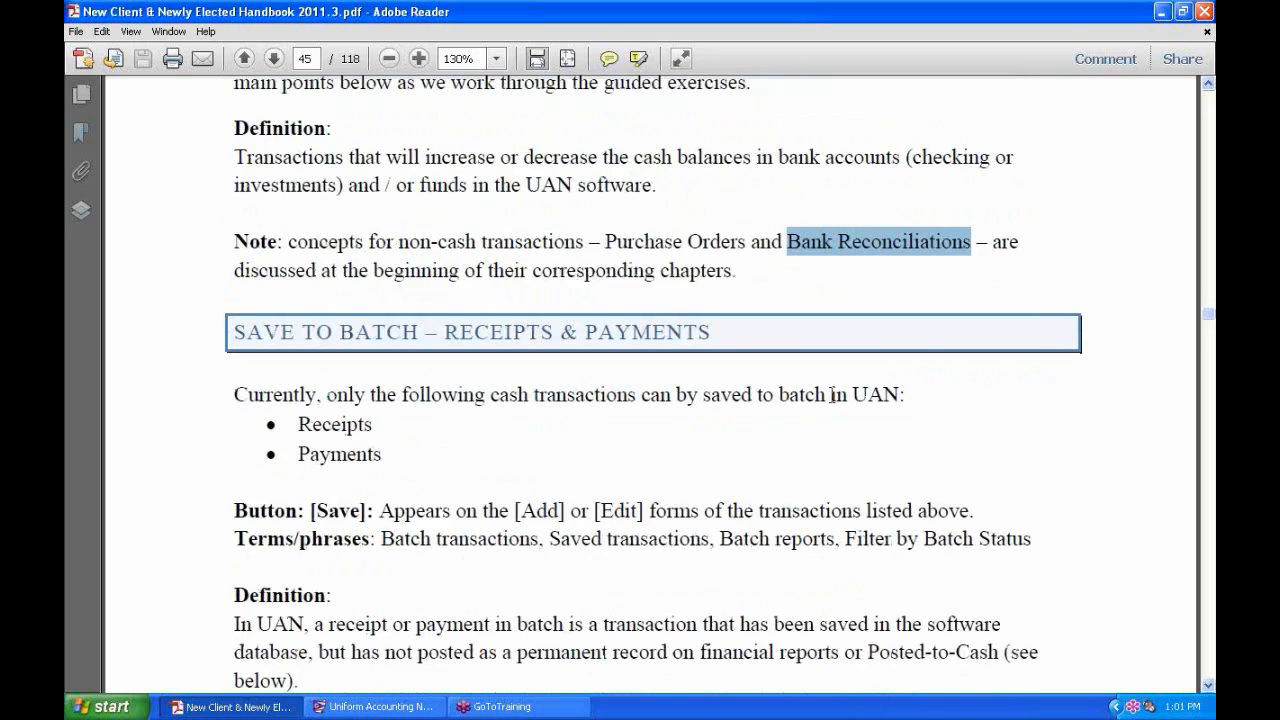
pyautogui.scroll(-3, 837, 400)
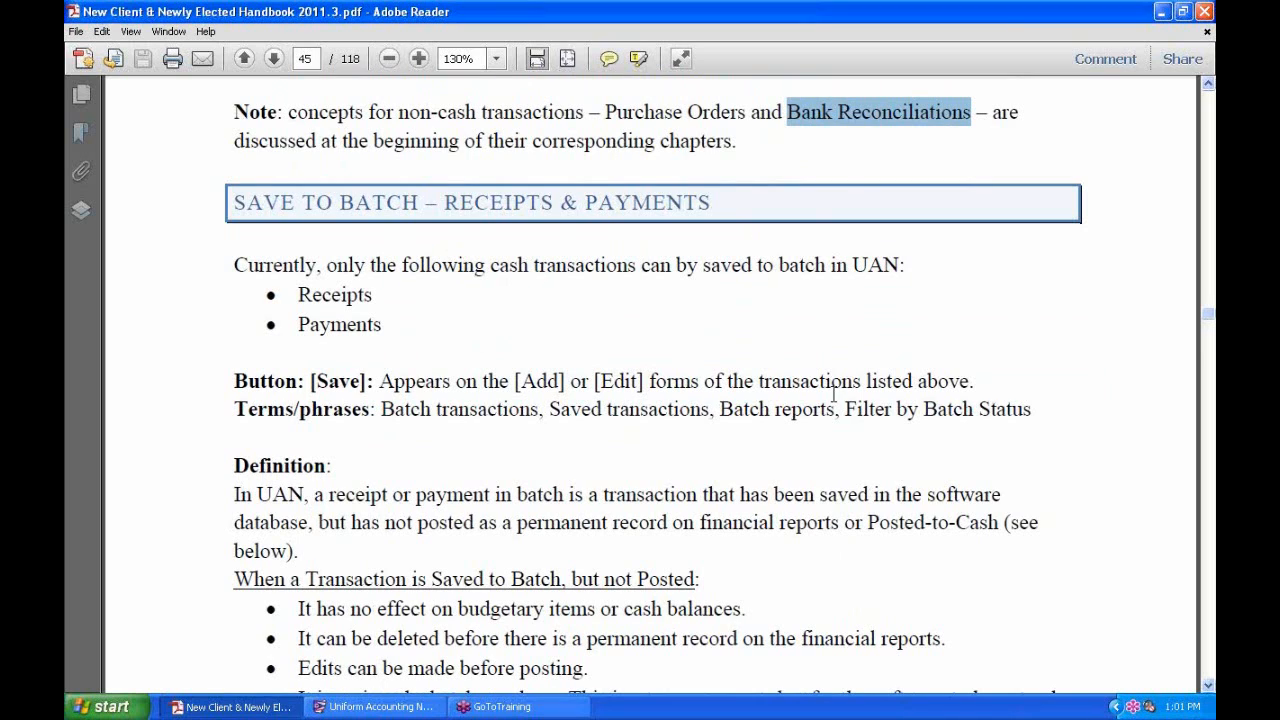
pyautogui.scroll(-2, 789, 449)
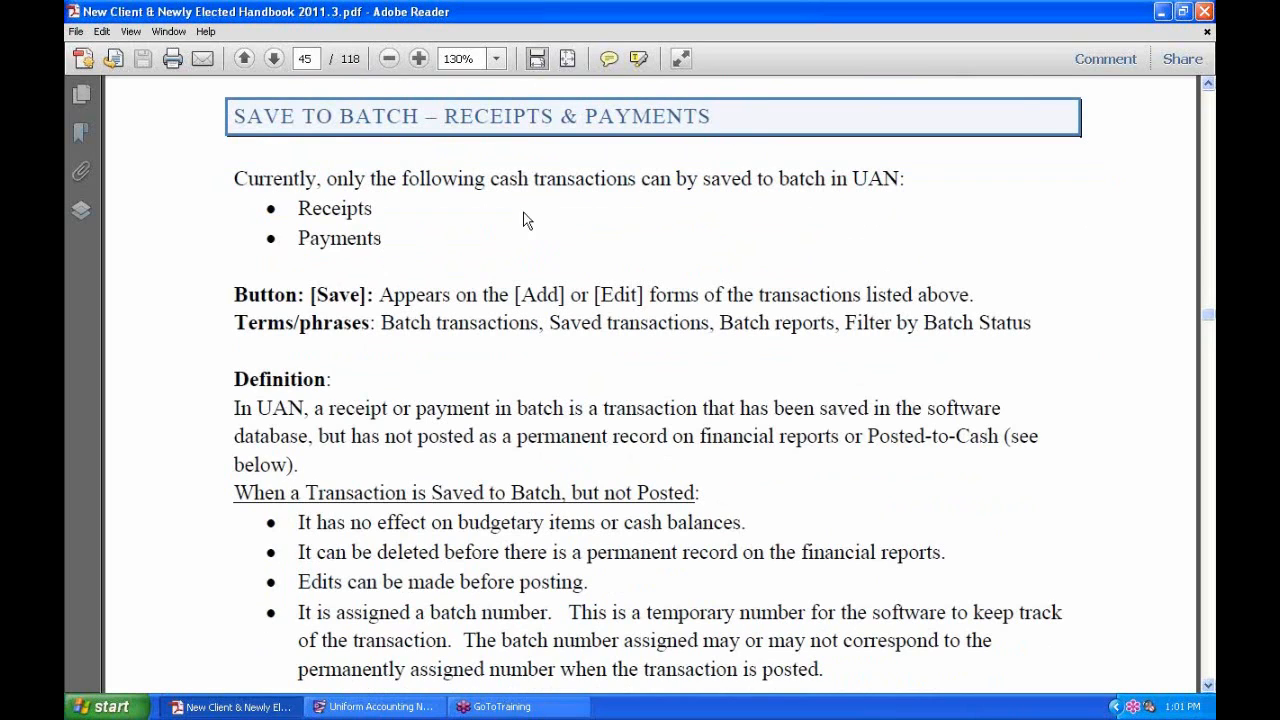
pyautogui.moveTo(490, 178); pyautogui.dragTo(636, 182)
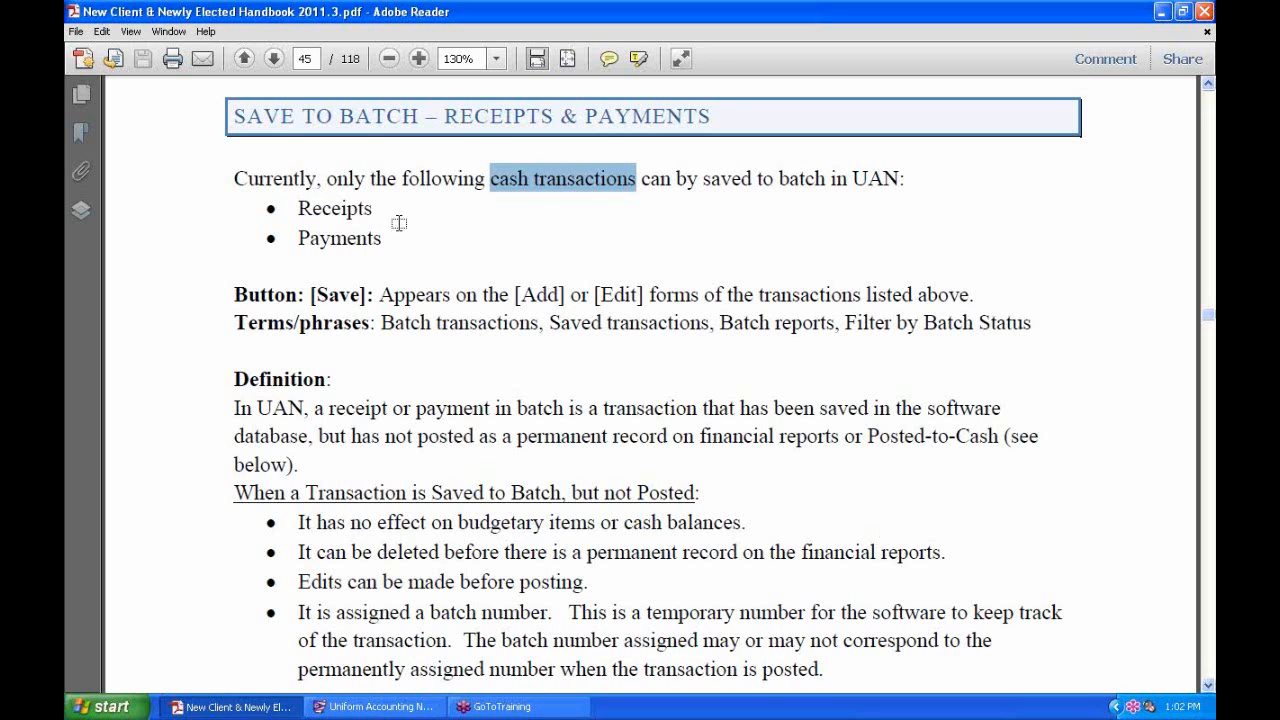
pyautogui.hotkey('alt', 'Tab')
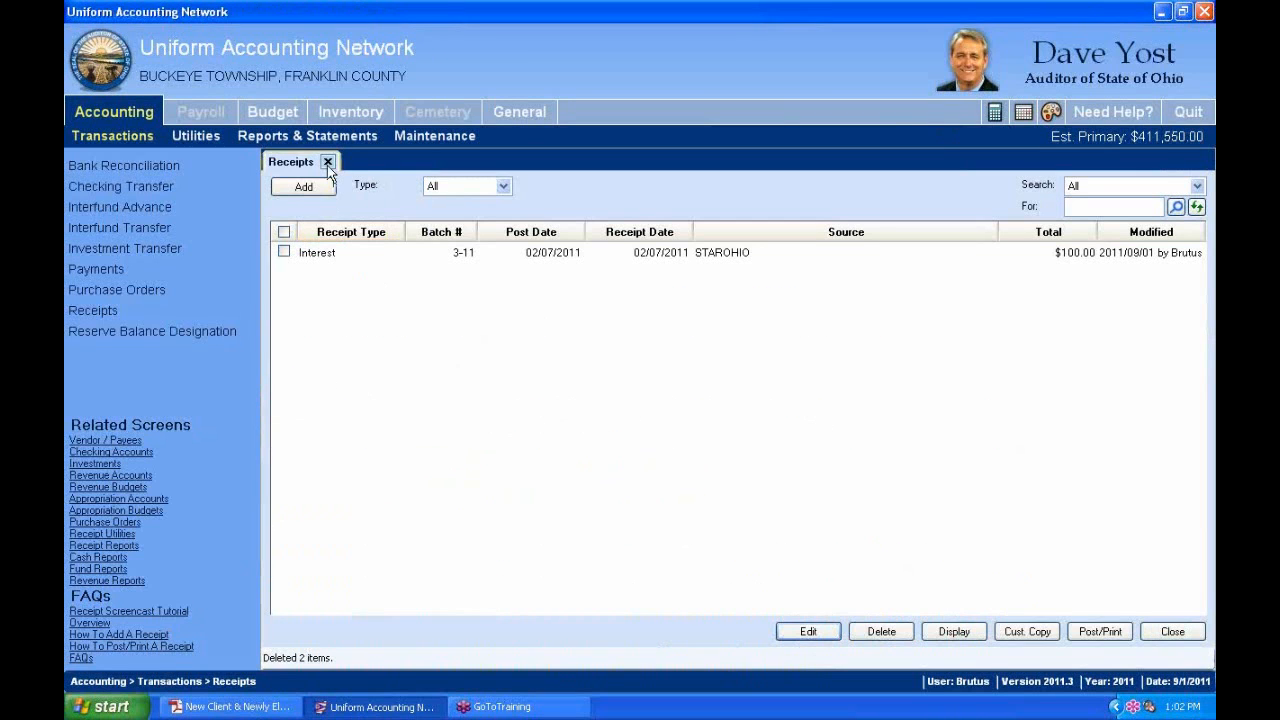
# Reopen the Receipts list via Accounting > Transactions > Receipts and select the Interest receipt.
pyautogui.click(328, 162)
pyautogui.click(104, 109)
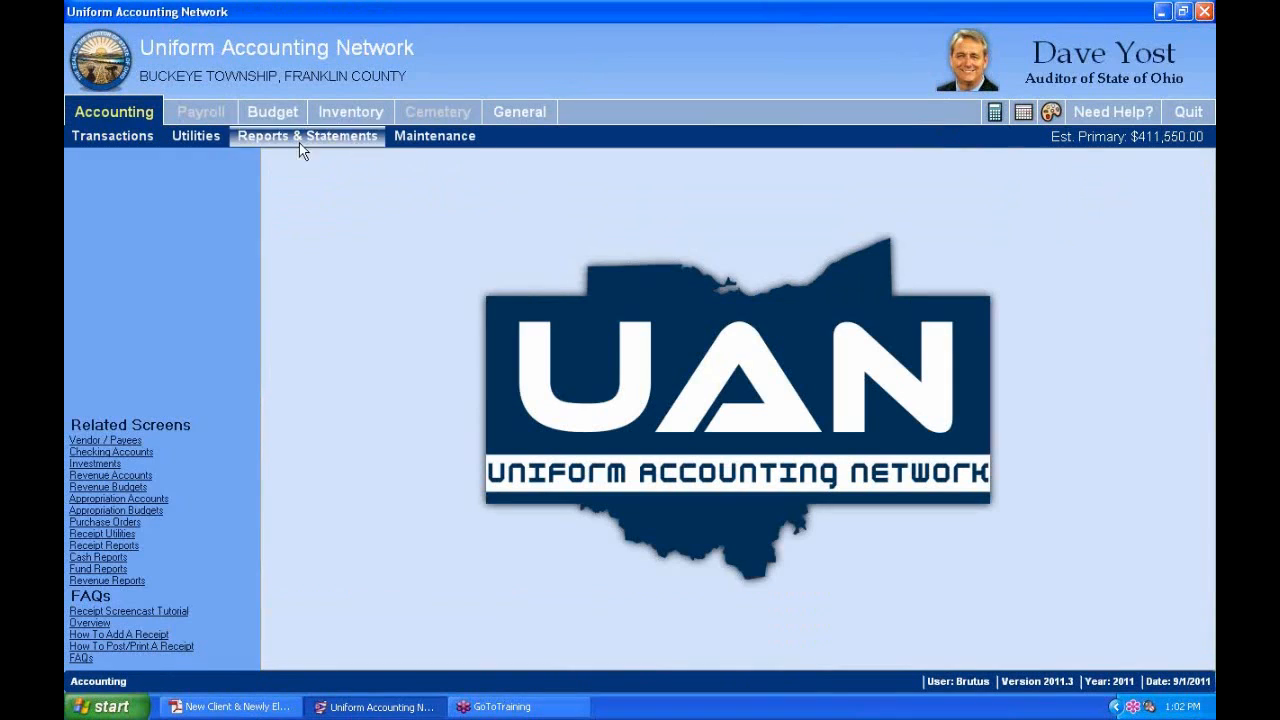
pyautogui.click(114, 136)
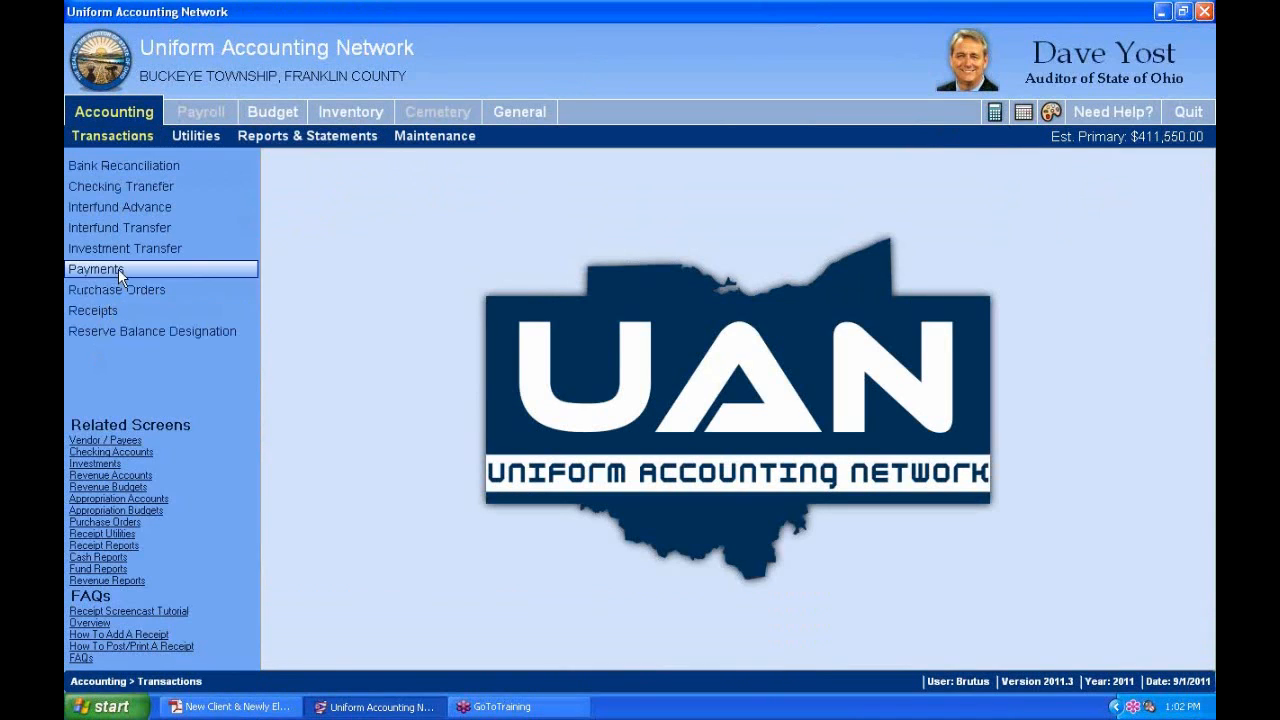
pyautogui.click(116, 313)
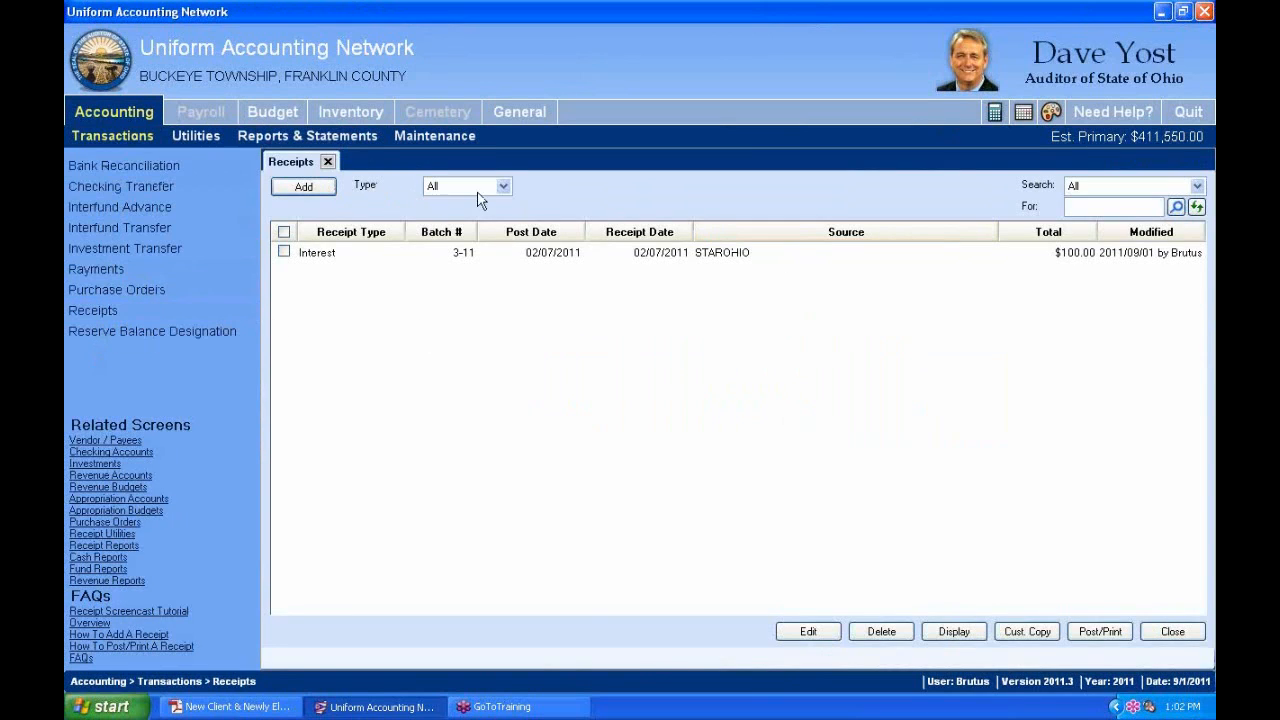
pyautogui.click(406, 255)
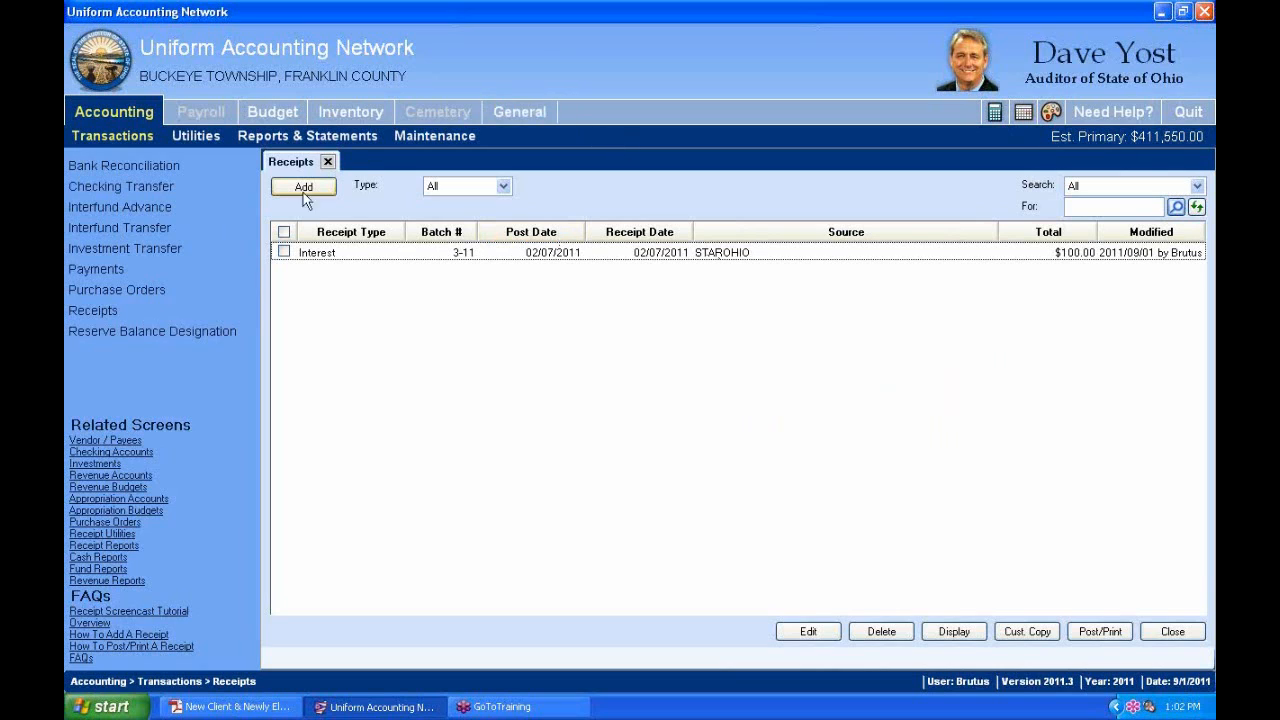
# Check the empty Payments list, close it, and return to the handbook PDF.
pyautogui.click(108, 268)
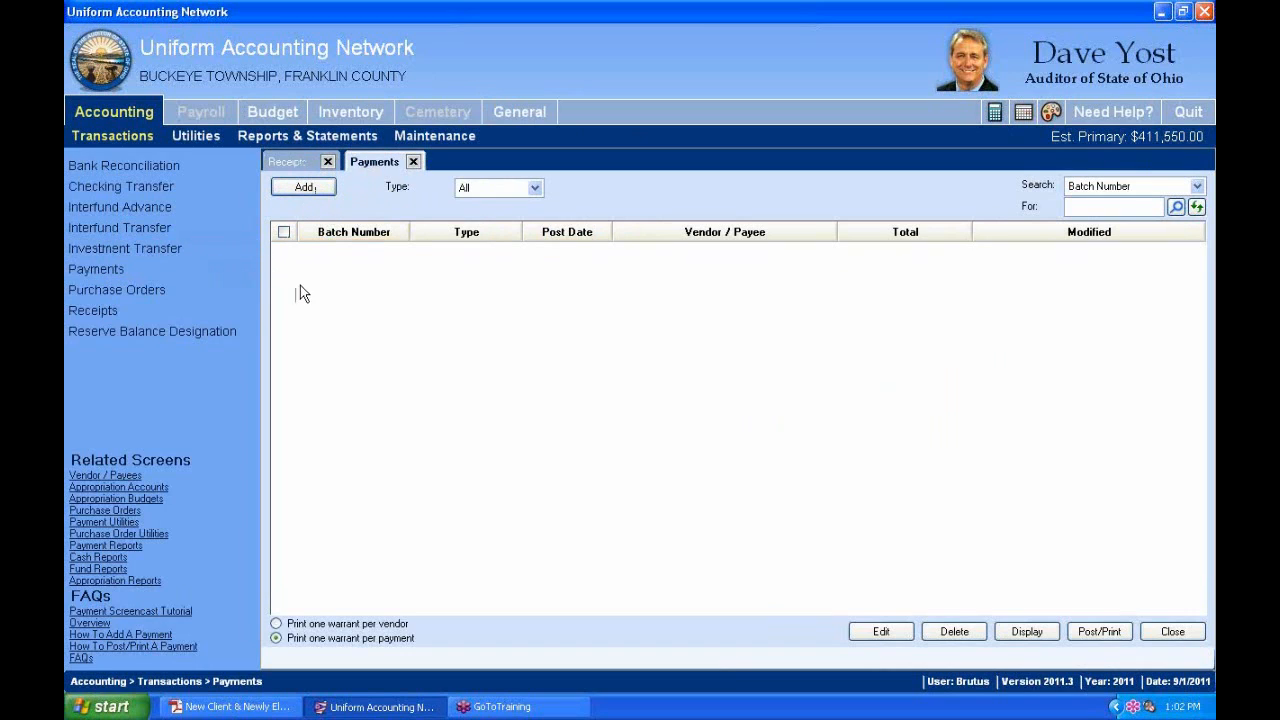
pyautogui.click(413, 161)
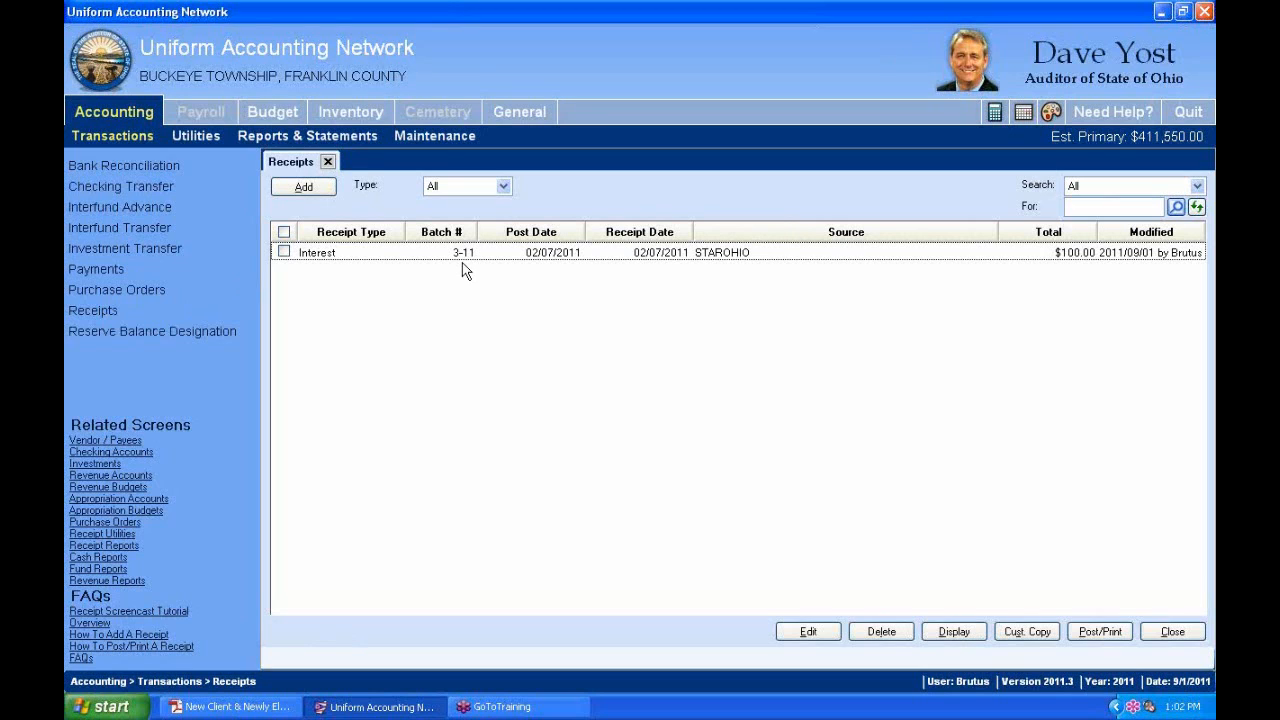
pyautogui.hotkey('alt', 'Tab')
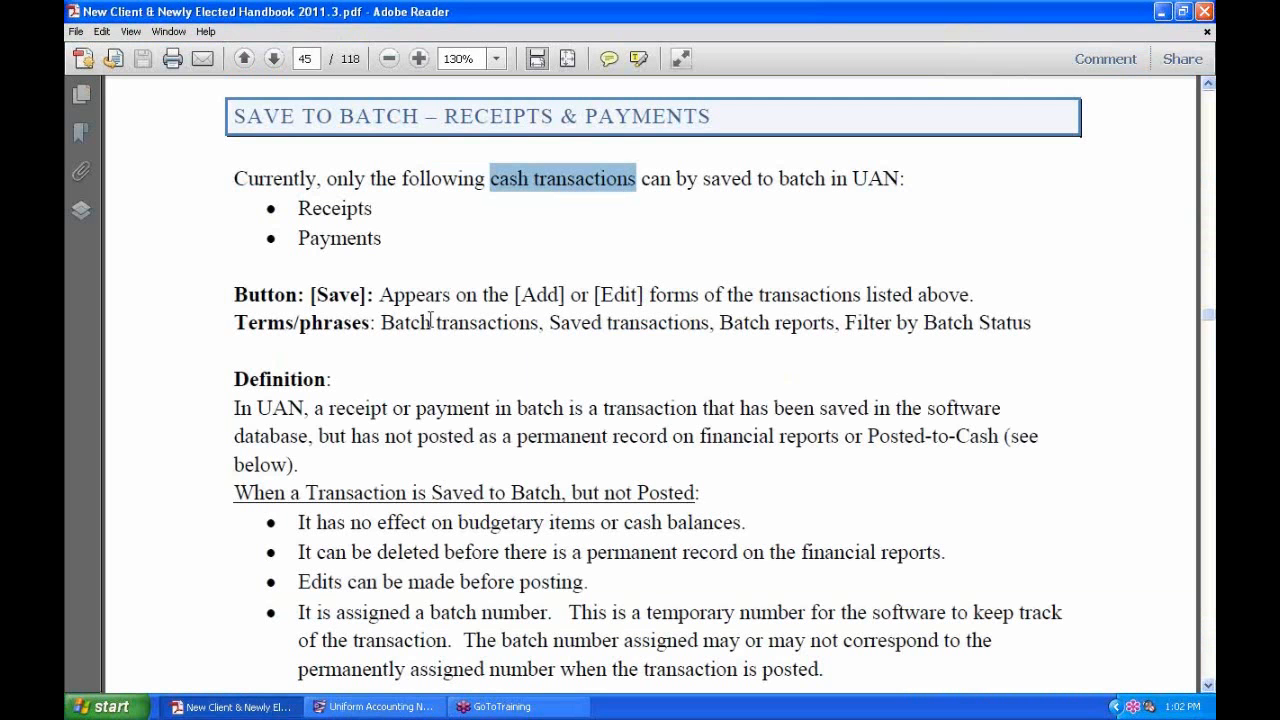
# Select the Receipts and Payments bullets, scroll to Posting Cash Transactions, then return to UAN.
pyautogui.click(394, 239)
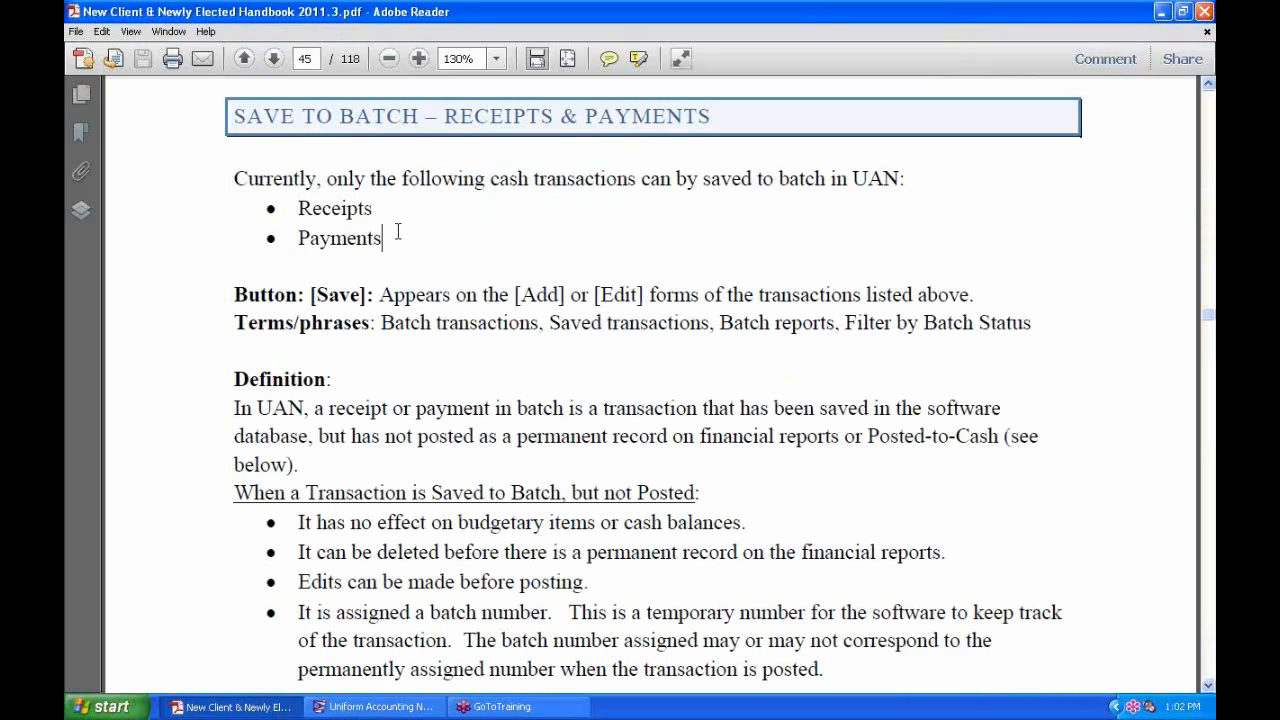
pyautogui.moveTo(391, 234); pyautogui.dragTo(300, 206)
pyautogui.click(477, 241)
pyautogui.scroll(-5, 390, 342)
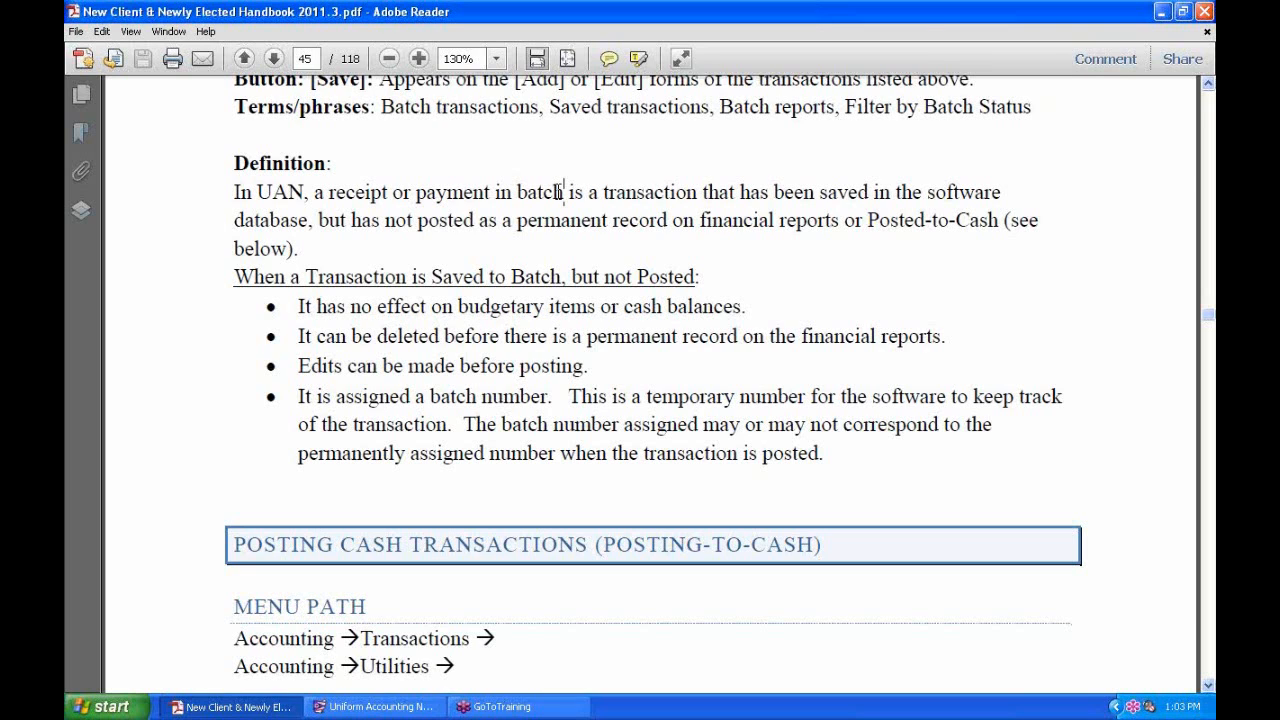
pyautogui.hotkey('alt', 'Tab')
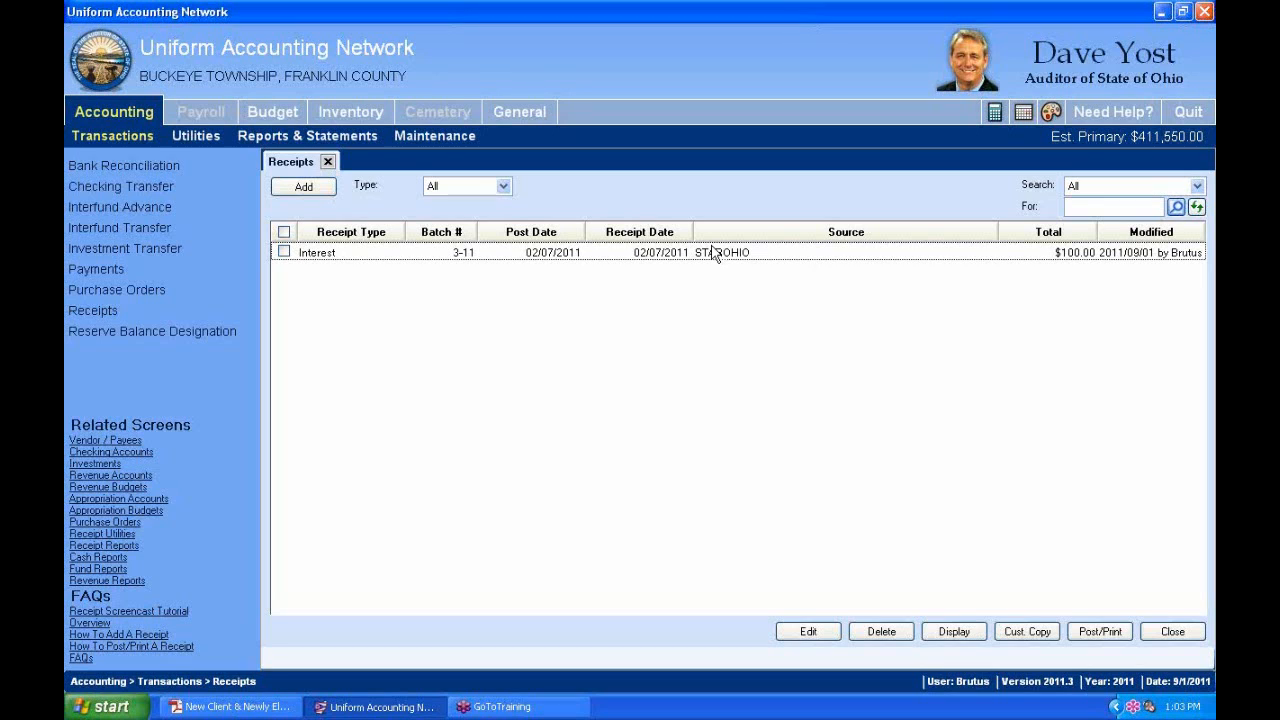
# Open Revenue Reports from the reports and statements options.
pyautogui.click(341, 143)
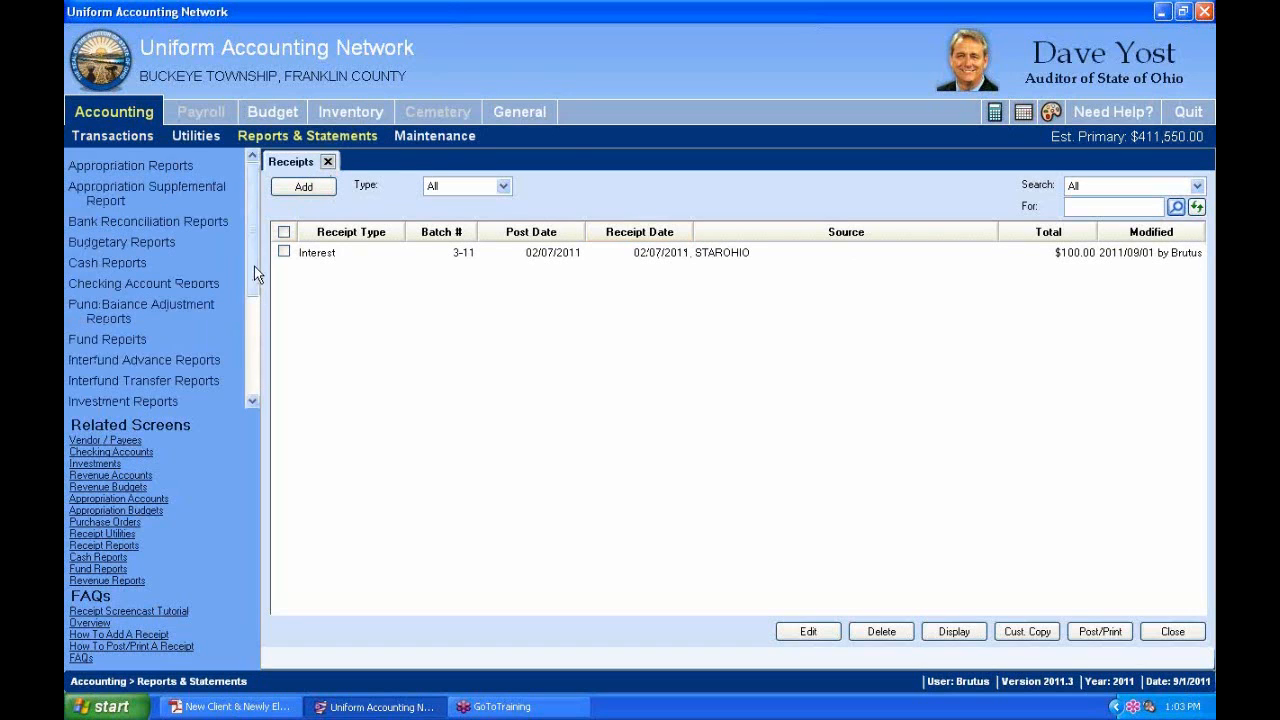
pyautogui.moveTo(254, 266); pyautogui.dragTo(246, 373)
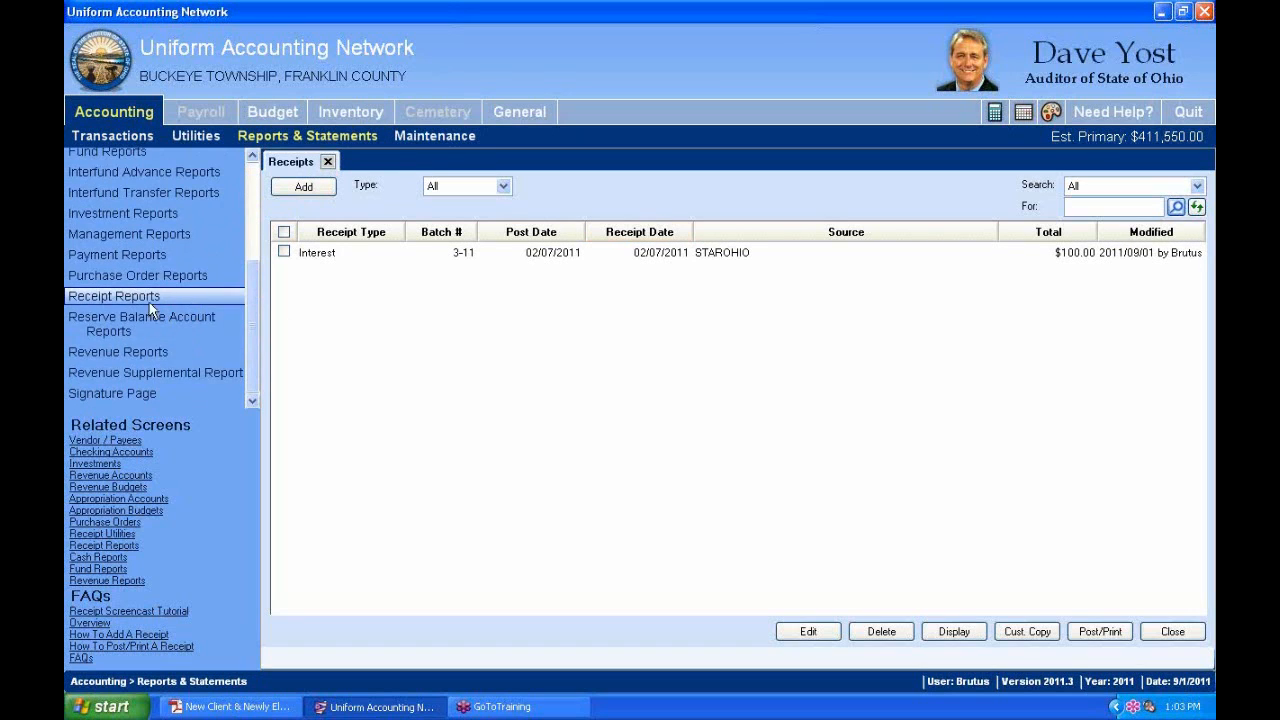
pyautogui.moveTo(149, 300); pyautogui.dragTo(110, 320)
pyautogui.click(124, 351)
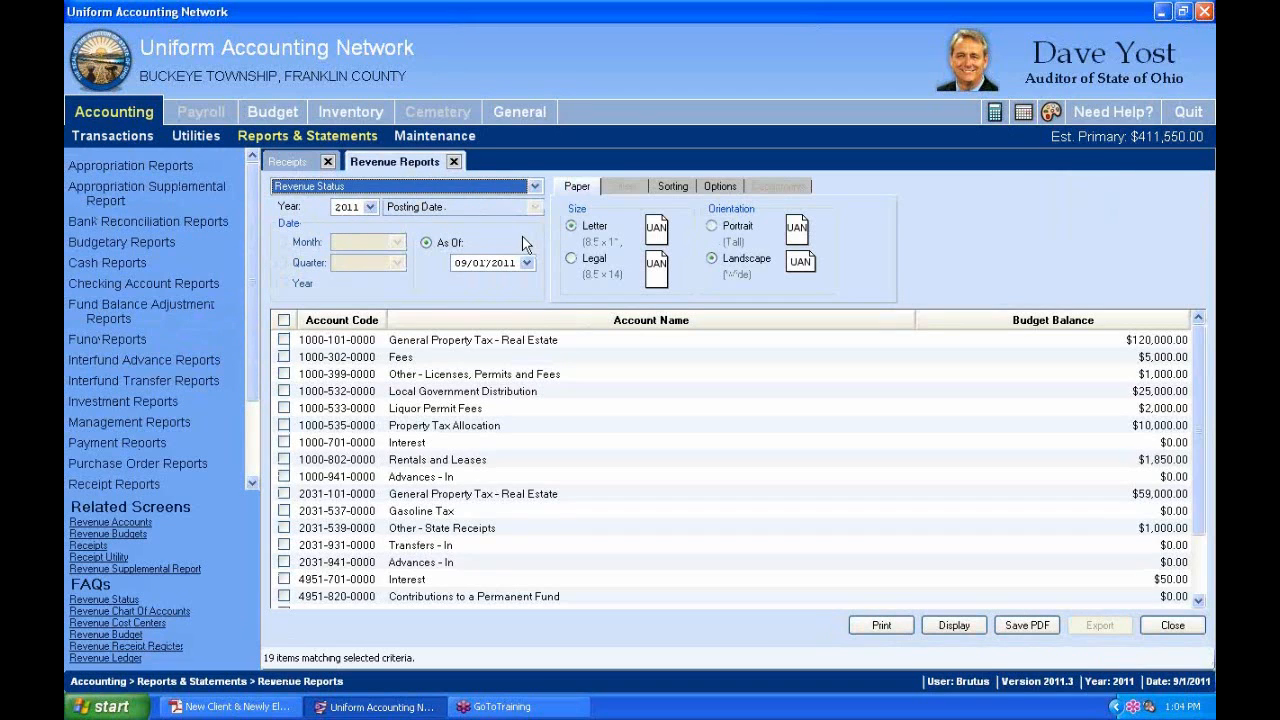
pyautogui.click(292, 161)
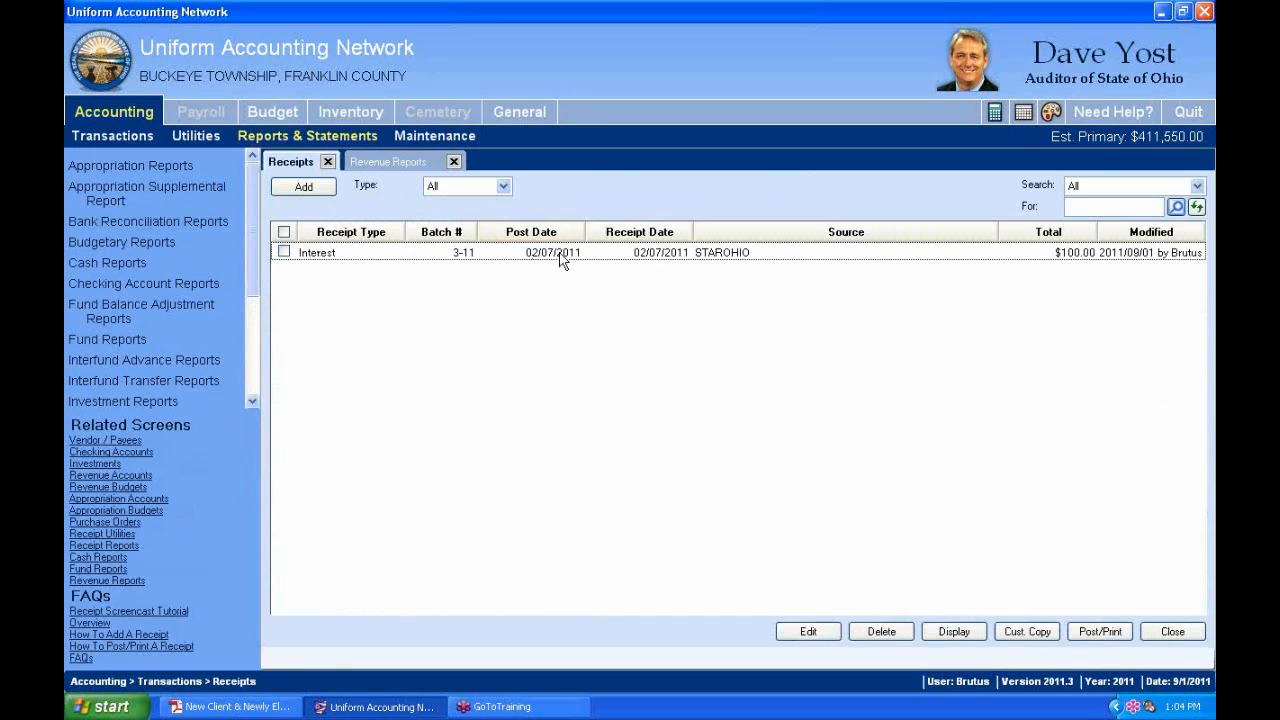
pyautogui.click(405, 166)
pyautogui.click(483, 496)
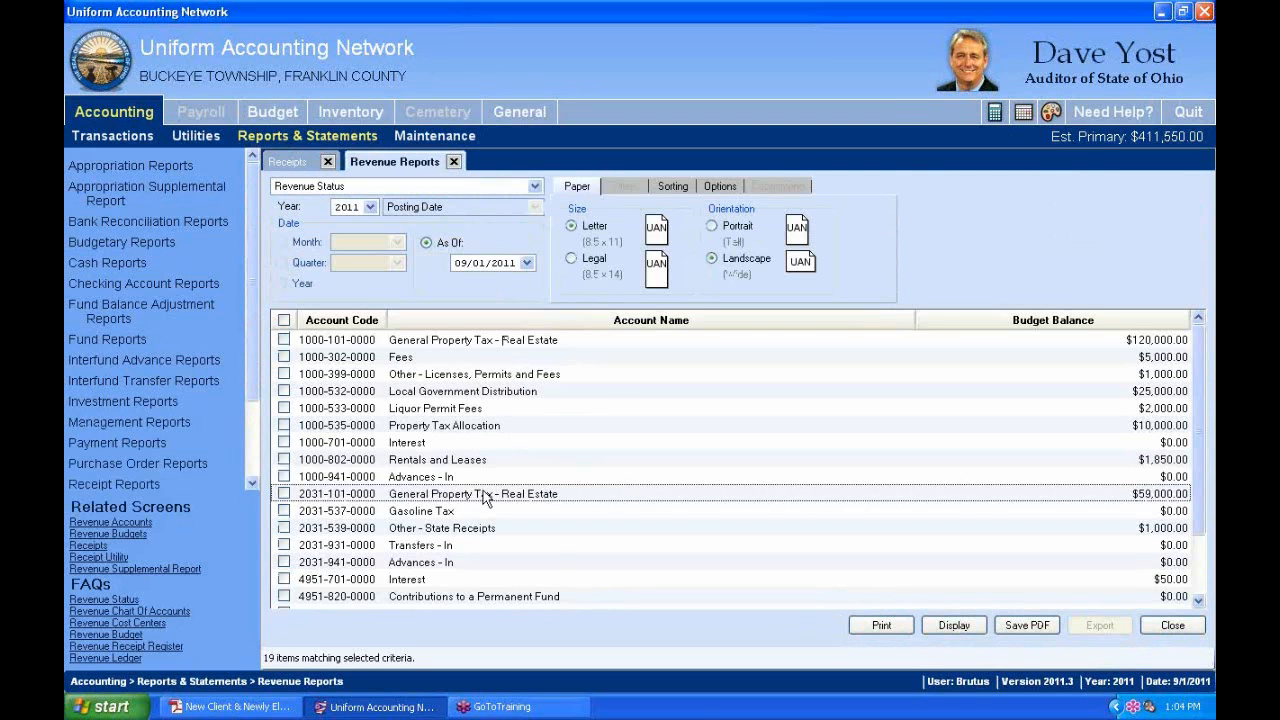
pyautogui.scroll(-1, 483, 496)
pyautogui.click(687, 186)
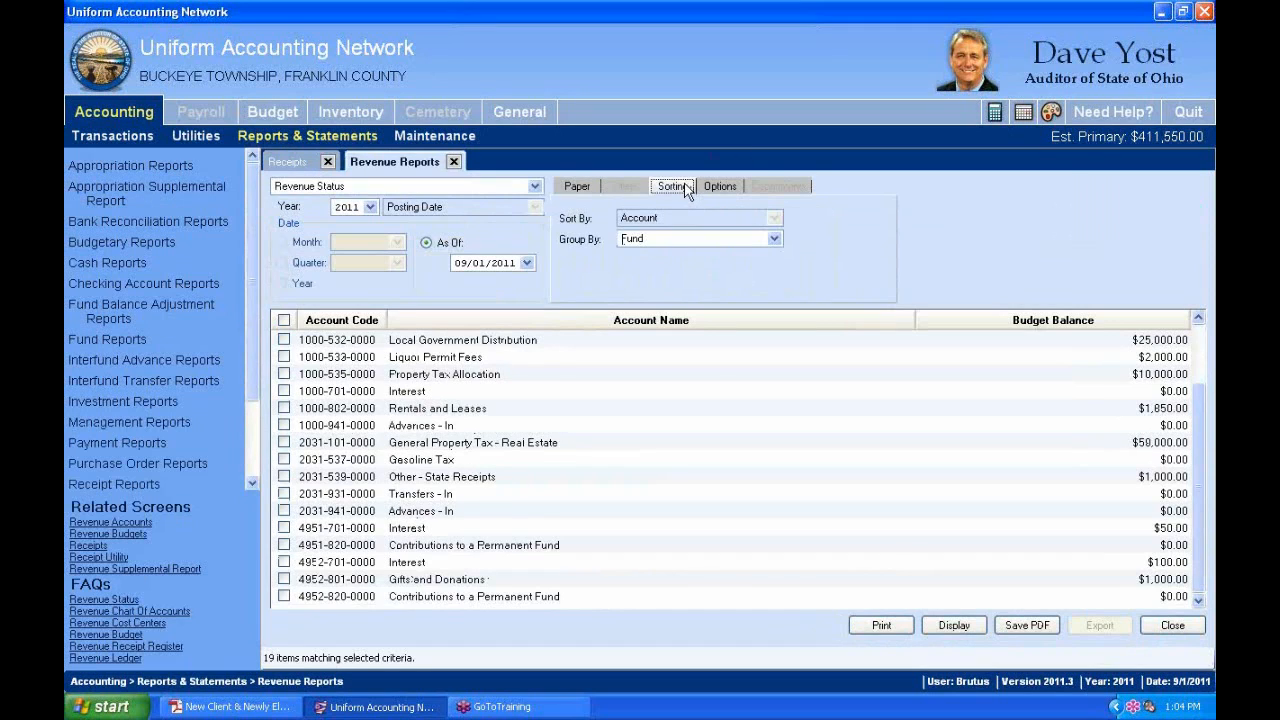
pyautogui.click(722, 186)
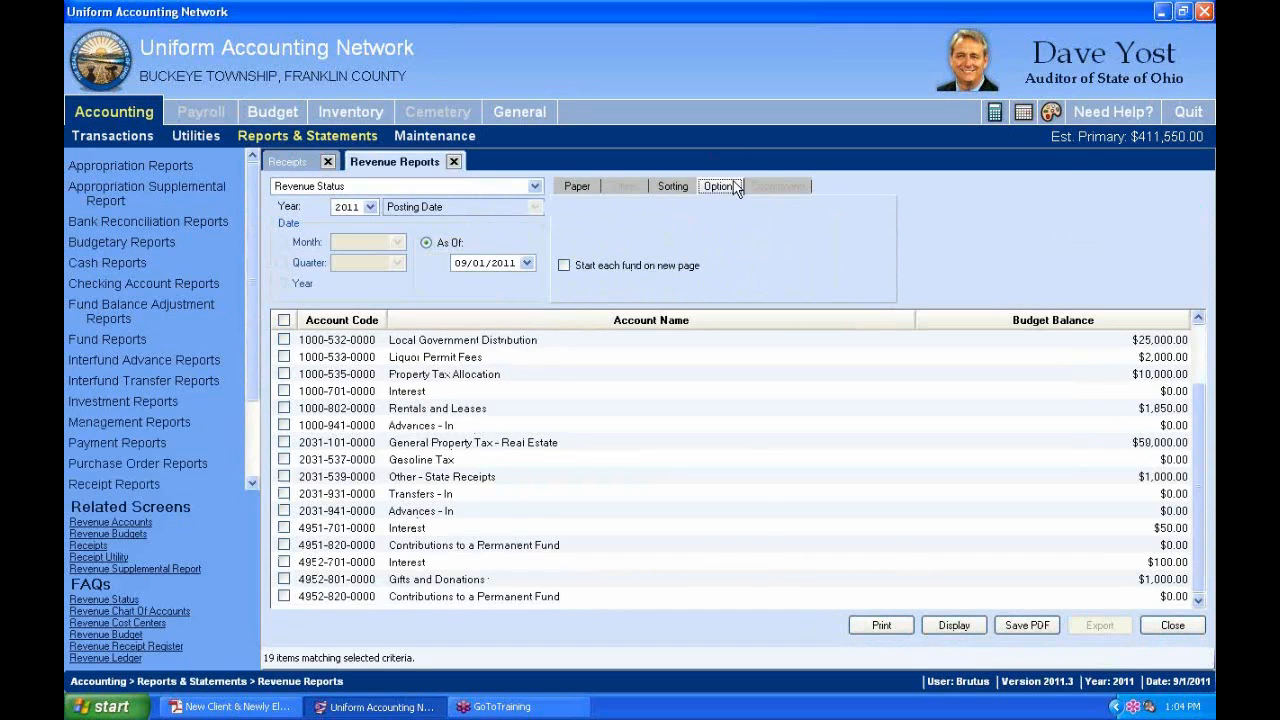
pyautogui.click(578, 190)
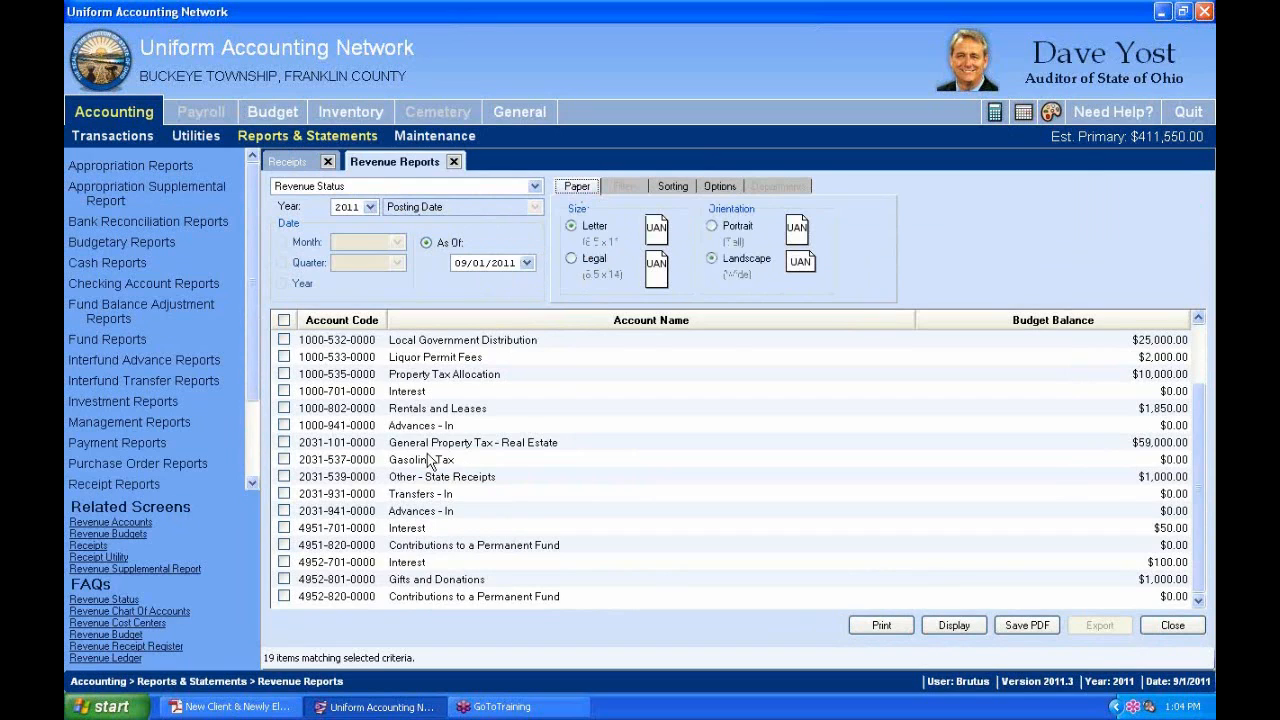
pyautogui.click(381, 478)
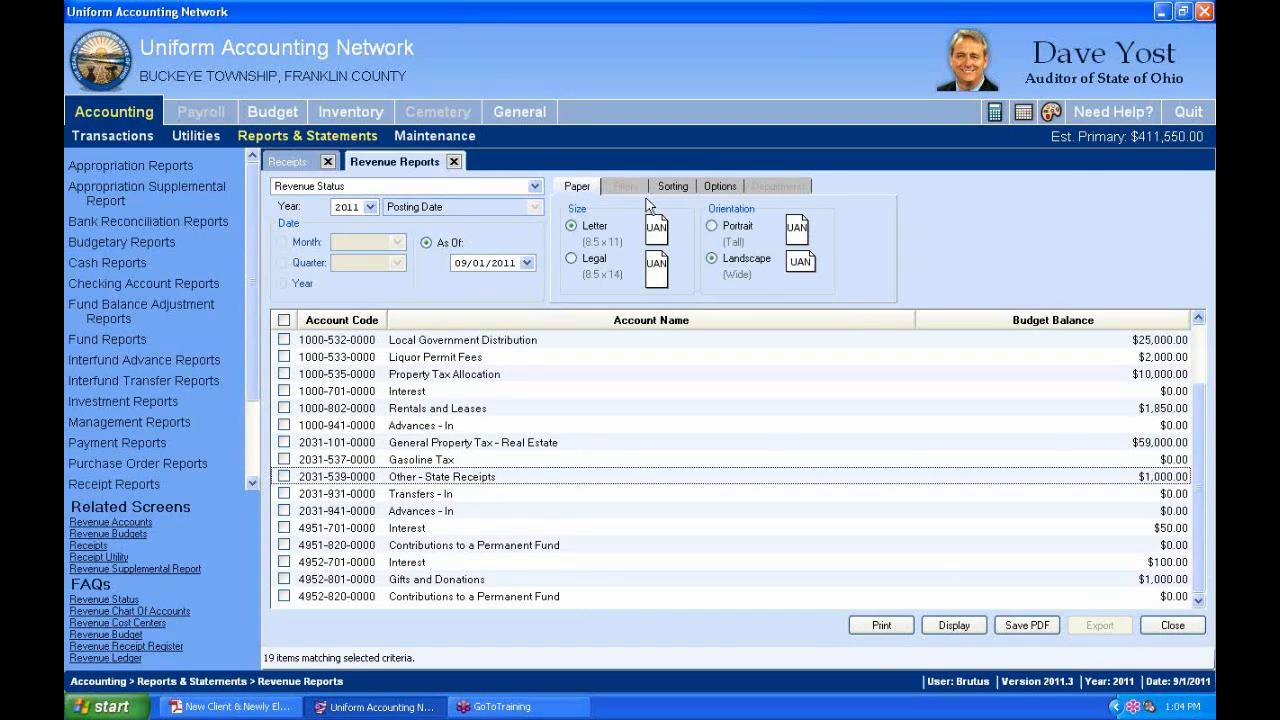
pyautogui.click(721, 188)
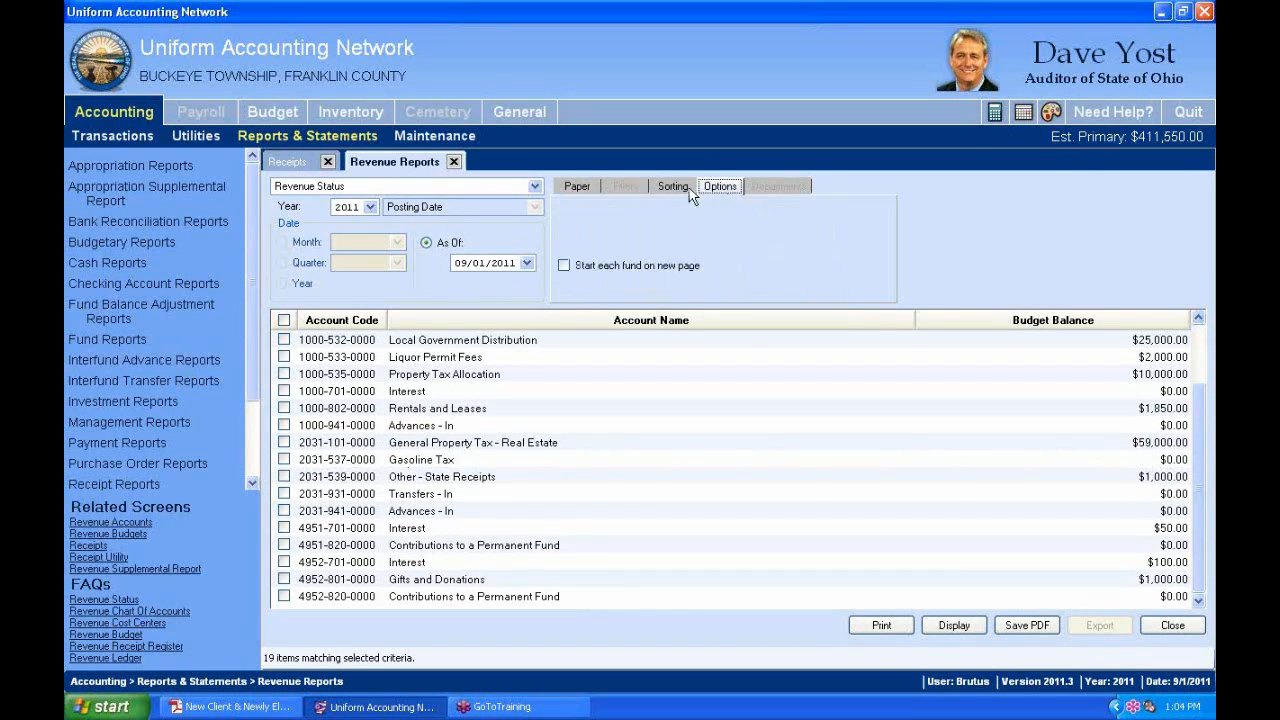
pyautogui.click(672, 187)
# Switch the report to Revenue Receipt Register, check its sort order, then close Revenue Reports.
pyautogui.click(535, 187)
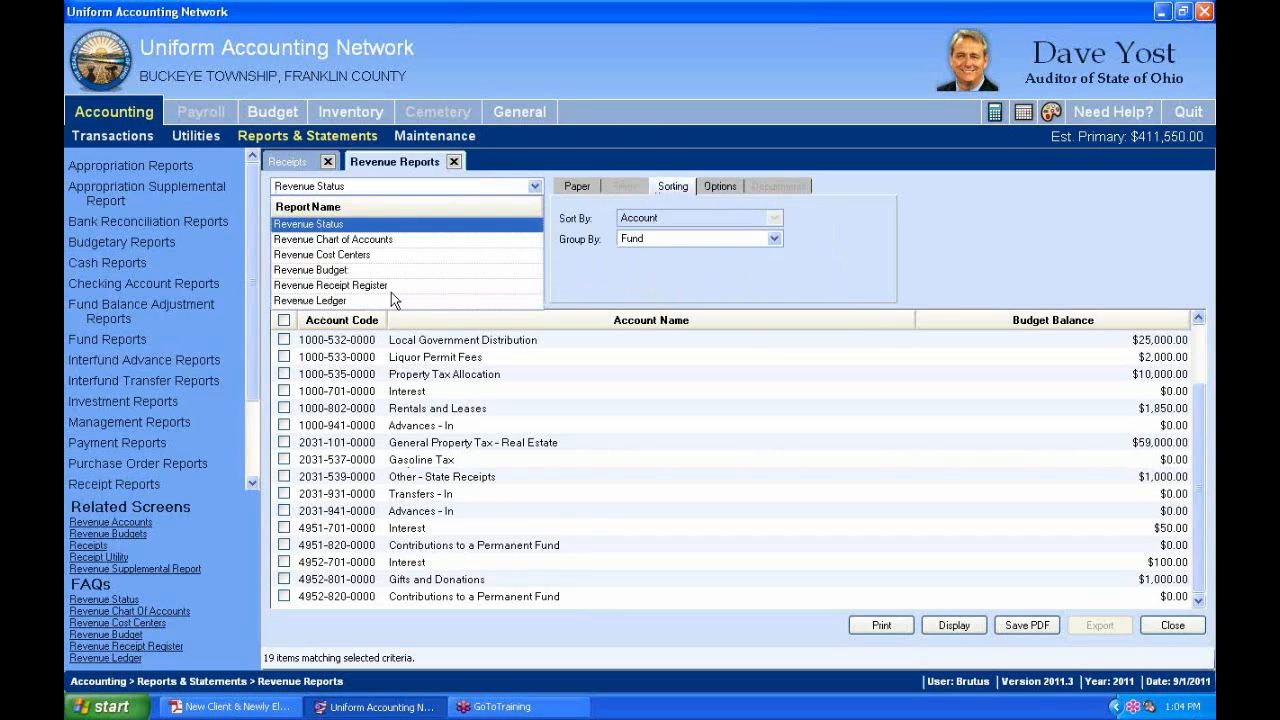
pyautogui.click(350, 287)
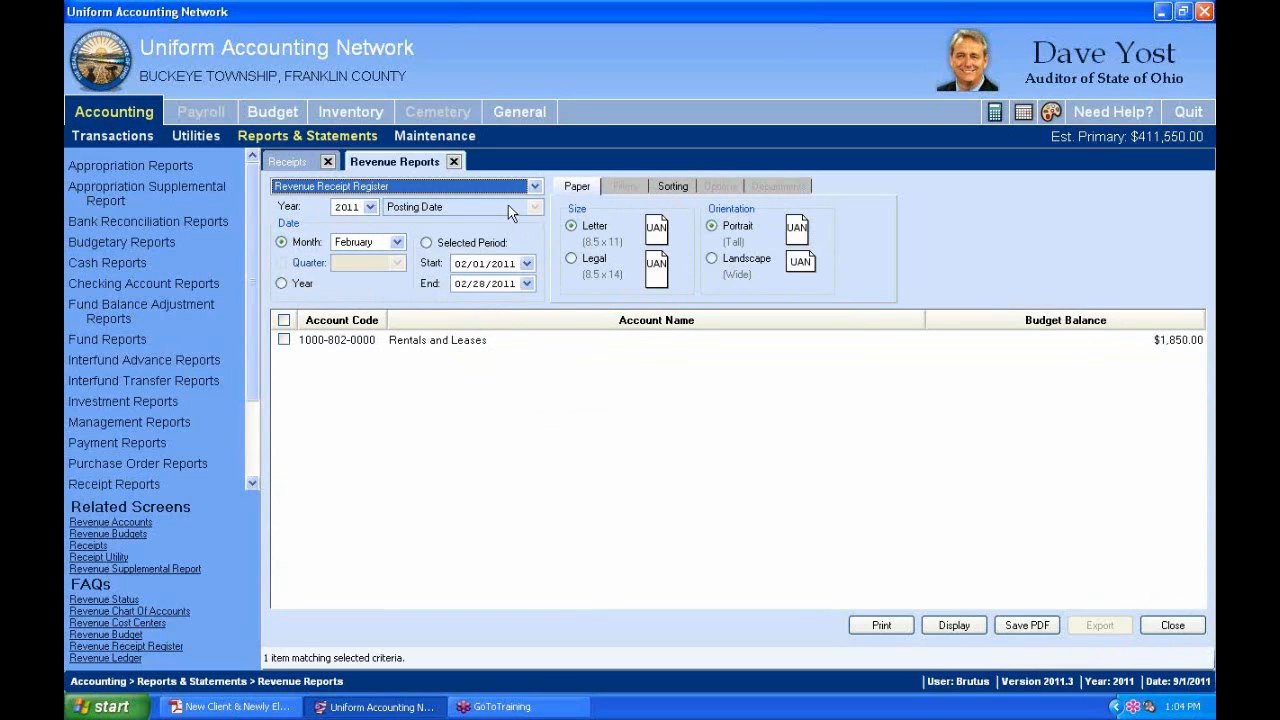
pyautogui.click(535, 186)
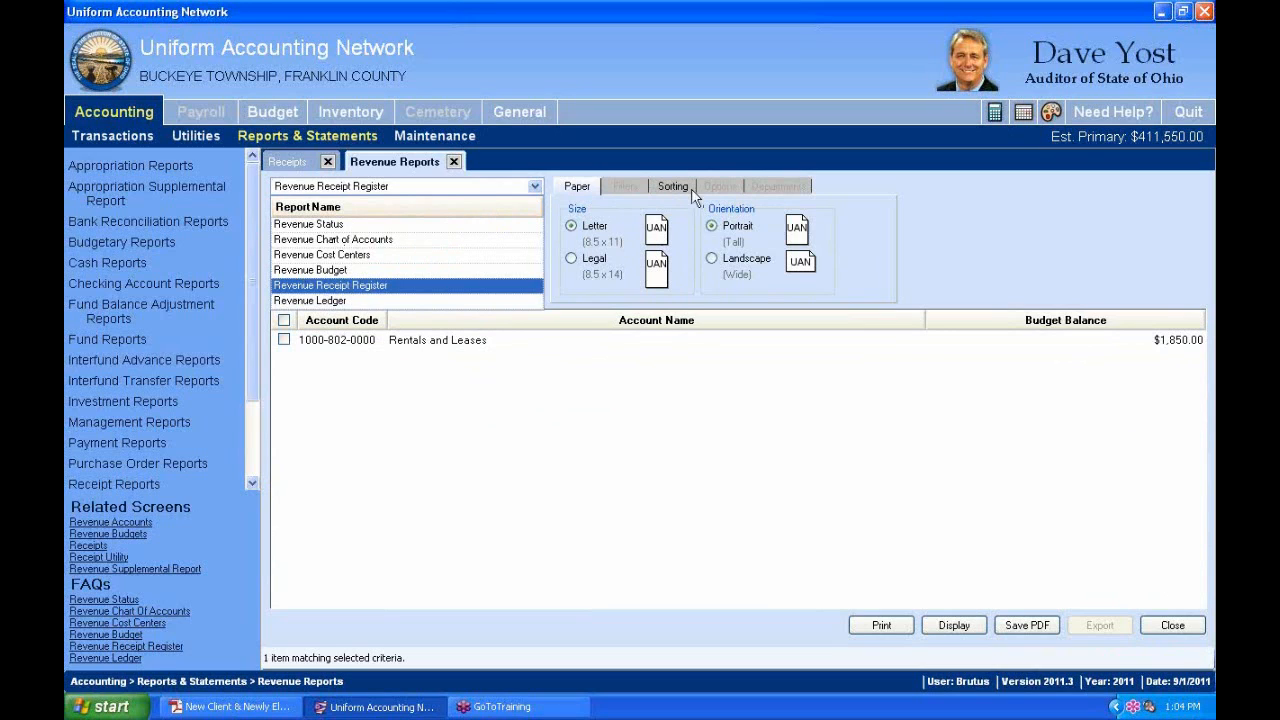
pyautogui.click(718, 187)
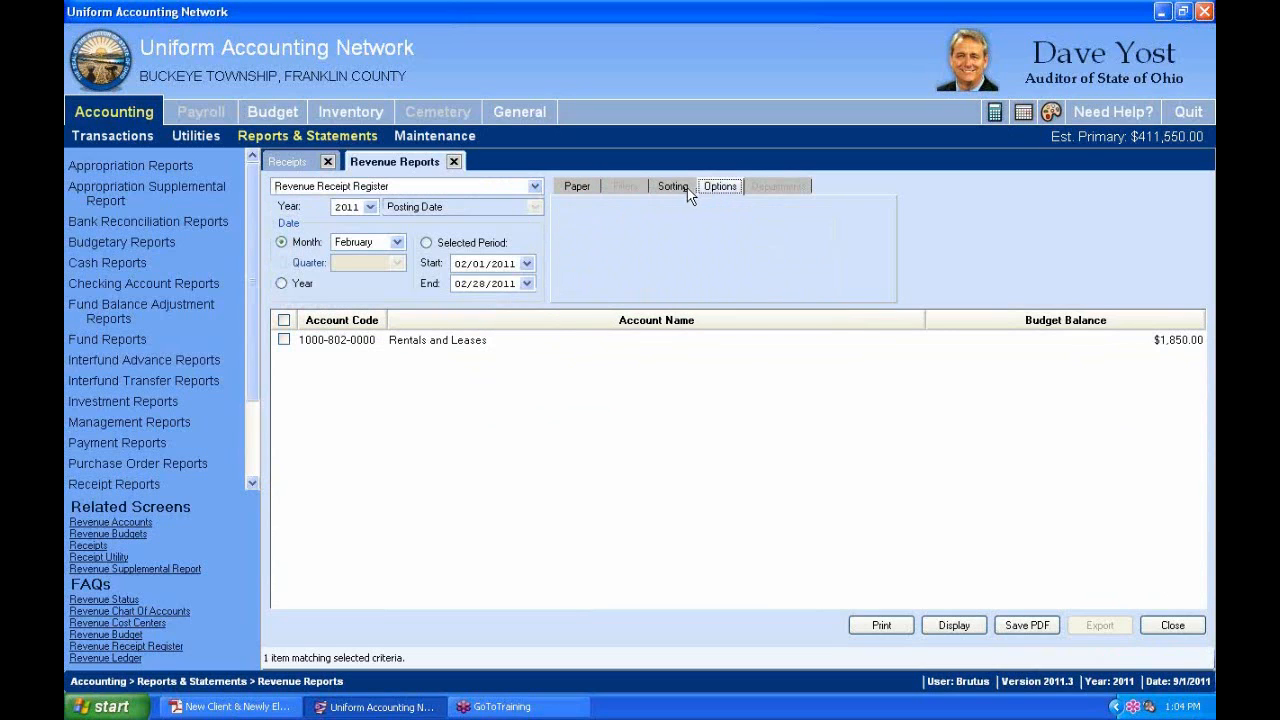
pyautogui.click(687, 192)
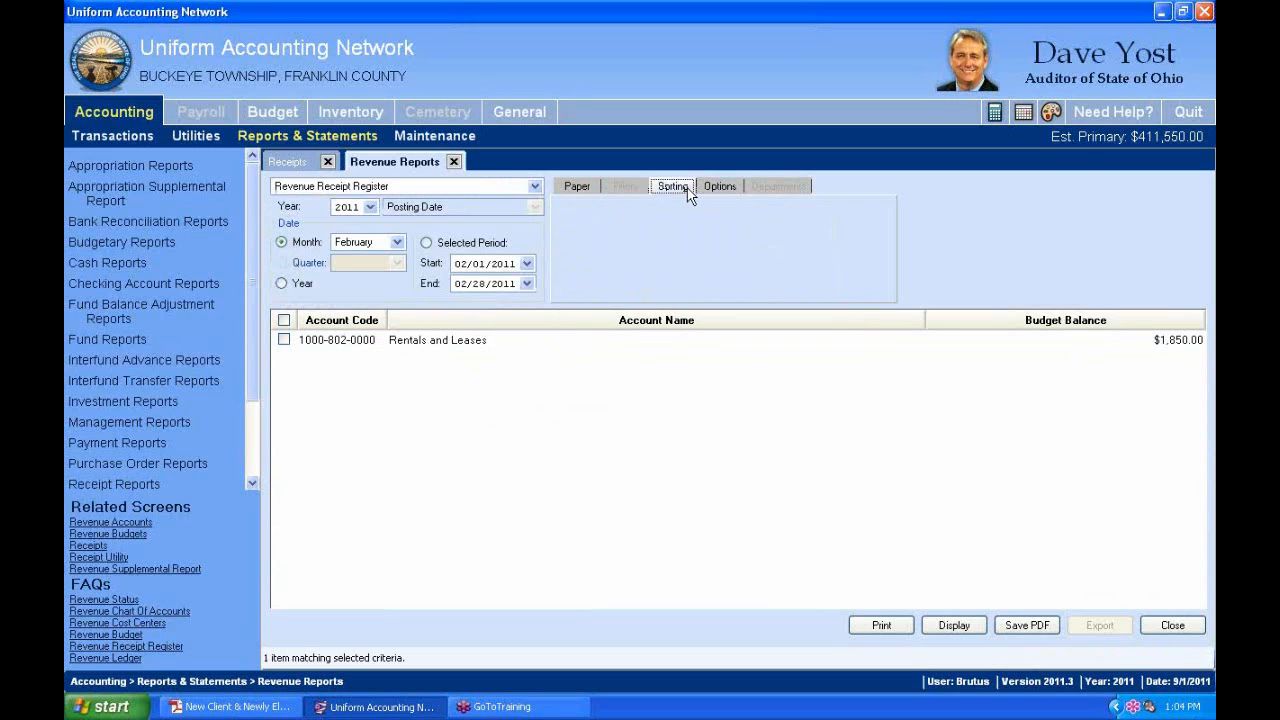
pyautogui.click(456, 162)
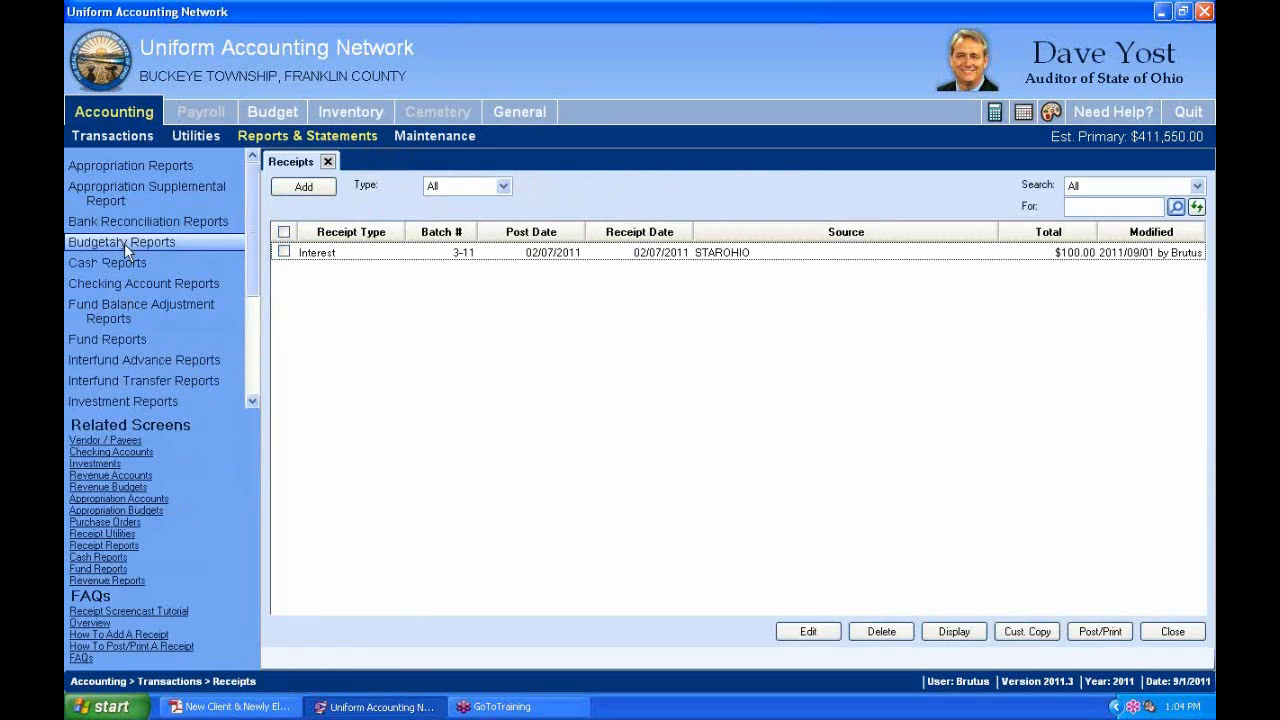
pyautogui.scroll(-3, 256, 390)
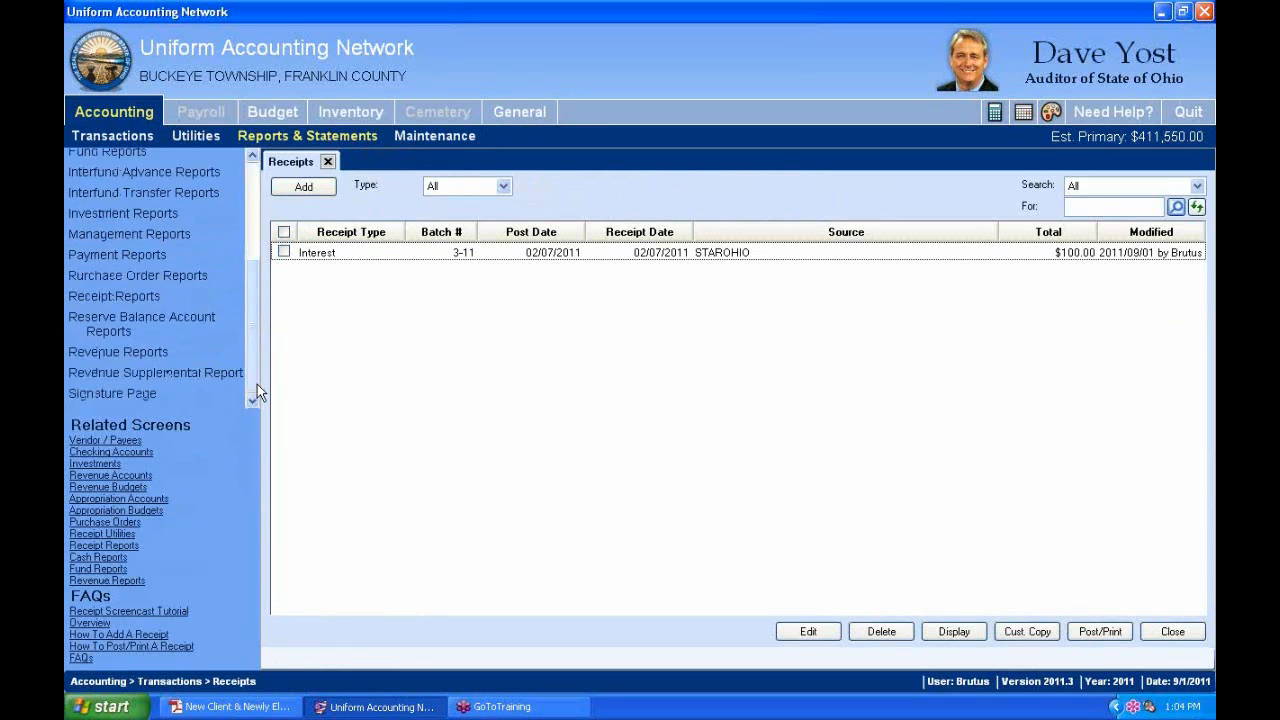
pyautogui.click(149, 296)
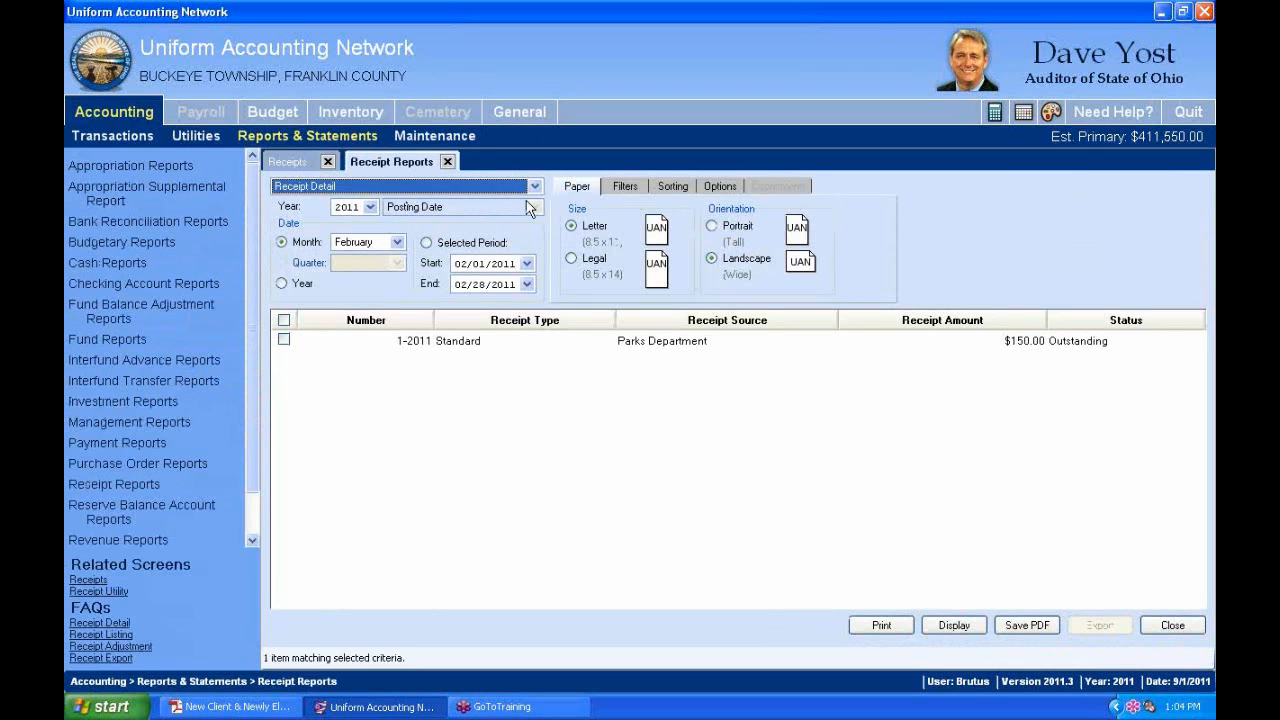
pyautogui.click(534, 188)
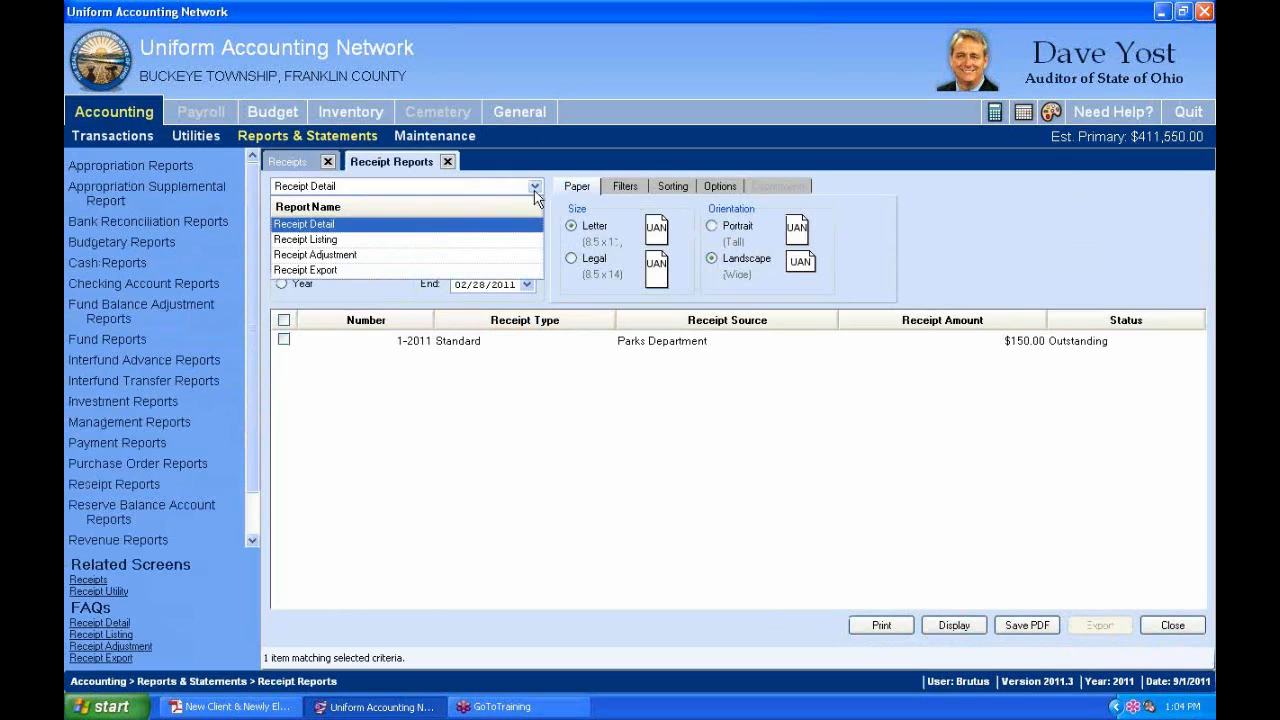
pyautogui.click(408, 238)
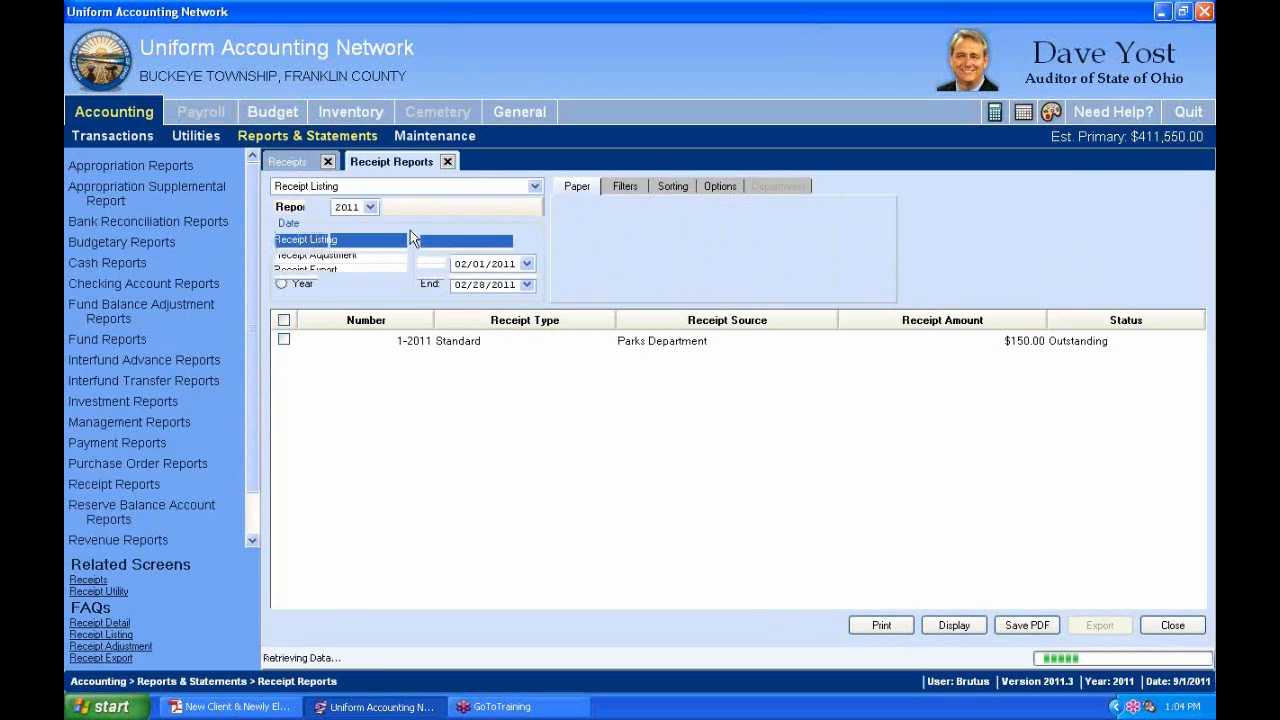
pyautogui.click(622, 190)
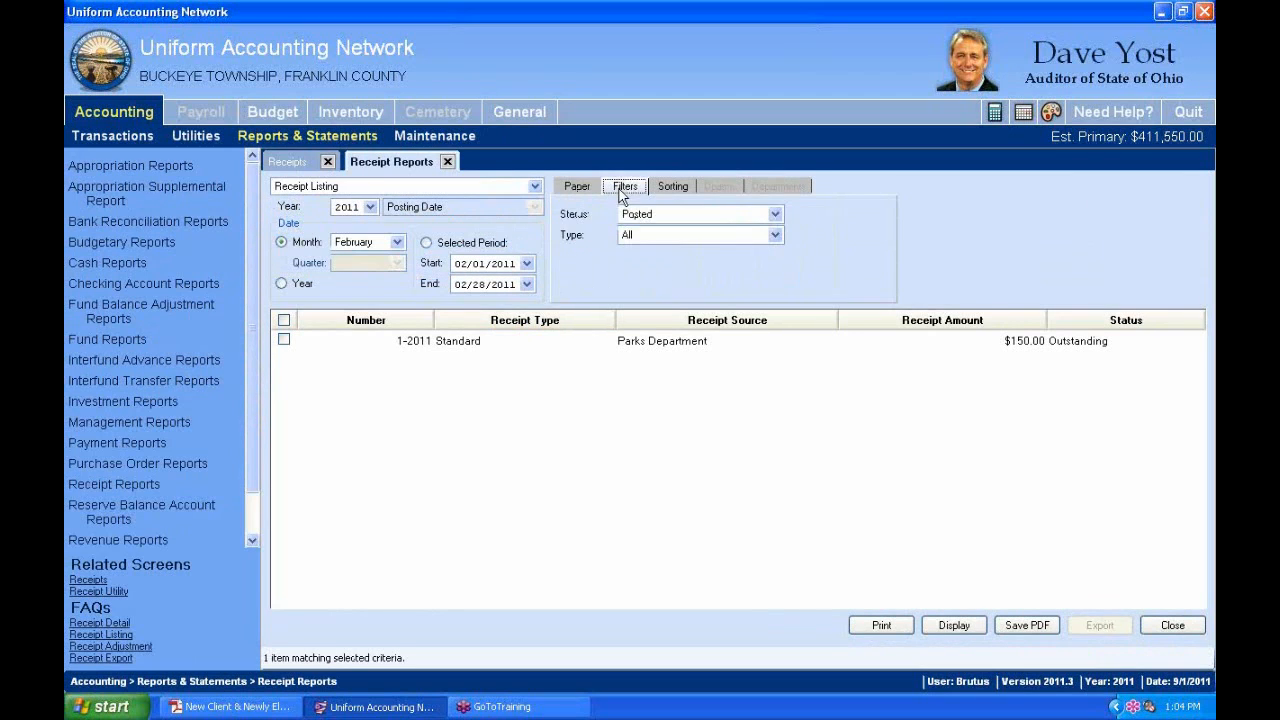
pyautogui.click(775, 214)
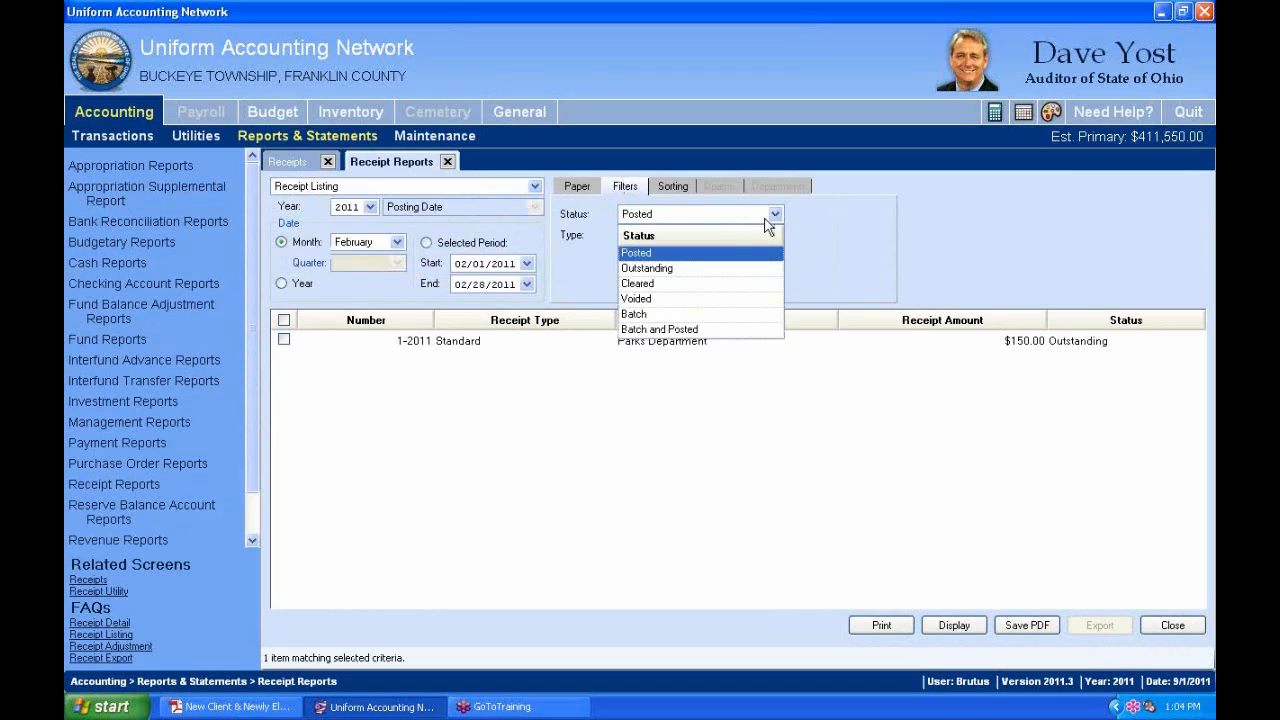
pyautogui.click(646, 315)
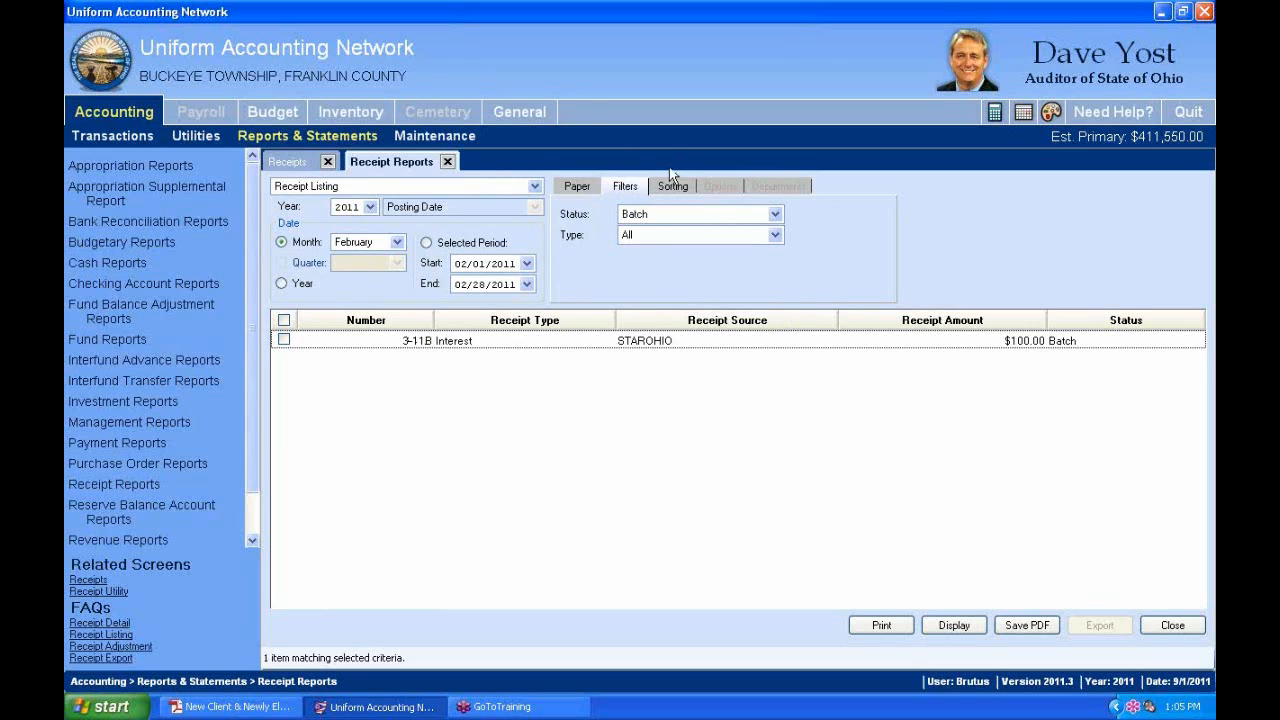
pyautogui.click(452, 162)
pyautogui.click(452, 162)
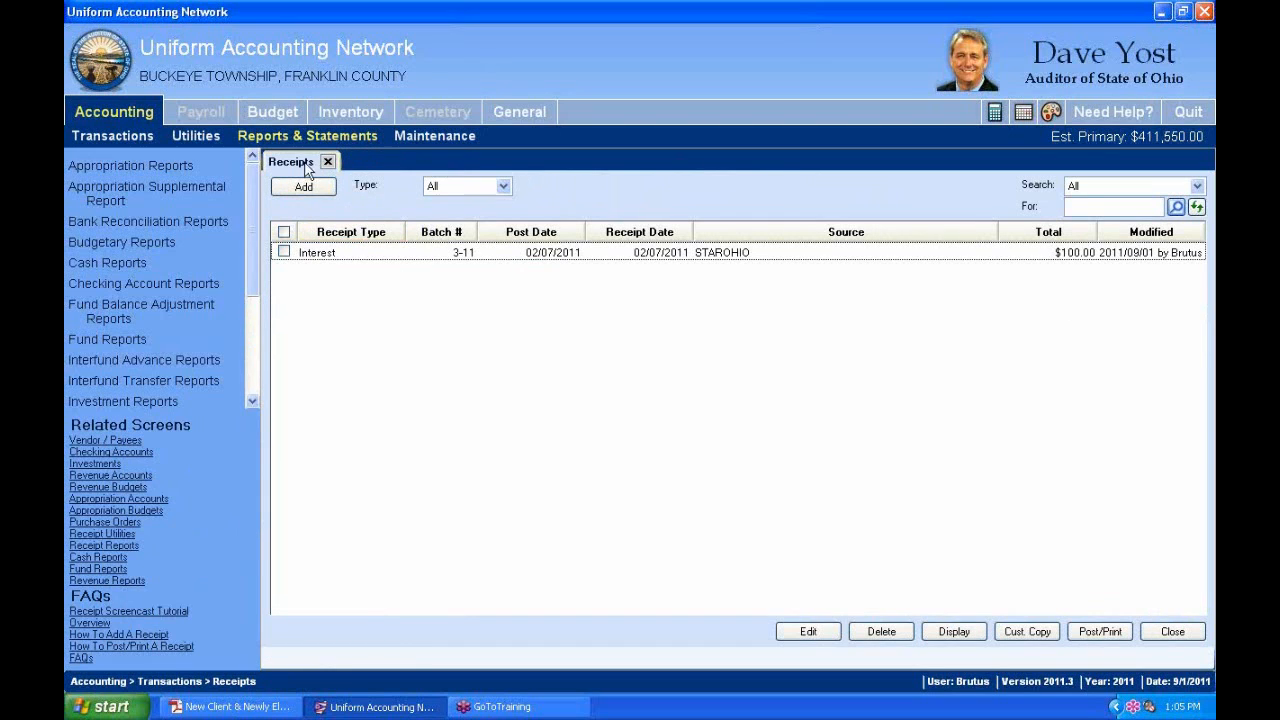
# In the handbook, select the Posted-to-Cash term and the posting menu path lines.
pyautogui.hotkey('alt', 'Tab')
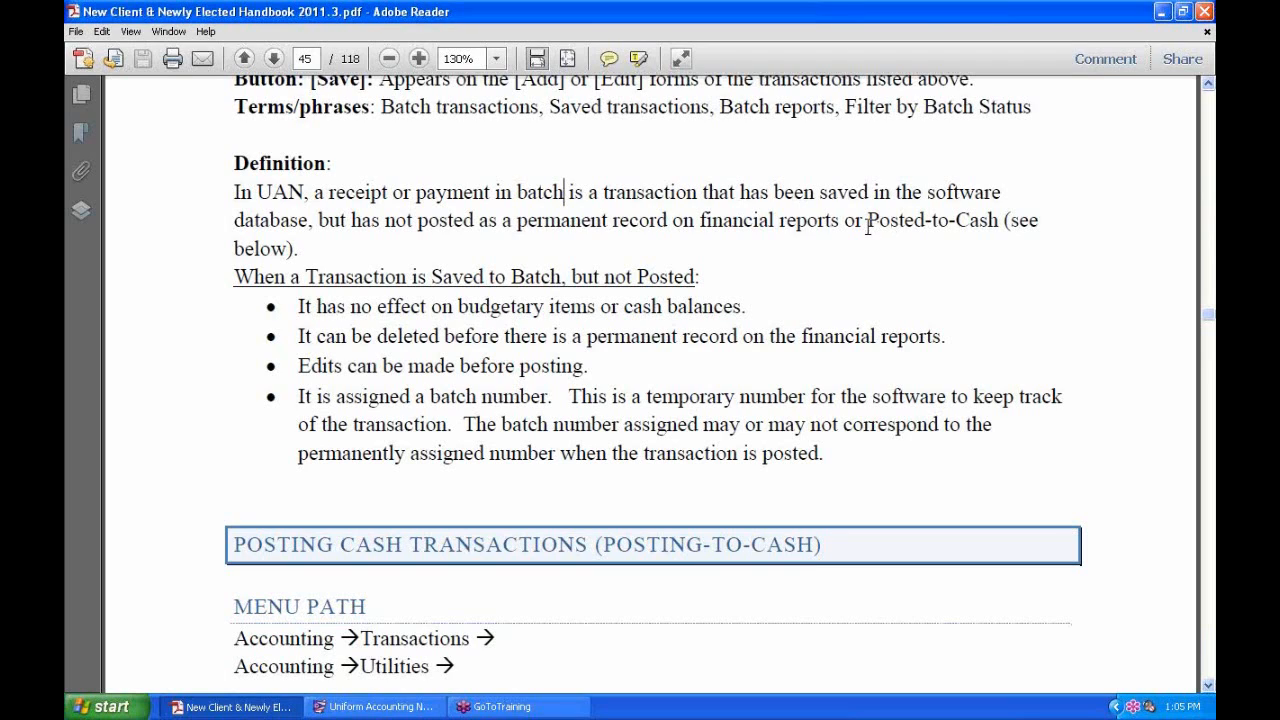
pyautogui.moveTo(862, 220); pyautogui.dragTo(981, 222)
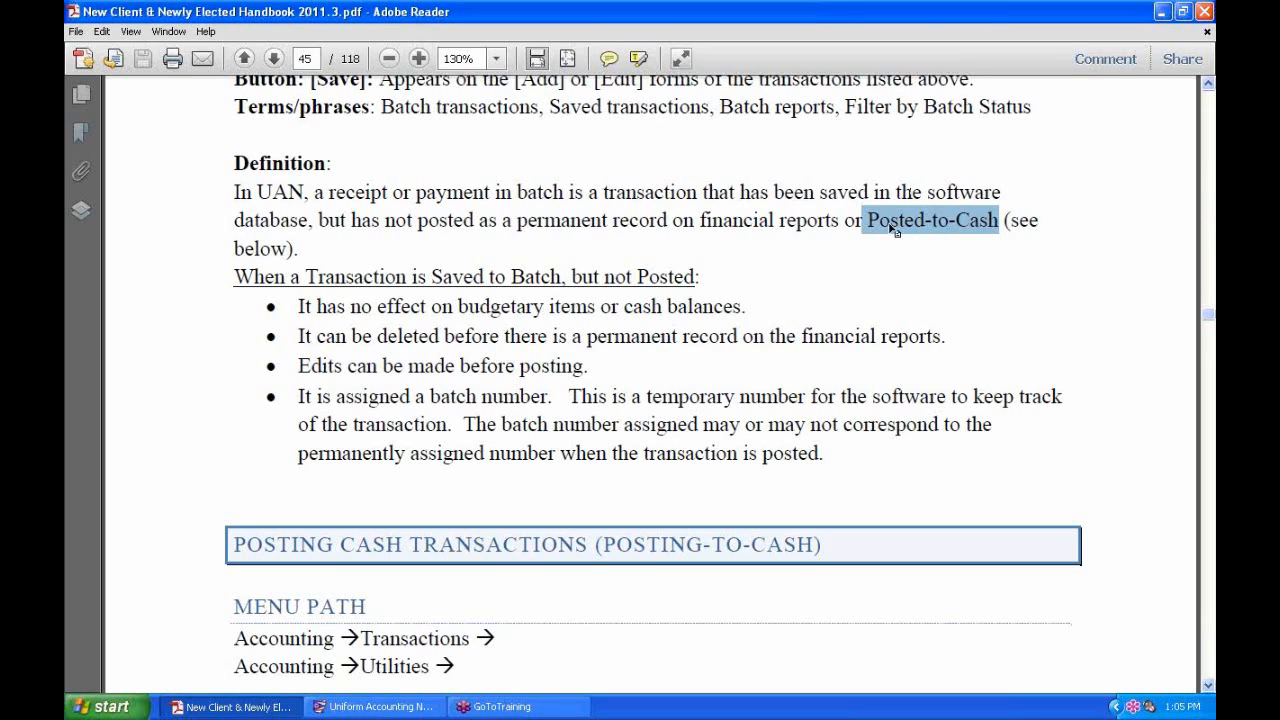
pyautogui.click(975, 226)
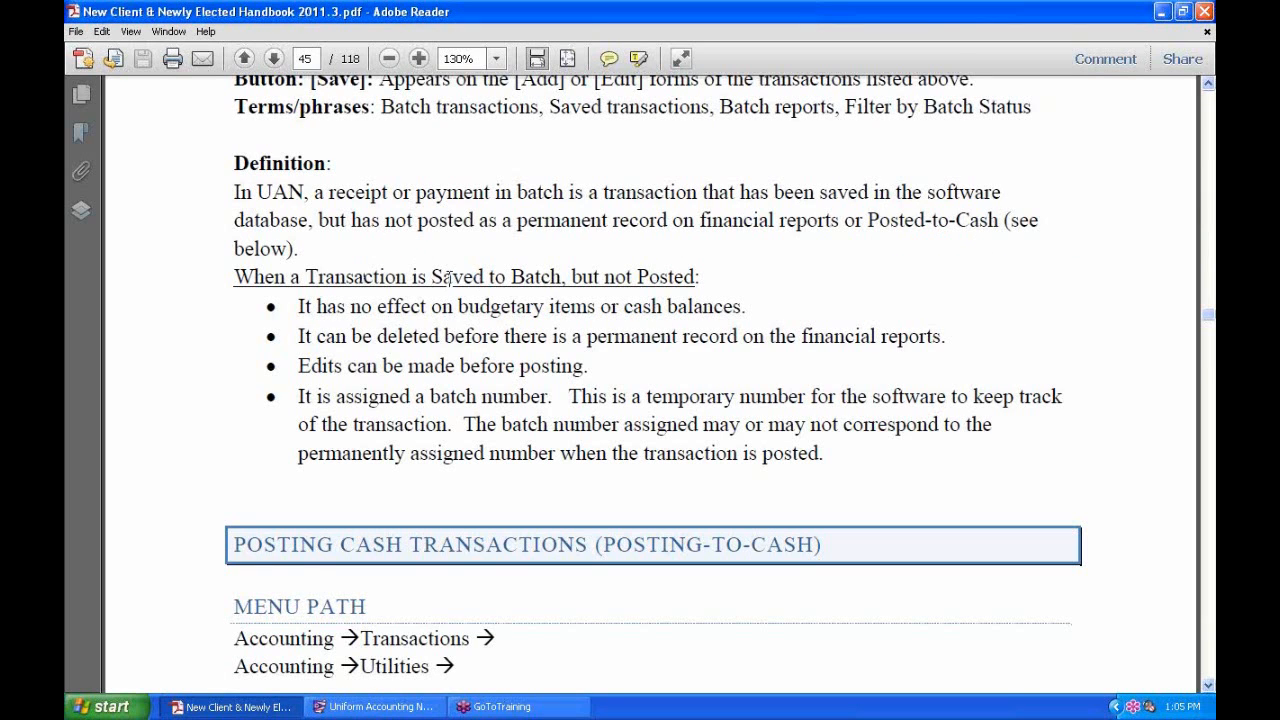
pyautogui.scroll(-2, 446, 279)
pyautogui.scroll(-4, 443, 279)
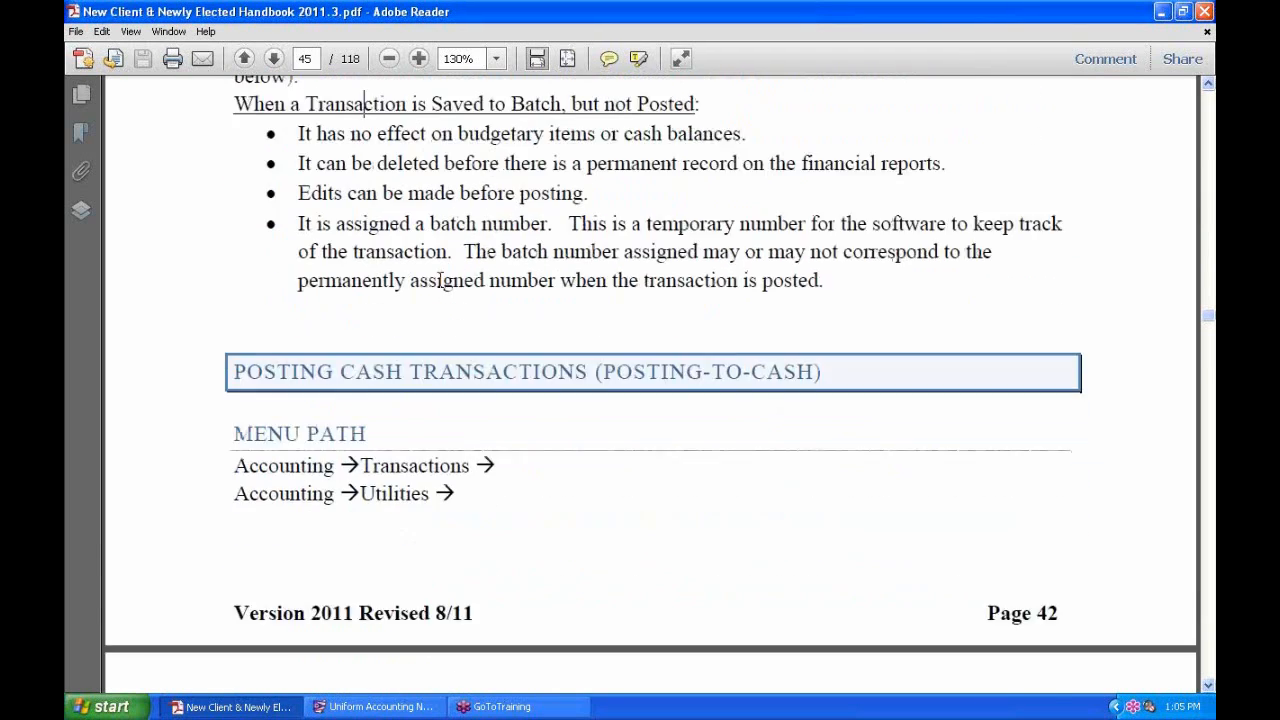
pyautogui.scroll(-2, 438, 283)
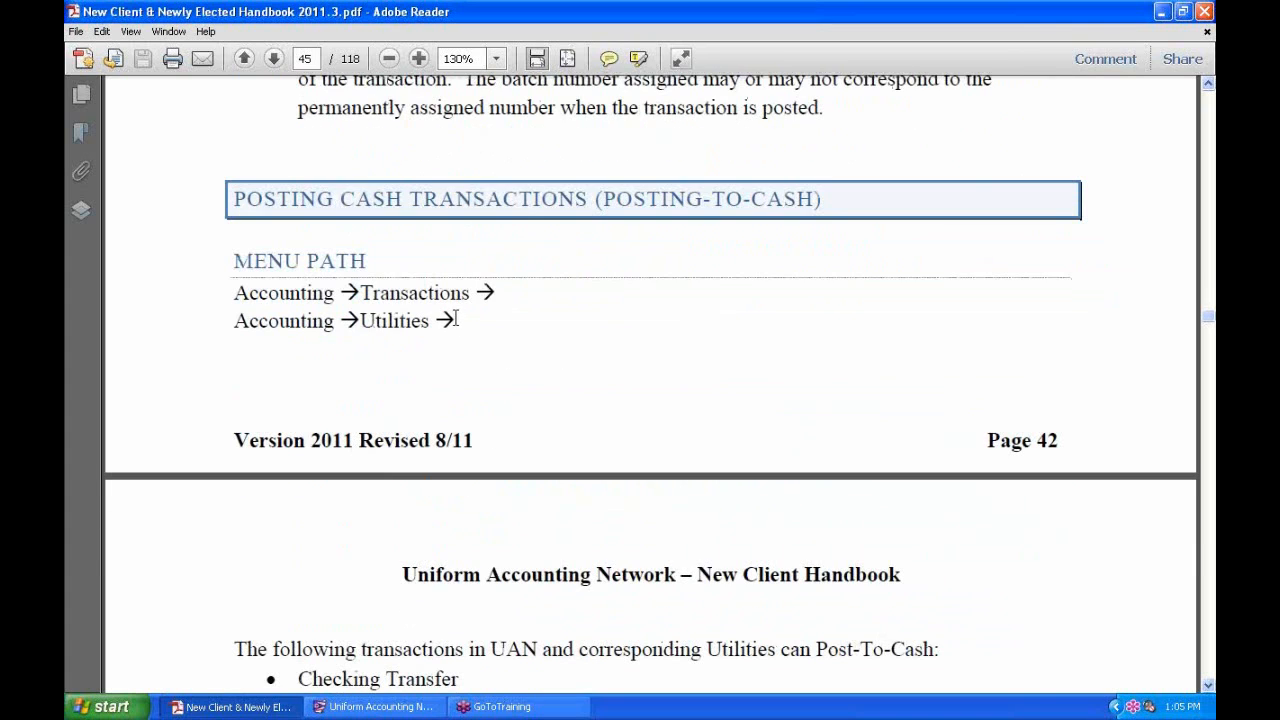
pyautogui.moveTo(456, 320); pyautogui.dragTo(232, 289)
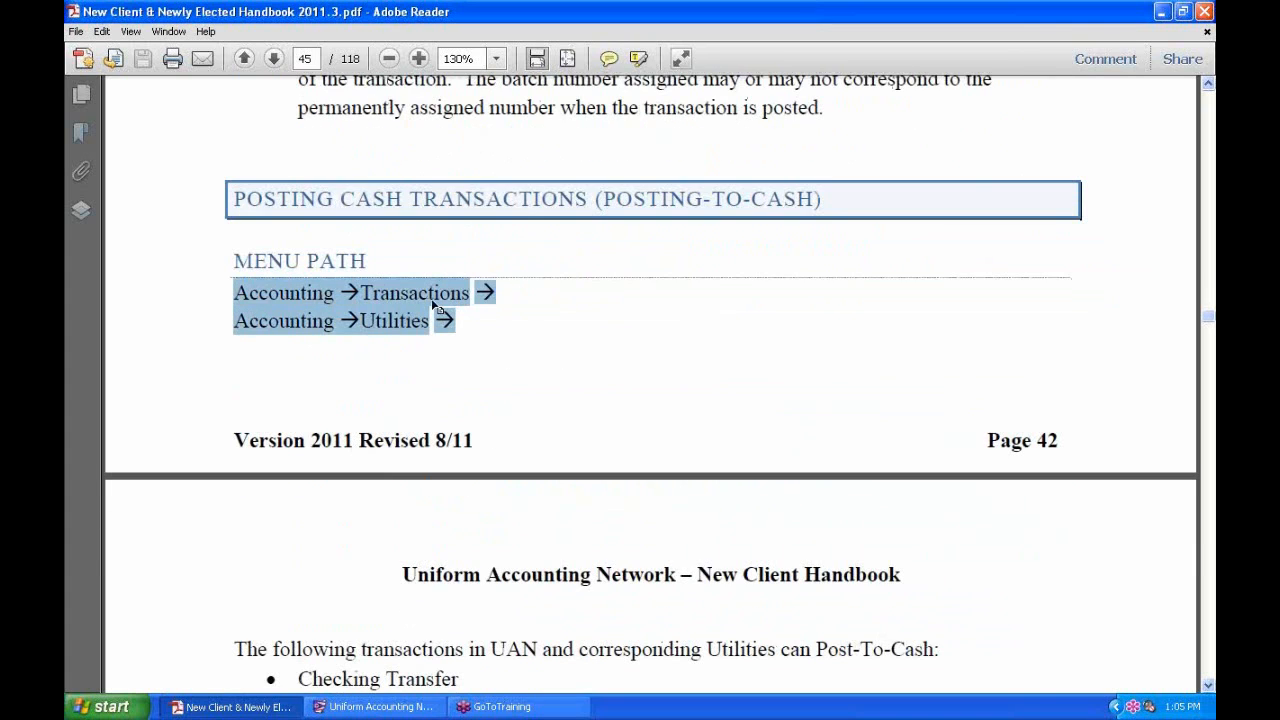
pyautogui.scroll(-1, 446, 300)
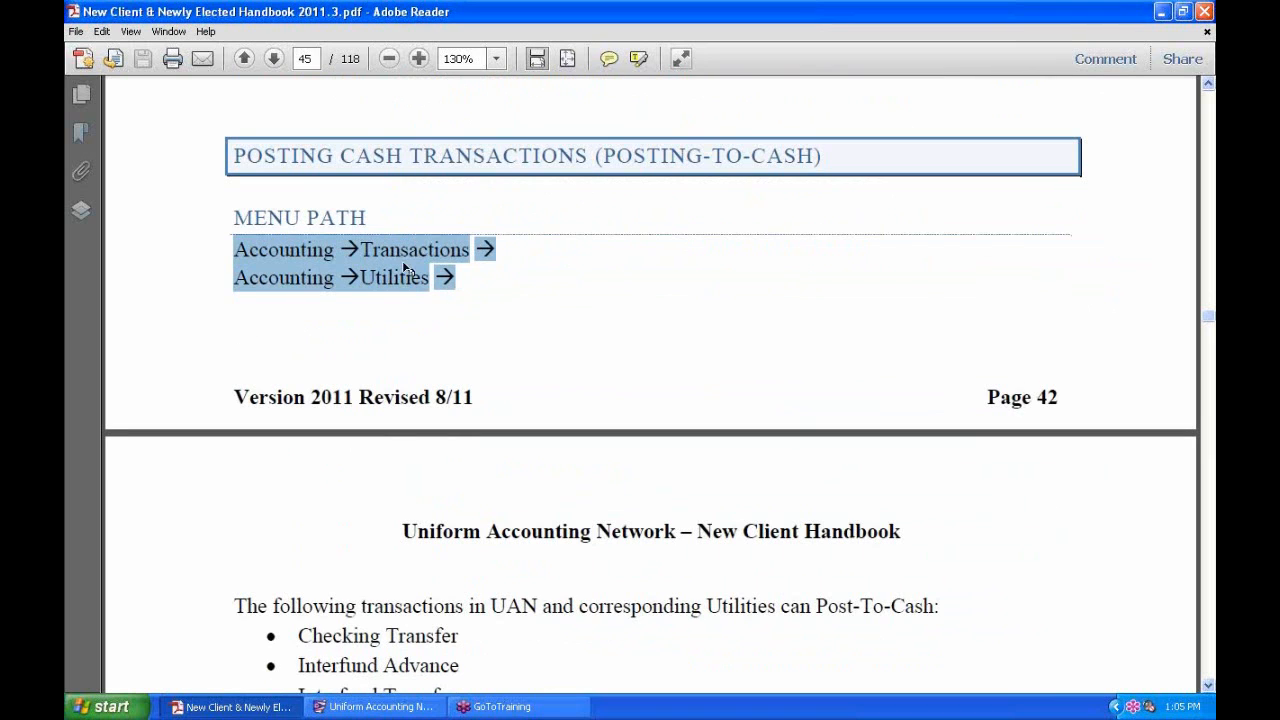
pyautogui.click(382, 285)
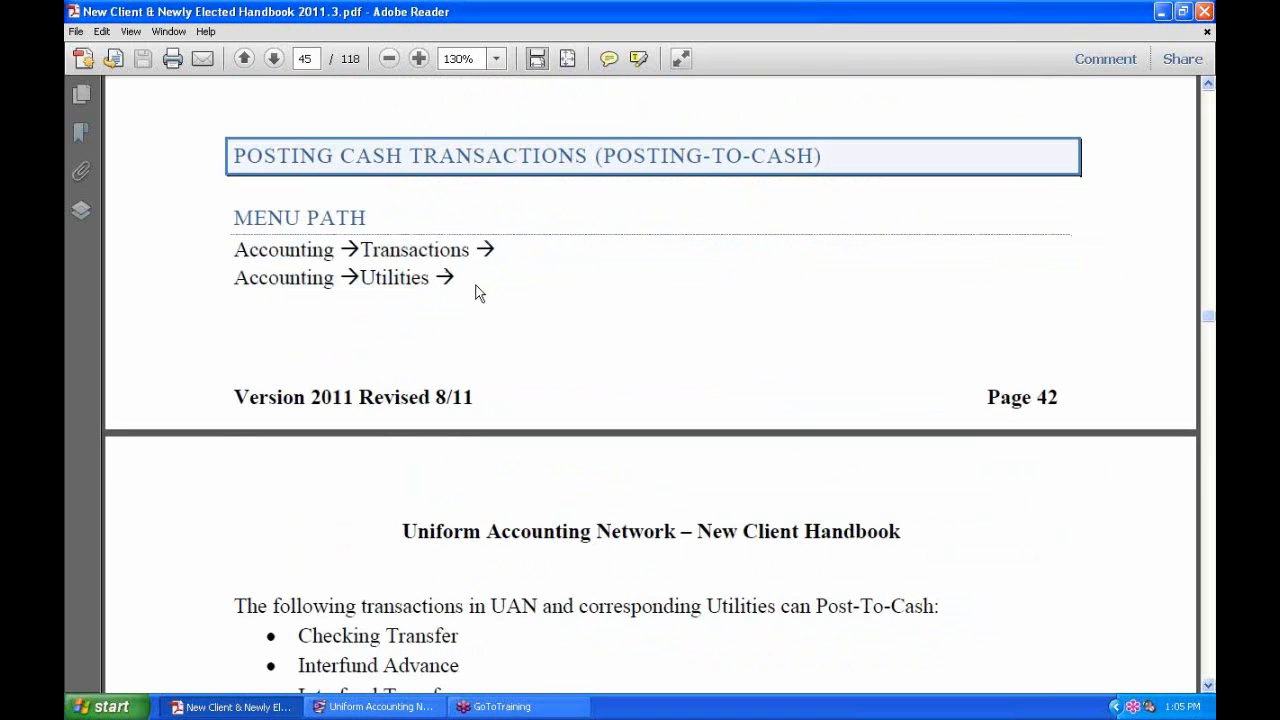
# Scroll past the Post-To-Cash list to the how-and-when posted-to-cash explanation.
pyautogui.scroll(-2, 491, 285)
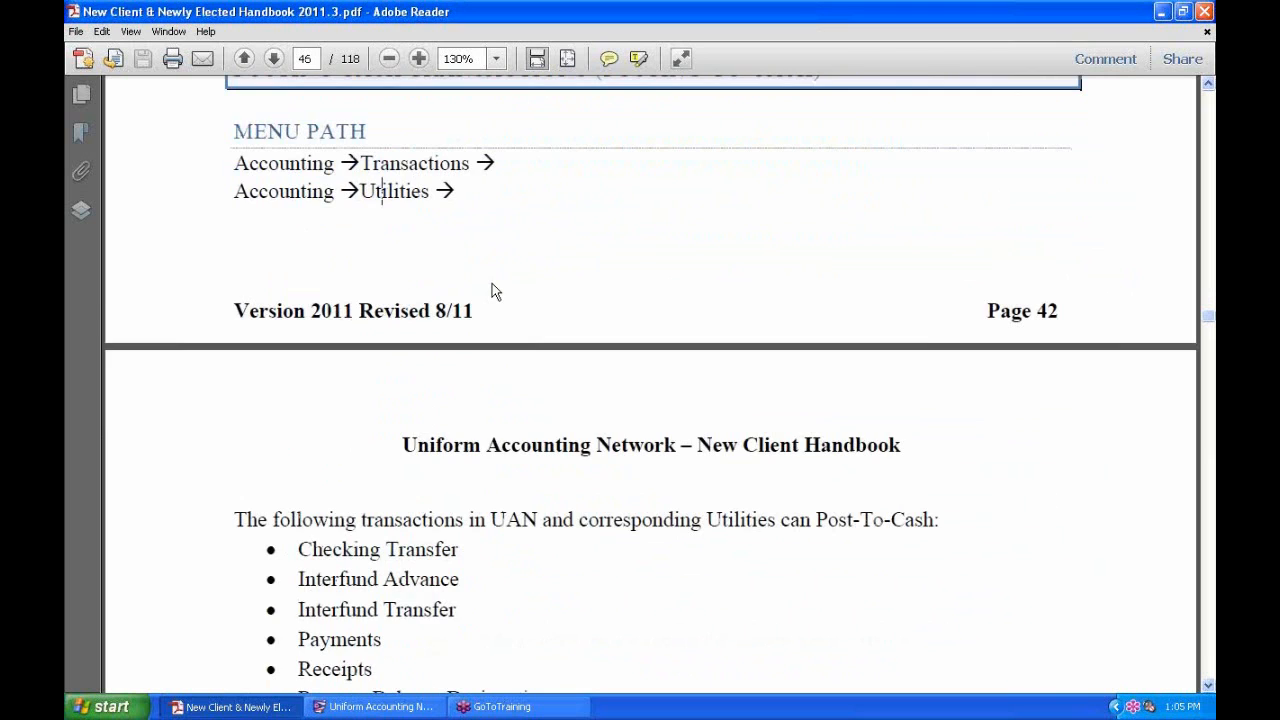
pyautogui.scroll(-6, 491, 286)
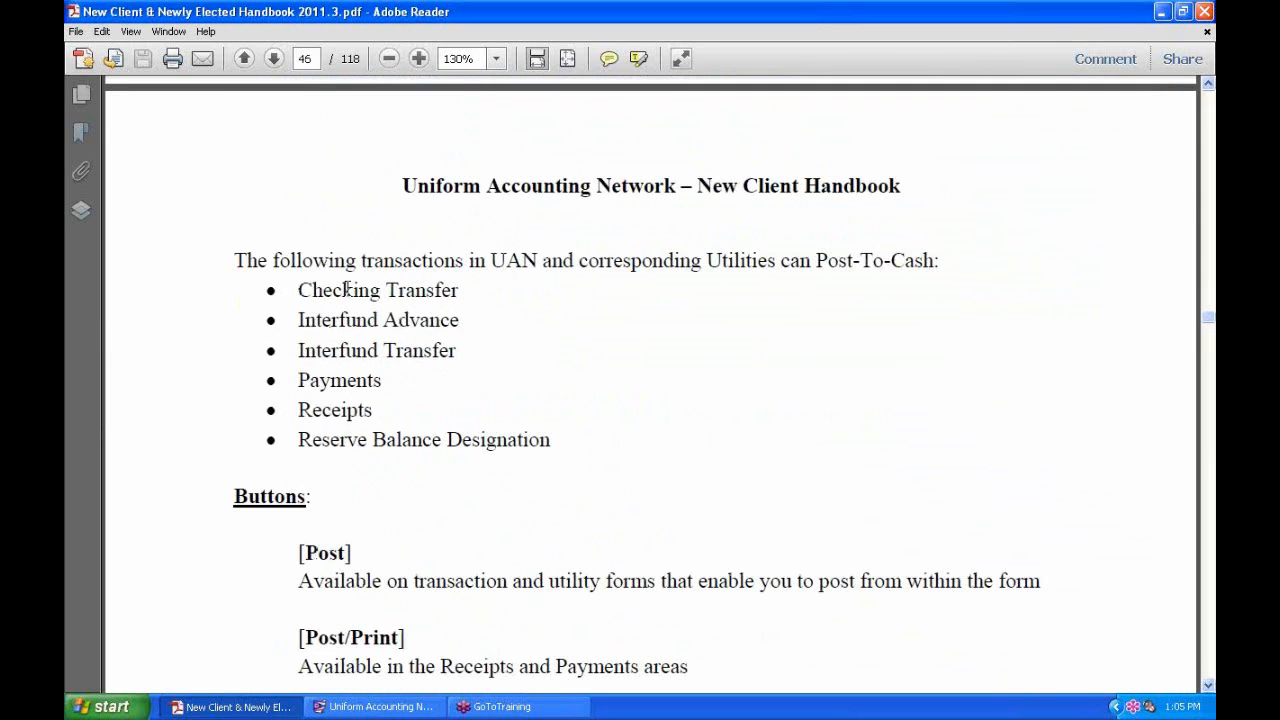
pyautogui.scroll(-3, 556, 290)
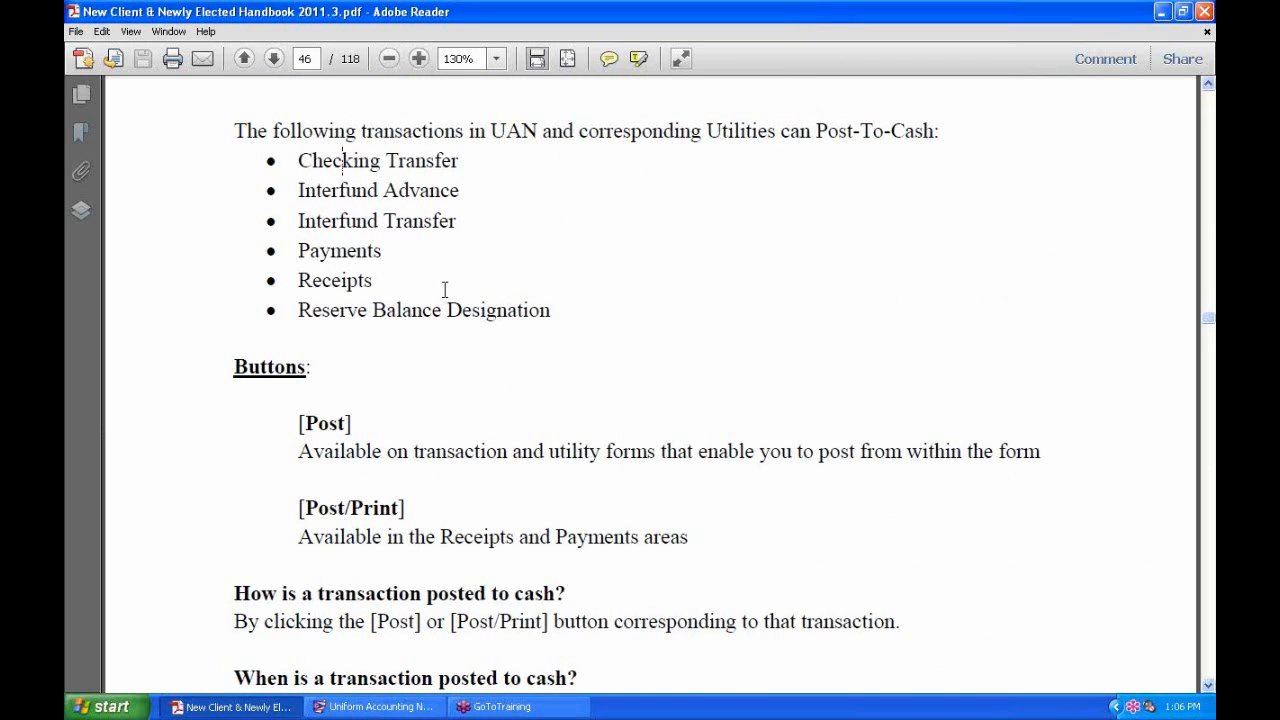
pyautogui.scroll(-1, 444, 290)
pyautogui.moveTo(374, 237); pyautogui.dragTo(336, 214)
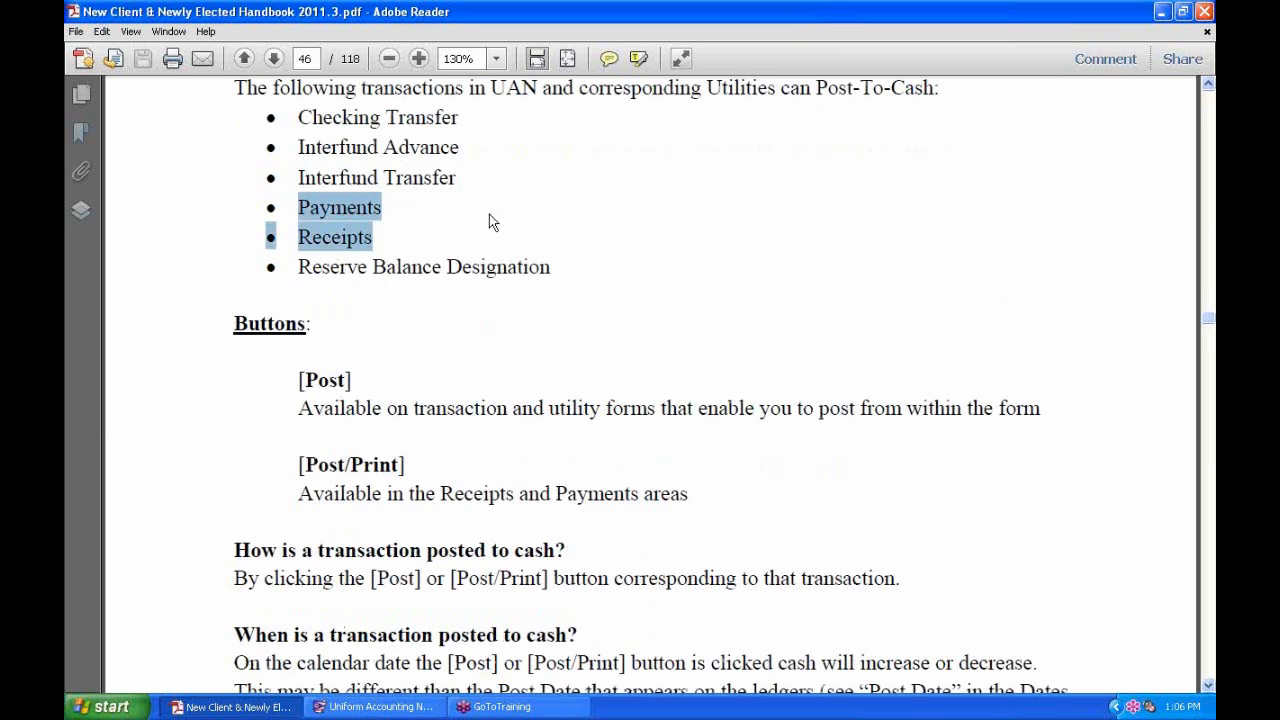
pyautogui.click(478, 242)
pyautogui.scroll(-5, 478, 242)
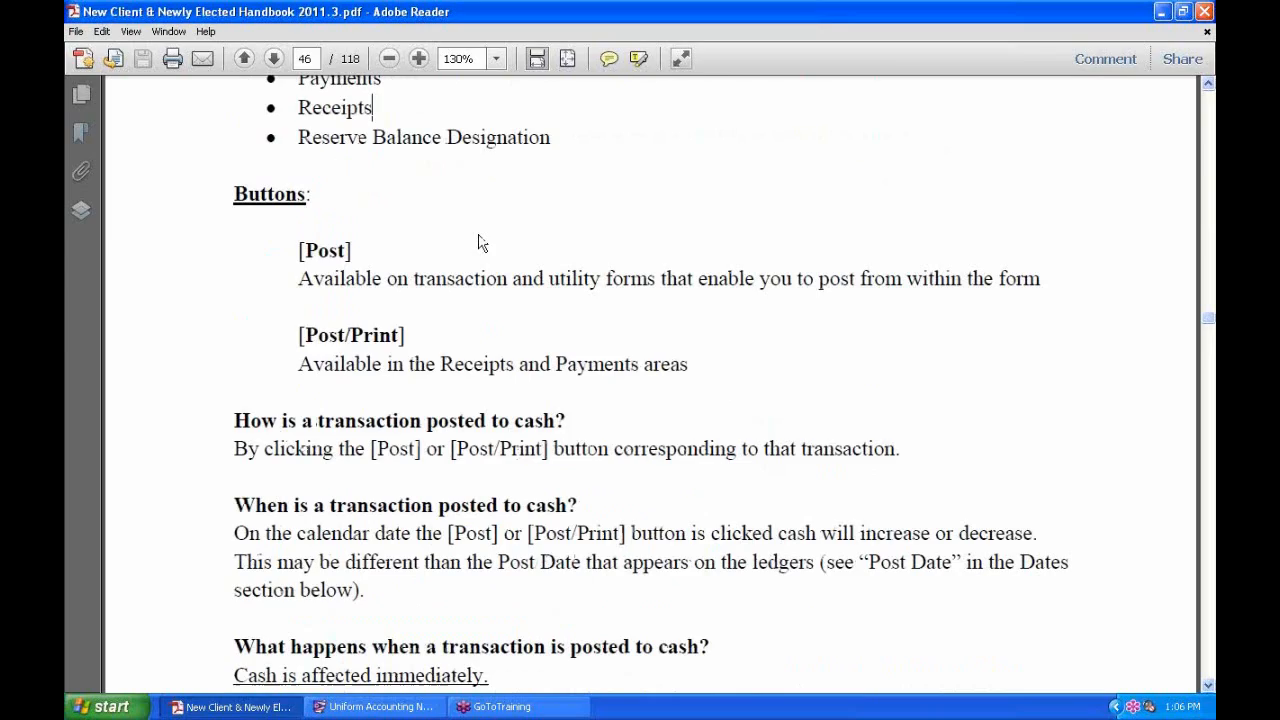
pyautogui.scroll(-3, 475, 238)
pyautogui.scroll(-1, 473, 233)
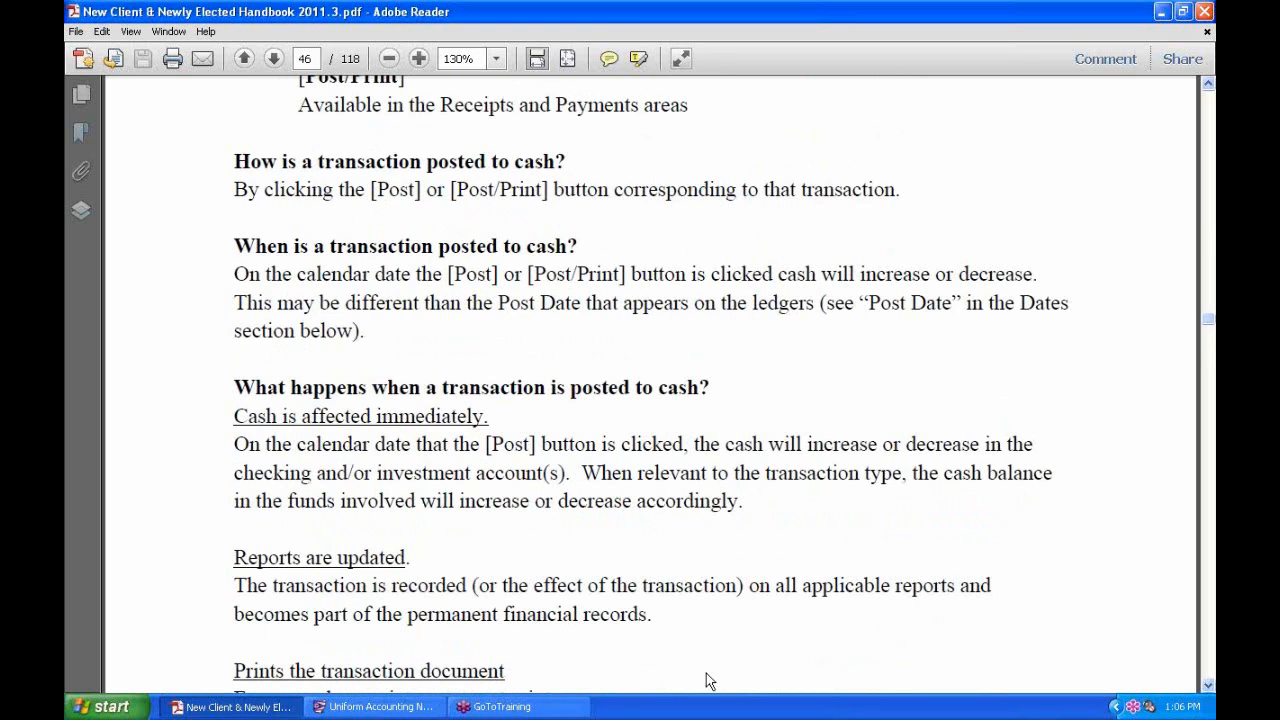
# Tick the $100.00 Interest receipt in UAN's Receipts list, then return to the handbook.
pyautogui.click(423, 708)
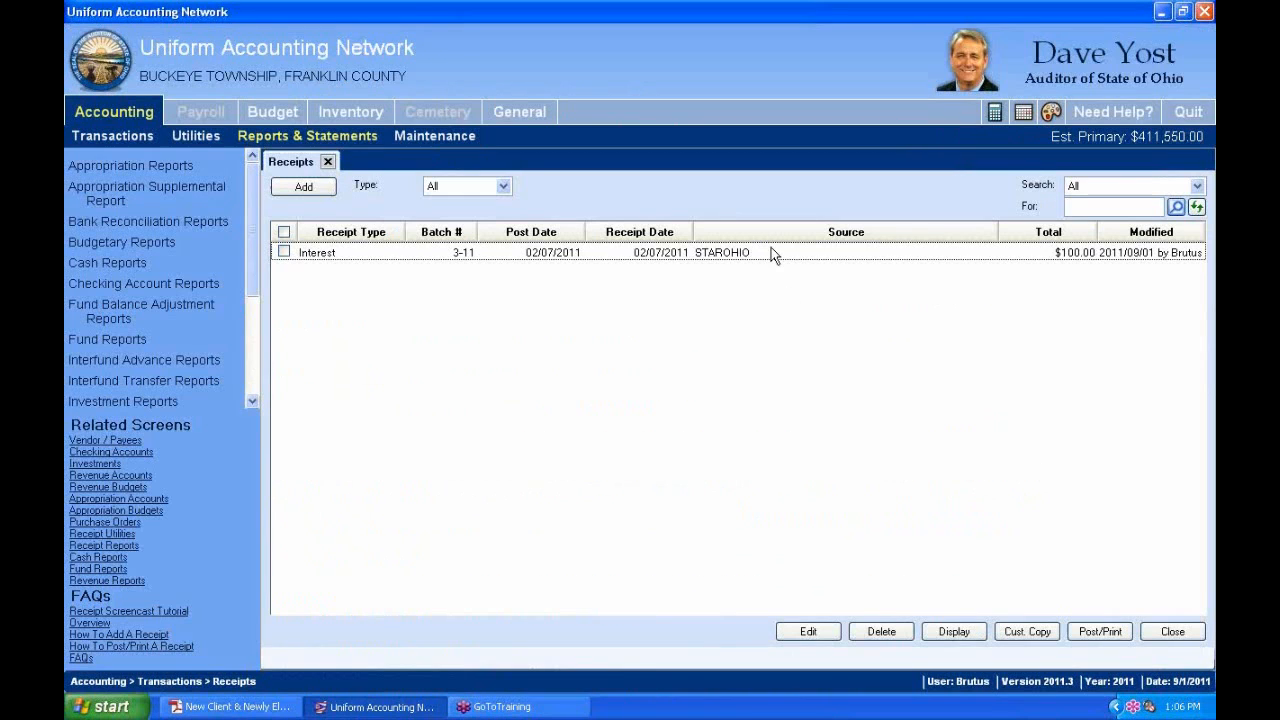
pyautogui.click(284, 252)
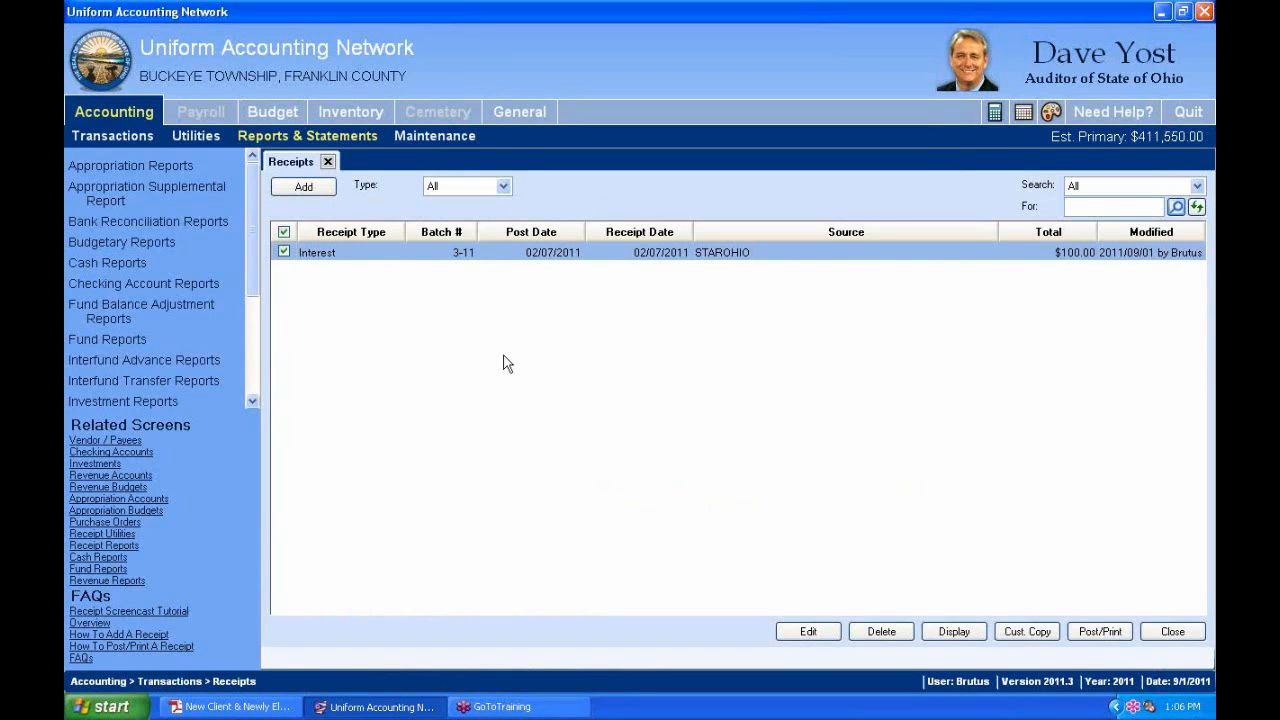
pyautogui.hotkey('alt', 'Tab')
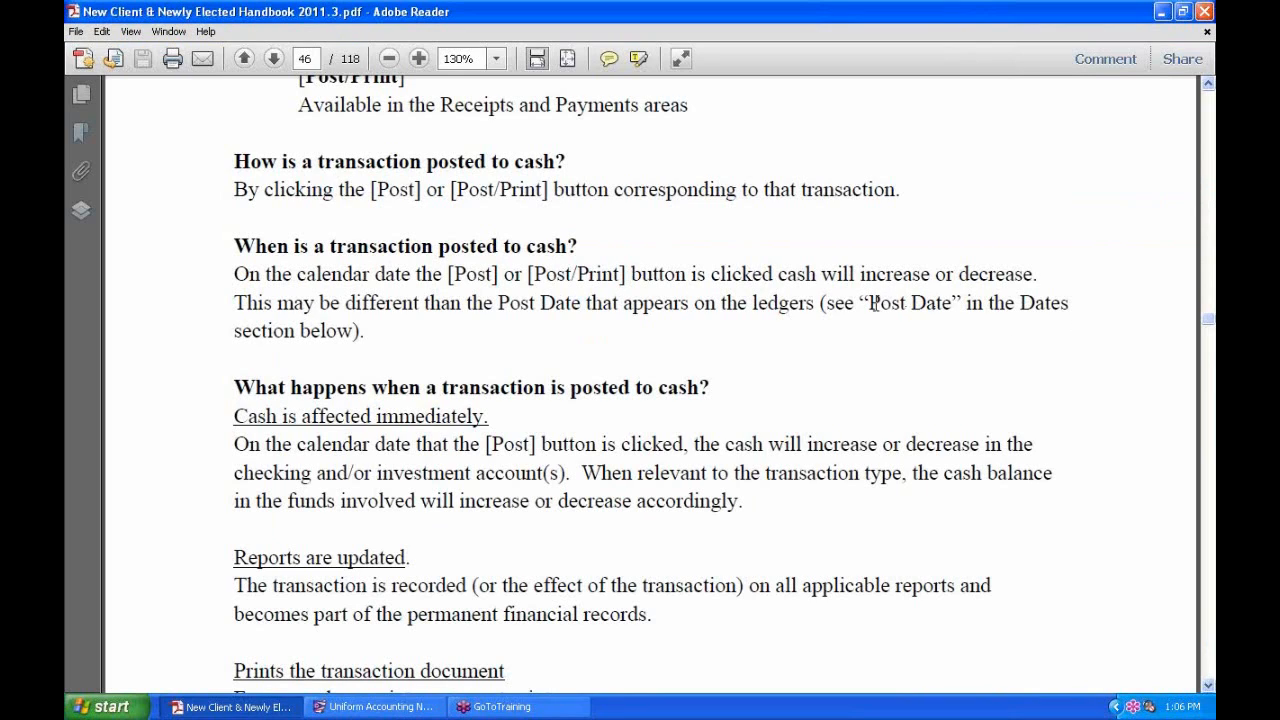
# Highlight 'Post Date' and 'Post' in the handbook while scrolling to Report terms, then bring up UAN.
pyautogui.moveTo(870, 301); pyautogui.dragTo(964, 313)
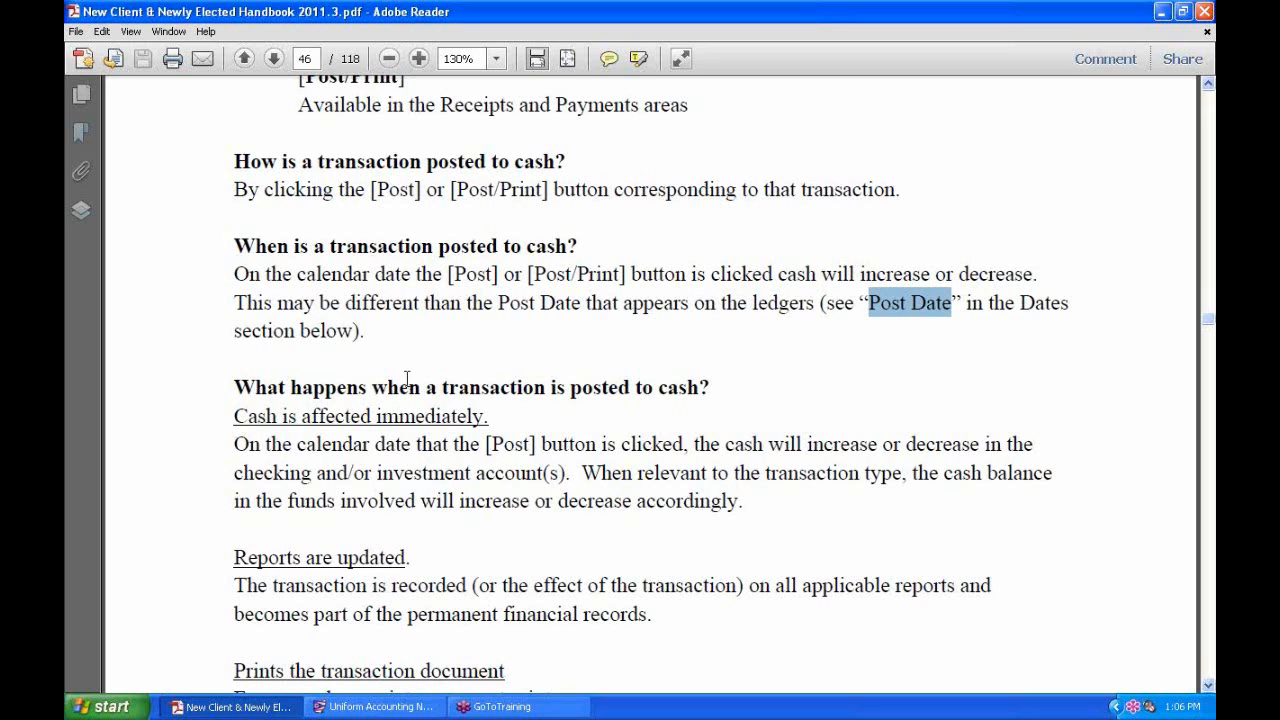
pyautogui.scroll(-3, 407, 370)
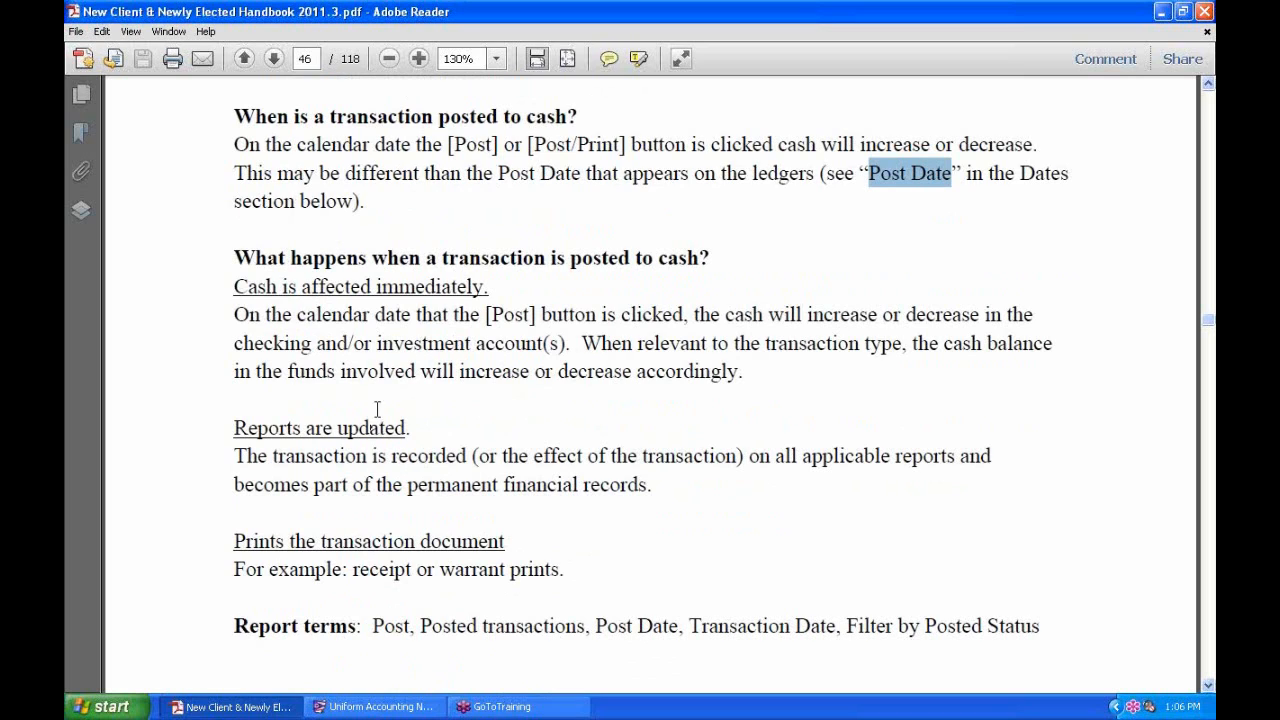
pyautogui.scroll(-1, 379, 395)
pyautogui.click(400, 245)
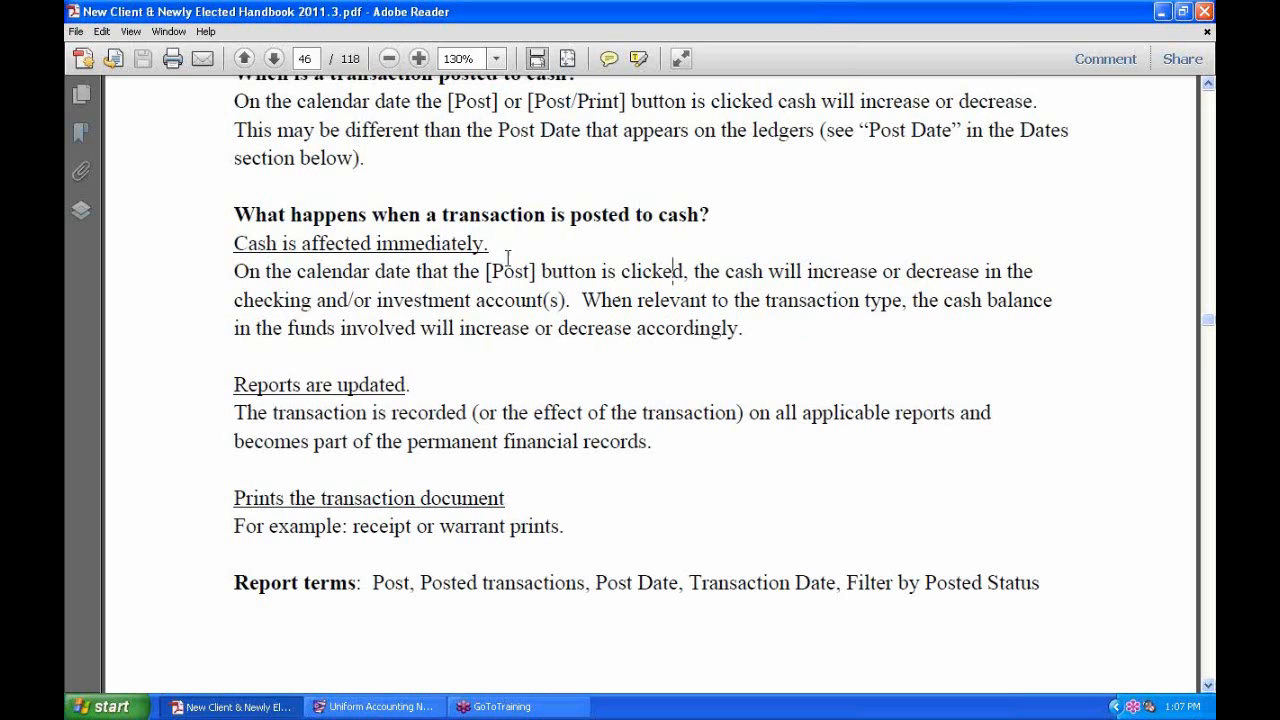
pyautogui.moveTo(502, 271); pyautogui.dragTo(516, 271)
pyautogui.click(323, 278)
pyautogui.click(409, 707)
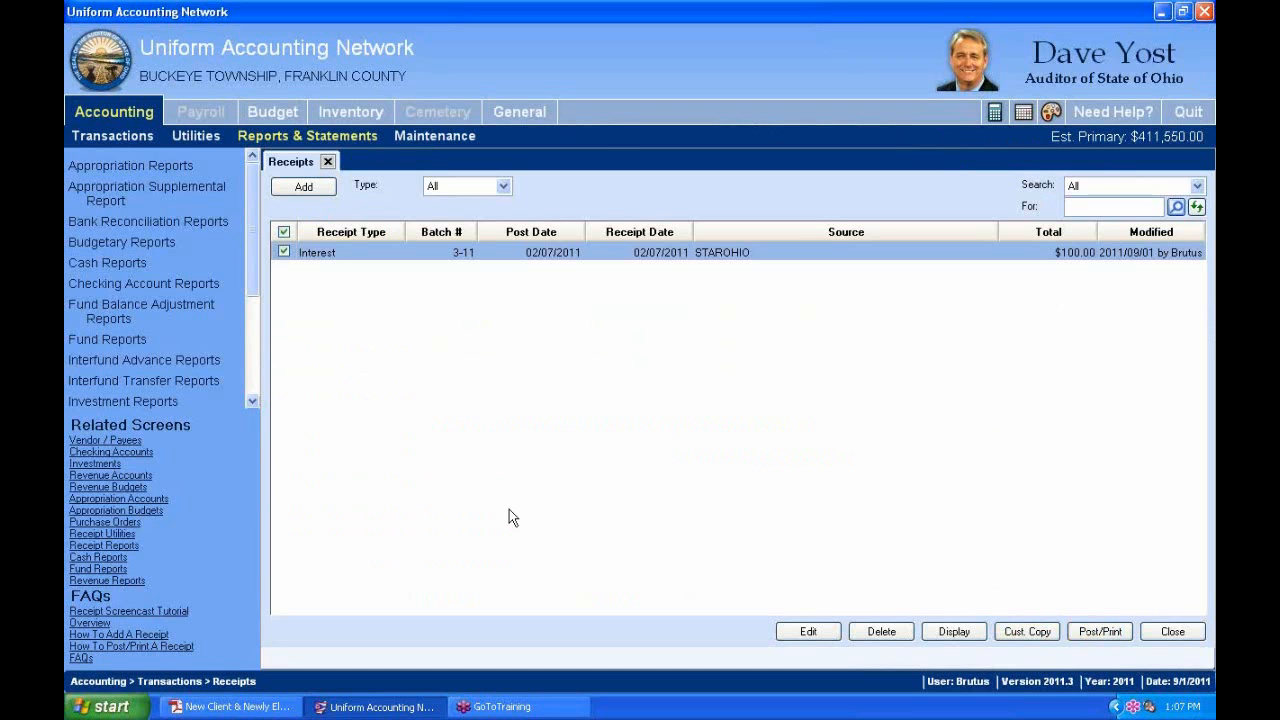
# Switch to Adobe Reader and scroll down to page 47's DATES section.
pyautogui.click(277, 707)
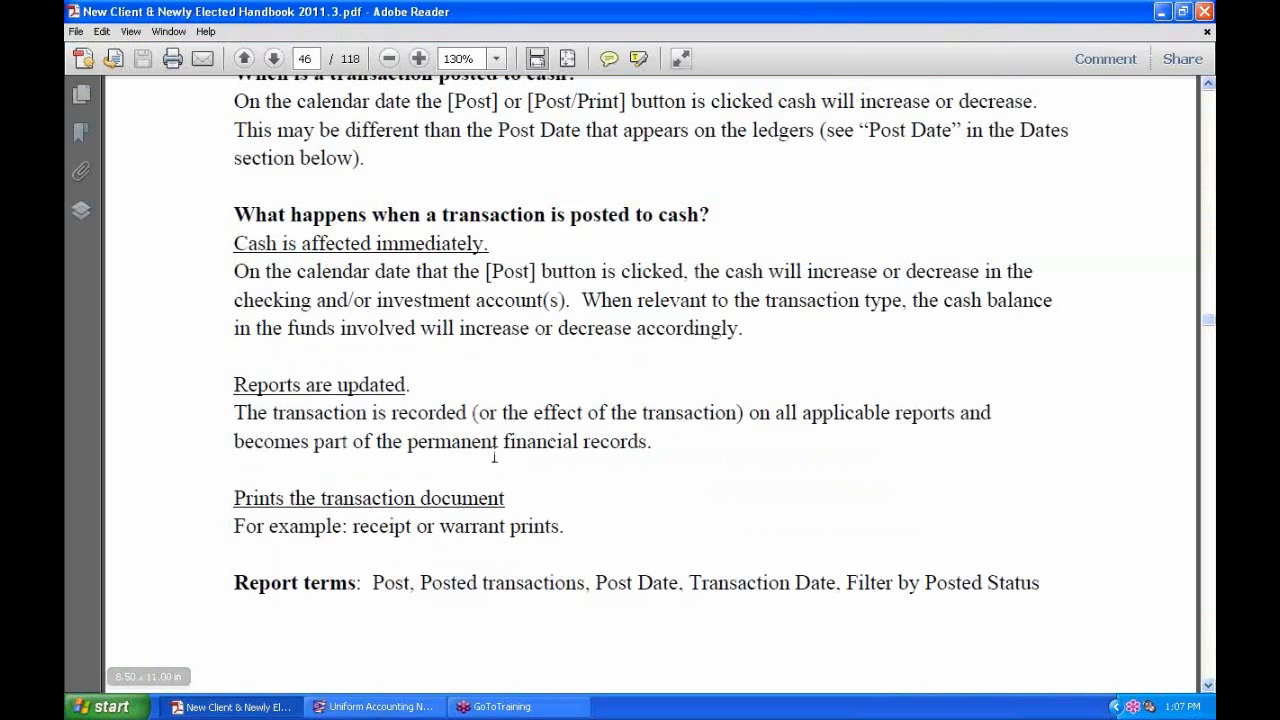
pyautogui.scroll(-2, 446, 415)
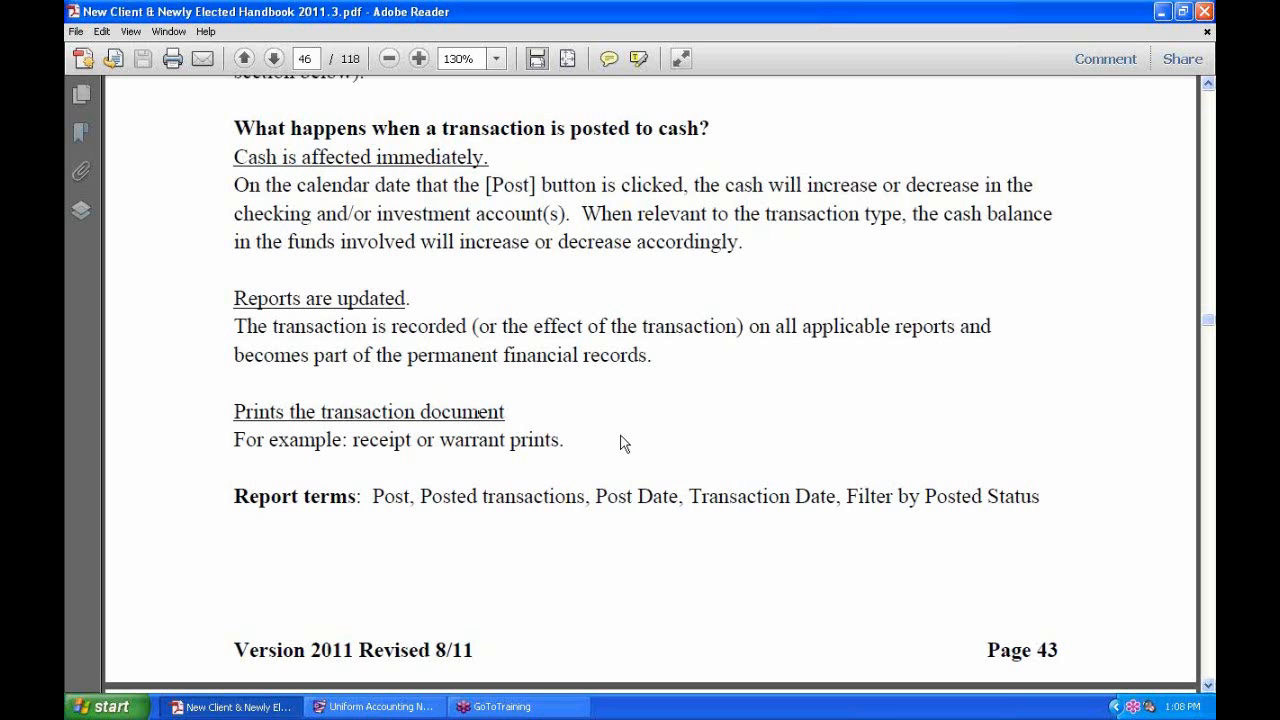
pyautogui.scroll(-12, 699, 382)
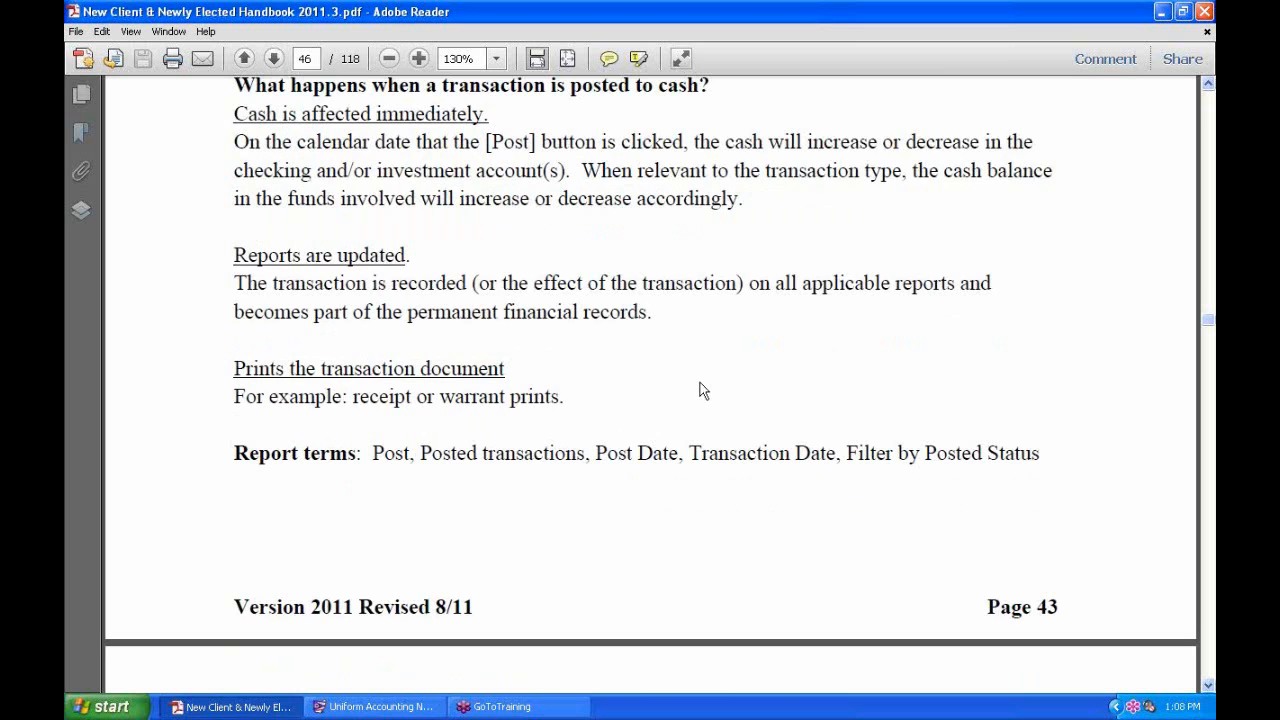
pyautogui.scroll(-2, 697, 382)
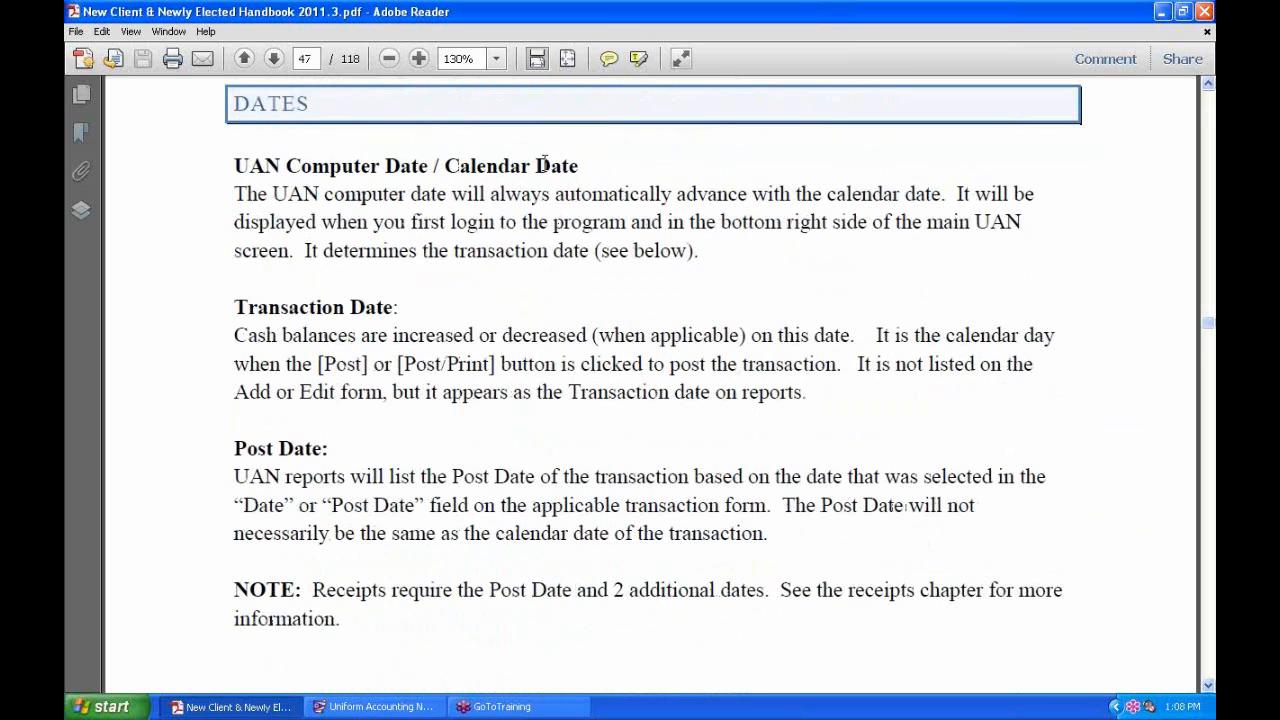
# Highlight 'Post Date' in the field description and receipts NOTE, then scroll on to page 49.
pyautogui.scroll(-4, 625, 304)
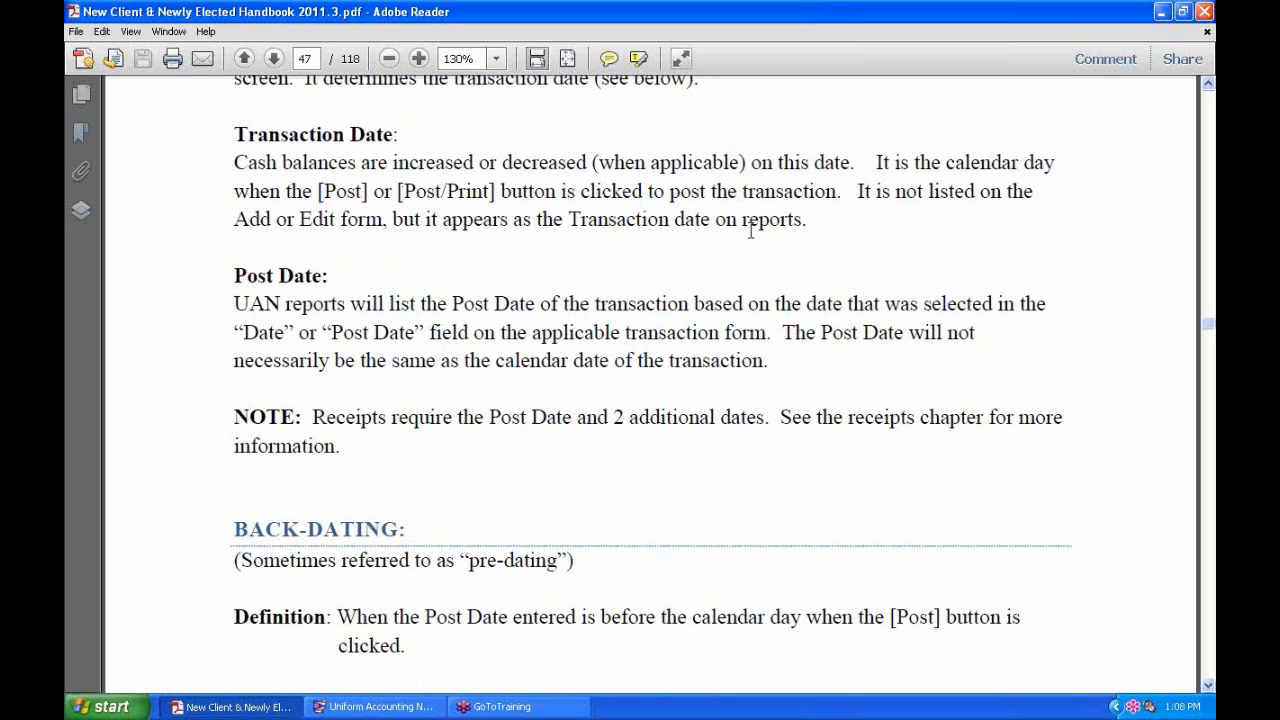
pyautogui.scroll(-2, 750, 230)
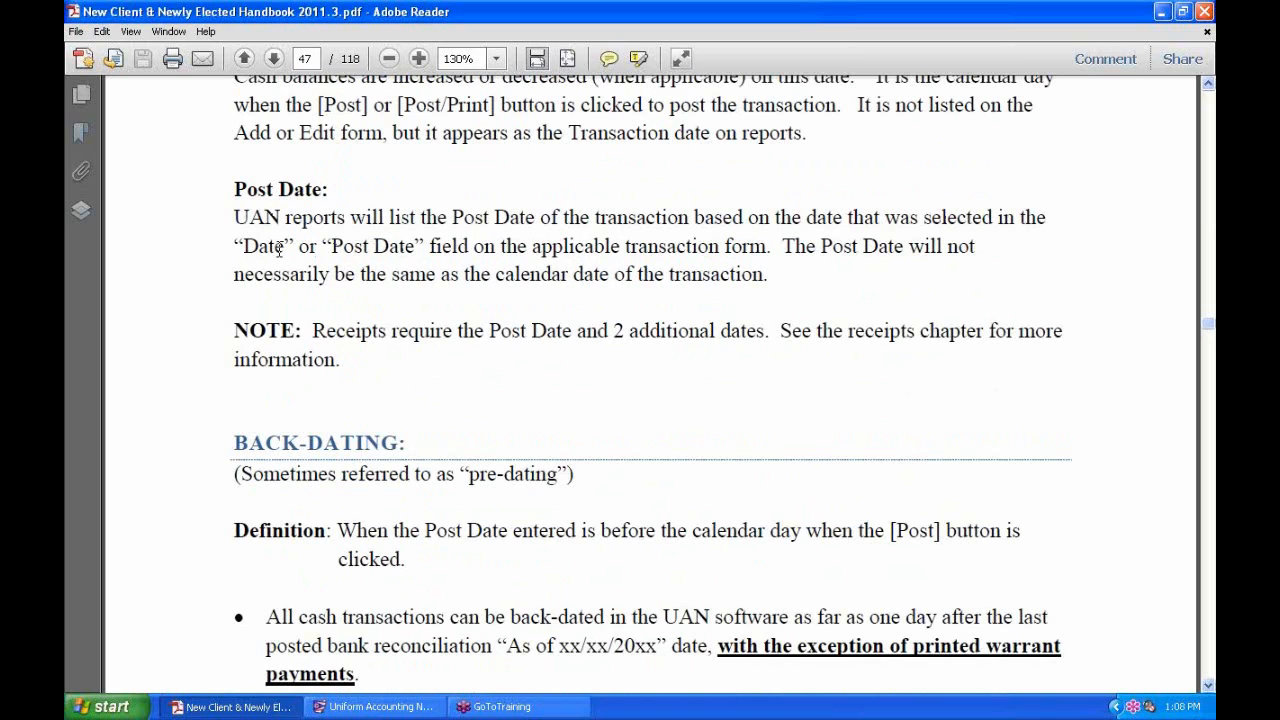
pyautogui.moveTo(424, 249); pyautogui.dragTo(331, 250)
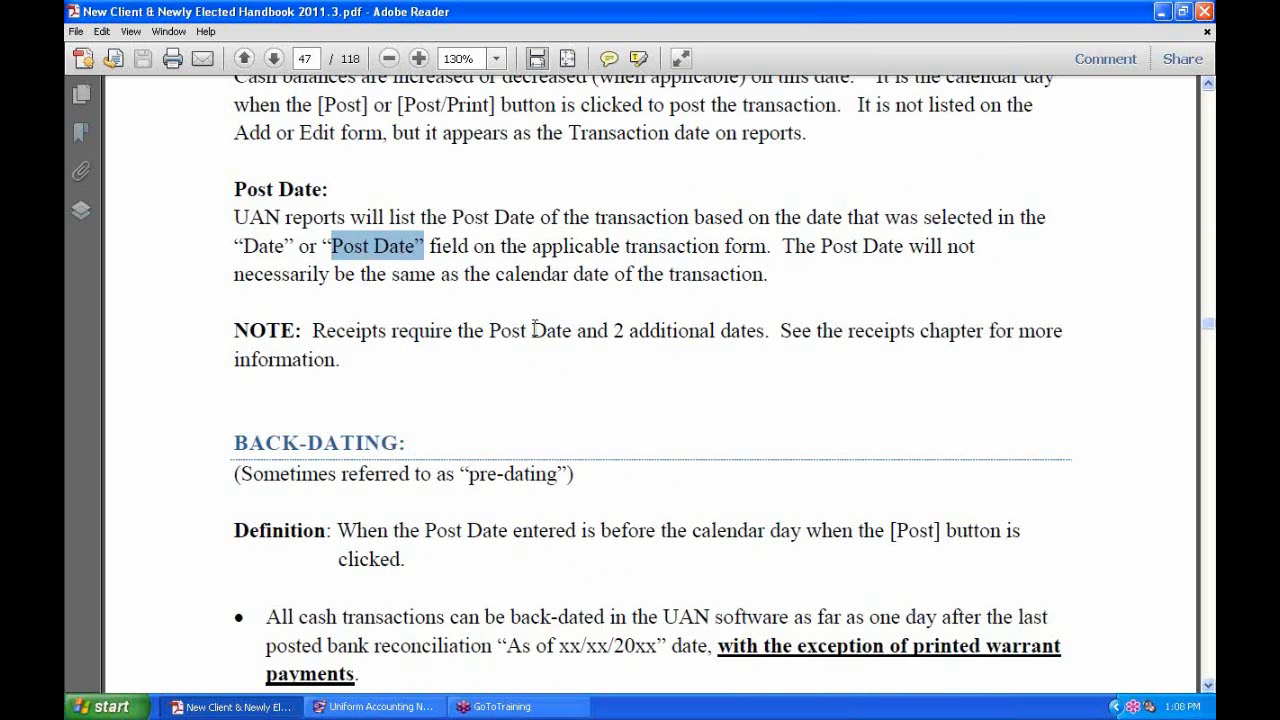
pyautogui.scroll(-2, 553, 262)
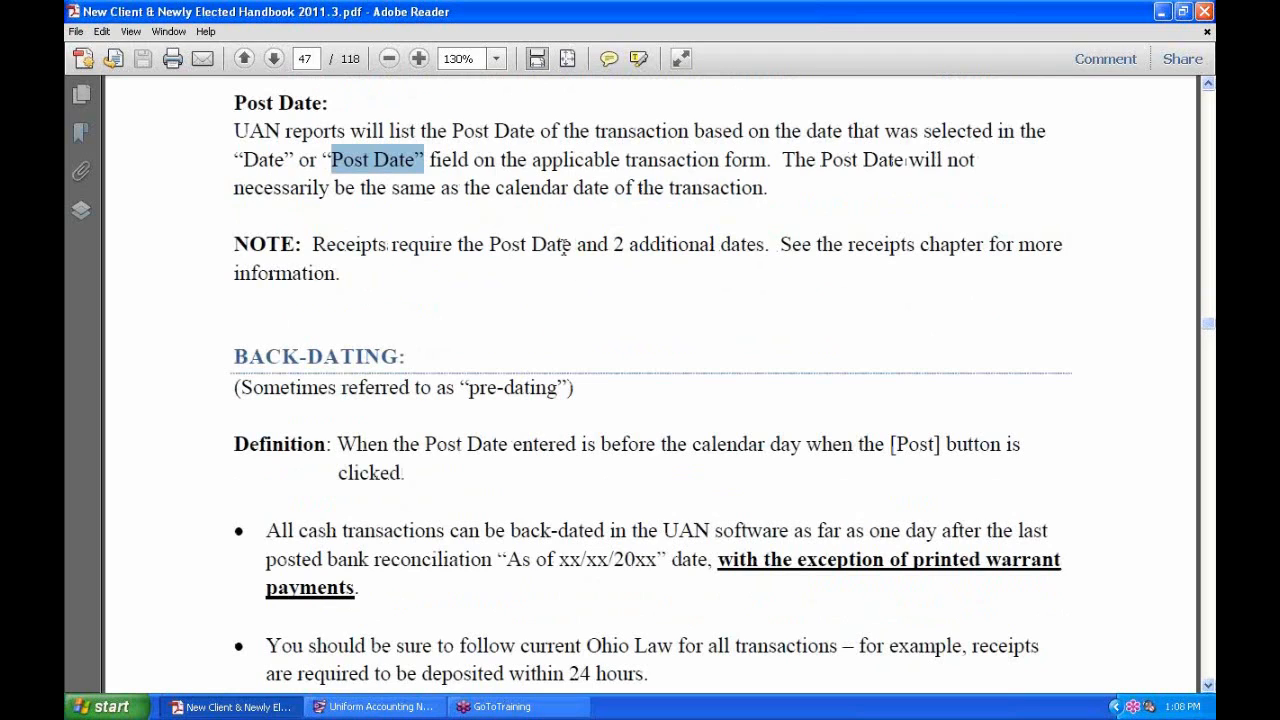
pyautogui.moveTo(570, 247); pyautogui.dragTo(489, 247)
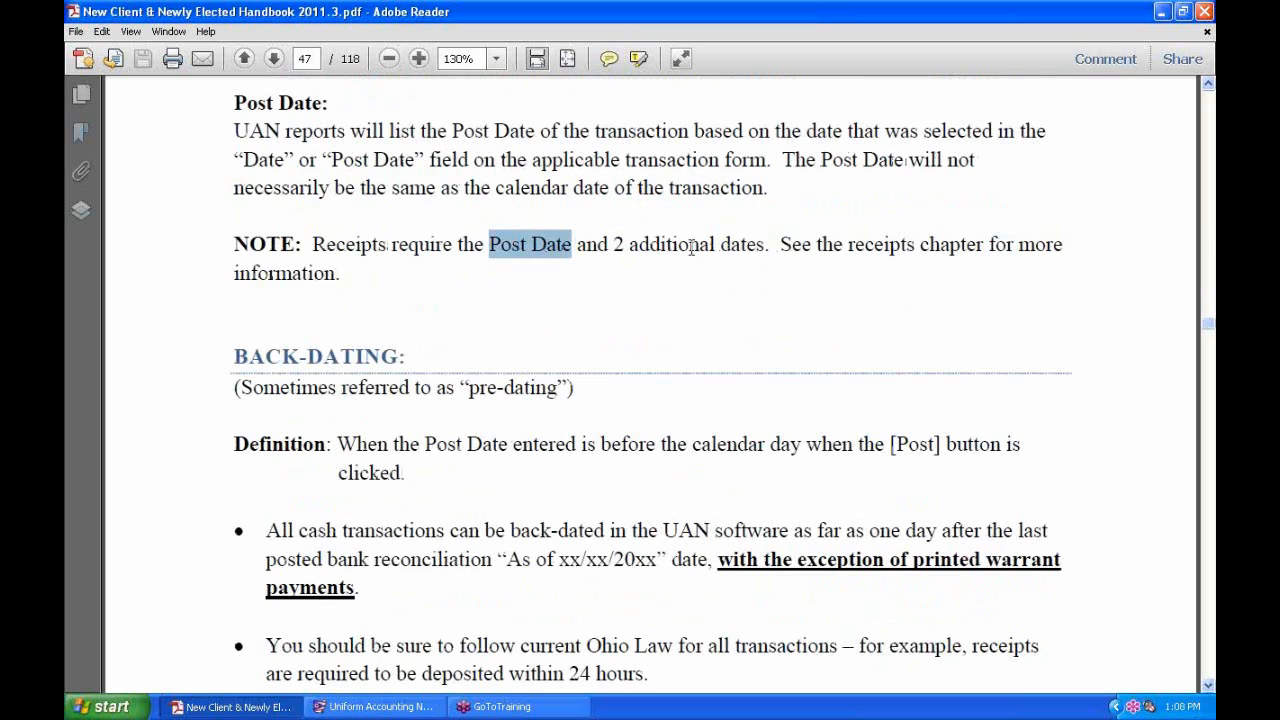
pyautogui.scroll(-1, 690, 246)
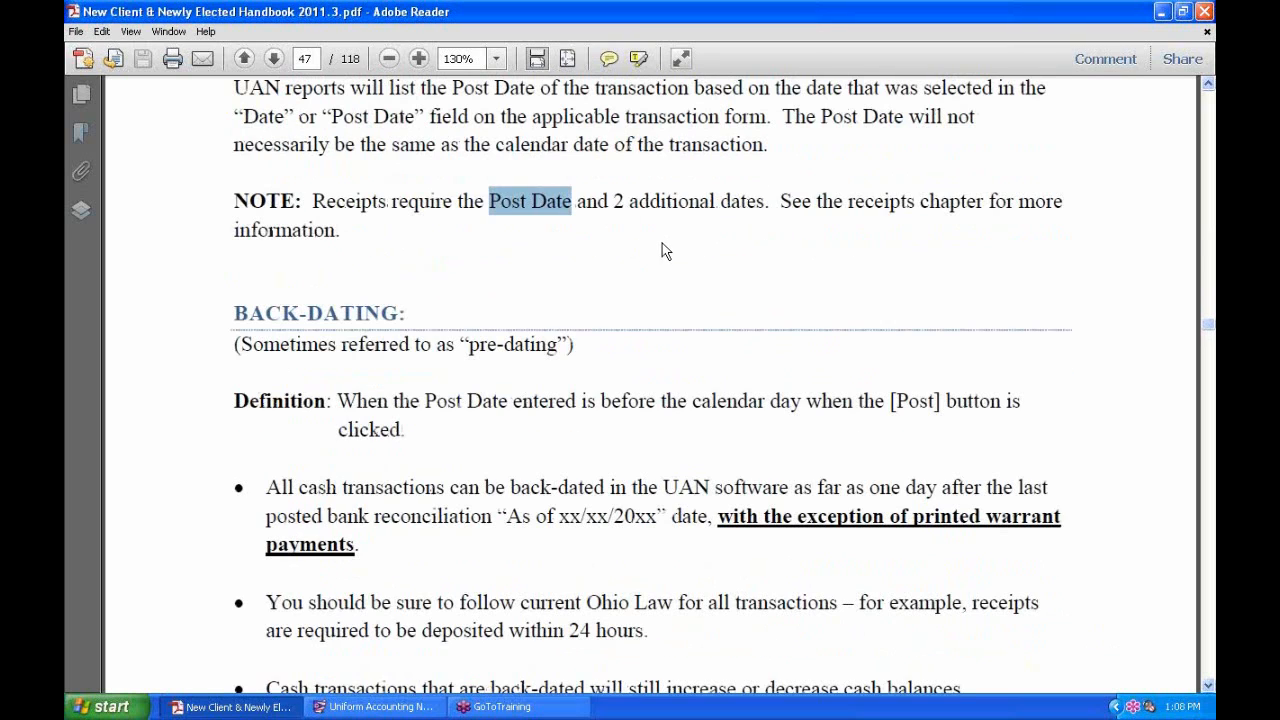
pyautogui.scroll(-12, 665, 245)
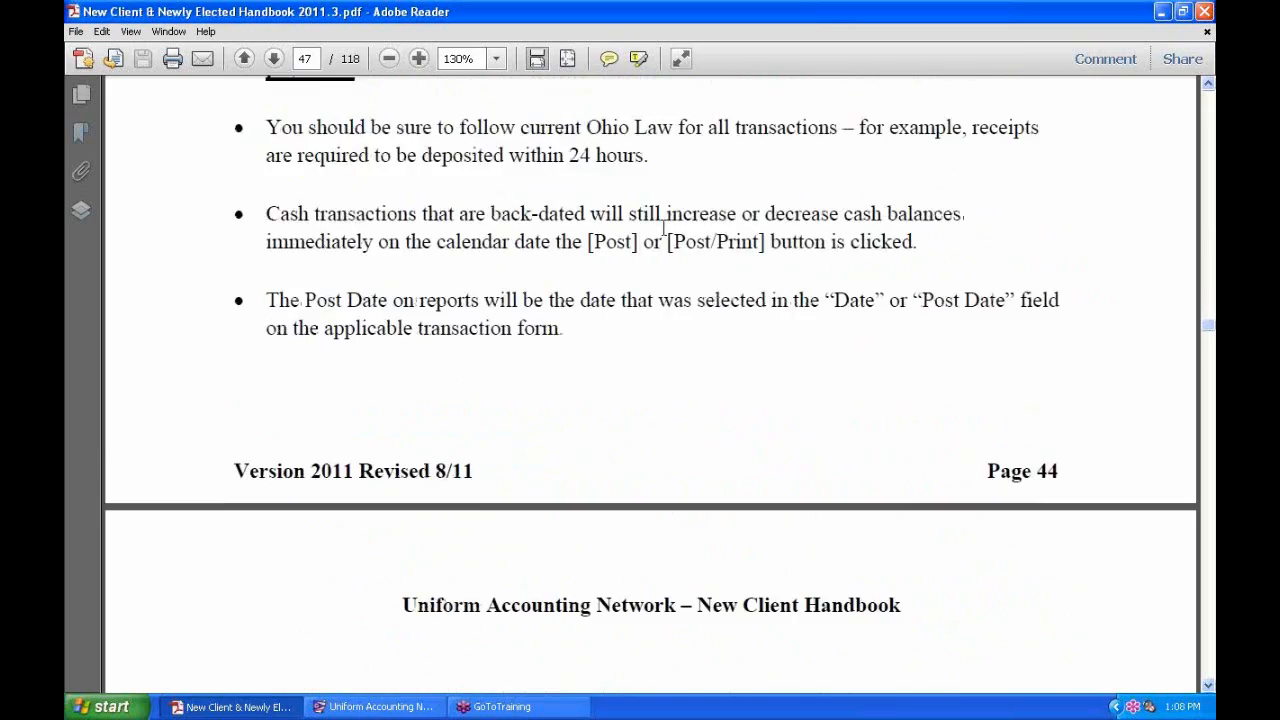
pyautogui.scroll(-18, 665, 237)
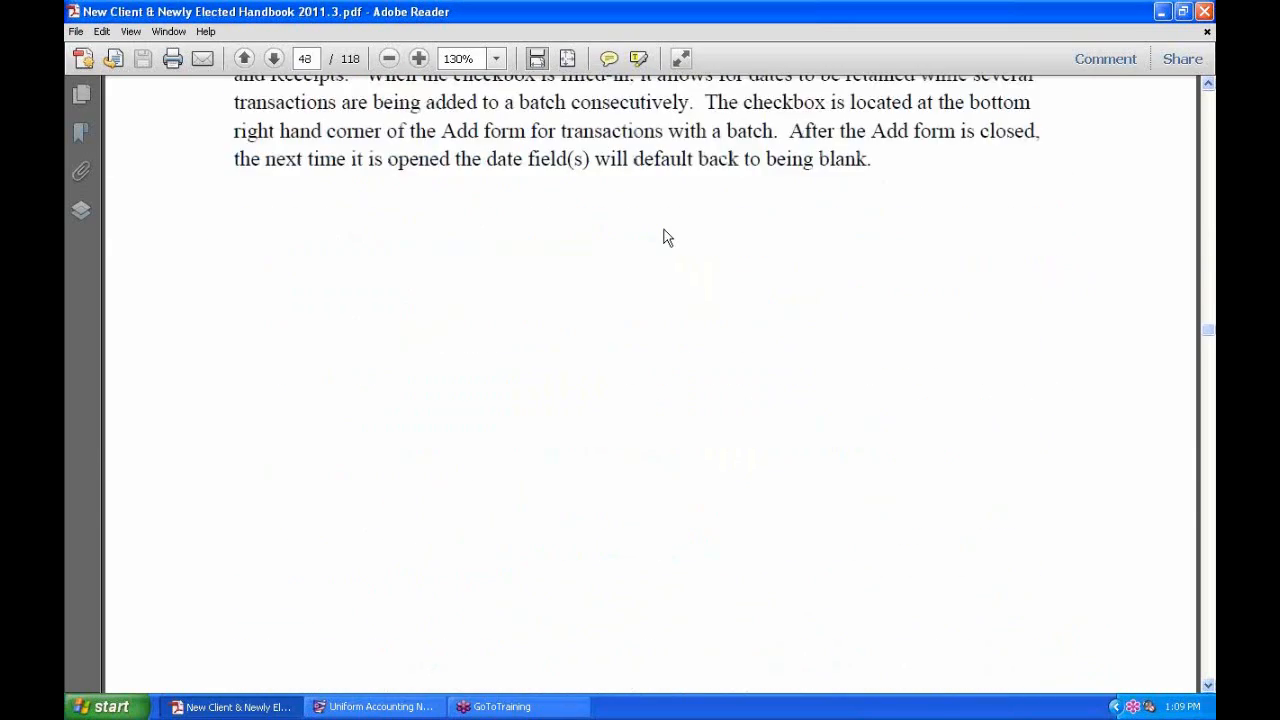
pyautogui.scroll(-16, 667, 237)
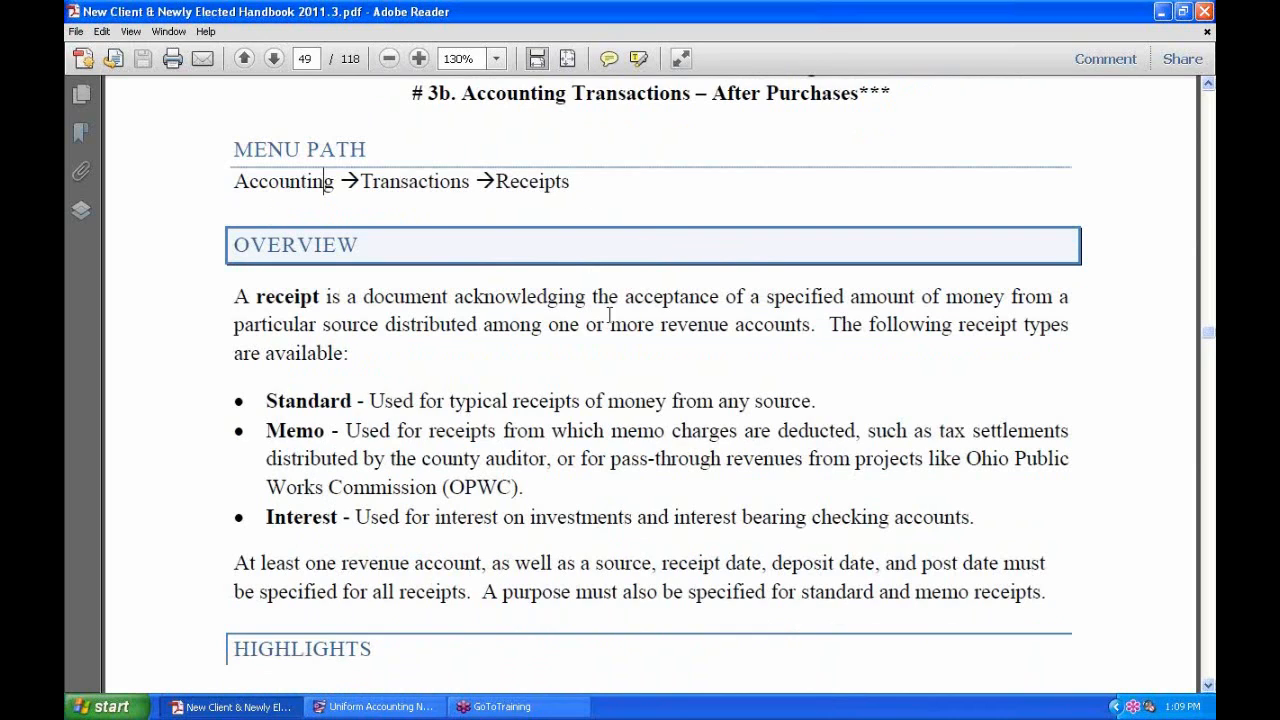
# Reopen the UAN Receipts list from Accounting transactions, then bring up the handbook PDF.
pyautogui.click(372, 706)
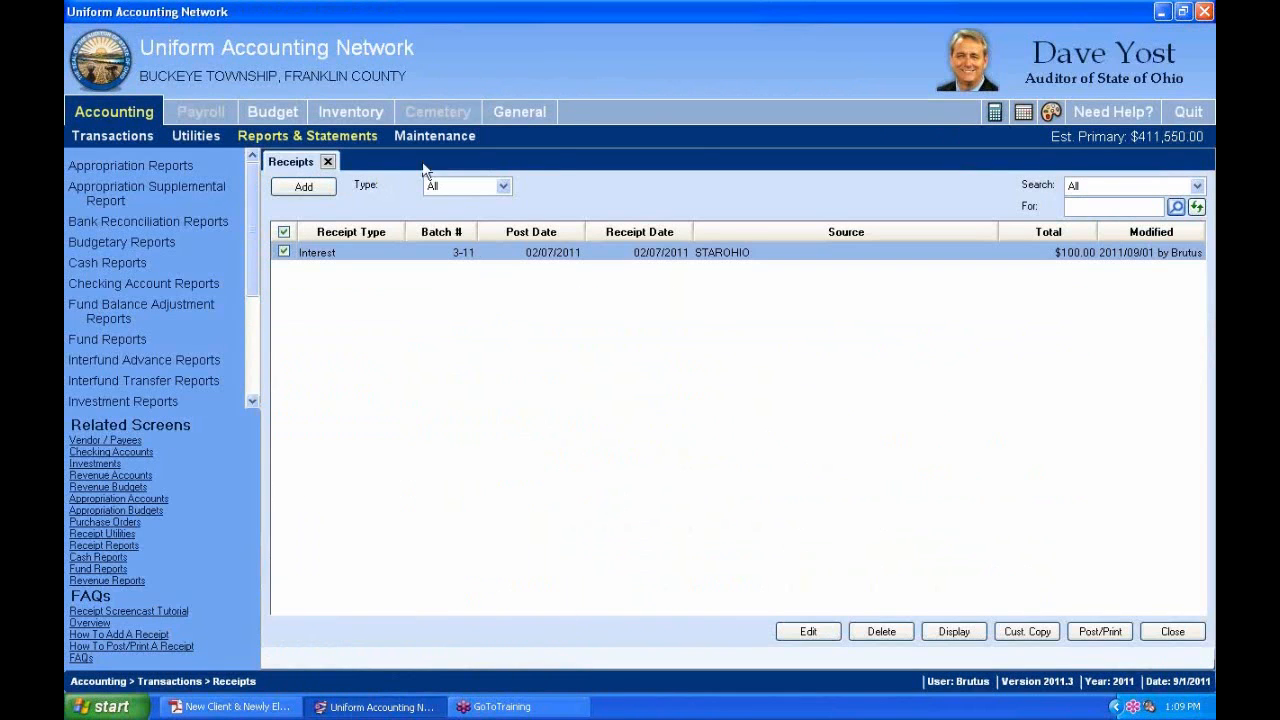
pyautogui.click(327, 161)
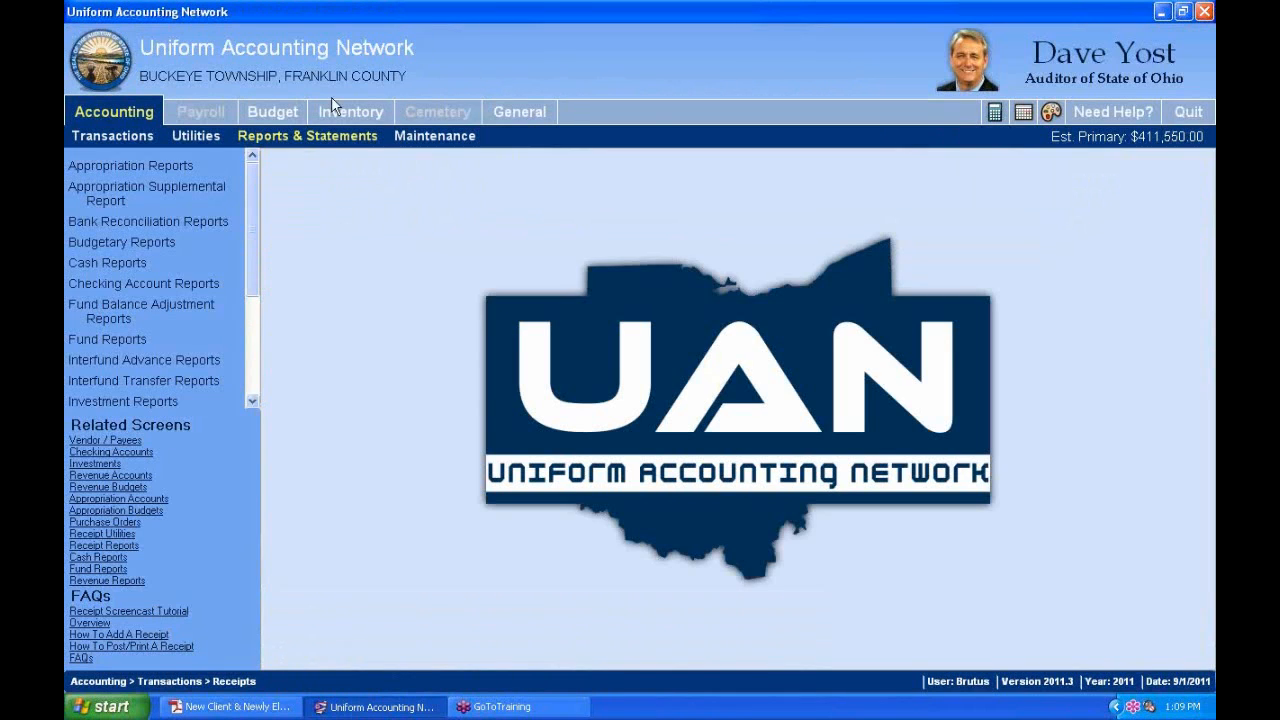
pyautogui.click(134, 112)
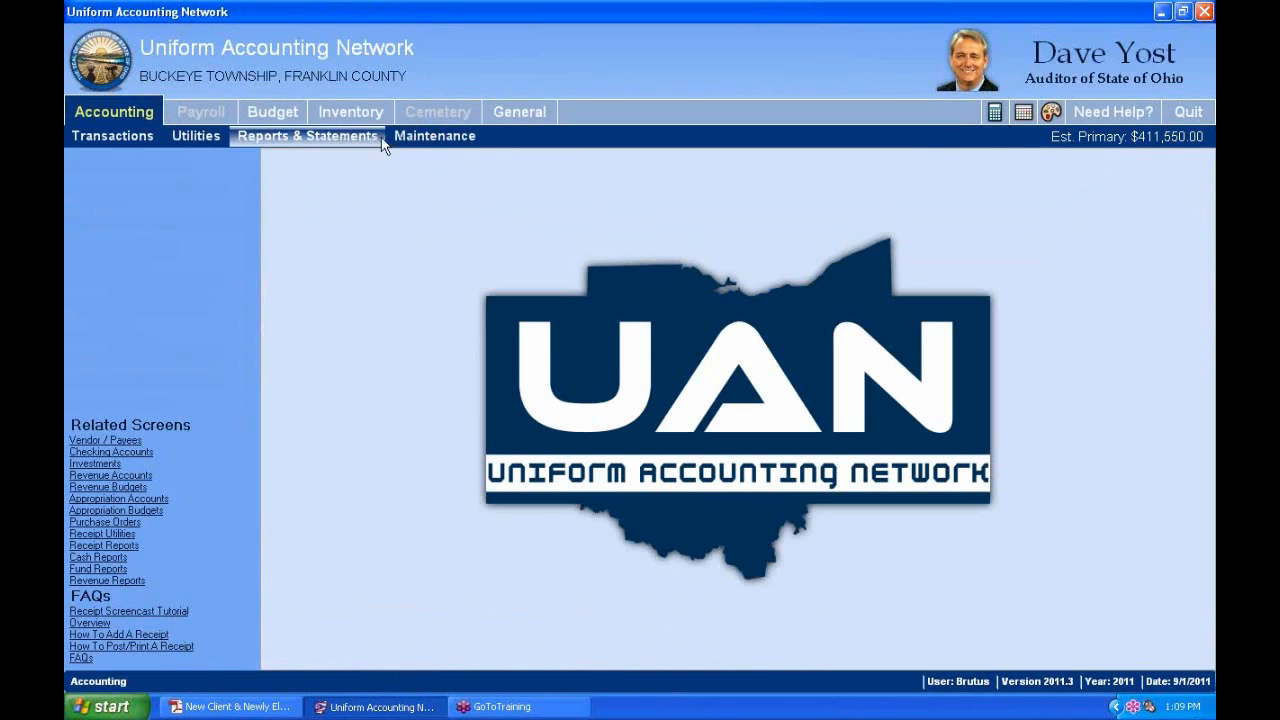
pyautogui.click(146, 137)
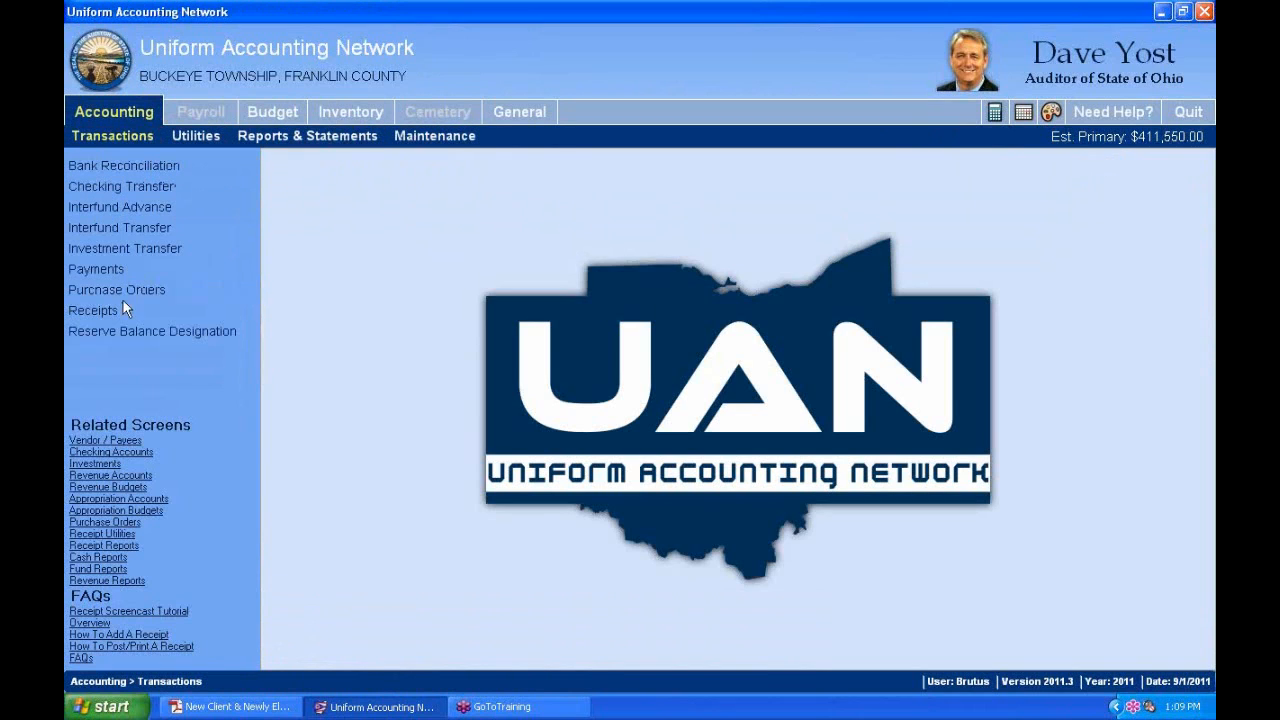
pyautogui.click(86, 313)
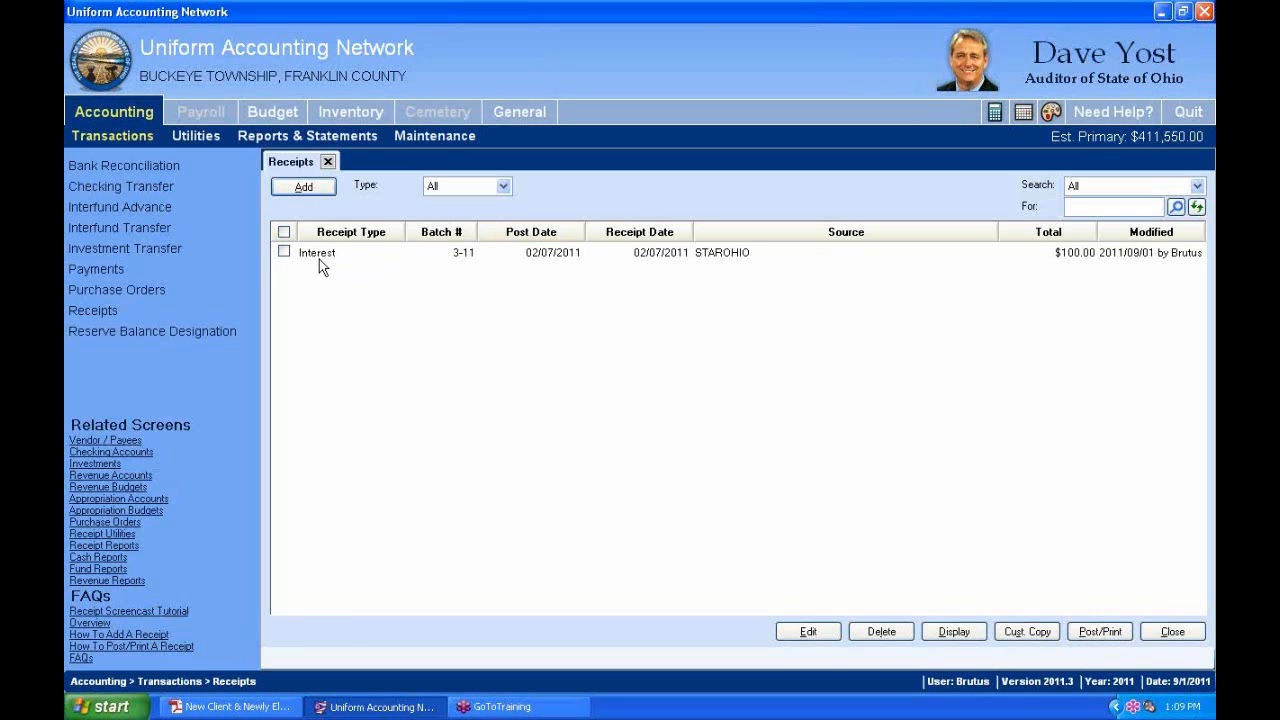
pyautogui.hotkey('alt', 'Tab')
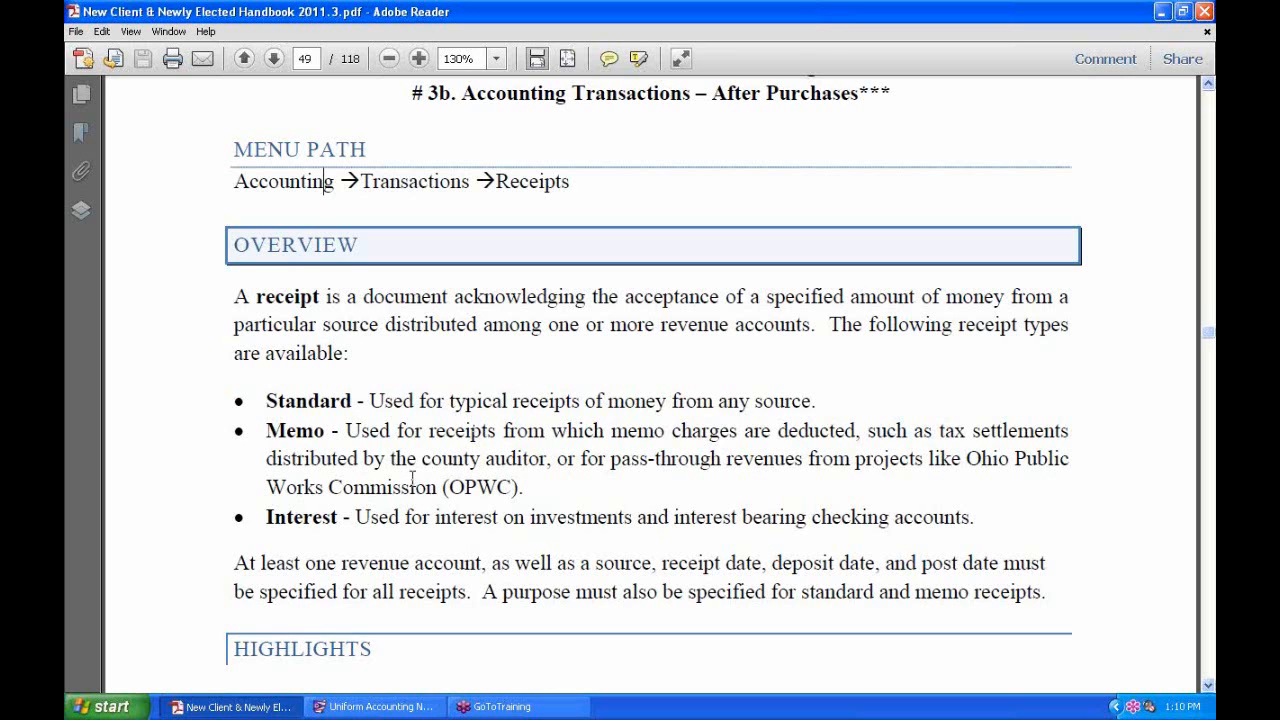
pyautogui.scroll(-1, 416, 460)
pyautogui.scroll(-1, 416, 458)
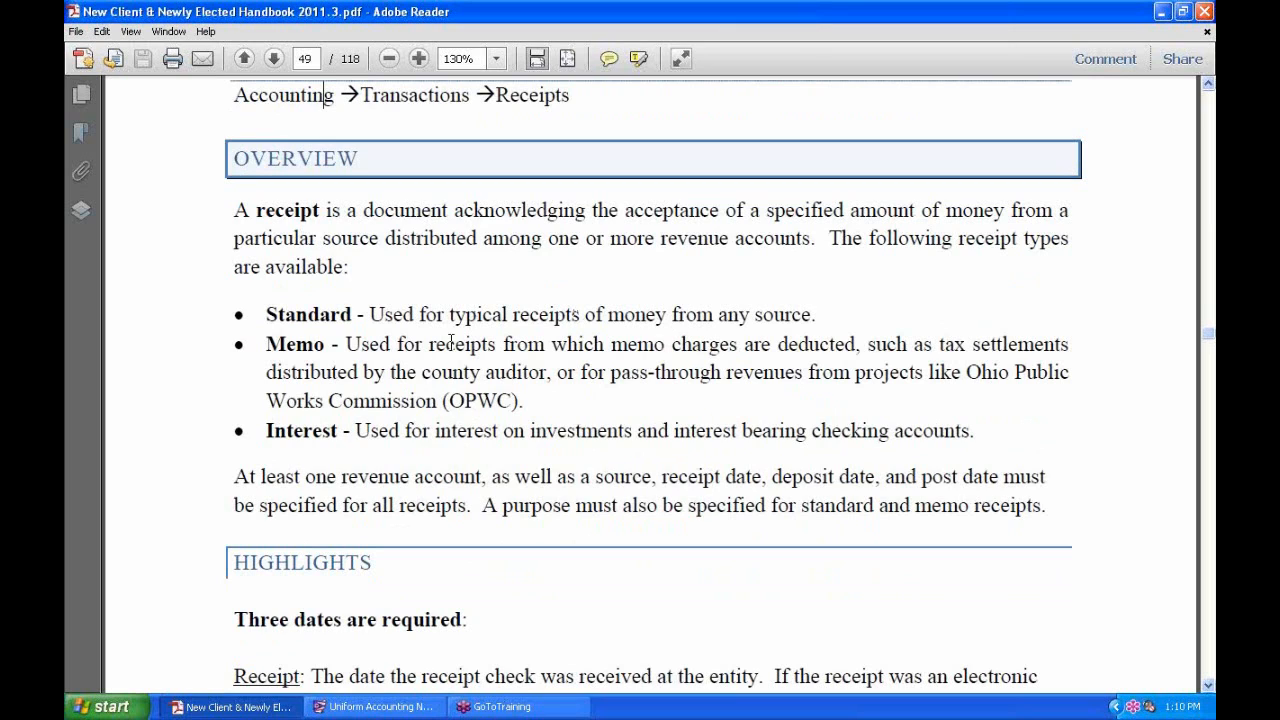
pyautogui.click(275, 437)
pyautogui.click(315, 348)
# Scroll through the handbook's Receipts overview, then return to the UAN window.
pyautogui.scroll(-2, 671, 492)
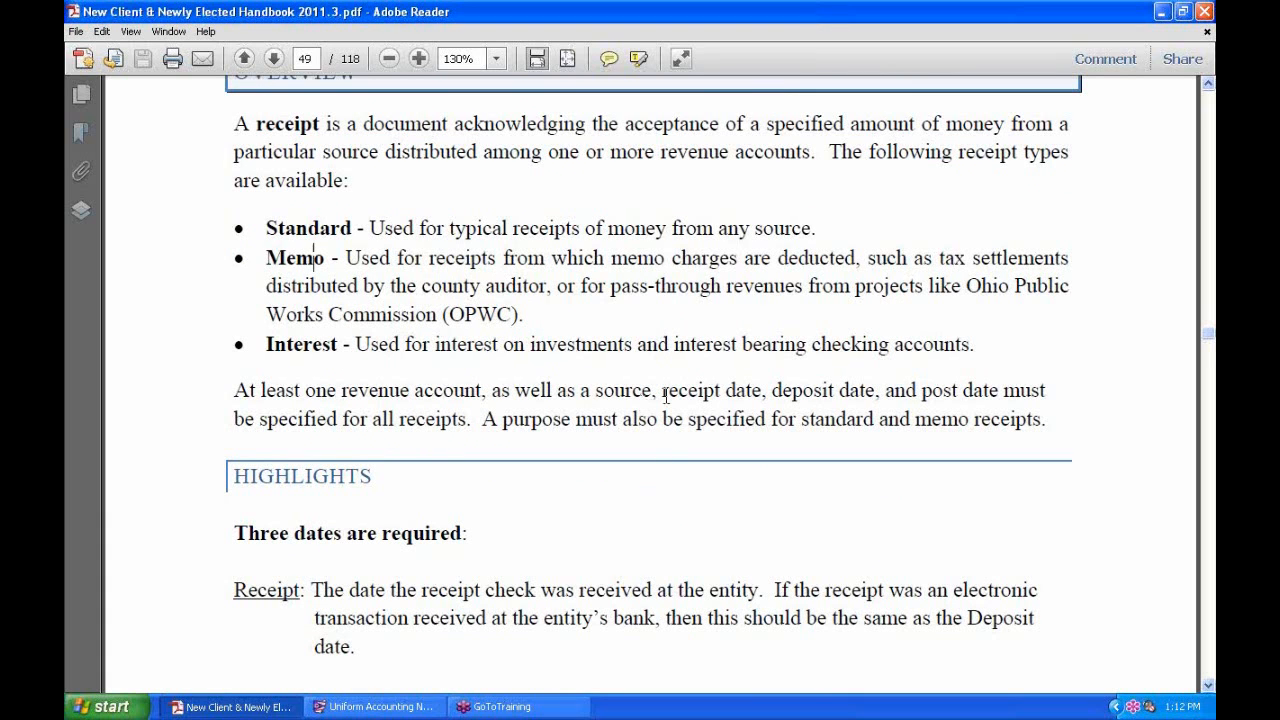
pyautogui.scroll(-1, 666, 391)
pyautogui.scroll(1, 666, 391)
pyautogui.hotkey('alt', 'Tab')
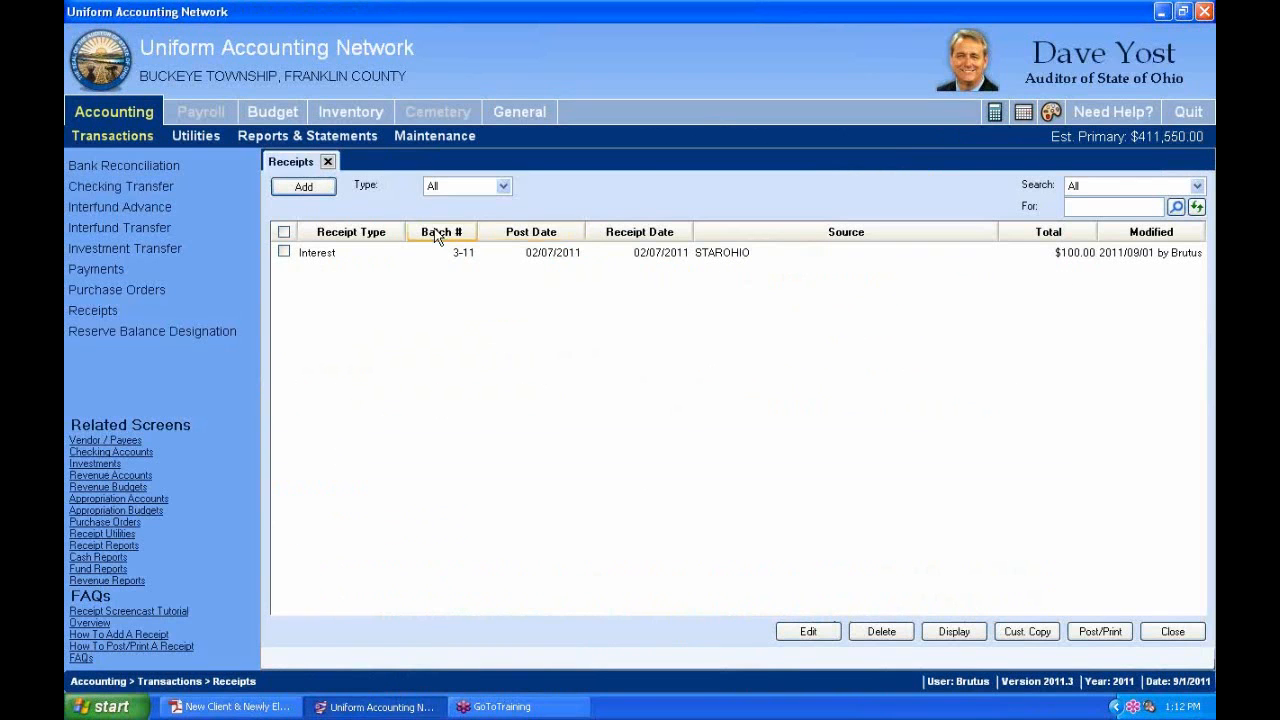
# Start a new Standard receipt from the Receipts screen's Add options.
pyautogui.click(316, 190)
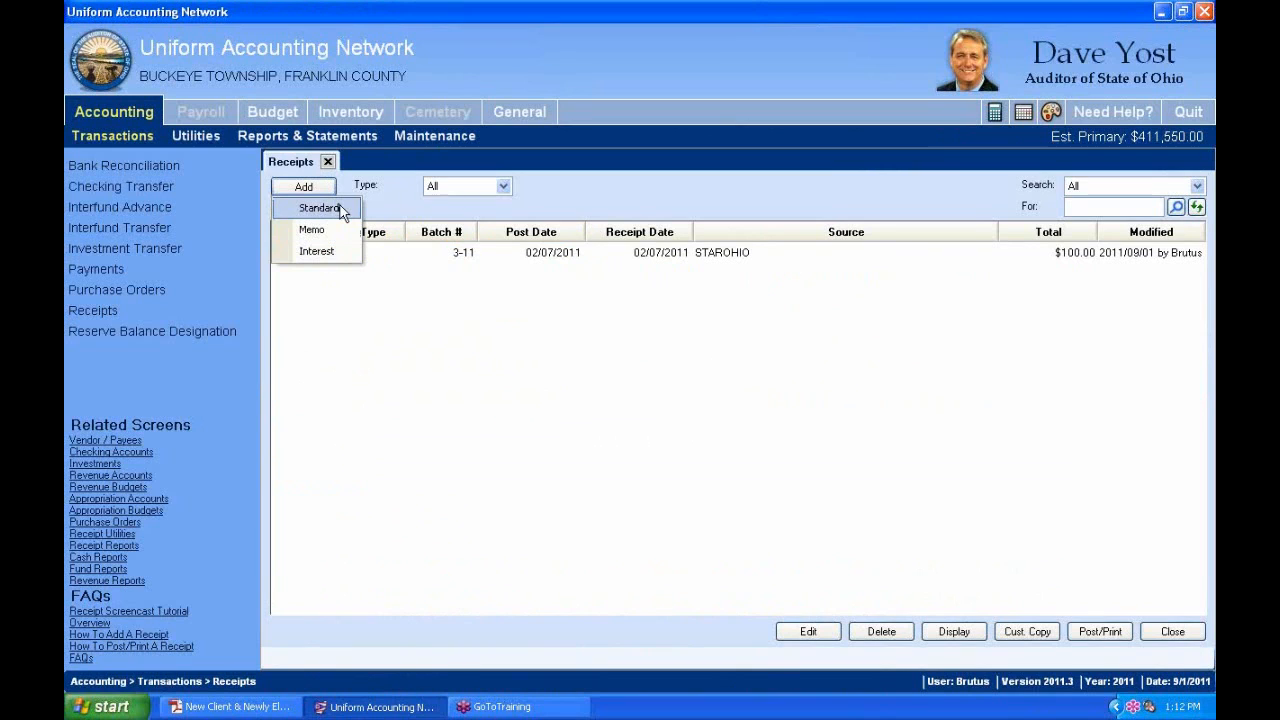
pyautogui.click(341, 210)
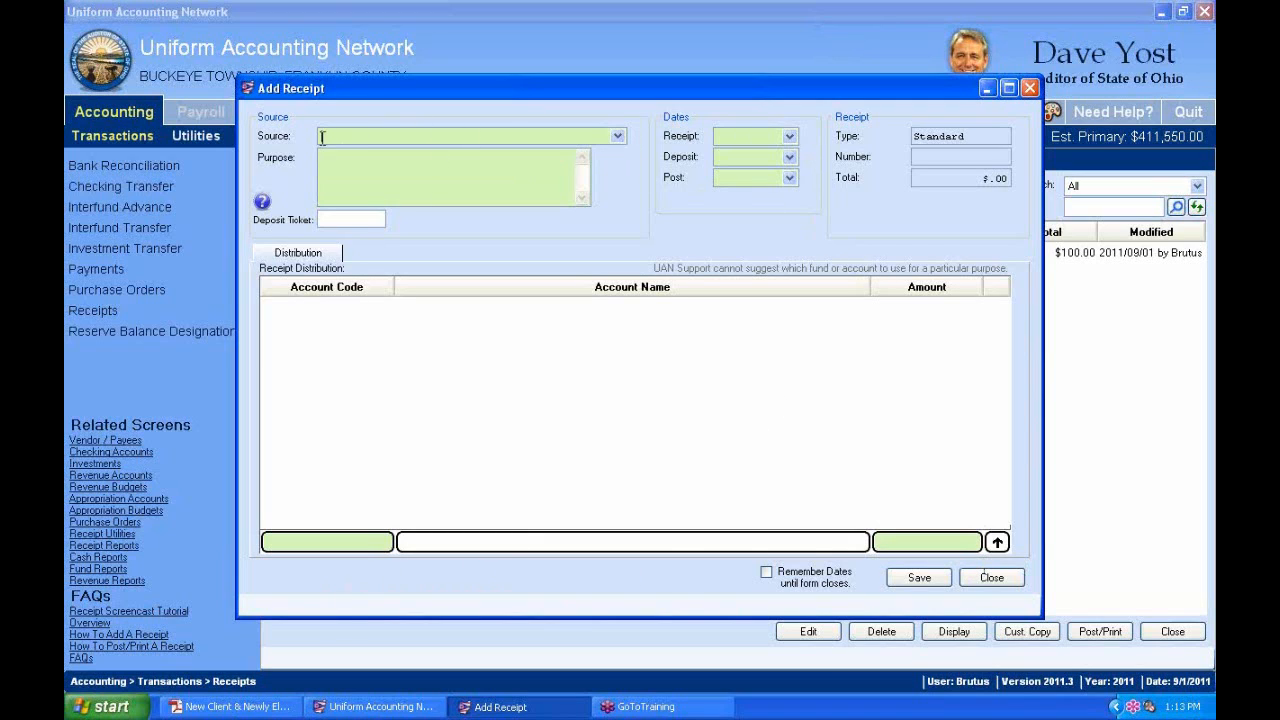
pyautogui.click(618, 136)
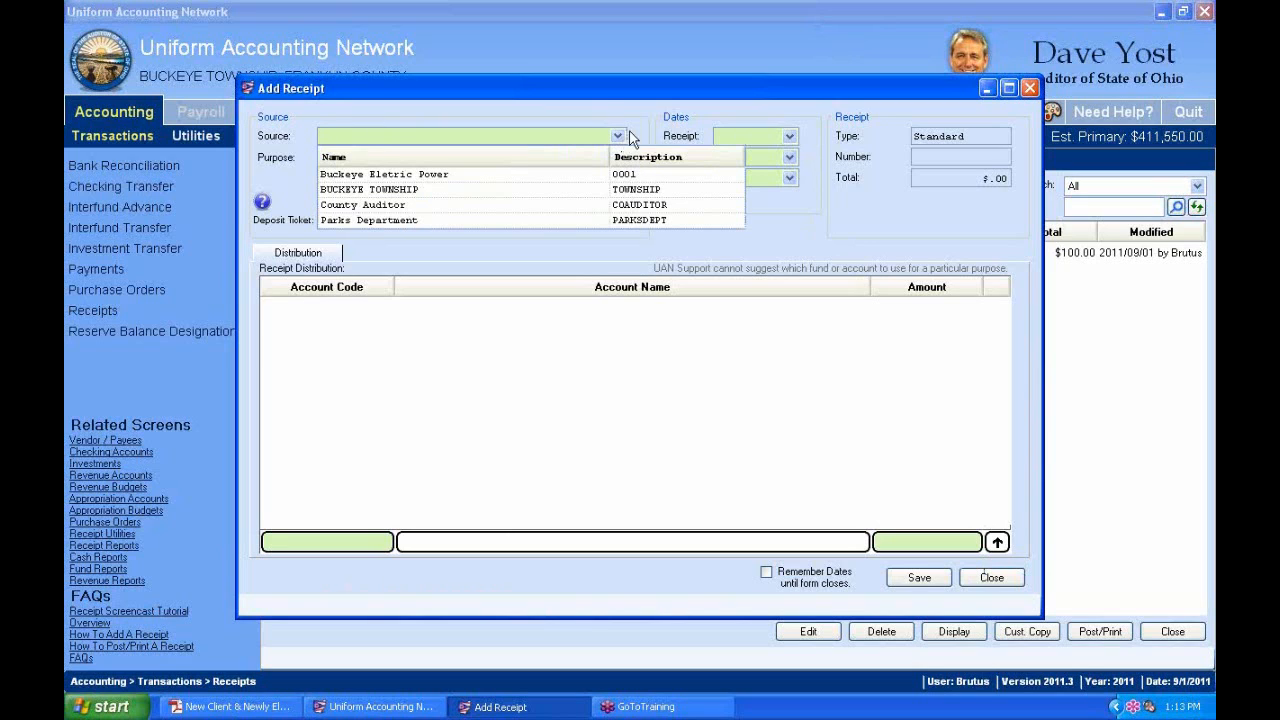
pyautogui.click(605, 104)
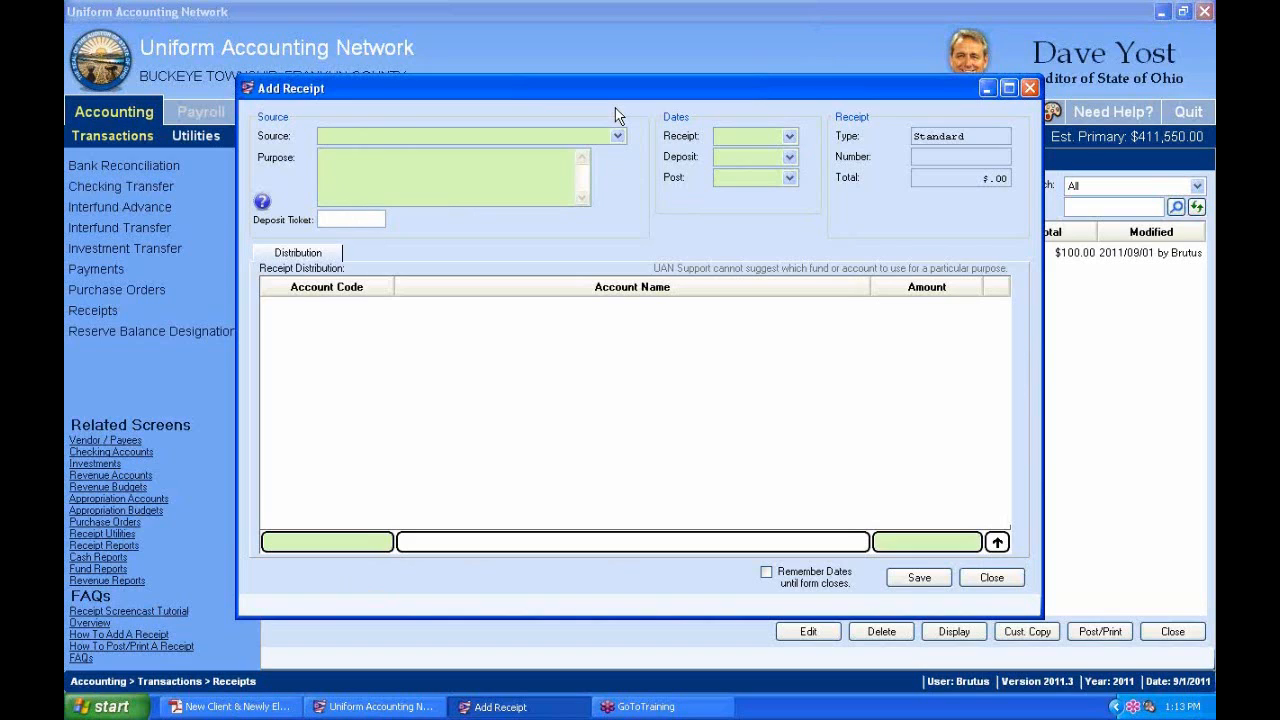
pyautogui.click(619, 139)
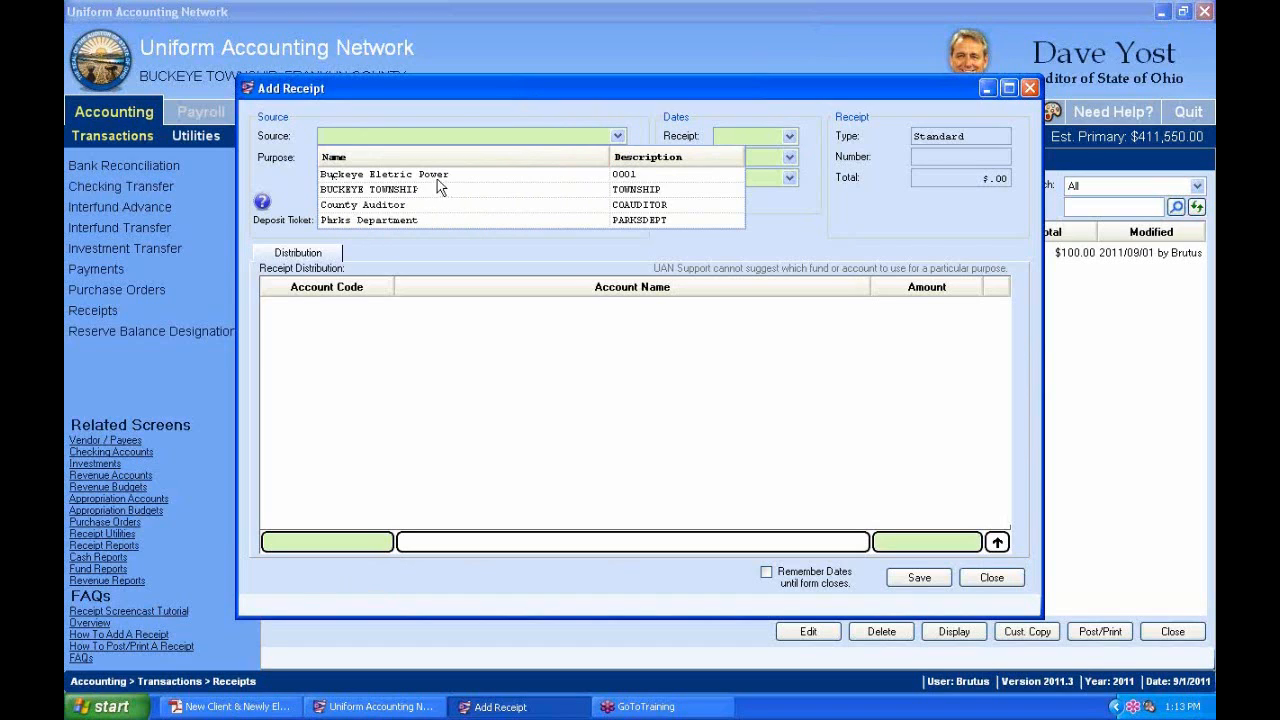
pyautogui.click(443, 110)
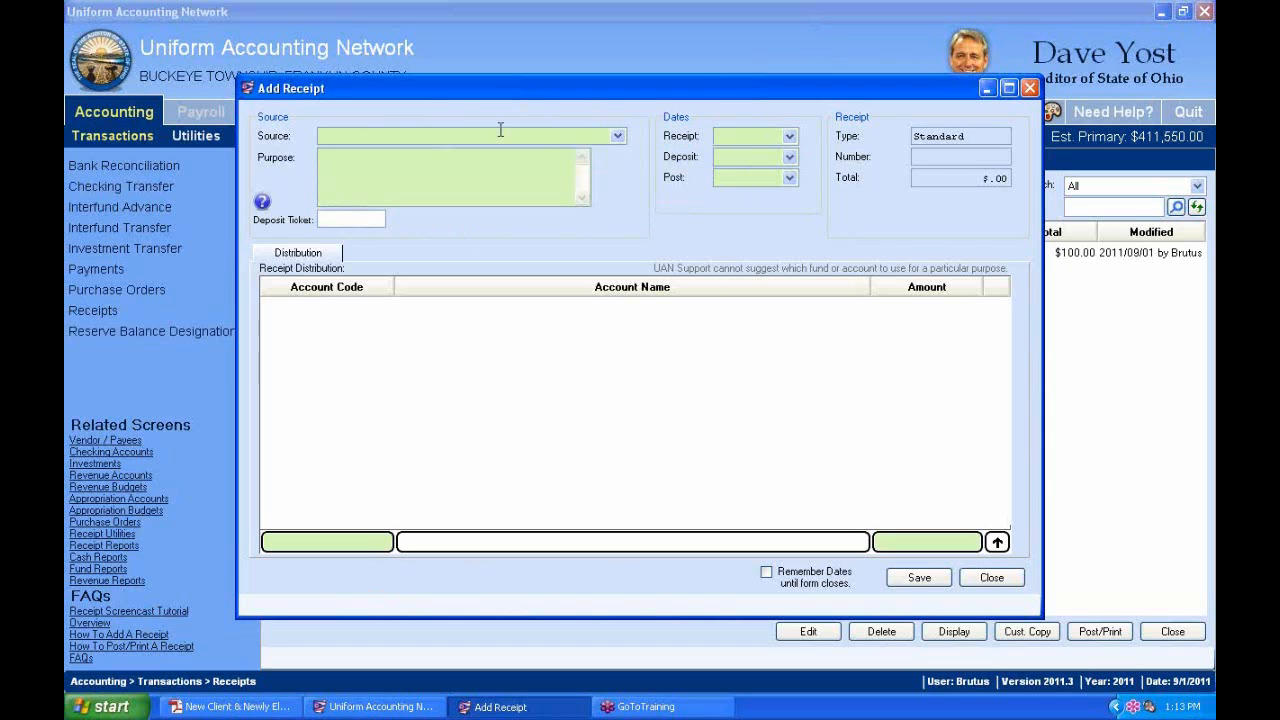
pyautogui.click(619, 138)
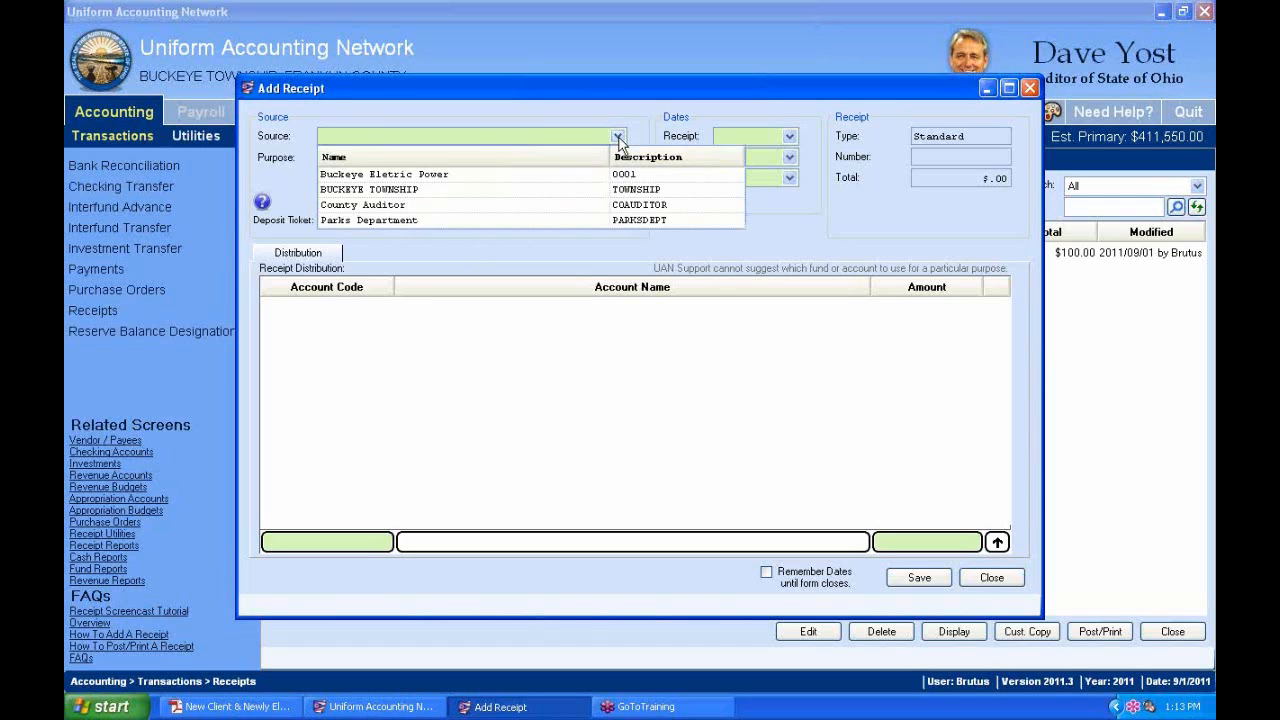
pyautogui.click(619, 141)
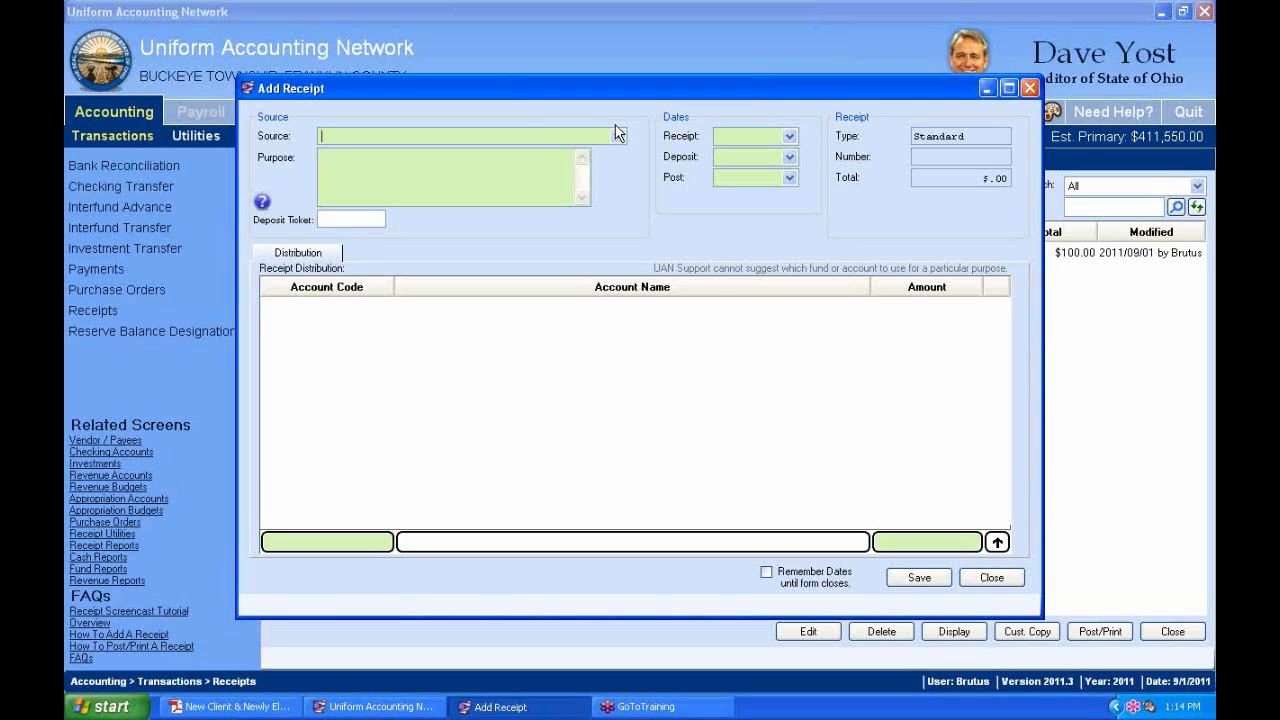
# Enter the donor's name as the source and Donation as the purpose, noting the Standard type.
pyautogui.write('Don')
pyautogui.write('ation')
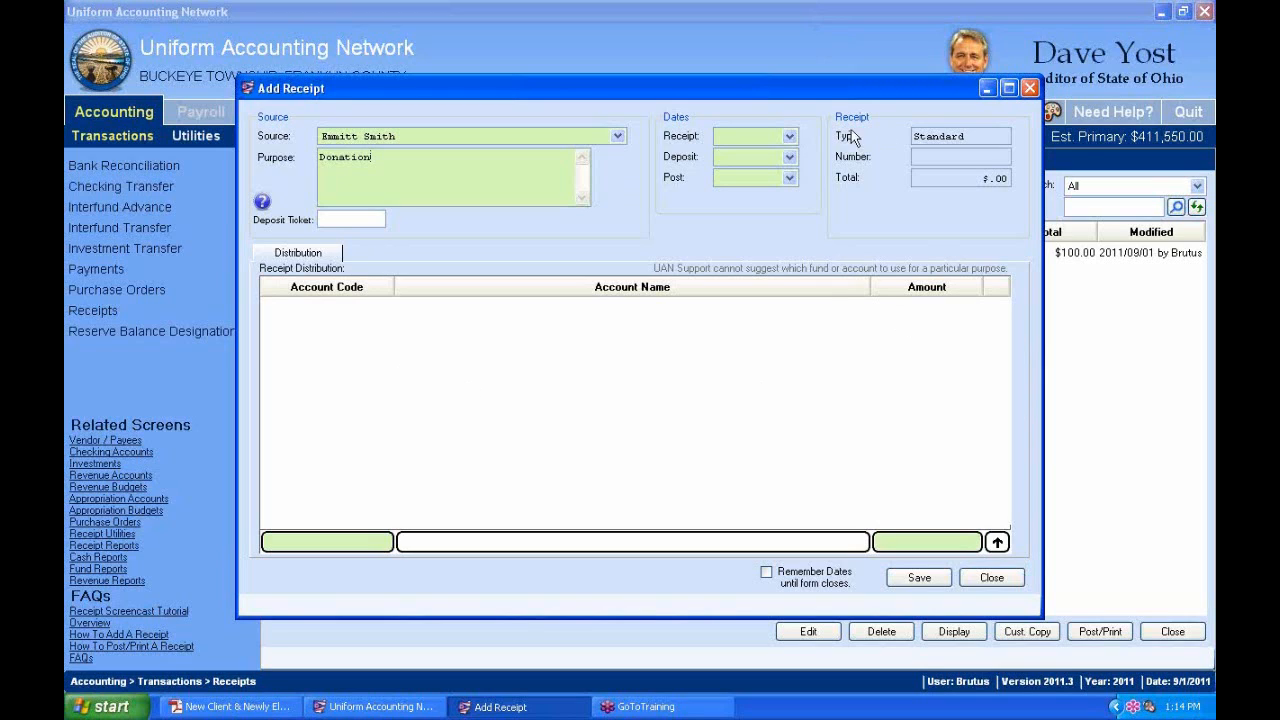
pyautogui.click(960, 141)
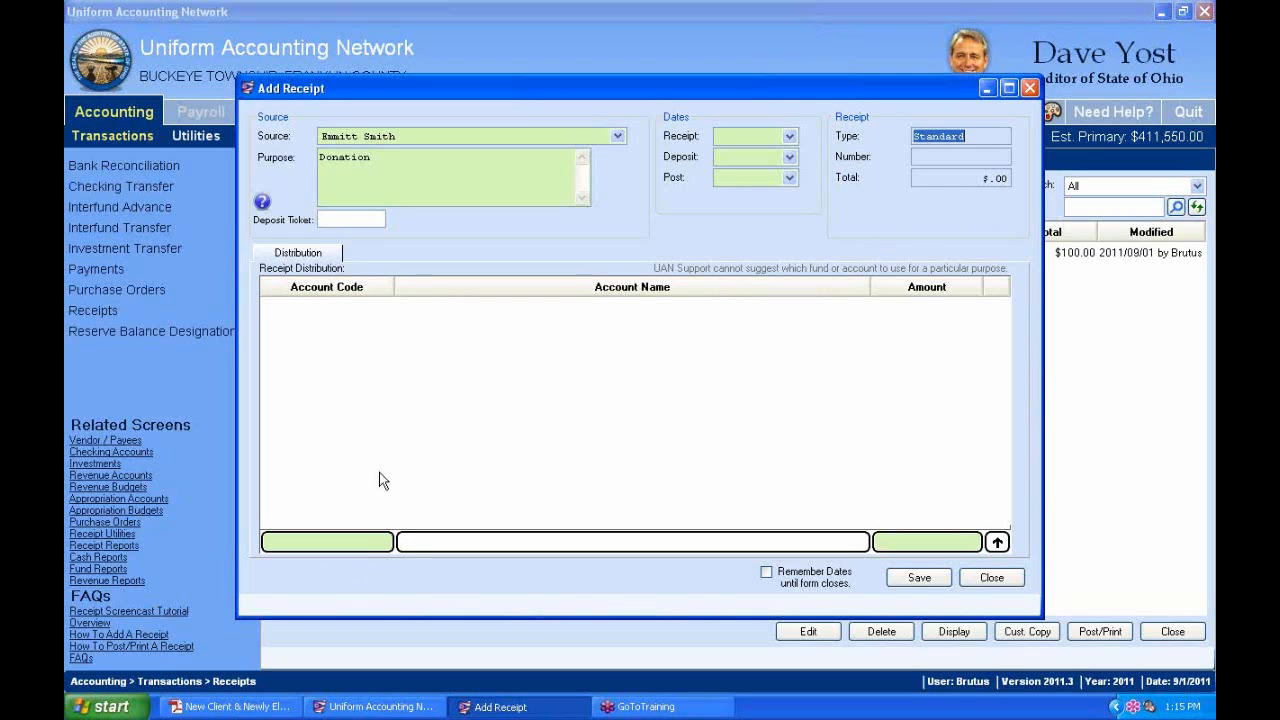
pyautogui.click(383, 543)
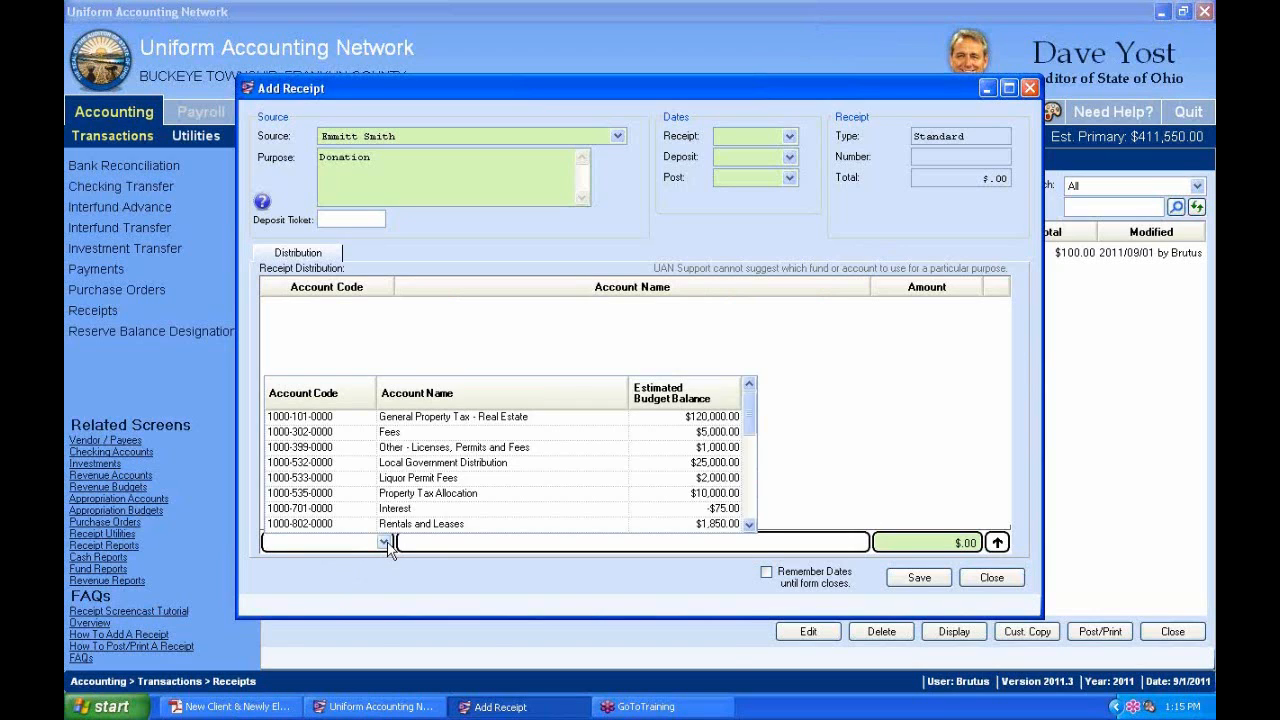
pyautogui.write('4952')
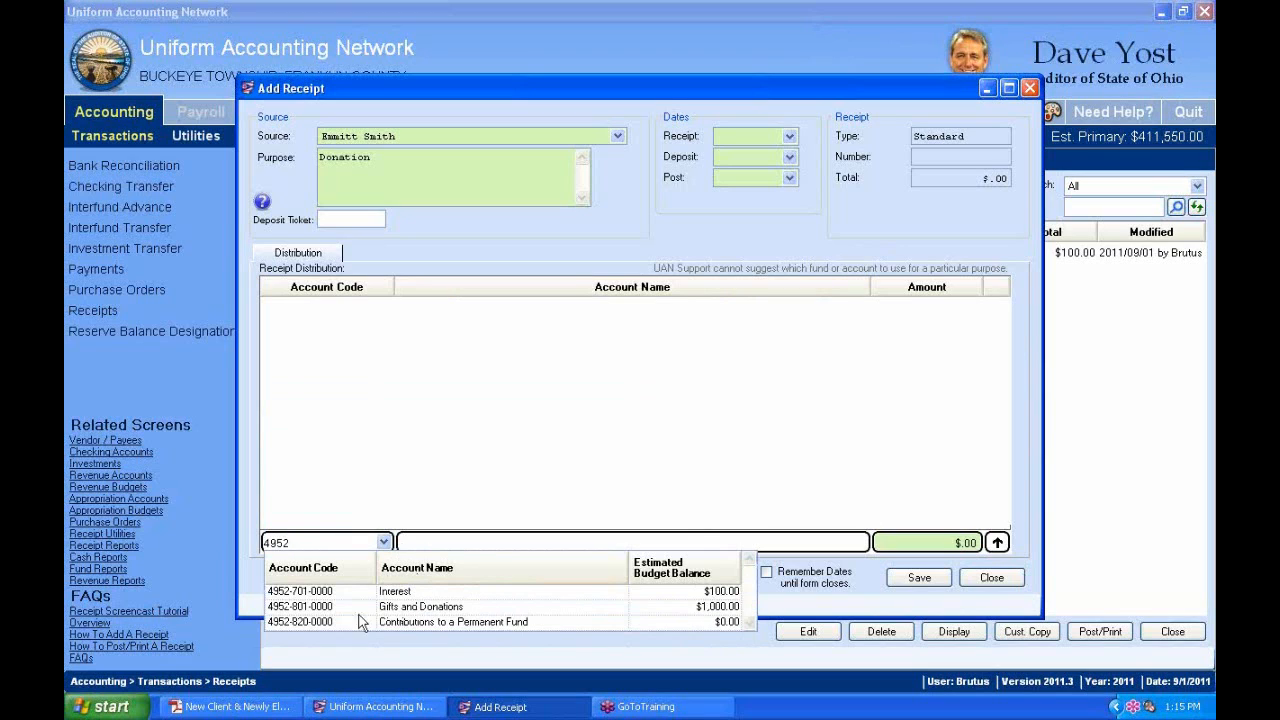
pyautogui.click(318, 622)
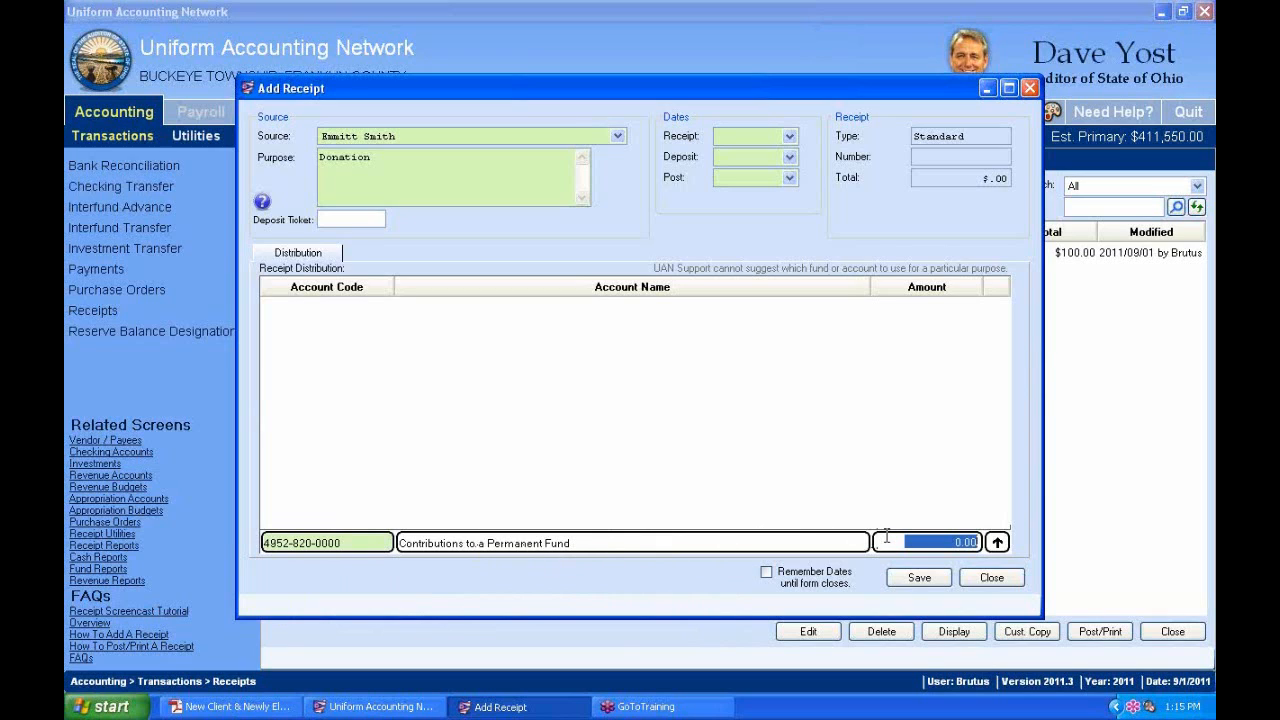
pyautogui.write('9000')
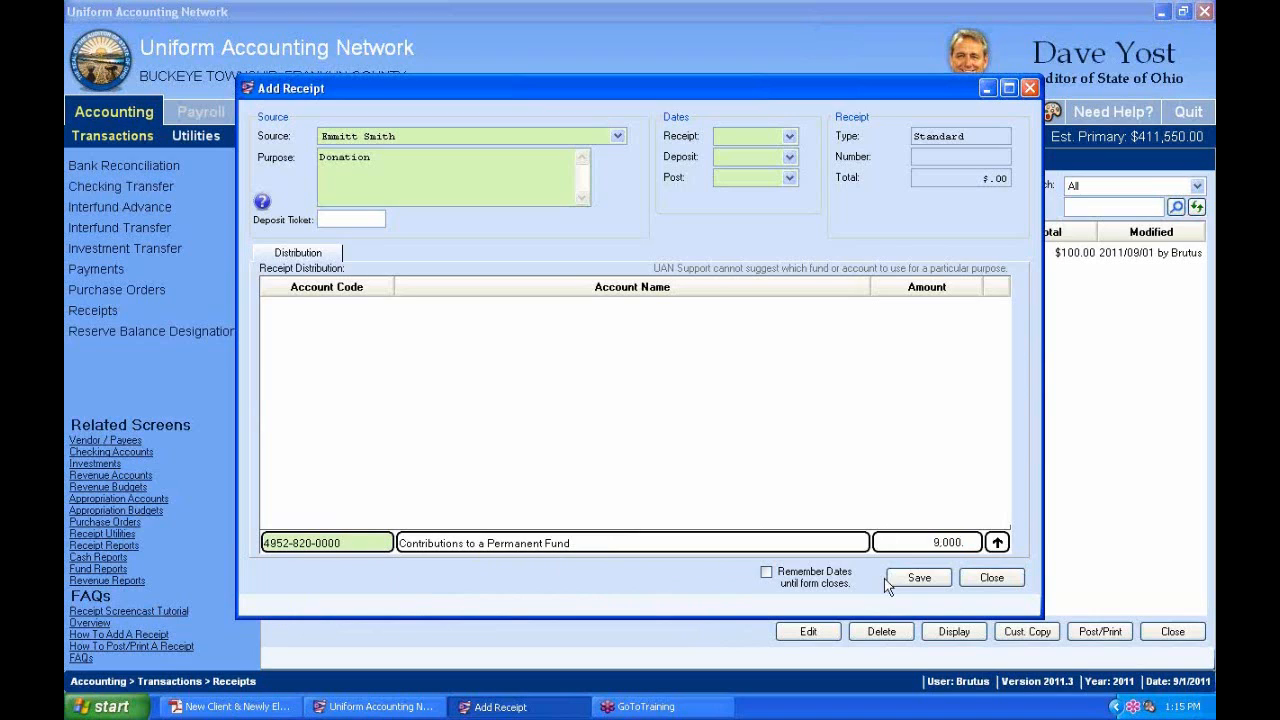
pyautogui.click(997, 543)
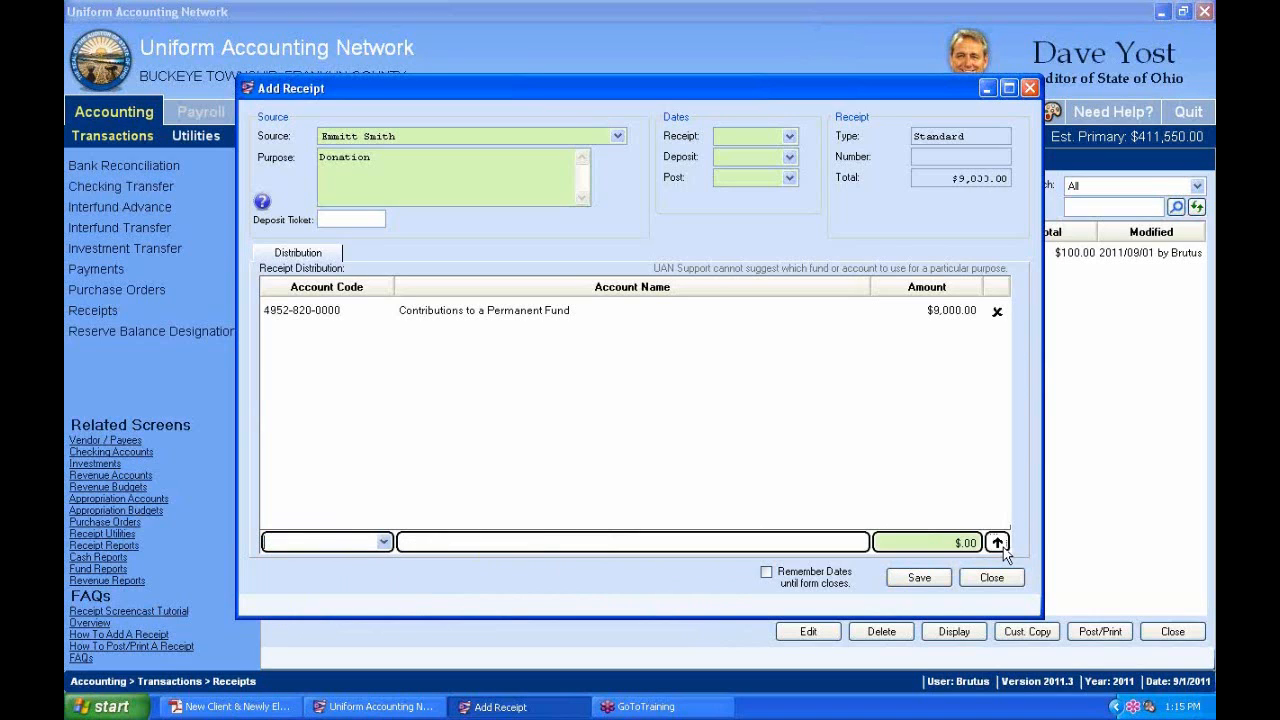
pyautogui.click(384, 542)
pyautogui.write('4952')
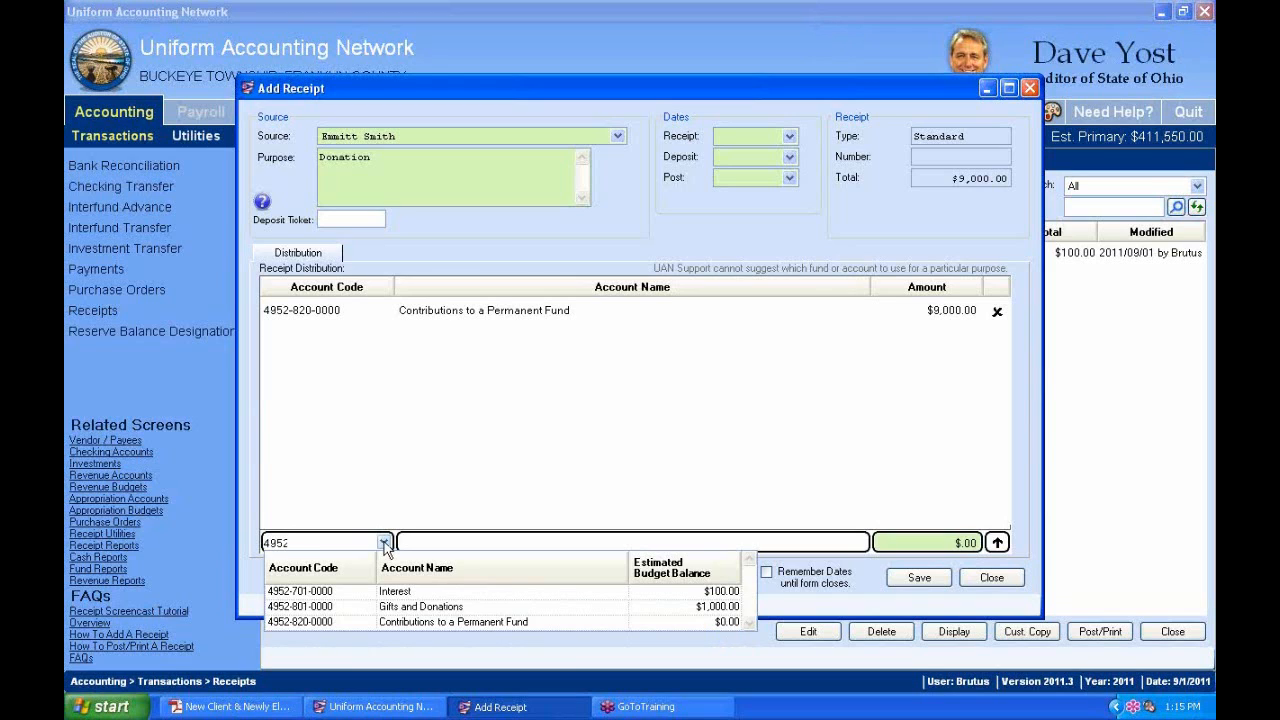
pyautogui.click(446, 607)
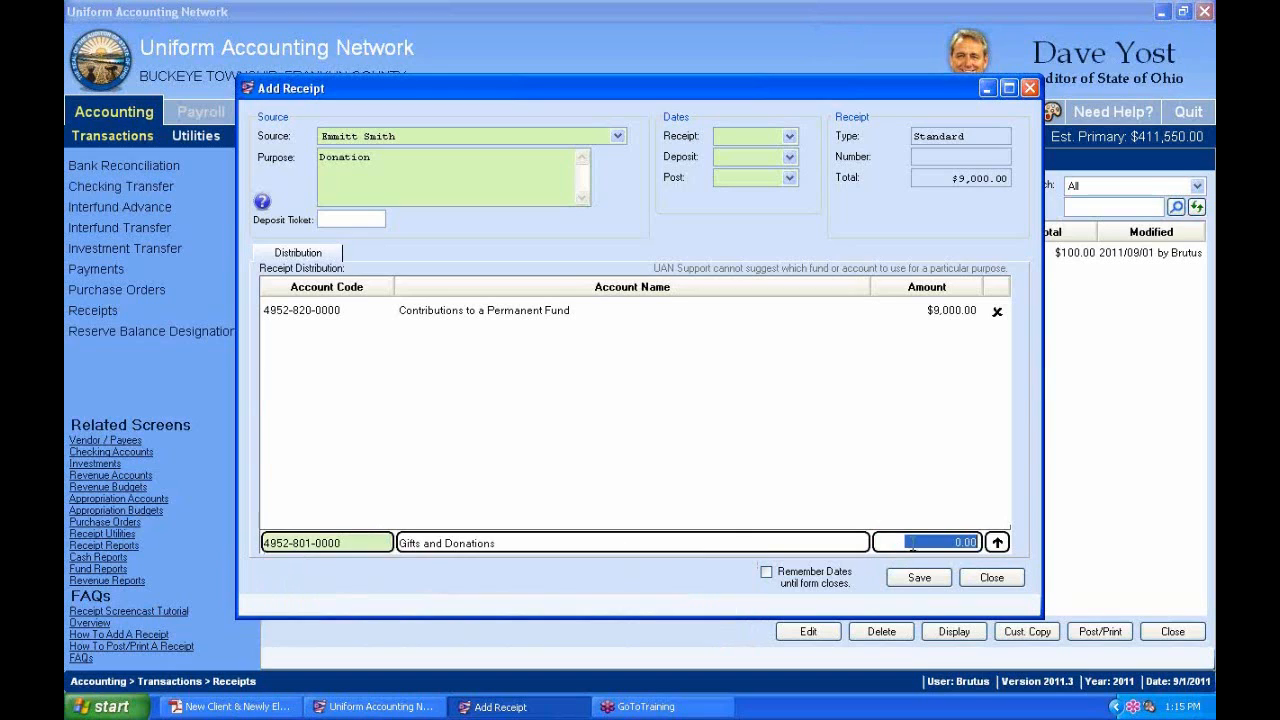
pyautogui.write('1000')
pyautogui.press('Return')
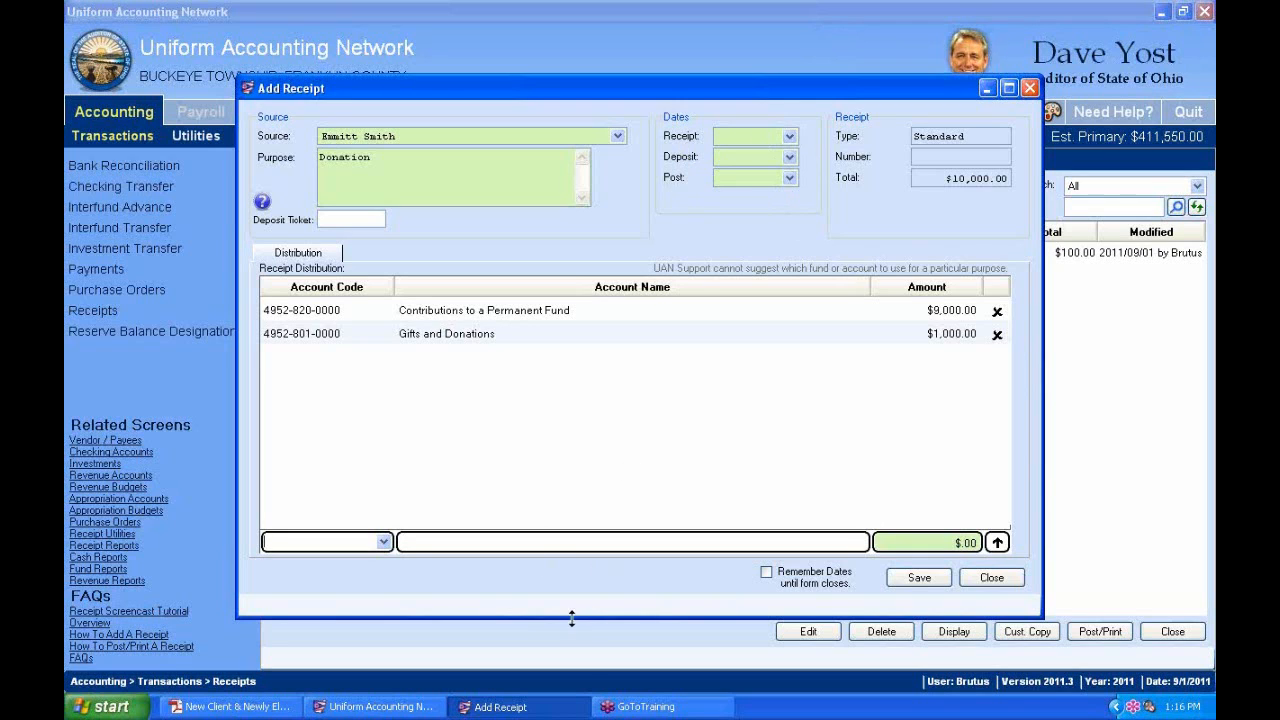
pyautogui.click(368, 708)
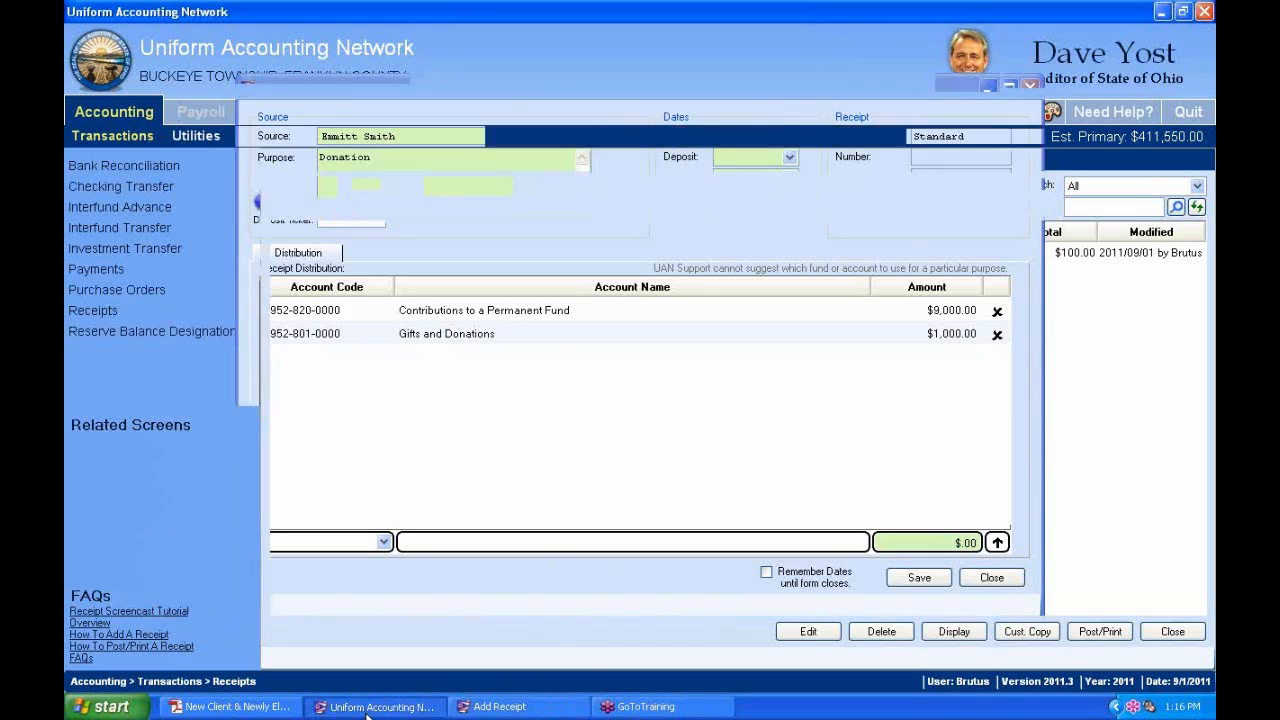
# Bring the handbook forward at the Highlights on the Receipt, Deposit and Post dates.
pyautogui.click(280, 707)
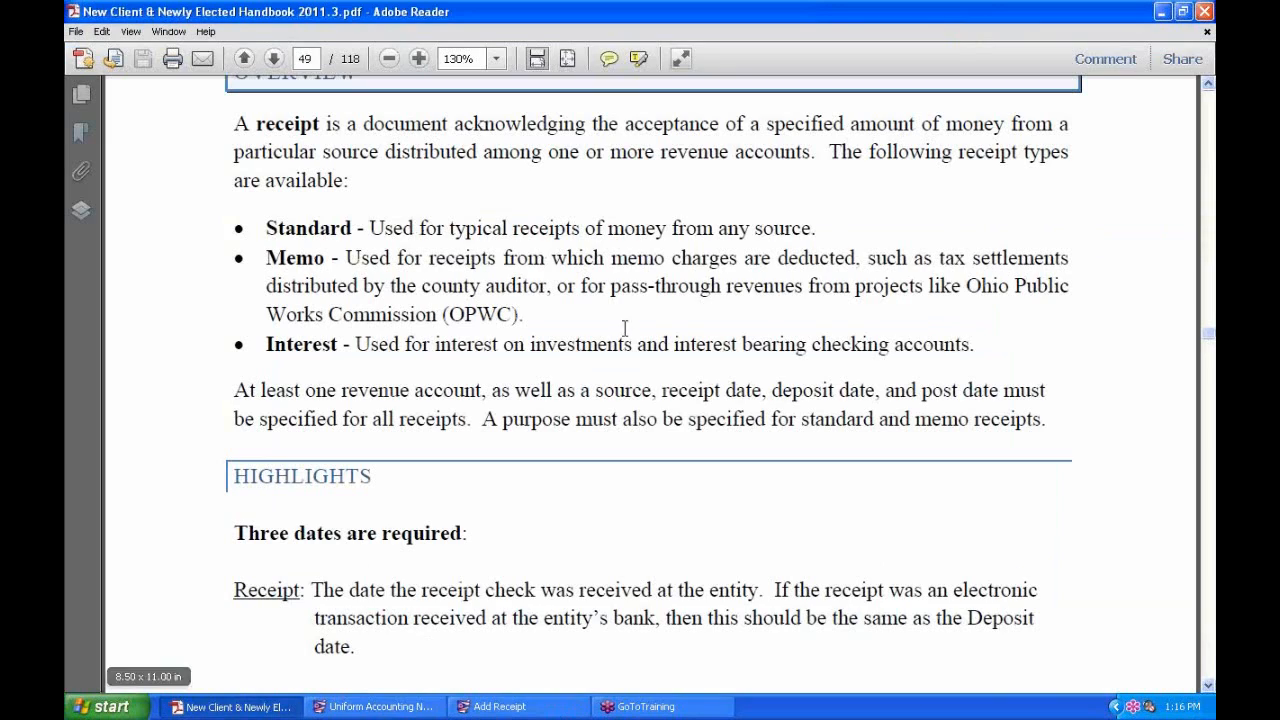
pyautogui.scroll(-5, 460, 470)
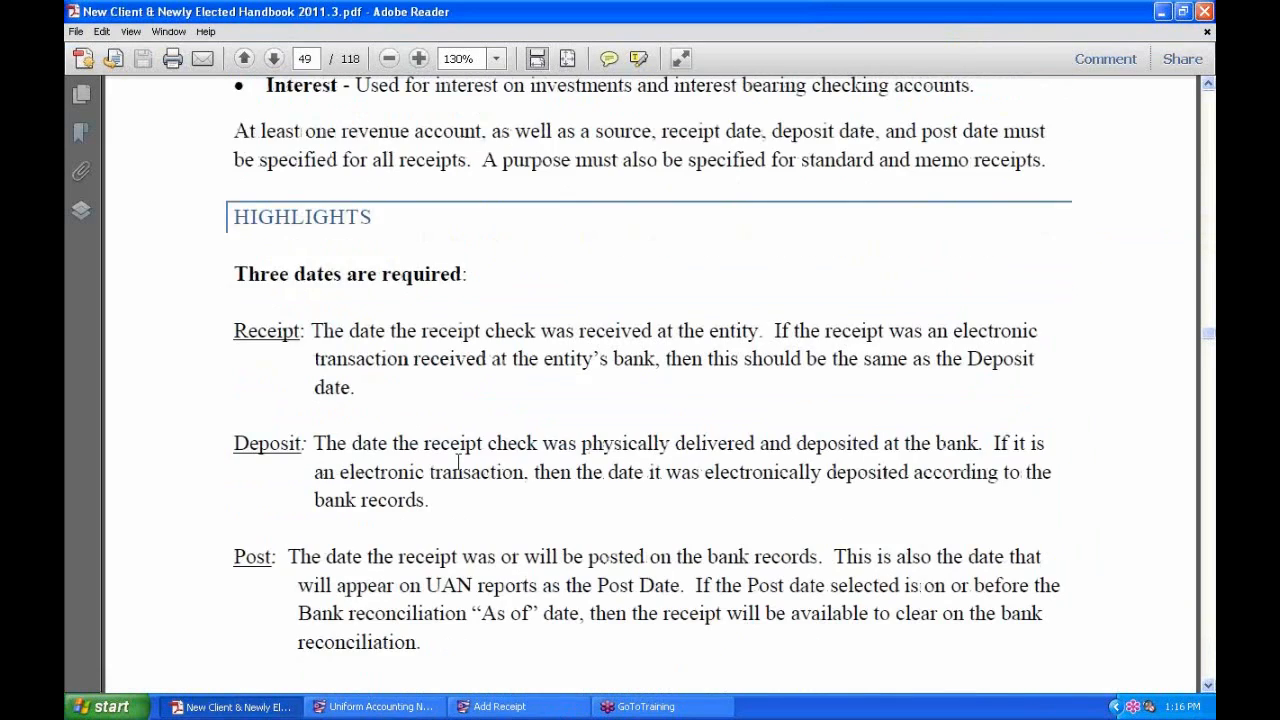
pyautogui.scroll(-3, 459, 462)
pyautogui.scroll(1, 462, 427)
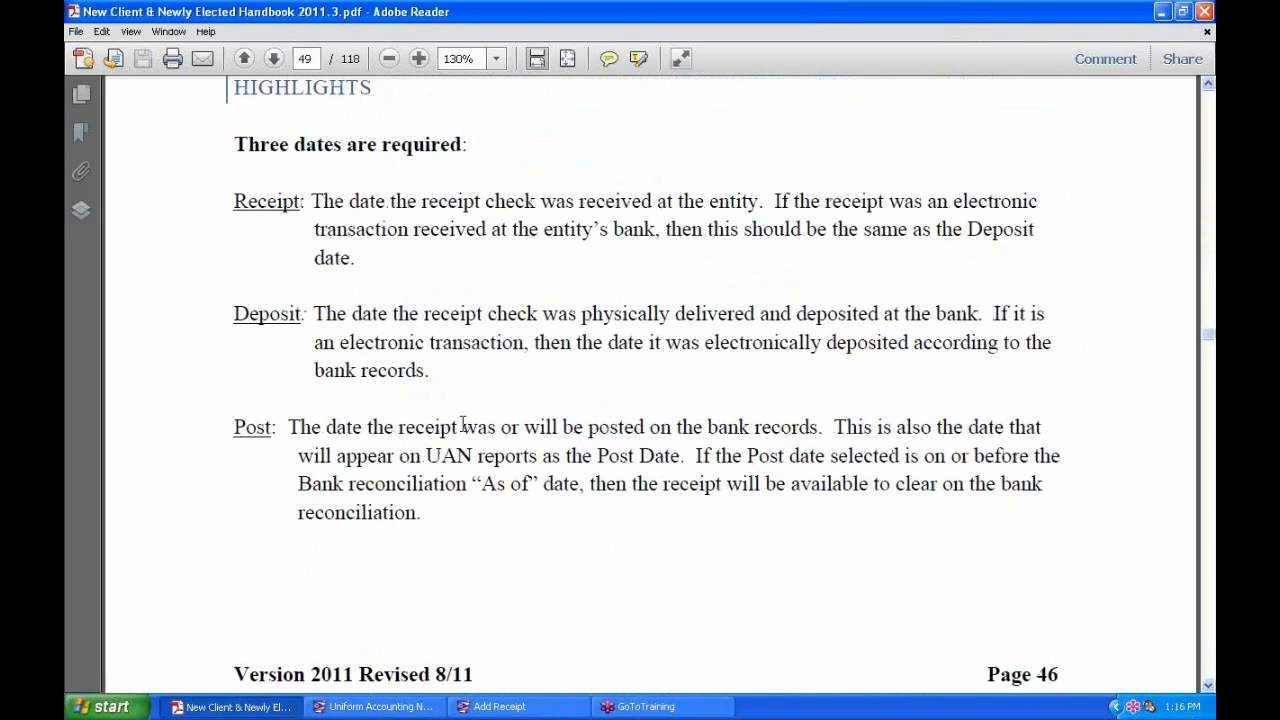
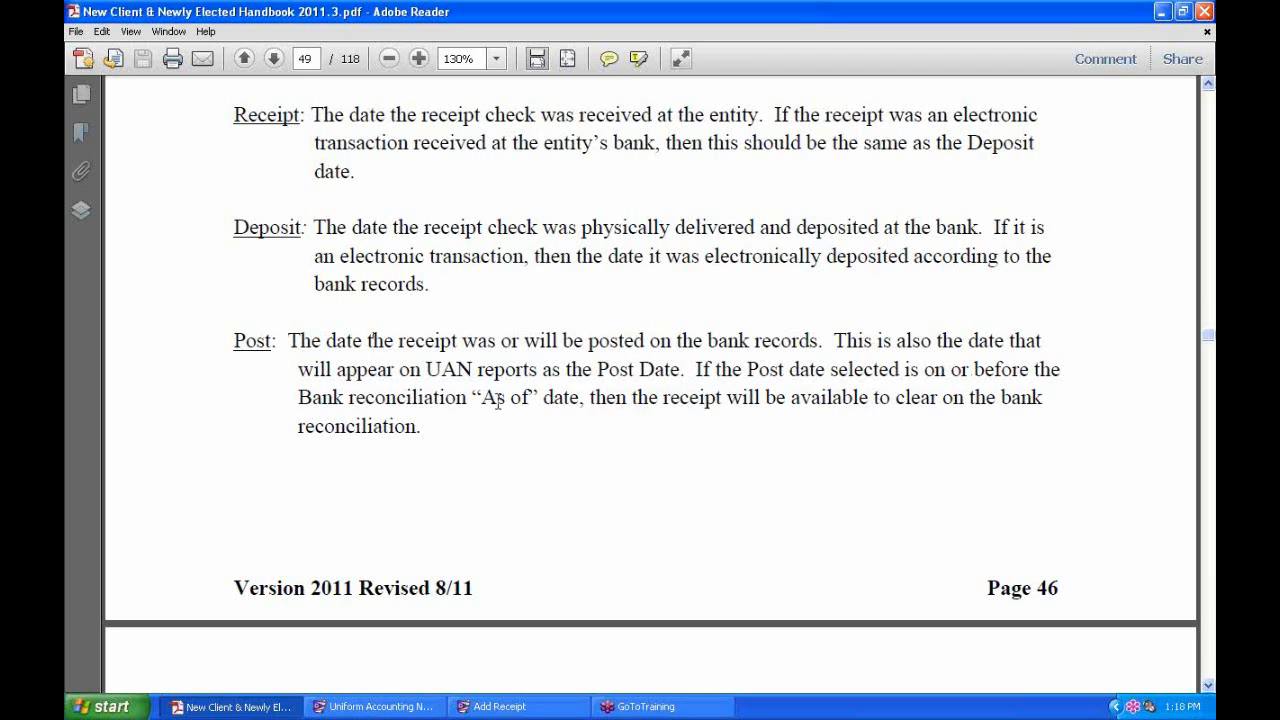
# Highlight the Post Date note, then highlight the 'by 30 days.' forward-dating limit on page 50.
pyautogui.moveTo(427, 370); pyautogui.dragTo(685, 371)
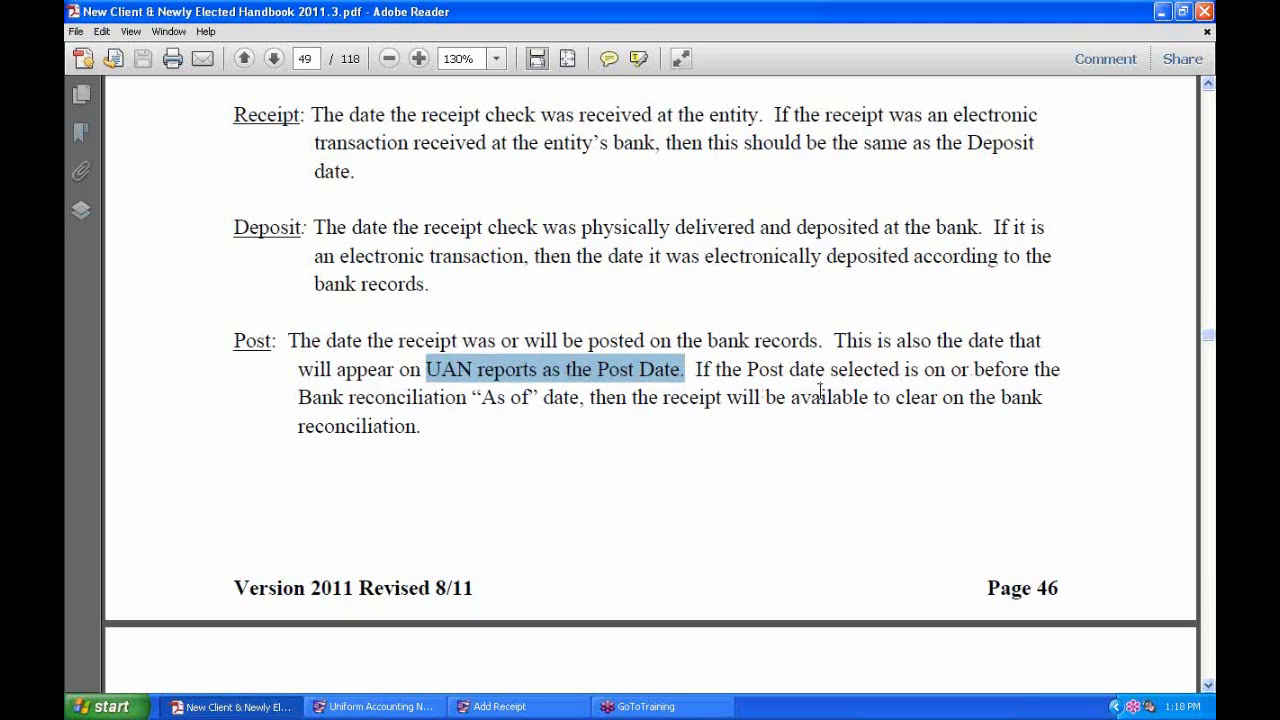
pyautogui.click(699, 374)
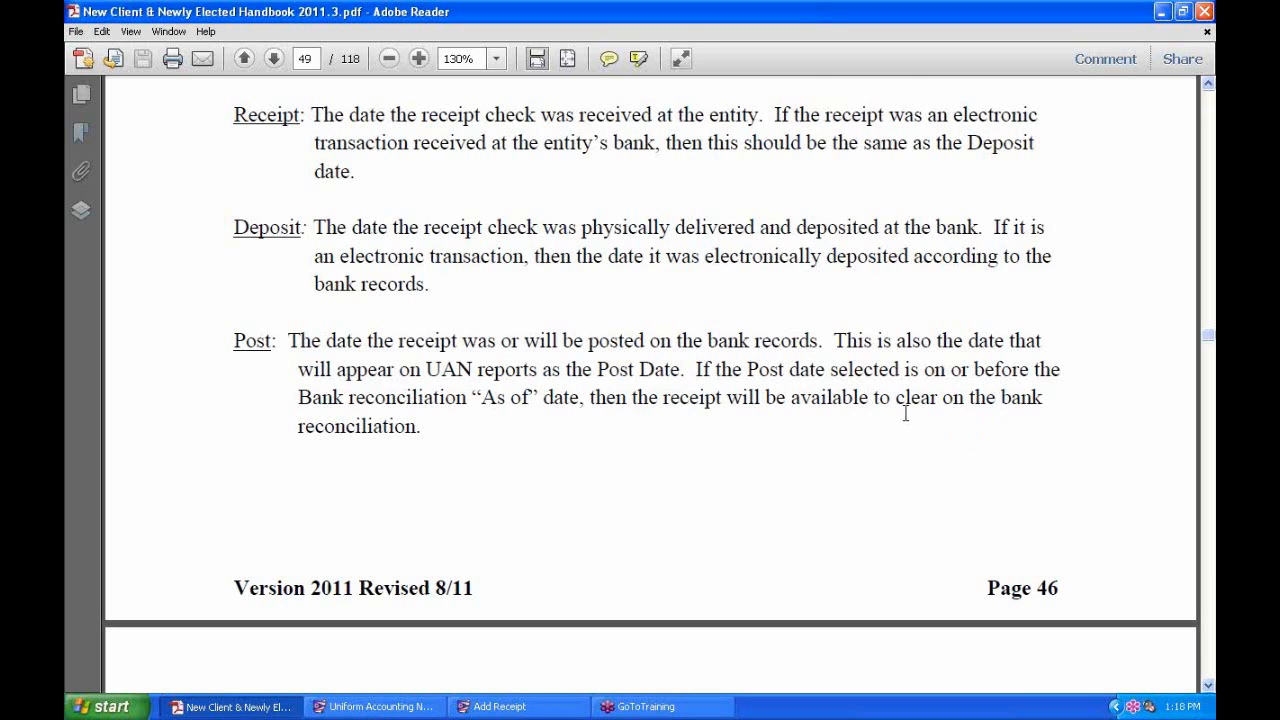
pyautogui.scroll(-3, 906, 414)
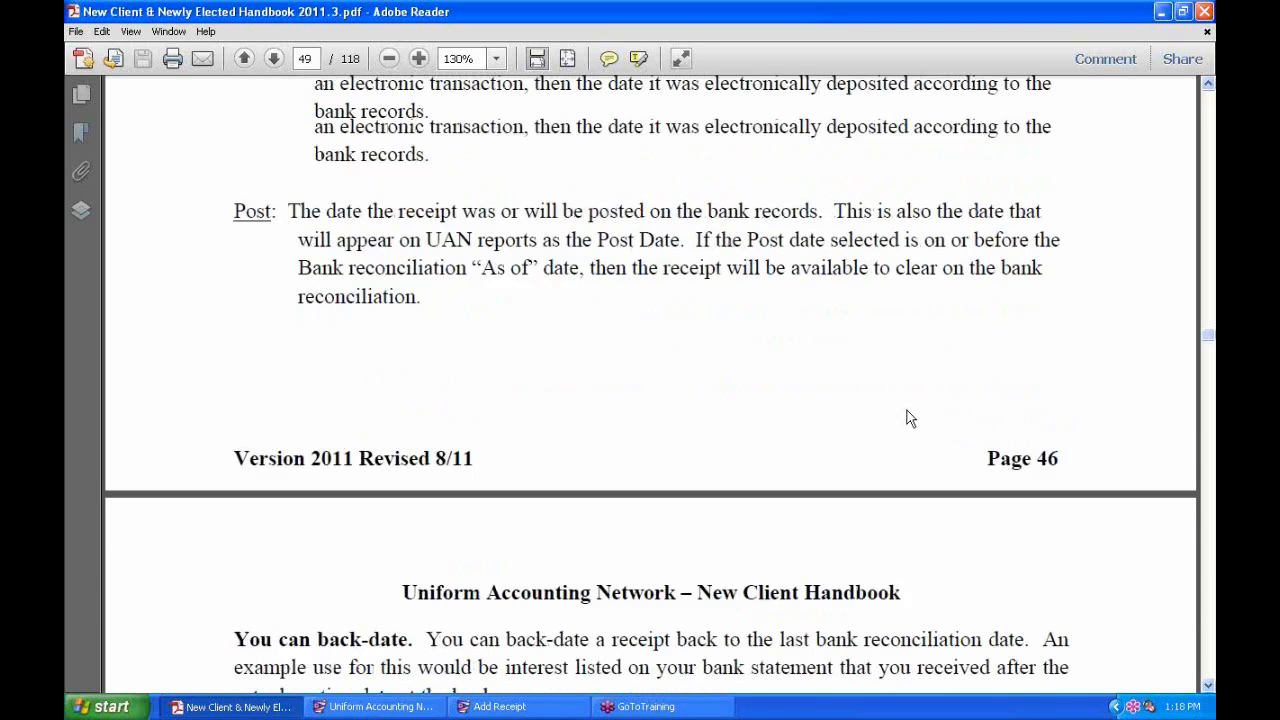
pyautogui.scroll(-5, 907, 415)
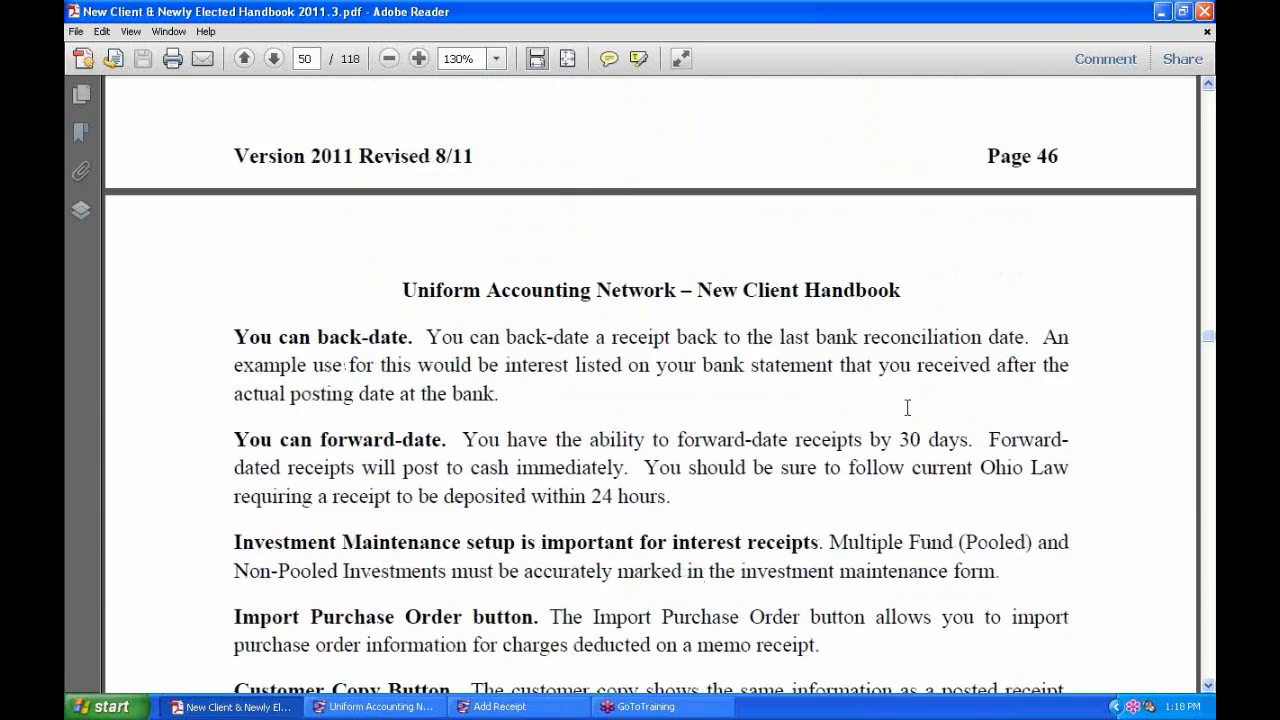
pyautogui.scroll(-4, 906, 408)
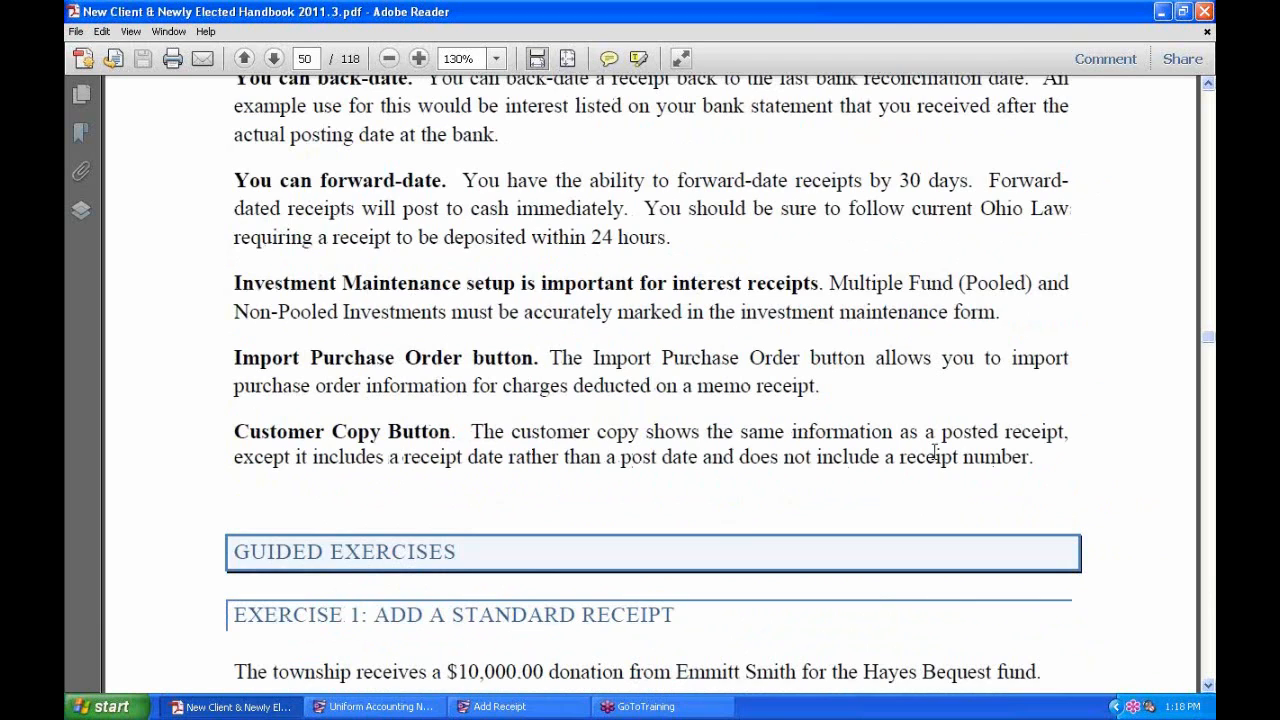
pyautogui.scroll(-1, 934, 454)
pyautogui.scroll(1, 934, 452)
pyautogui.scroll(1, 934, 452)
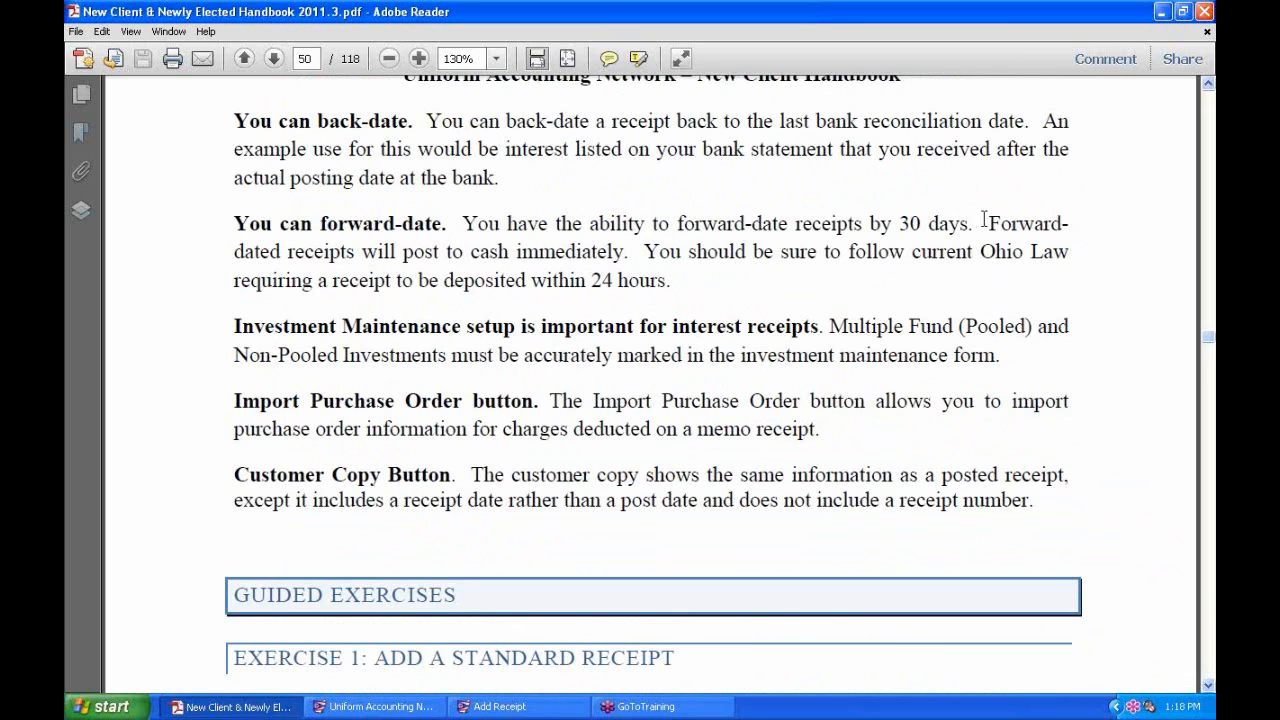
pyautogui.moveTo(976, 222); pyautogui.dragTo(868, 222)
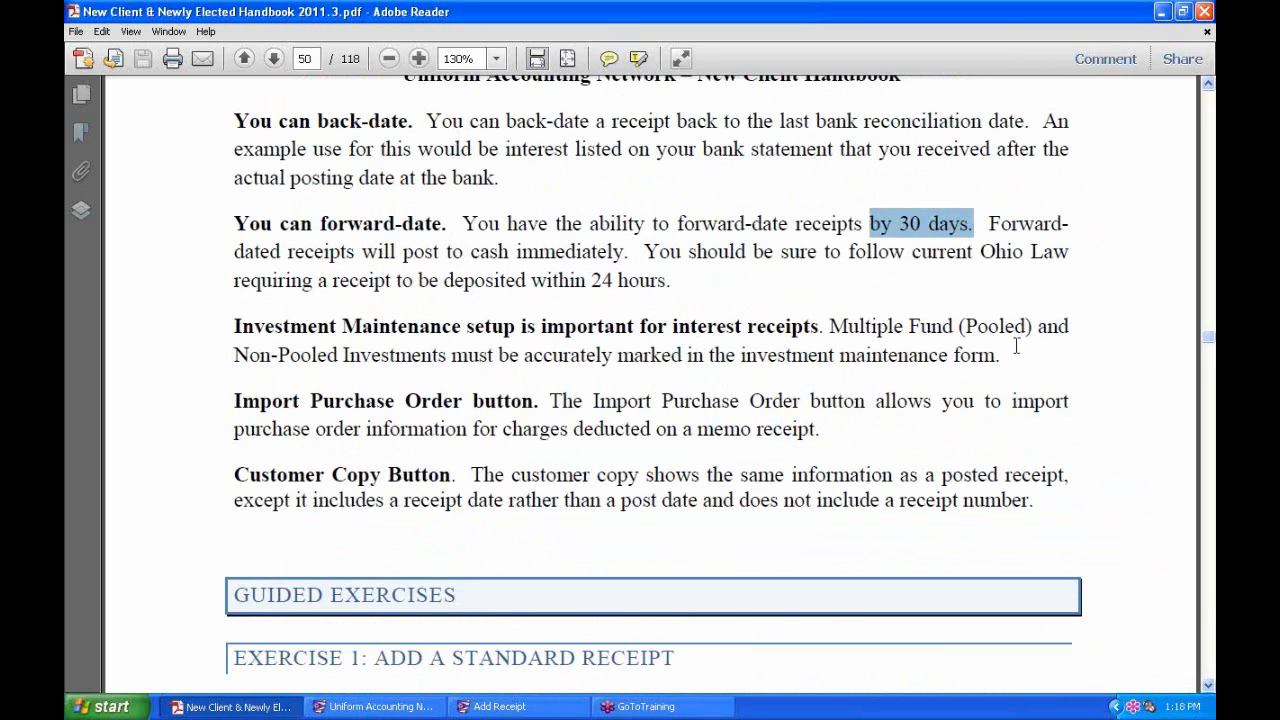
pyautogui.scroll(2, 1016, 345)
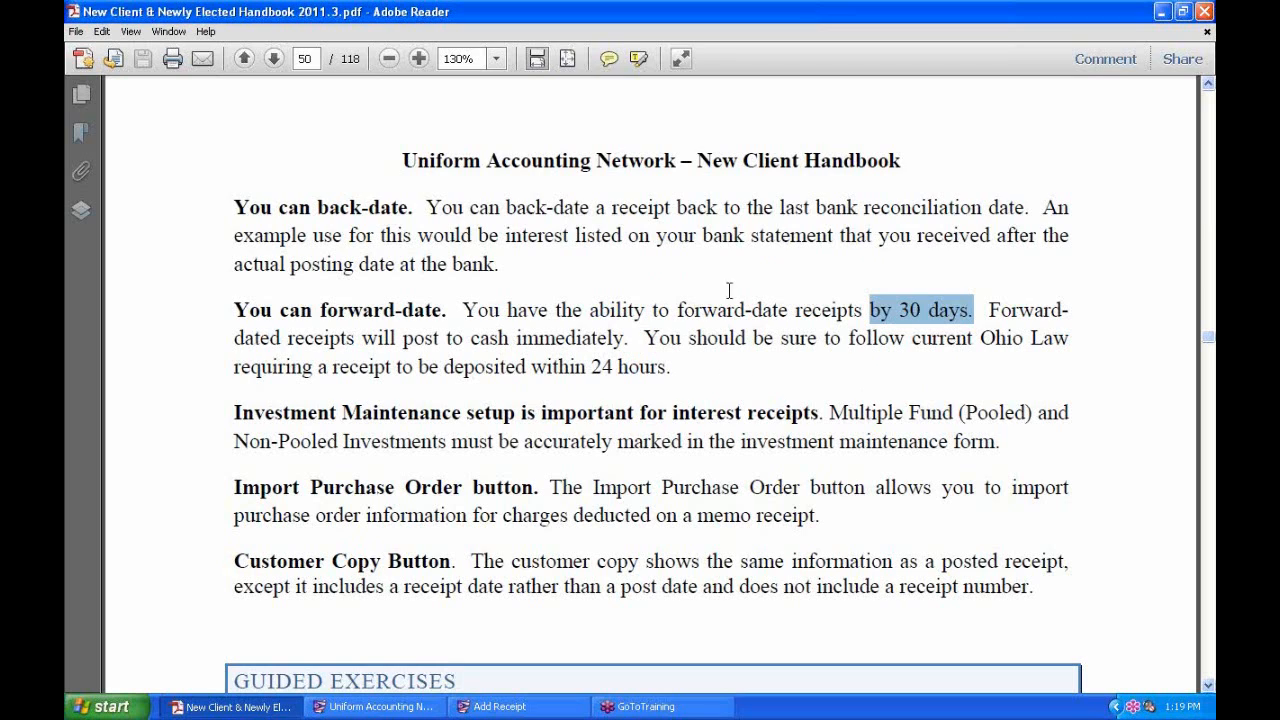
# Set Receipt date 09/02/2011, Deposit date 09/03/2011 and Post date 09/05/2011 on the donation receipt.
pyautogui.click(543, 711)
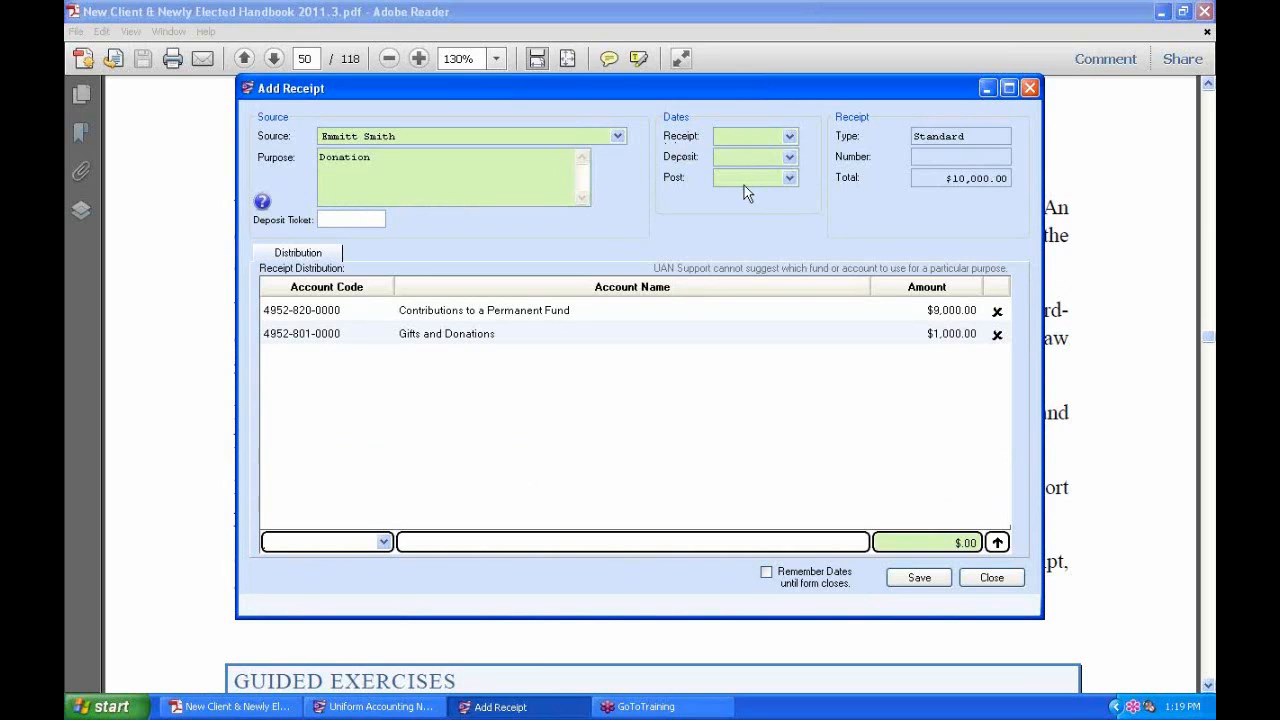
pyautogui.click(790, 136)
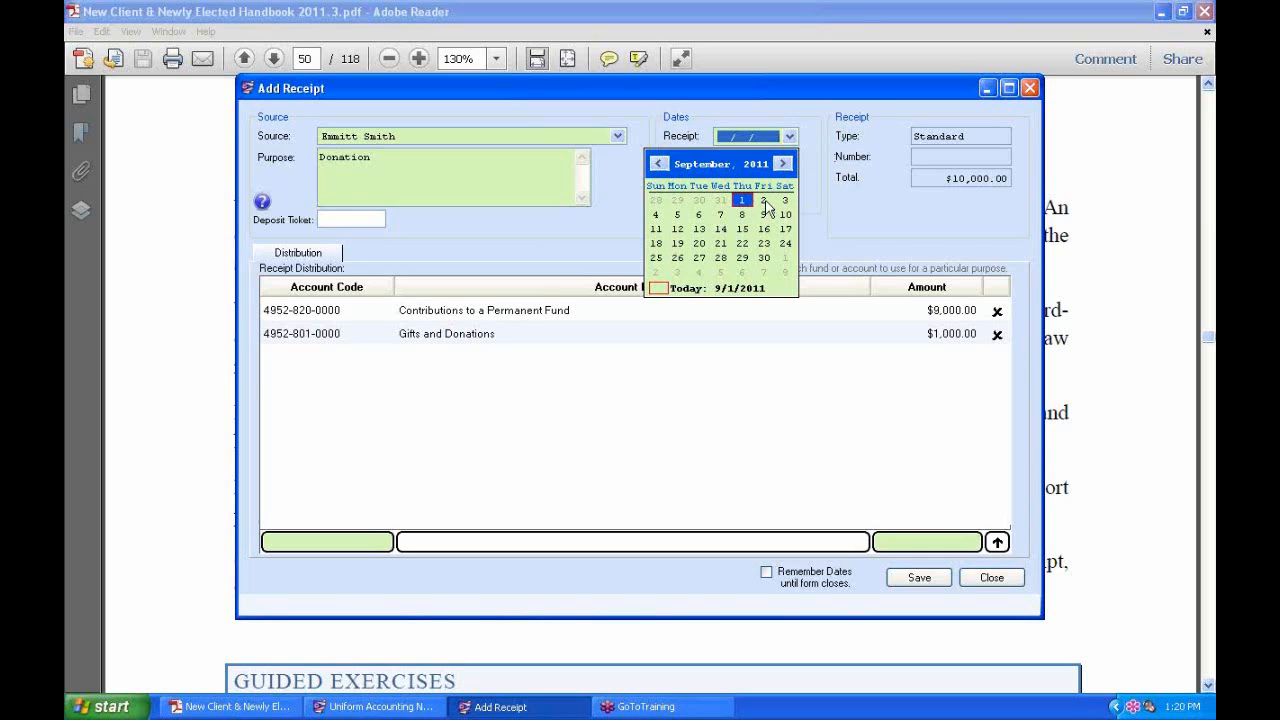
pyautogui.click(764, 201)
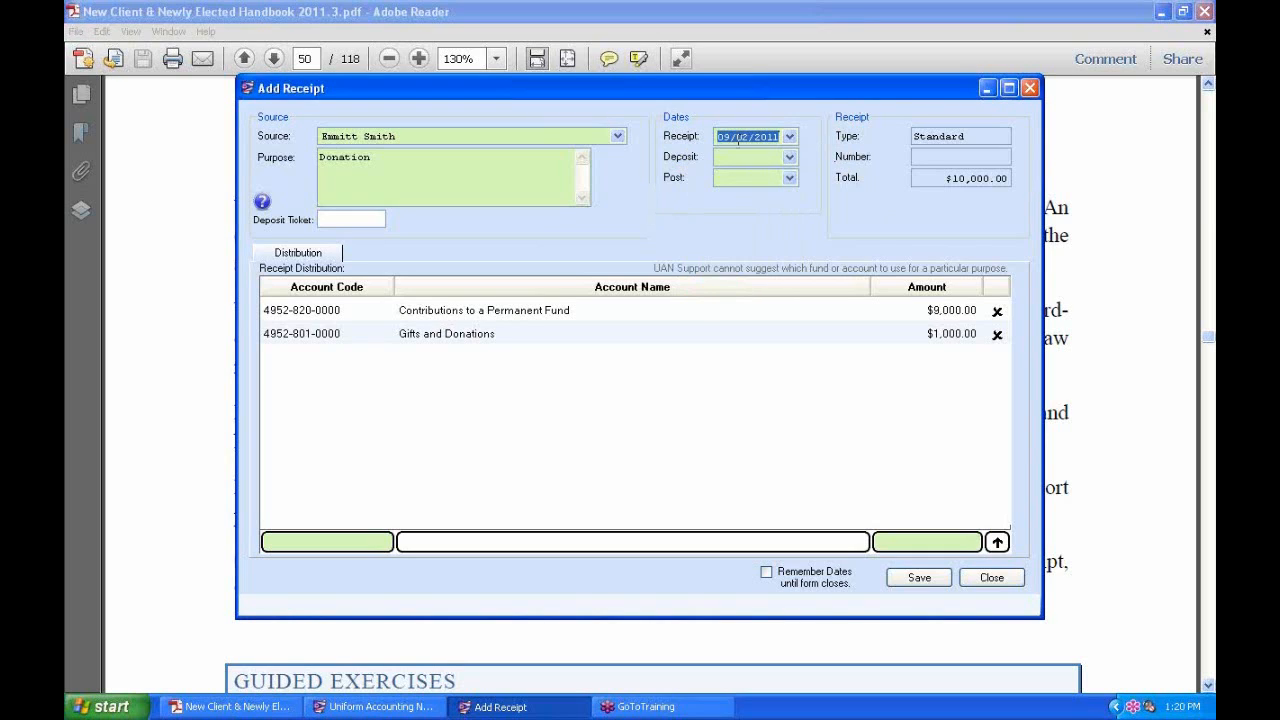
pyautogui.click(790, 158)
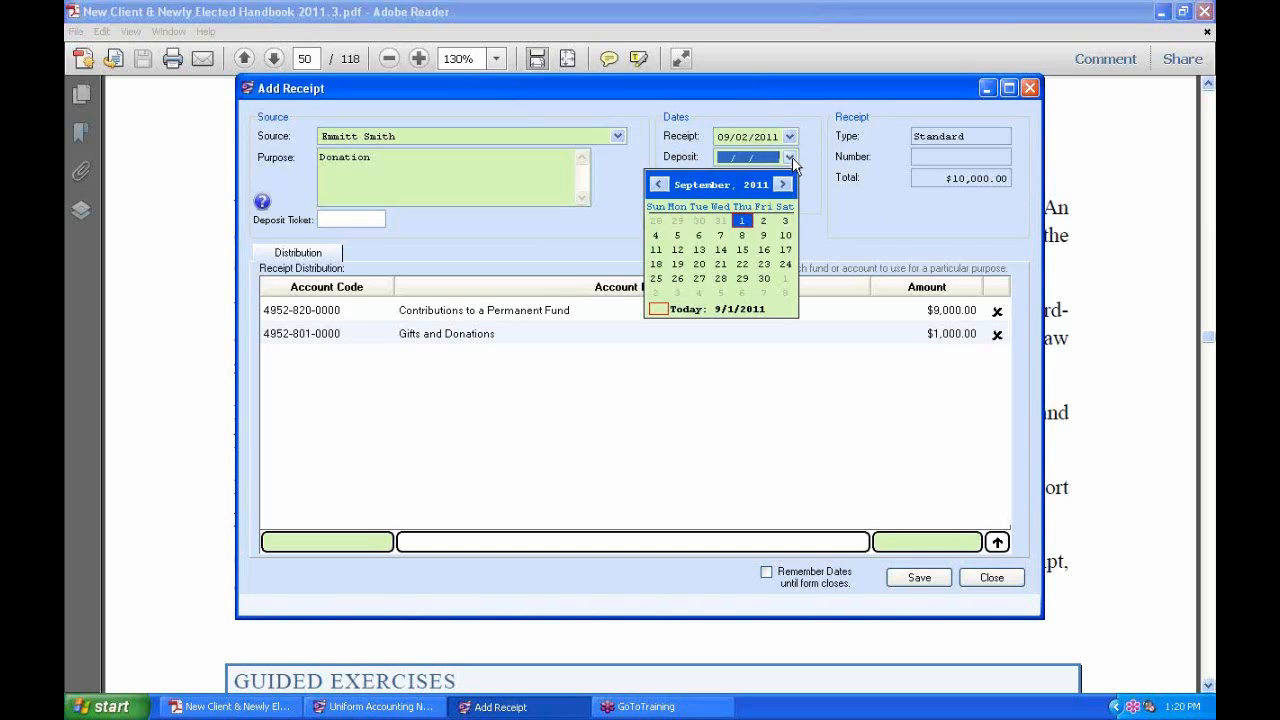
pyautogui.click(786, 221)
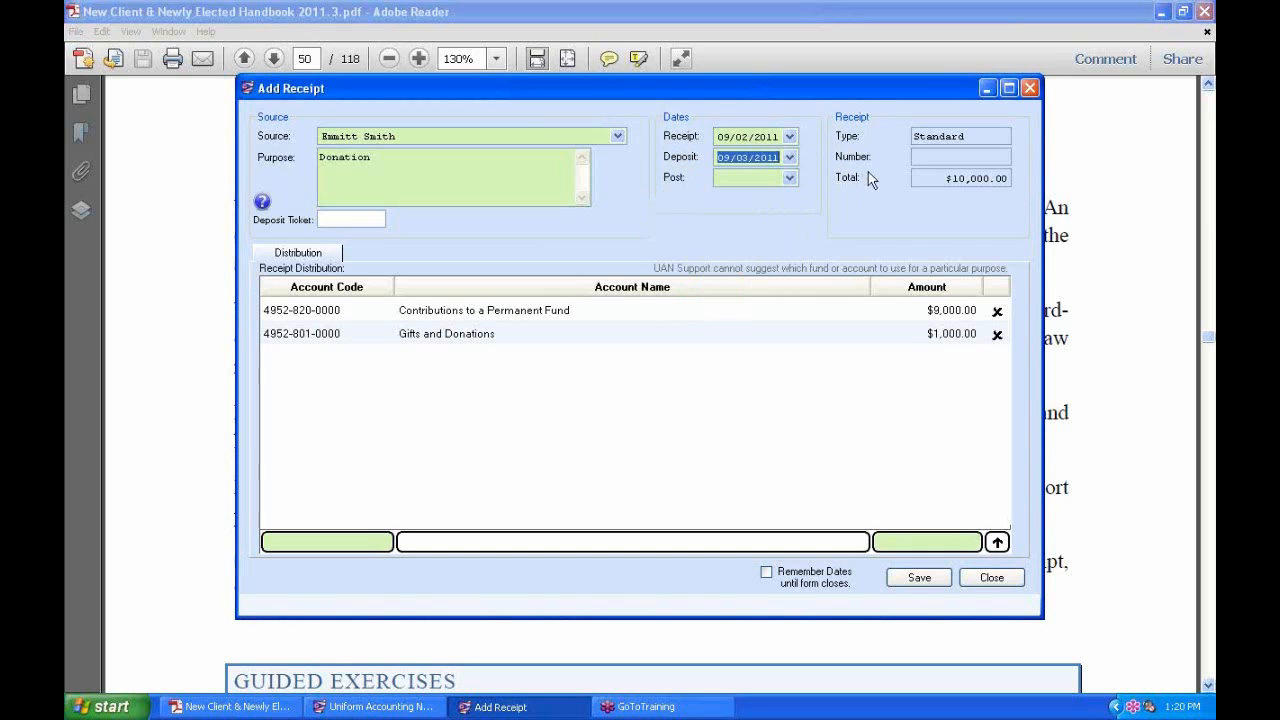
pyautogui.click(790, 179)
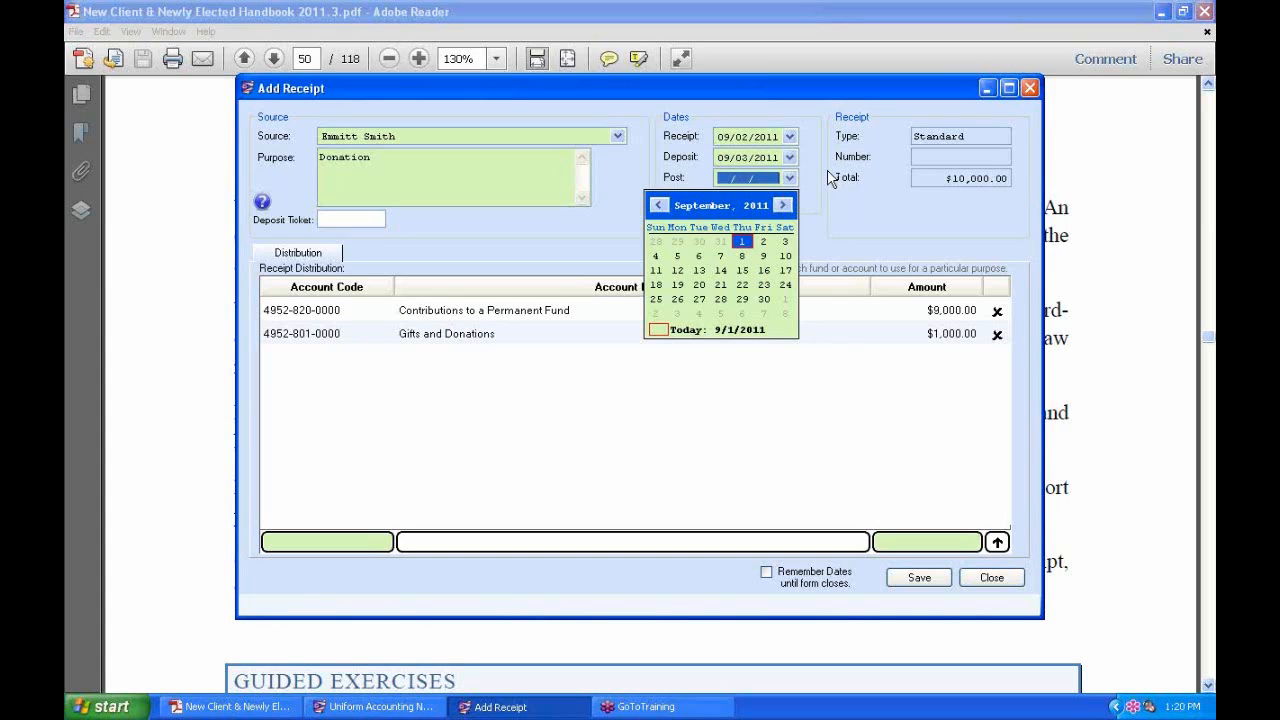
pyautogui.click(831, 178)
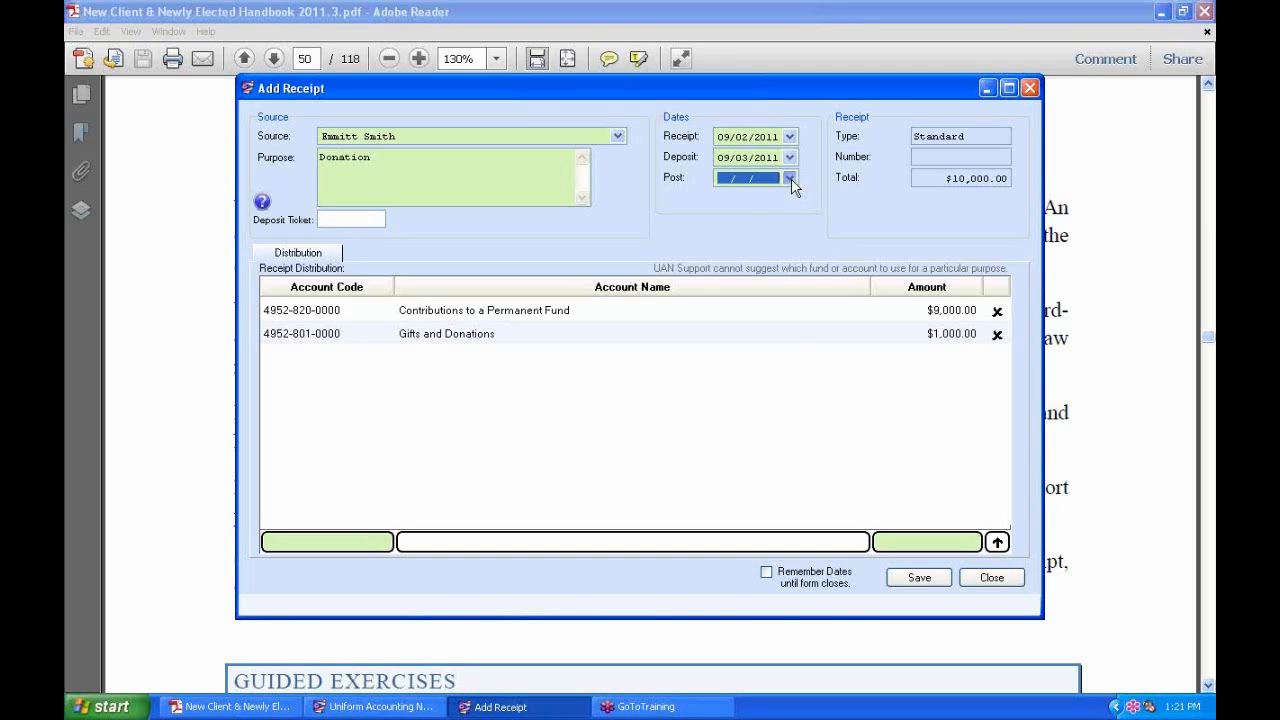
pyautogui.click(789, 178)
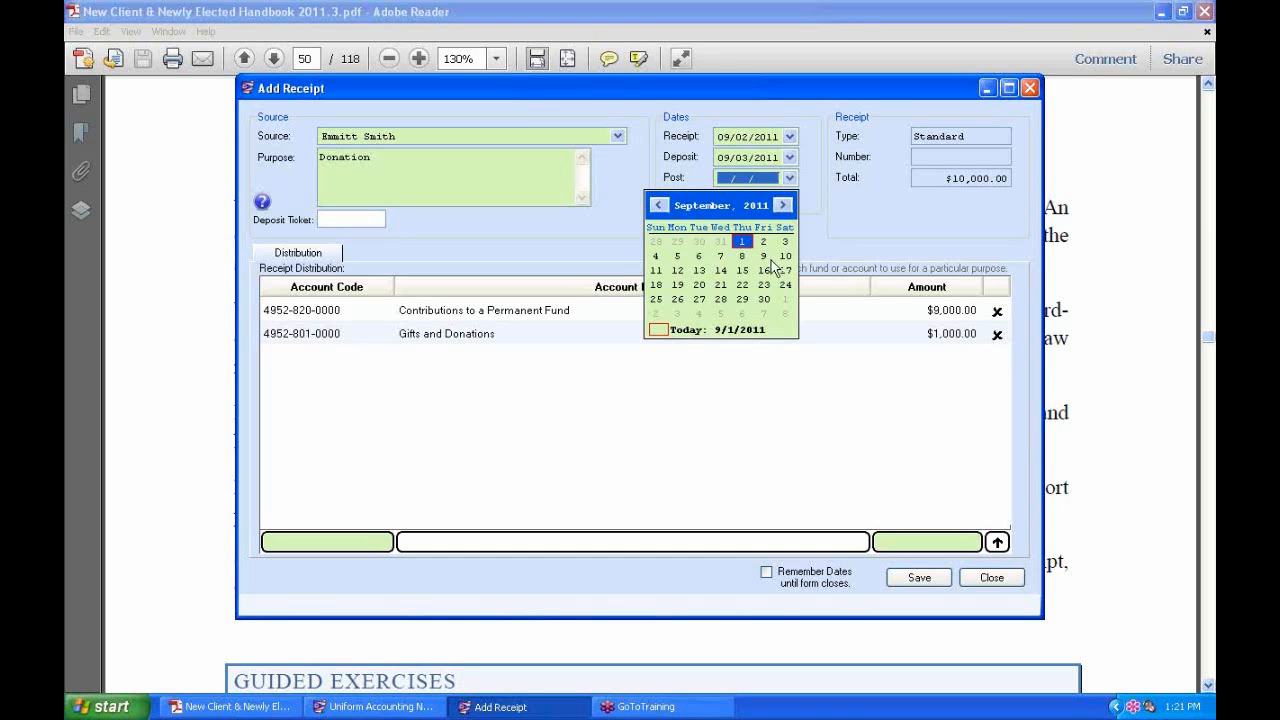
pyautogui.click(677, 256)
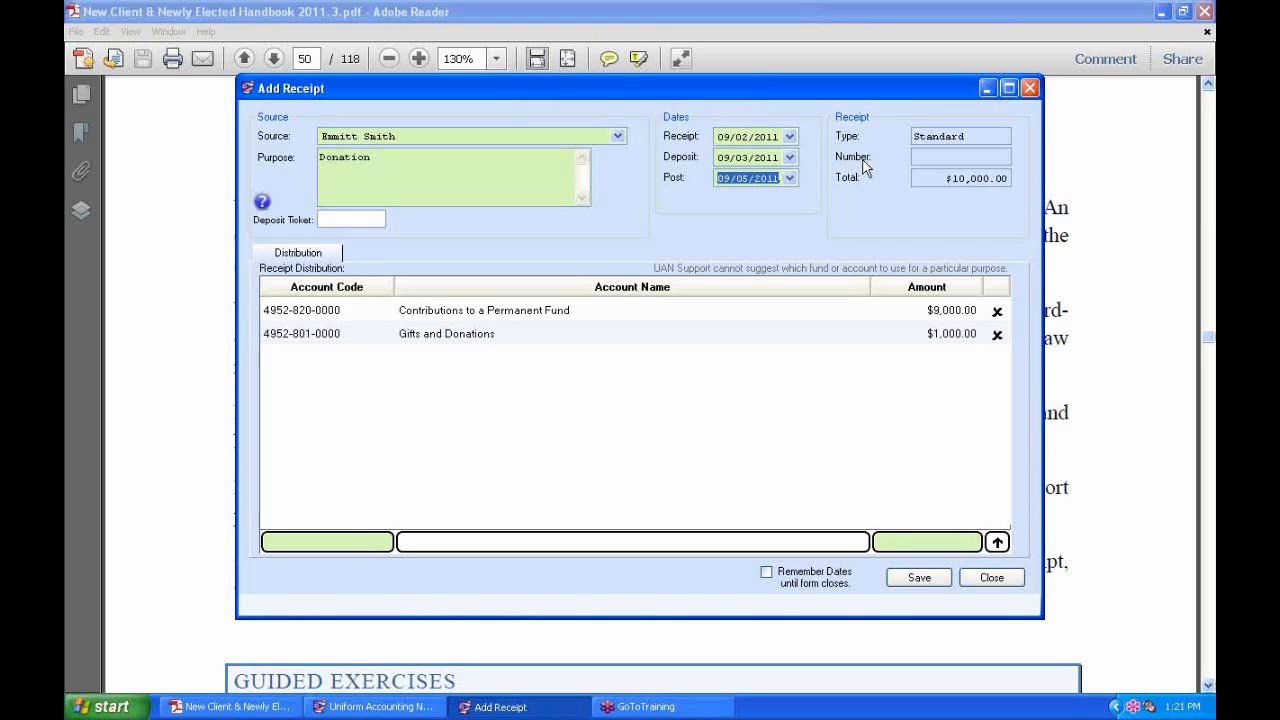
# Reset the Receipt, Deposit and Post dates all to today, 09/01/2011.
pyautogui.click(789, 136)
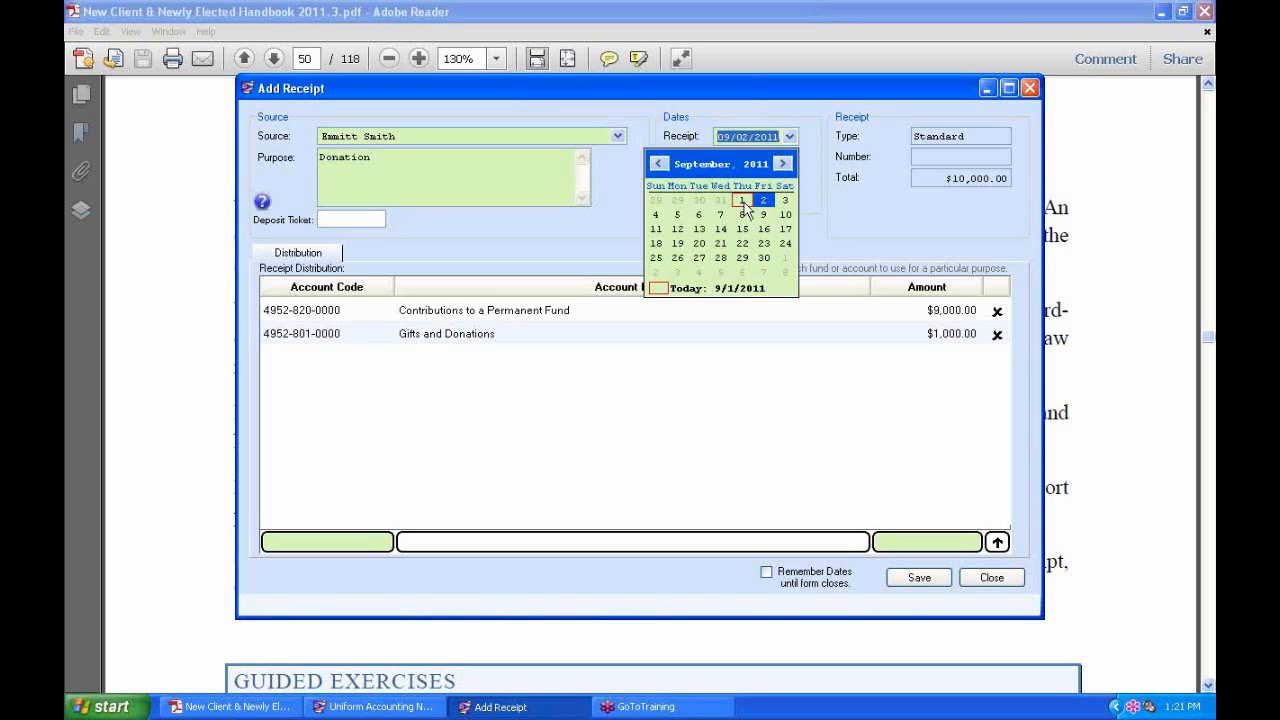
pyautogui.click(742, 200)
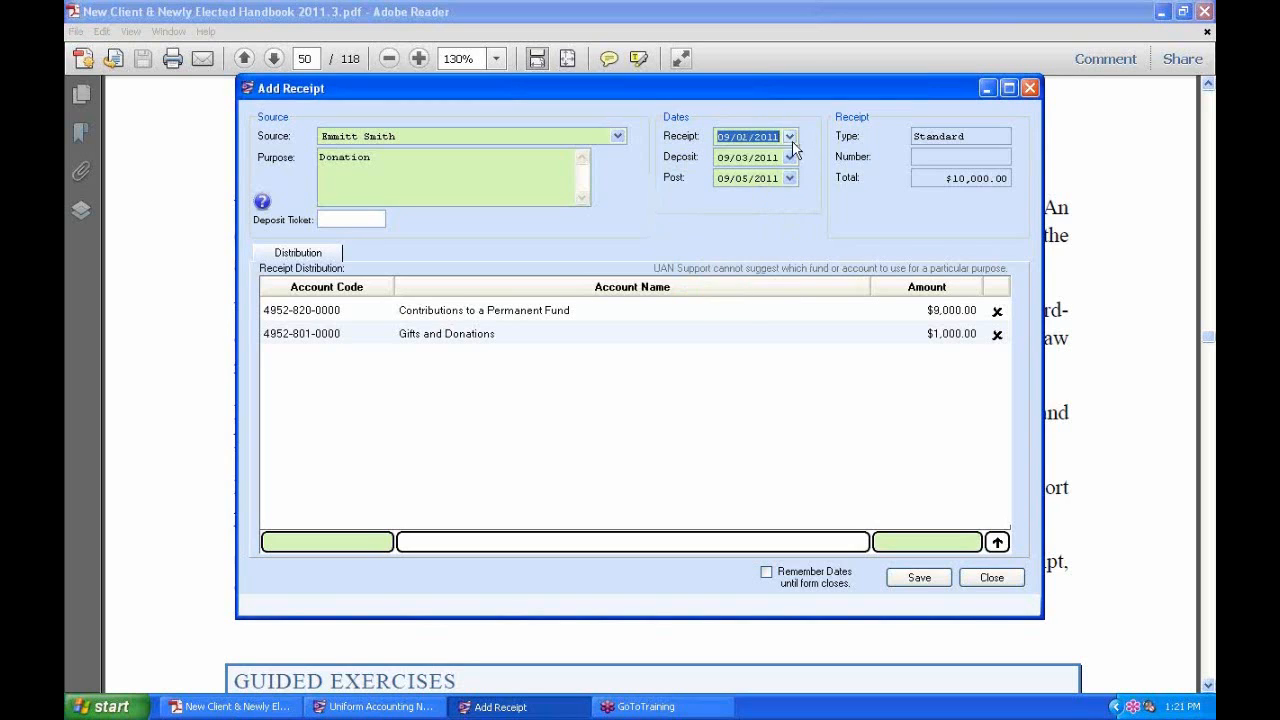
pyautogui.click(789, 157)
pyautogui.click(743, 223)
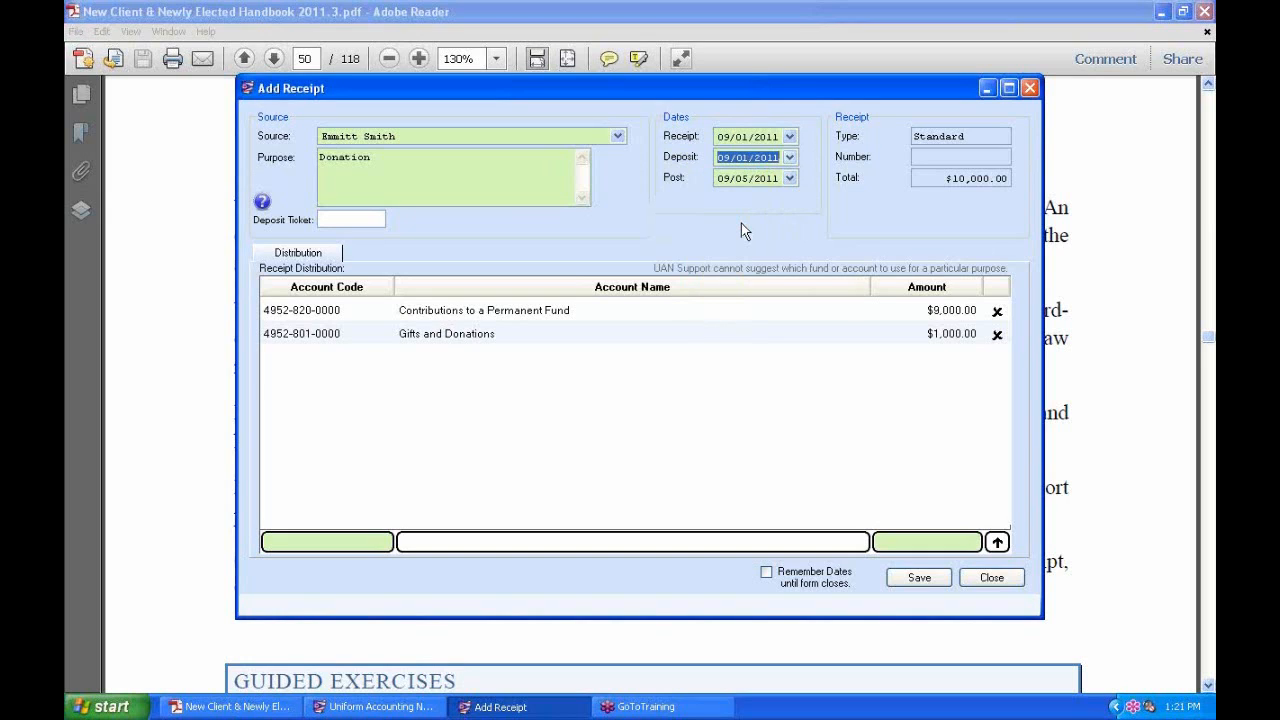
pyautogui.click(789, 178)
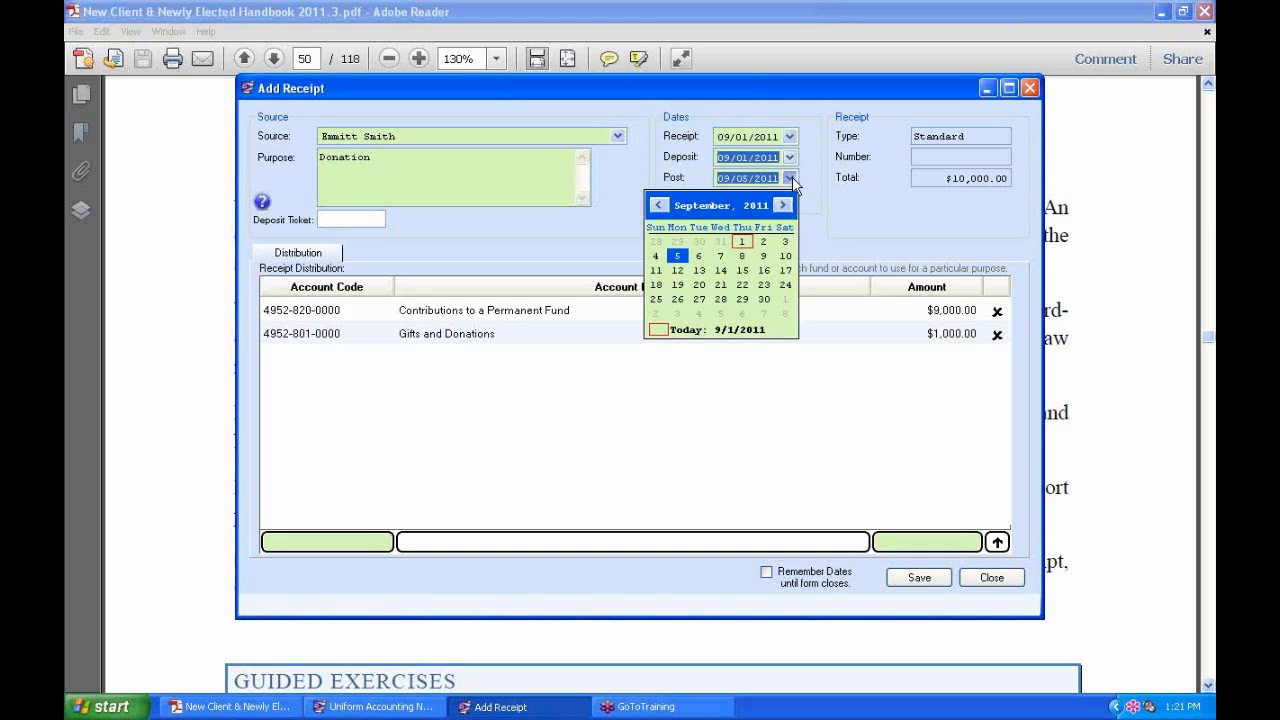
pyautogui.click(667, 330)
pyautogui.click(475, 168)
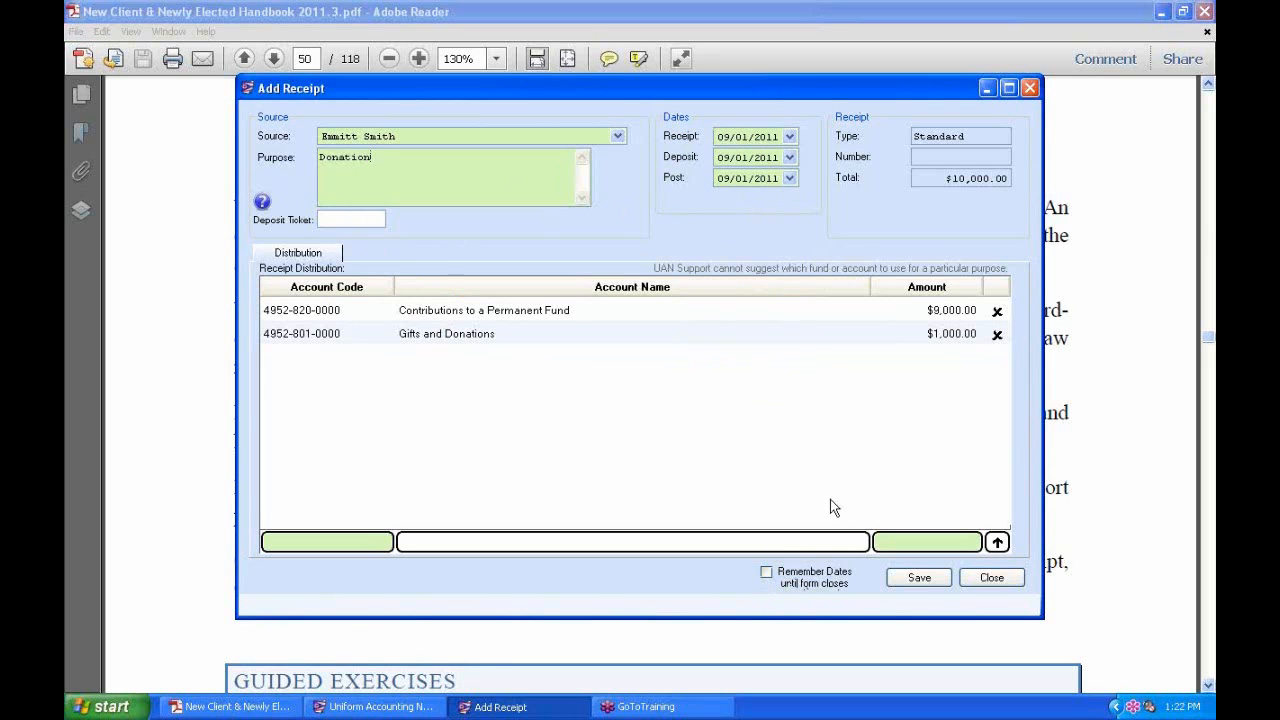
# Tick Remember Dates and show the help message on how deposit tickets group receipts.
pyautogui.click(766, 574)
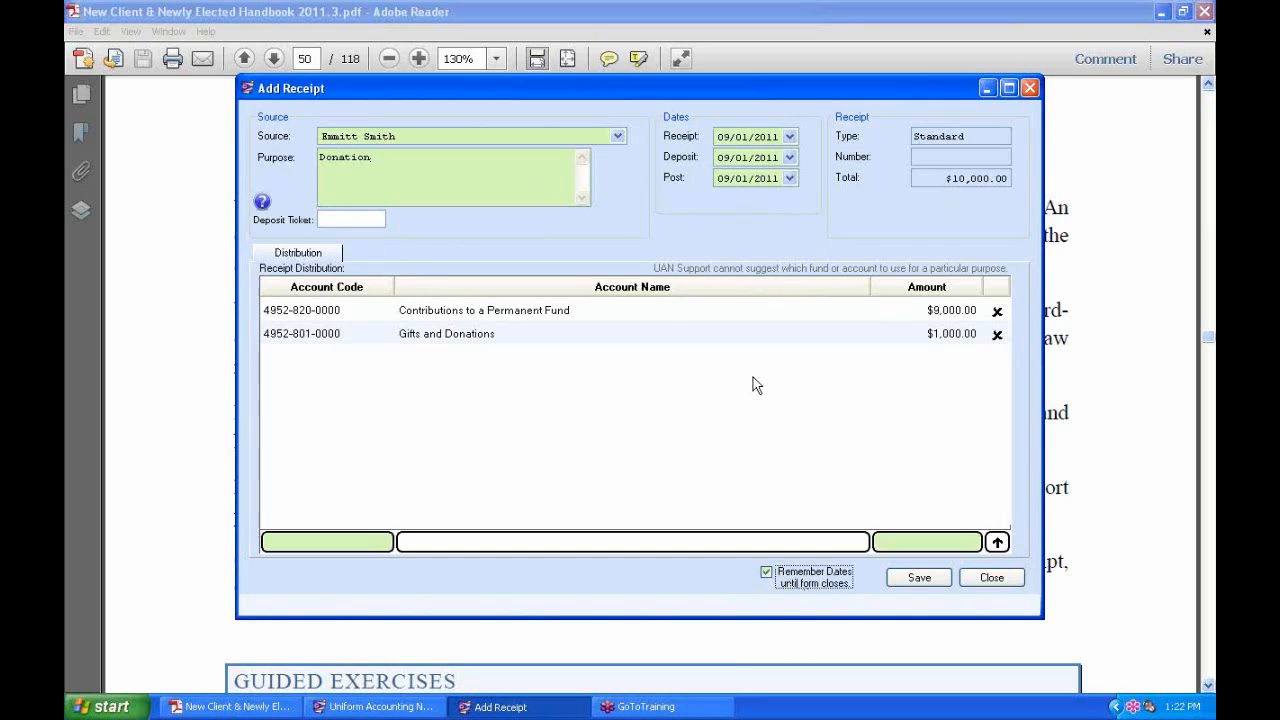
pyautogui.click(334, 219)
pyautogui.click(261, 208)
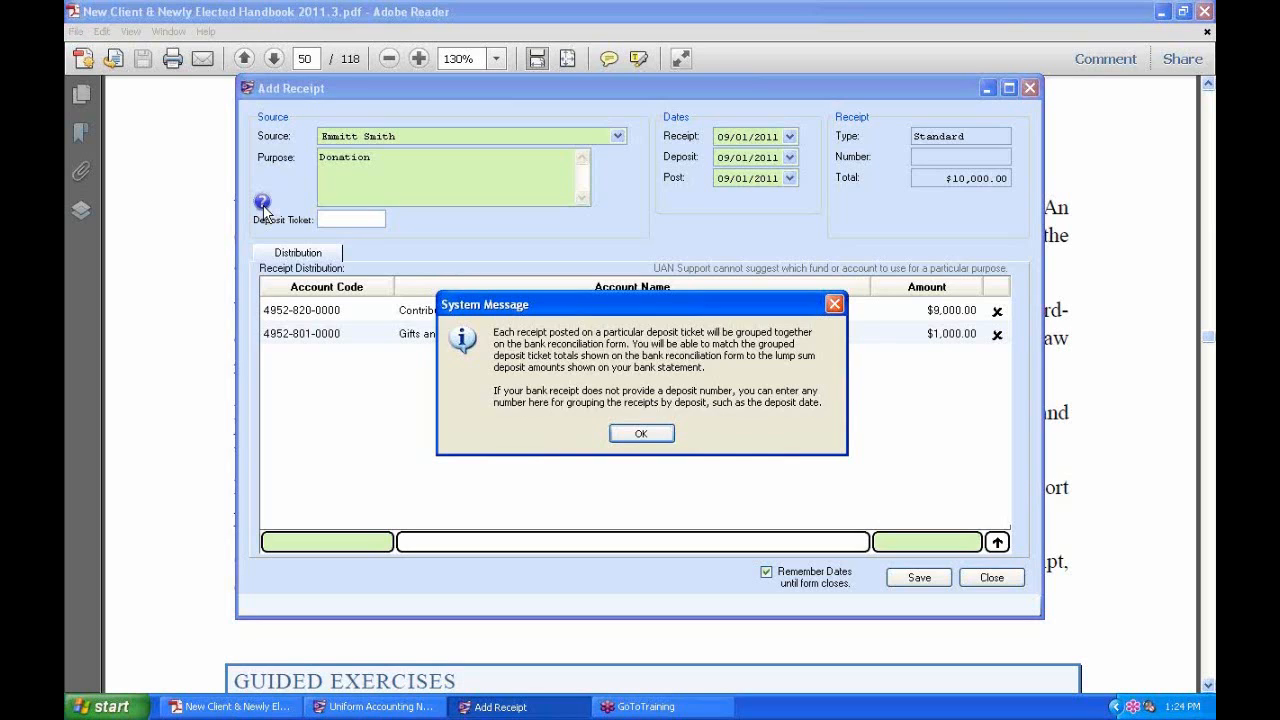
# Close the deposit ticket message and enter 2101, then try other characters in Deposit Ticket.
pyautogui.click(650, 436)
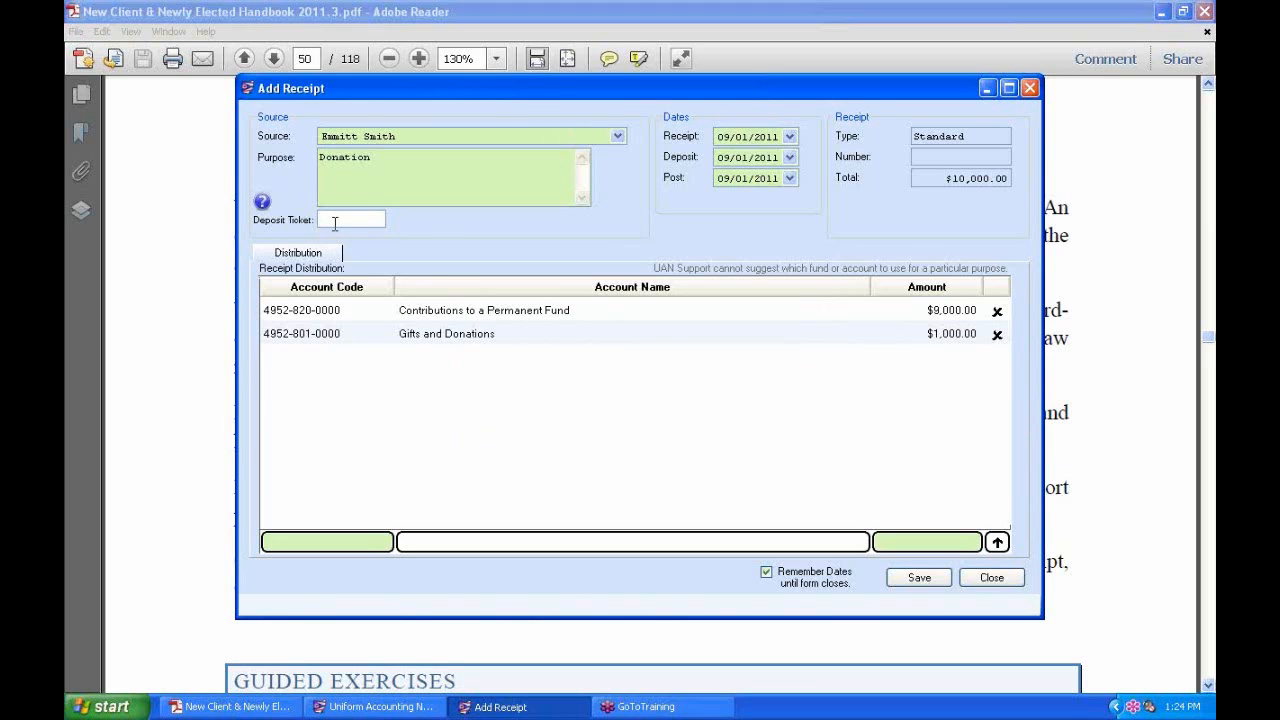
pyautogui.write('2101')
pyautogui.press('BackSpace')
pyautogui.press('BackSpace')
pyautogui.press('BackSpace')
pyautogui.press('BackSpace')
pyautogui.press('BackSpace')
pyautogui.write('a')
pyautogui.press('BackSpace')
pyautogui.write('hjkh')
# Try 'Sept 1st' as the deposit ticket text, then replace it with 2101.
pyautogui.press('BackSpace')
pyautogui.press('BackSpace')
pyautogui.press('BackSpace')
pyautogui.press('BackSpace')
pyautogui.write('Spe')
pyautogui.press('BackSpace')
pyautogui.write('t')
pyautogui.press('BackSpace')
pyautogui.press('BackSpace')
pyautogui.write('ept 1st')
pyautogui.moveTo(372, 222); pyautogui.dragTo(310, 218)
pyautogui.press('Delete')
pyautogui.write('2101')
pyautogui.click(515, 312)
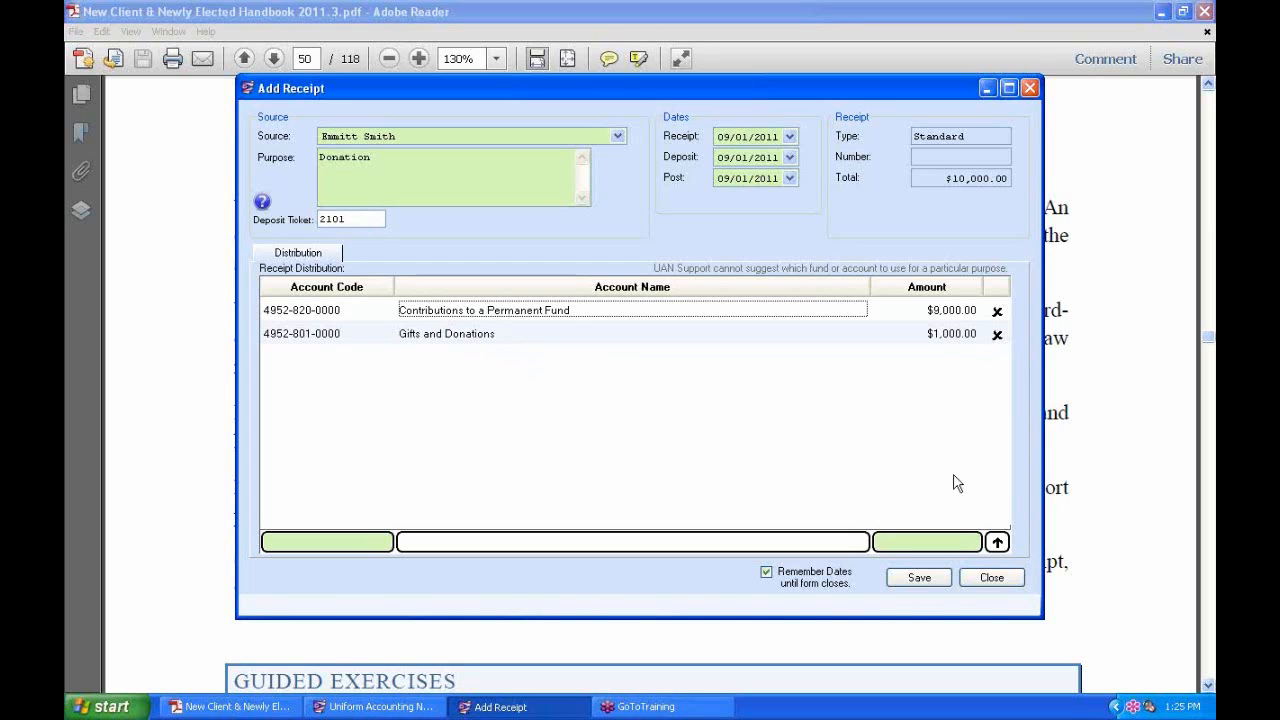
# Save the donation as batch 6-11, close Add Receipt and return to the Receipts list.
pyautogui.click(928, 584)
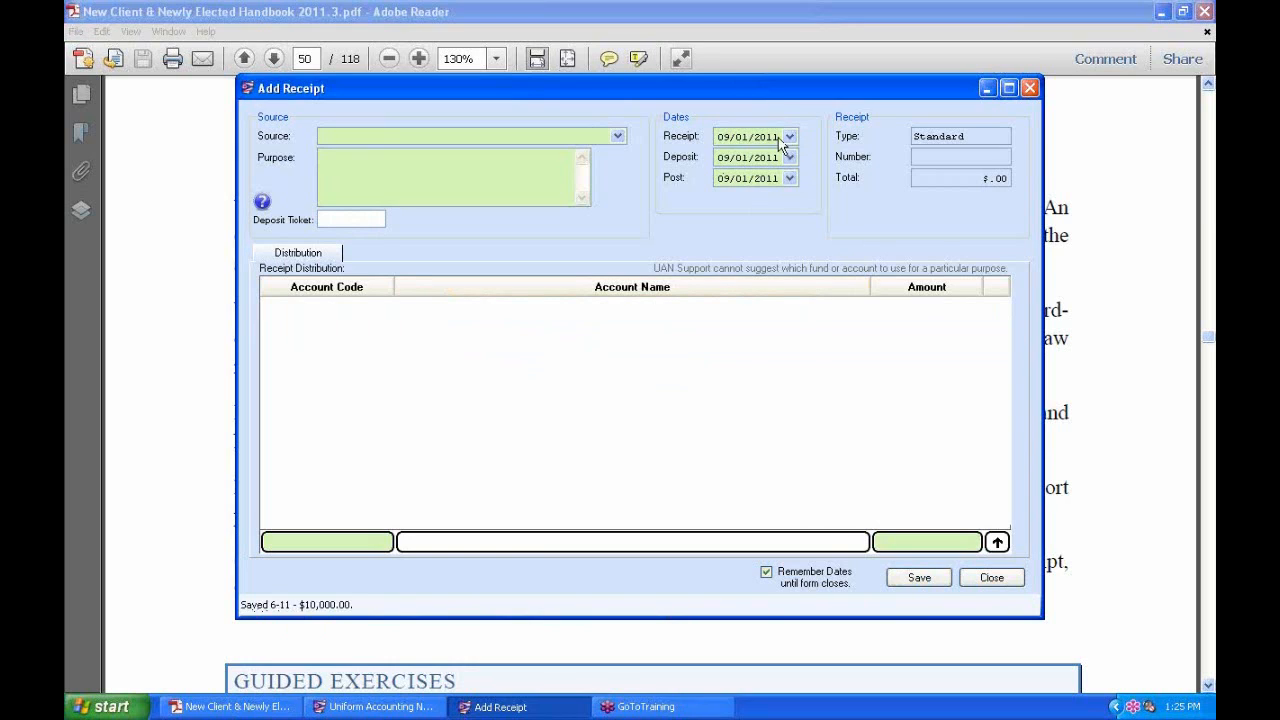
pyautogui.click(1008, 586)
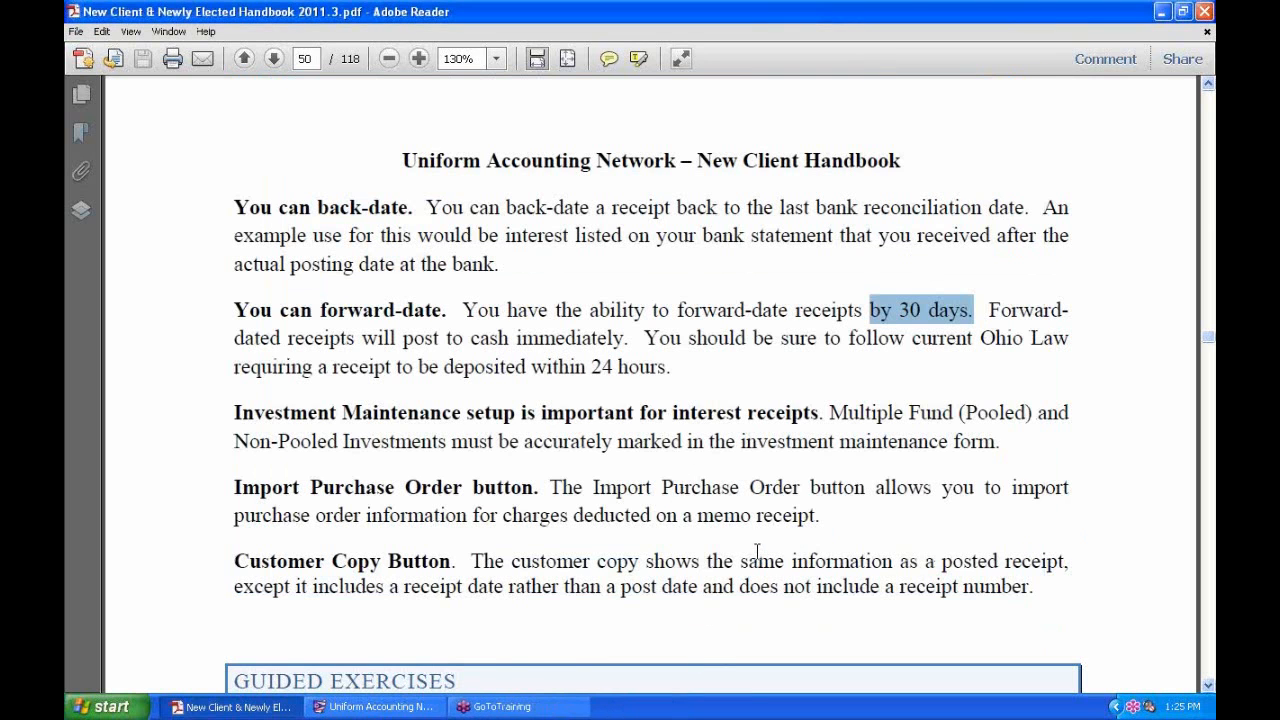
pyautogui.hotkey('alt', 'Tab')
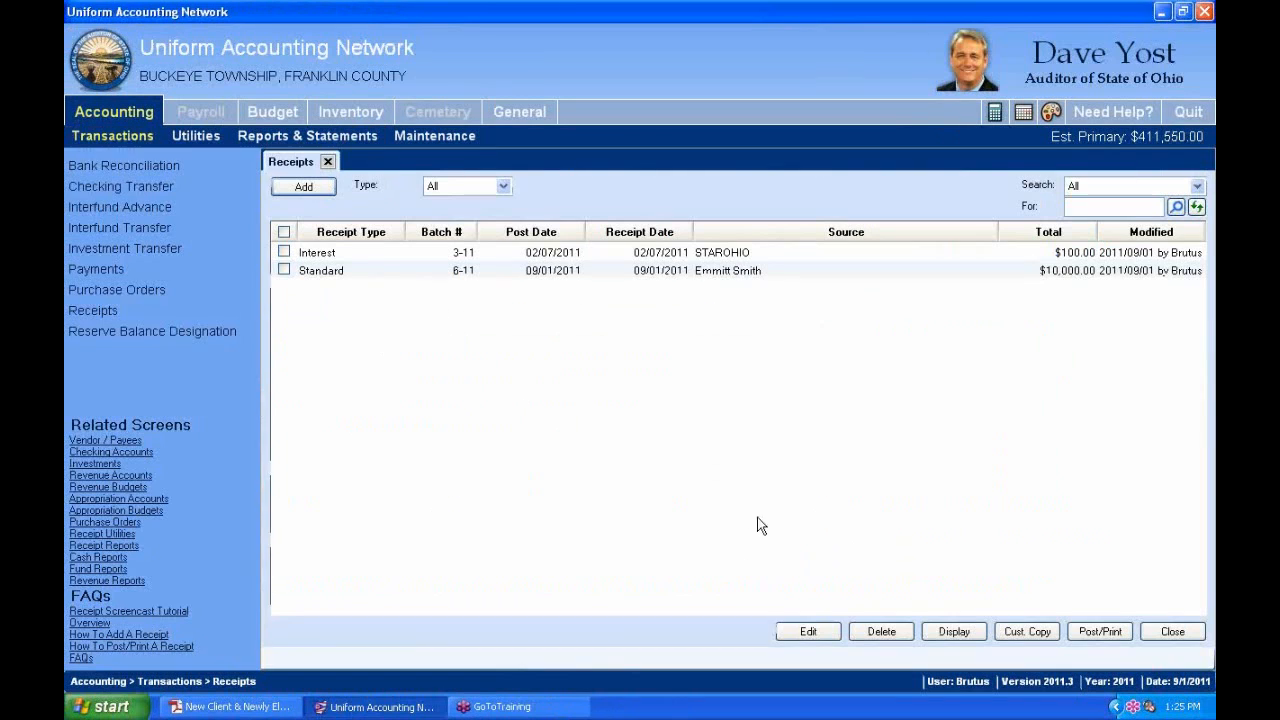
# Start a new Interest receipt and list the available source accounts with their balances.
pyautogui.click(329, 192)
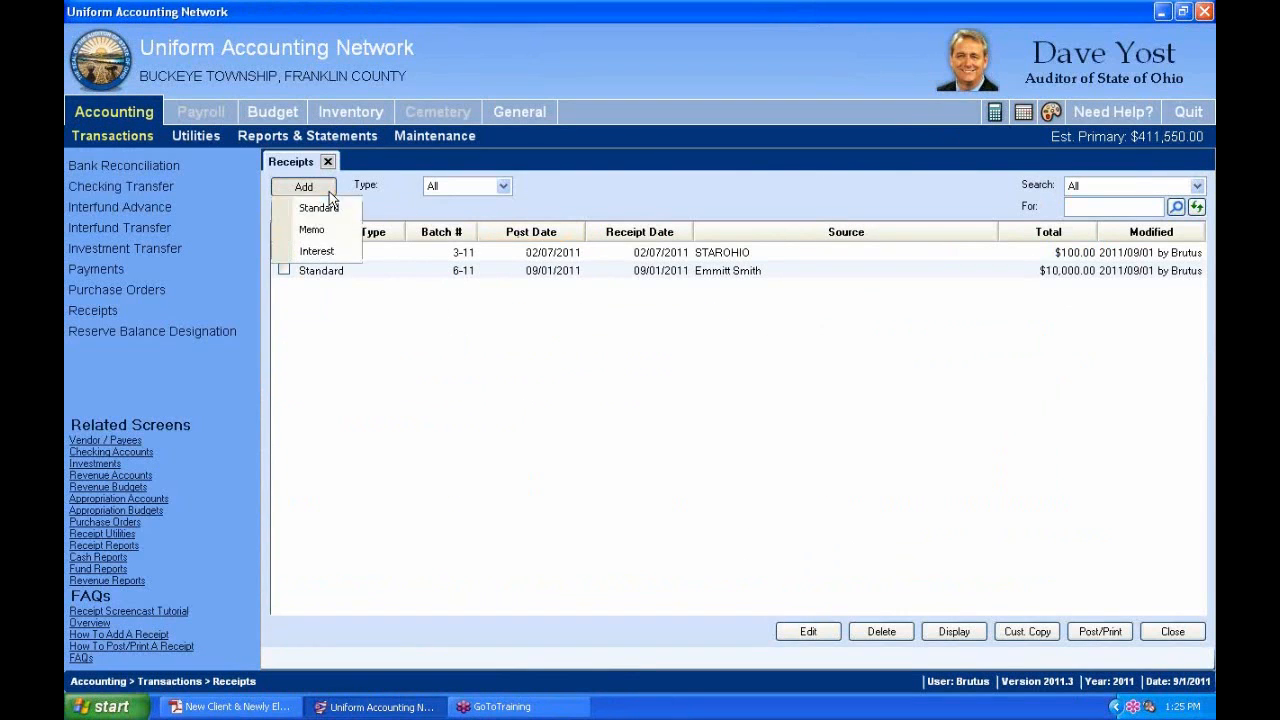
pyautogui.click(318, 252)
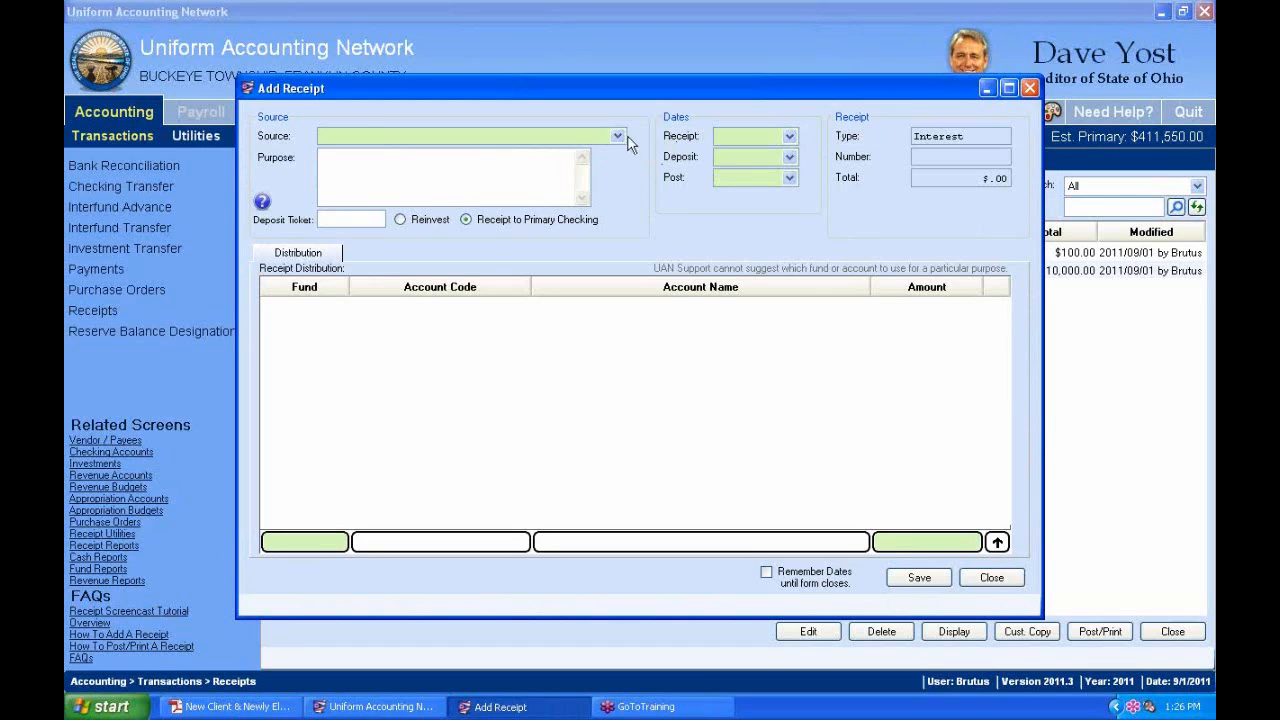
pyautogui.click(619, 137)
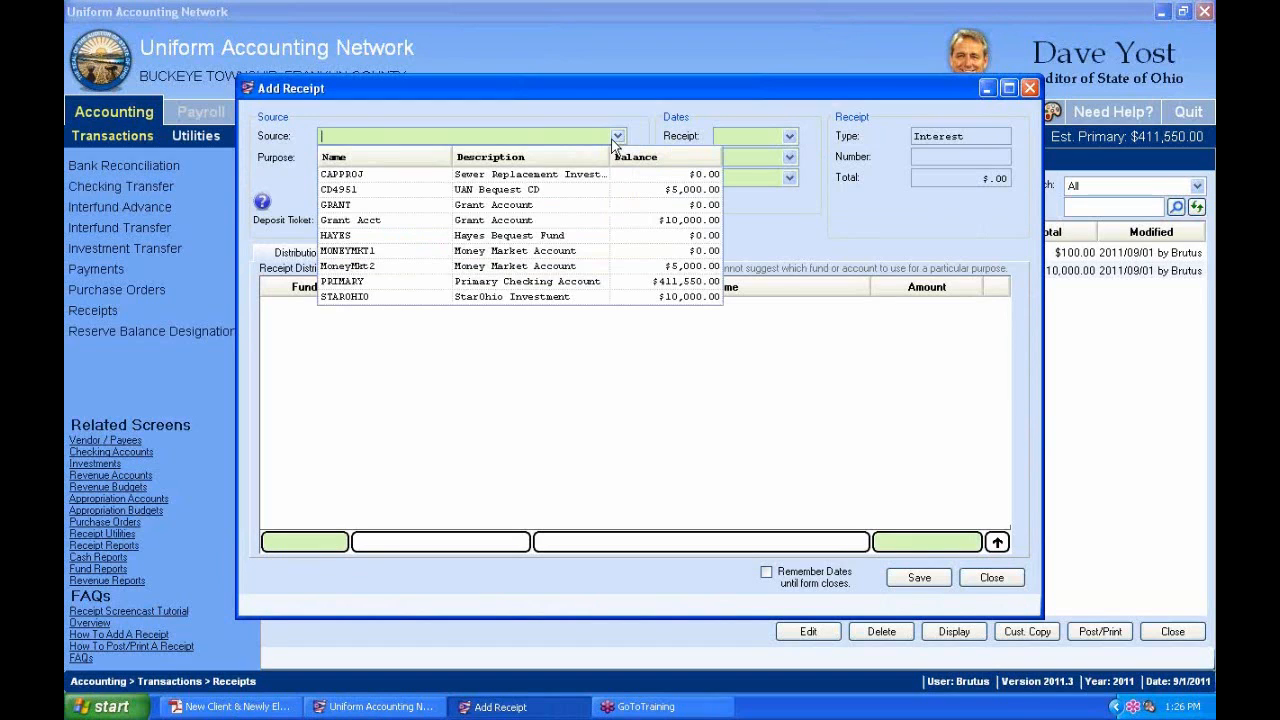
pyautogui.click(510, 192)
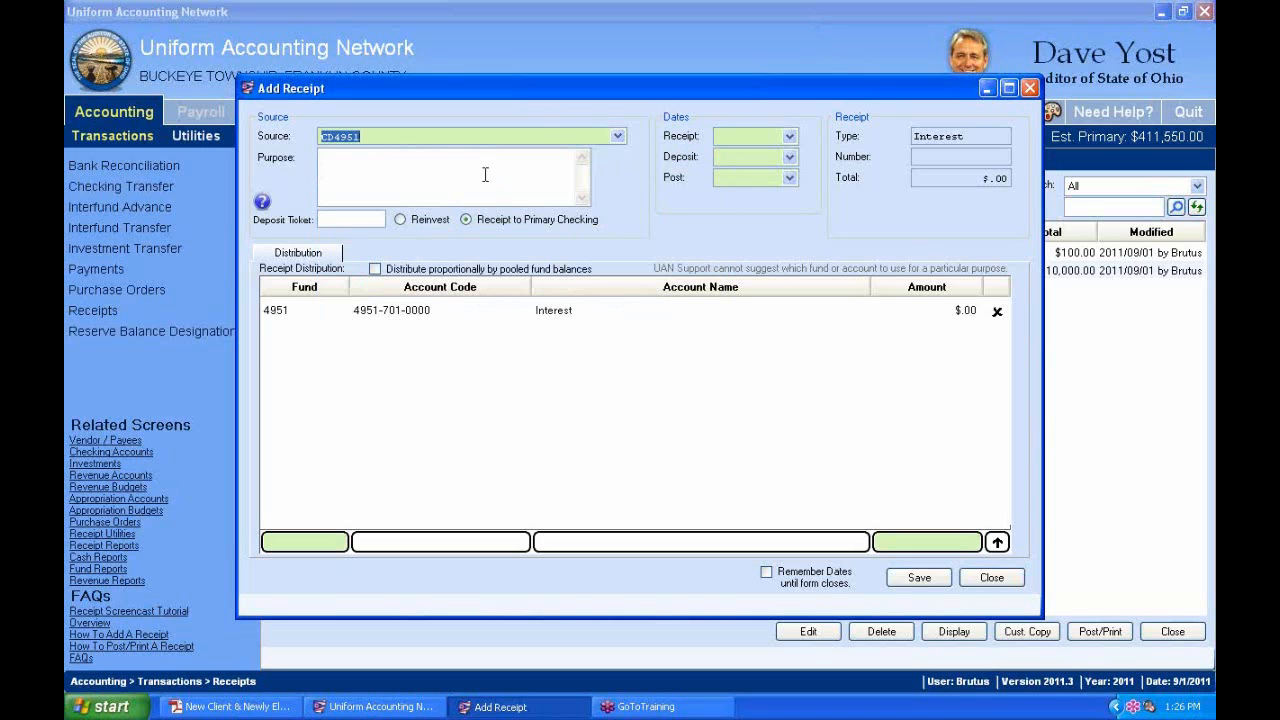
pyautogui.click(485, 175)
pyautogui.click(412, 314)
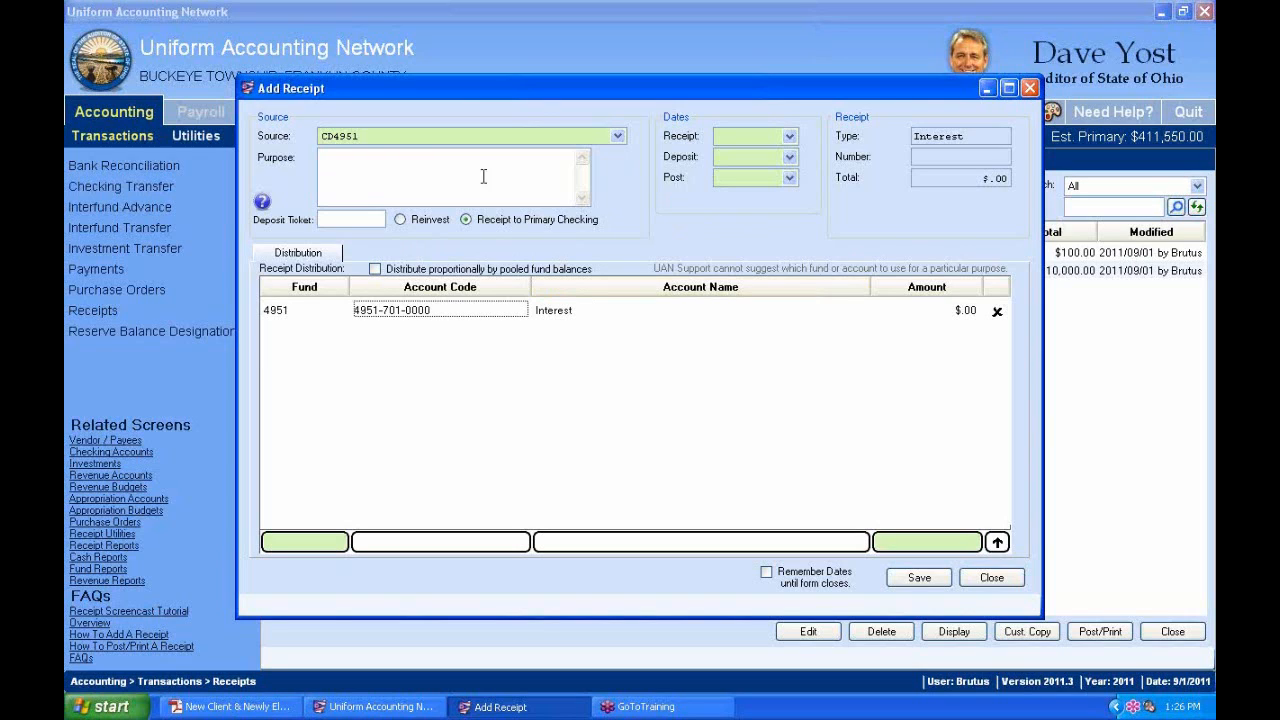
pyautogui.moveTo(532, 96); pyautogui.dragTo(551, 128)
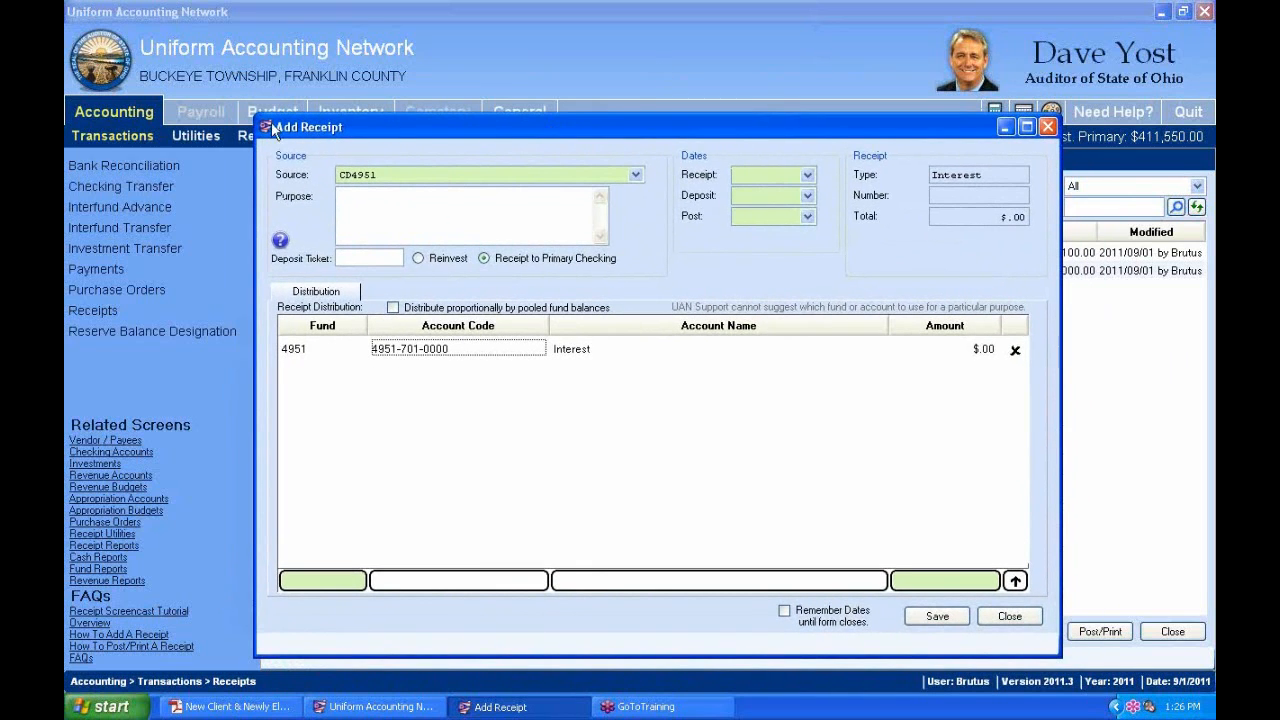
# View the CD4951 investment under Maintenance > Investments (fund 4951, $5,000.00), then return to the receipt.
pyautogui.click(140, 114)
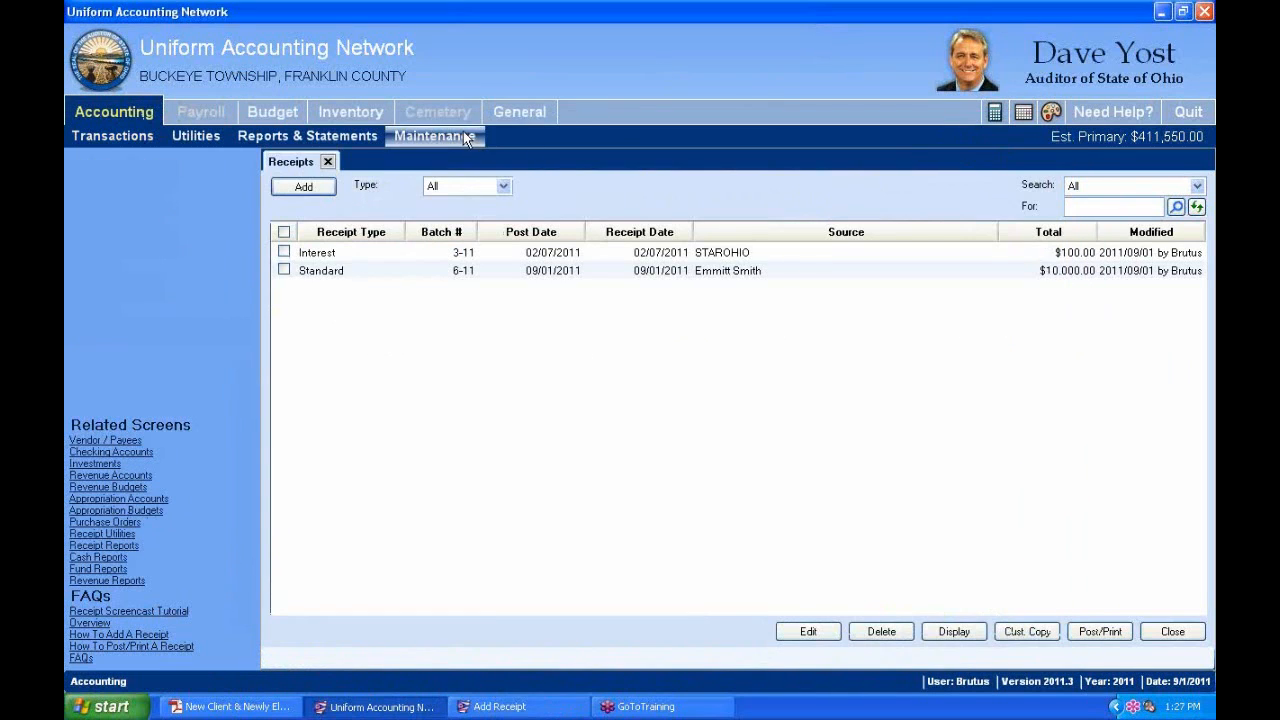
pyautogui.click(463, 133)
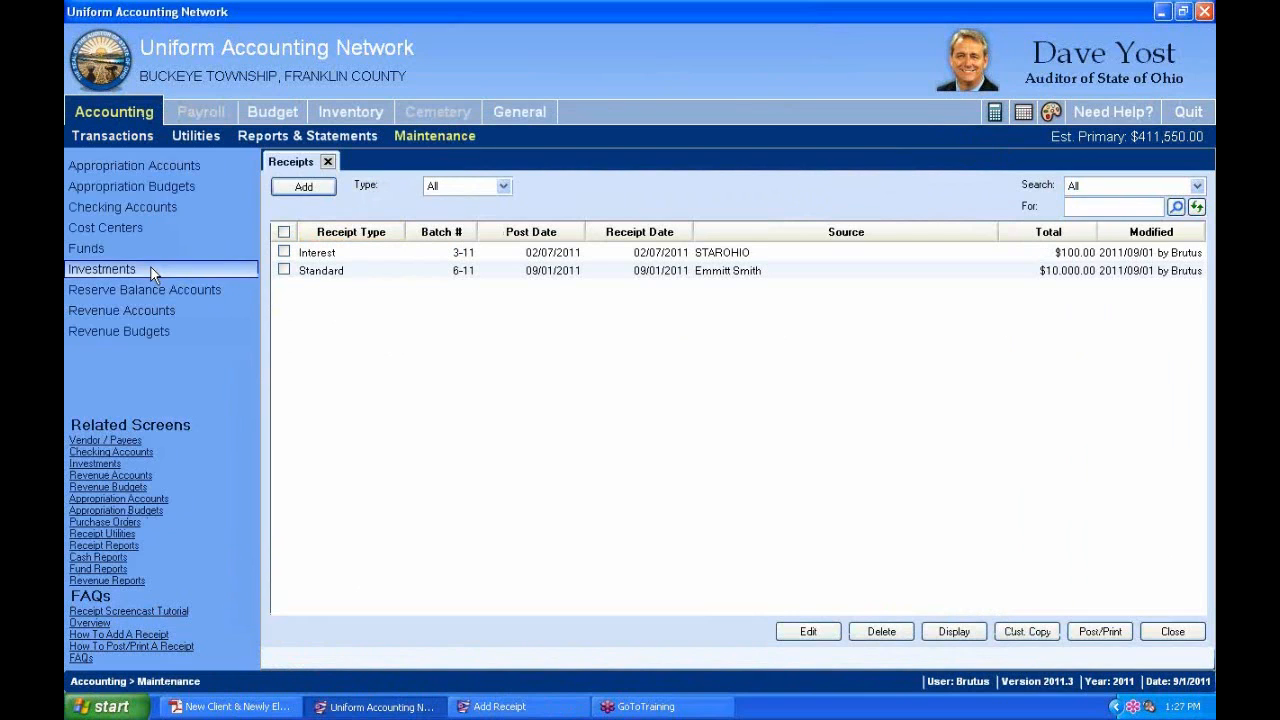
pyautogui.click(110, 269)
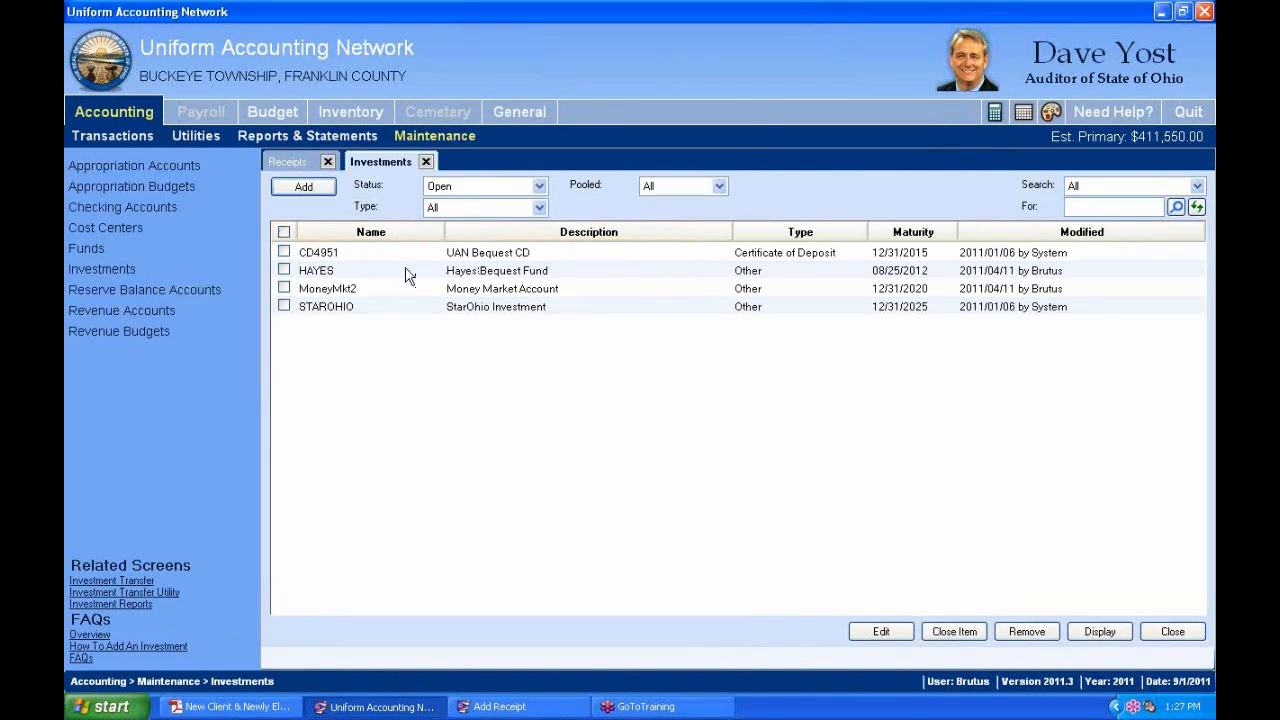
pyautogui.click(284, 253)
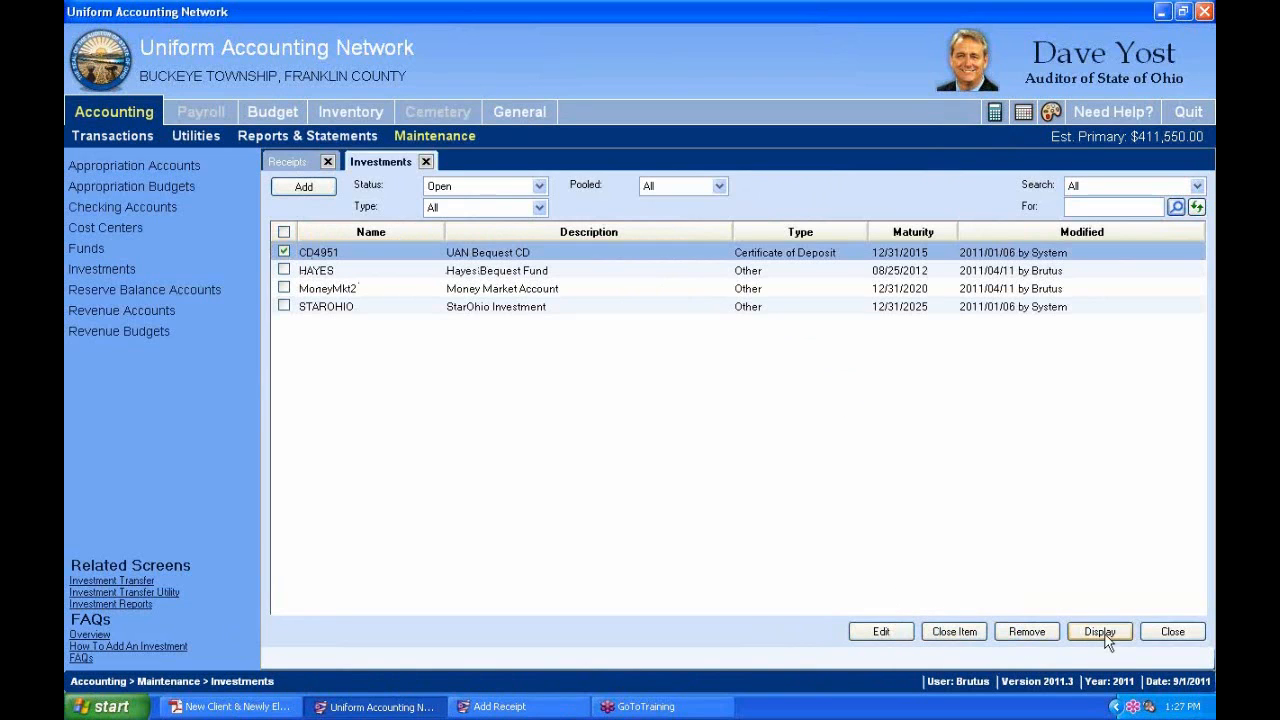
pyautogui.click(881, 631)
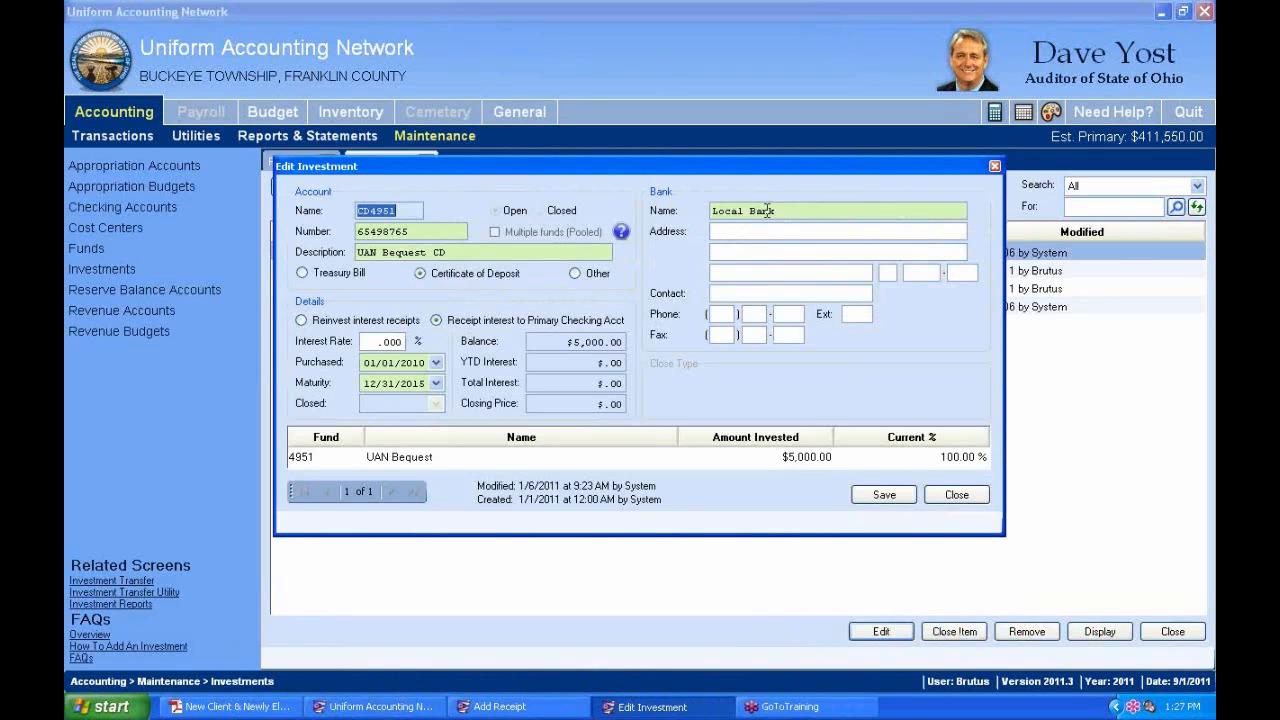
pyautogui.click(490, 252)
pyautogui.click(412, 460)
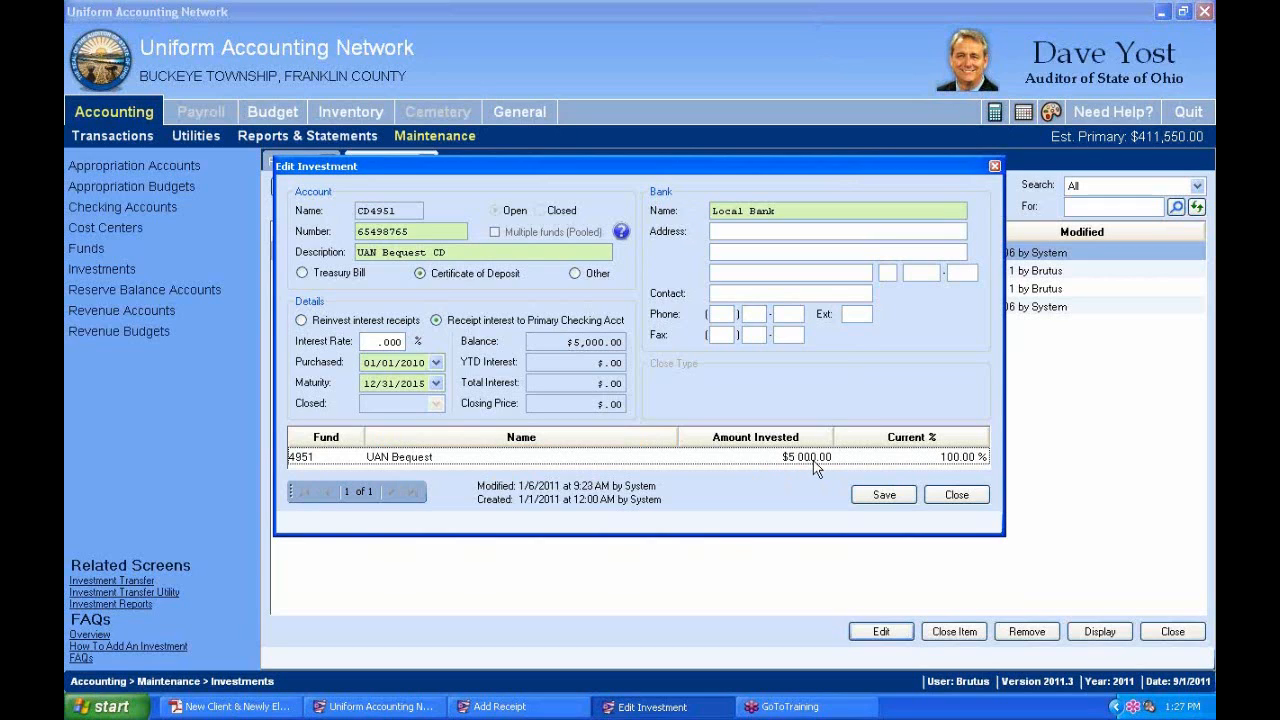
pyautogui.hotkey('alt', 'Tab')
pyautogui.hotkey('alt', 'Tab')
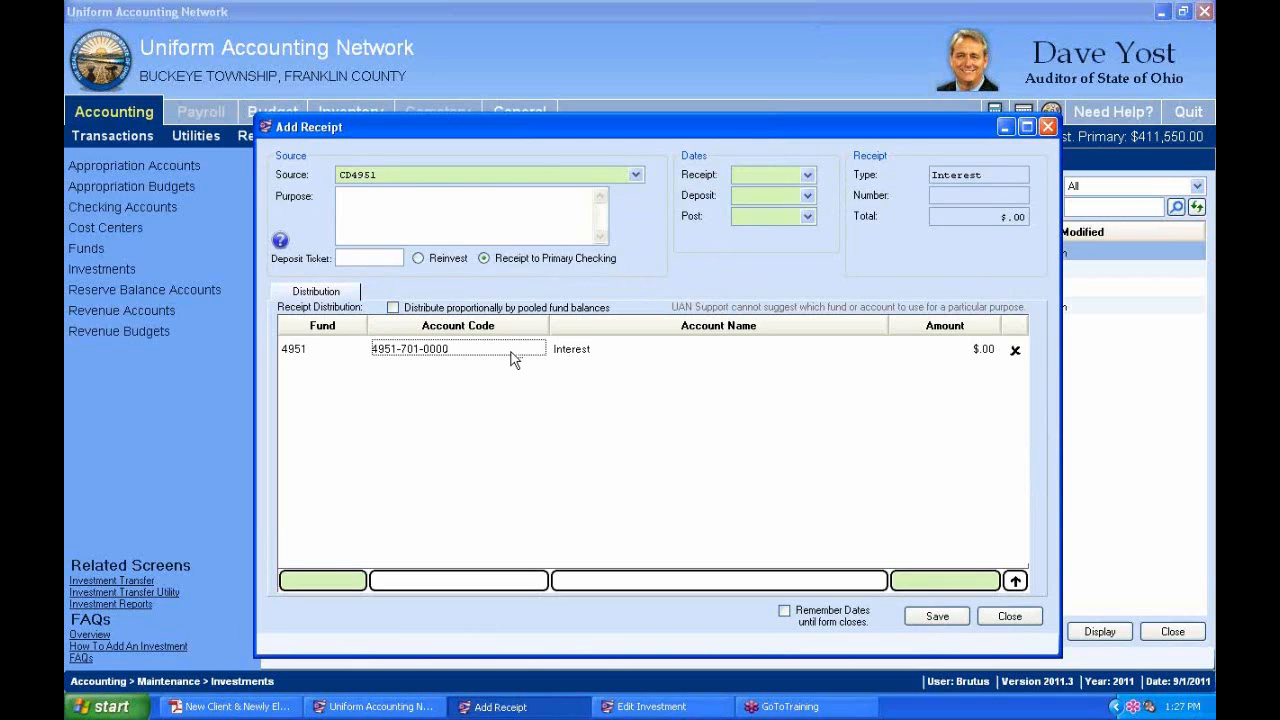
pyautogui.click(982, 349)
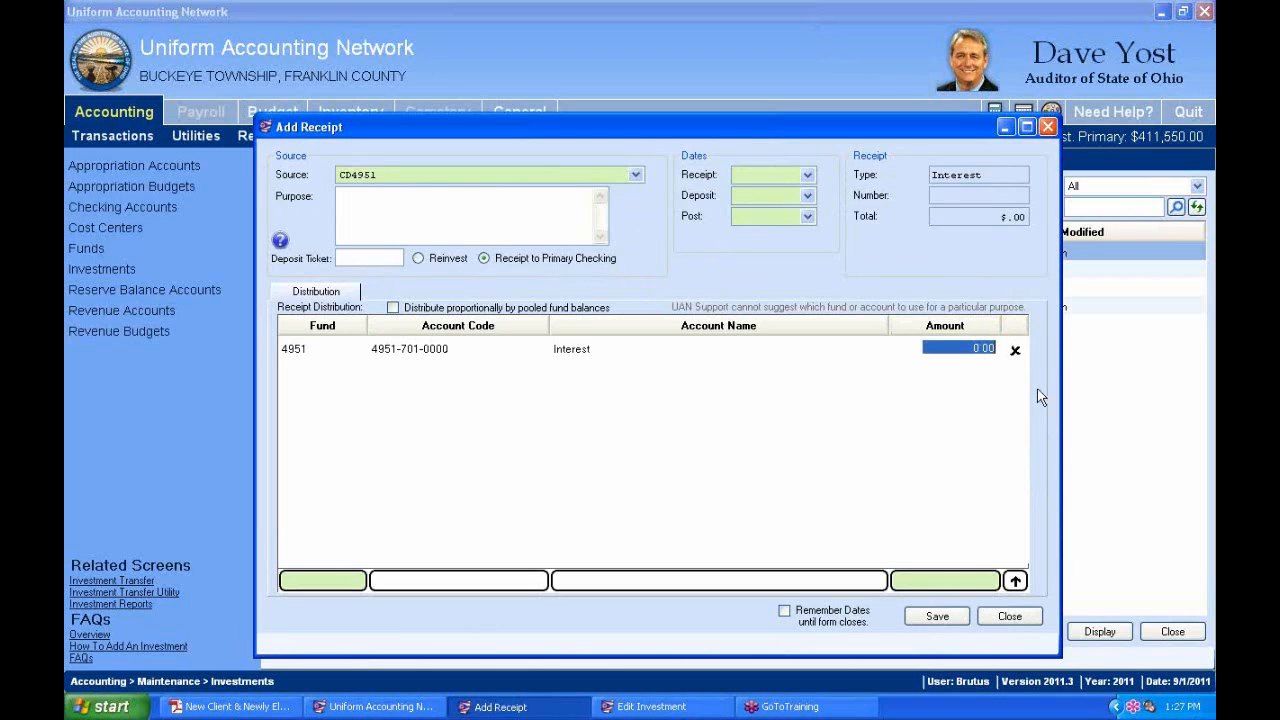
pyautogui.write('10')
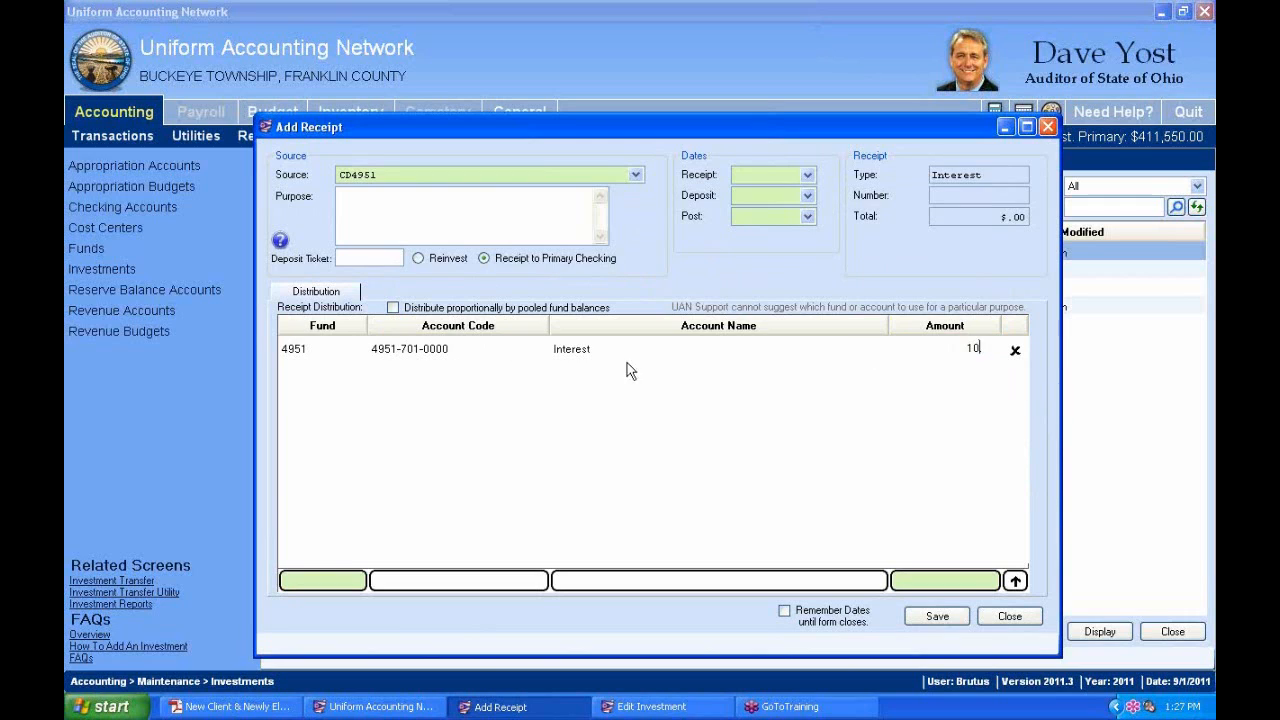
pyautogui.press('Tab')
pyautogui.click(463, 208)
# Review the line's fund and account code choices and check the Edit Investment window.
pyautogui.click(418, 358)
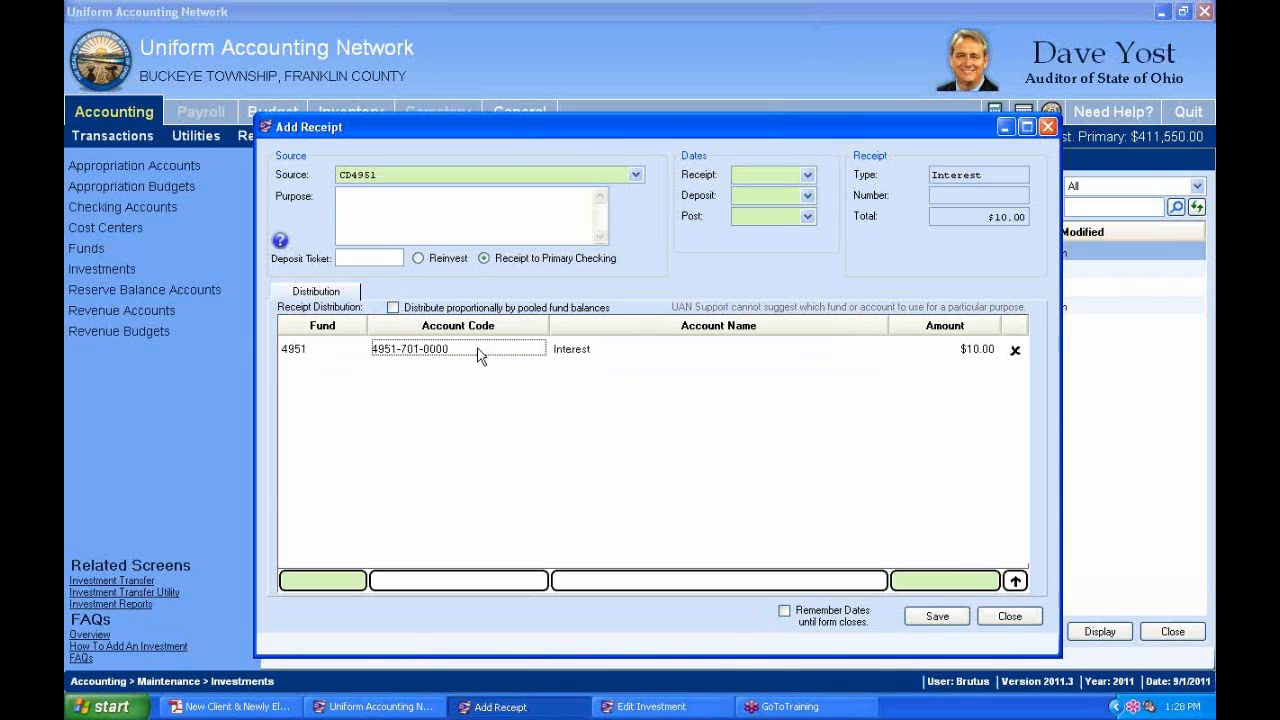
pyautogui.click(356, 348)
pyautogui.click(361, 349)
pyautogui.click(384, 349)
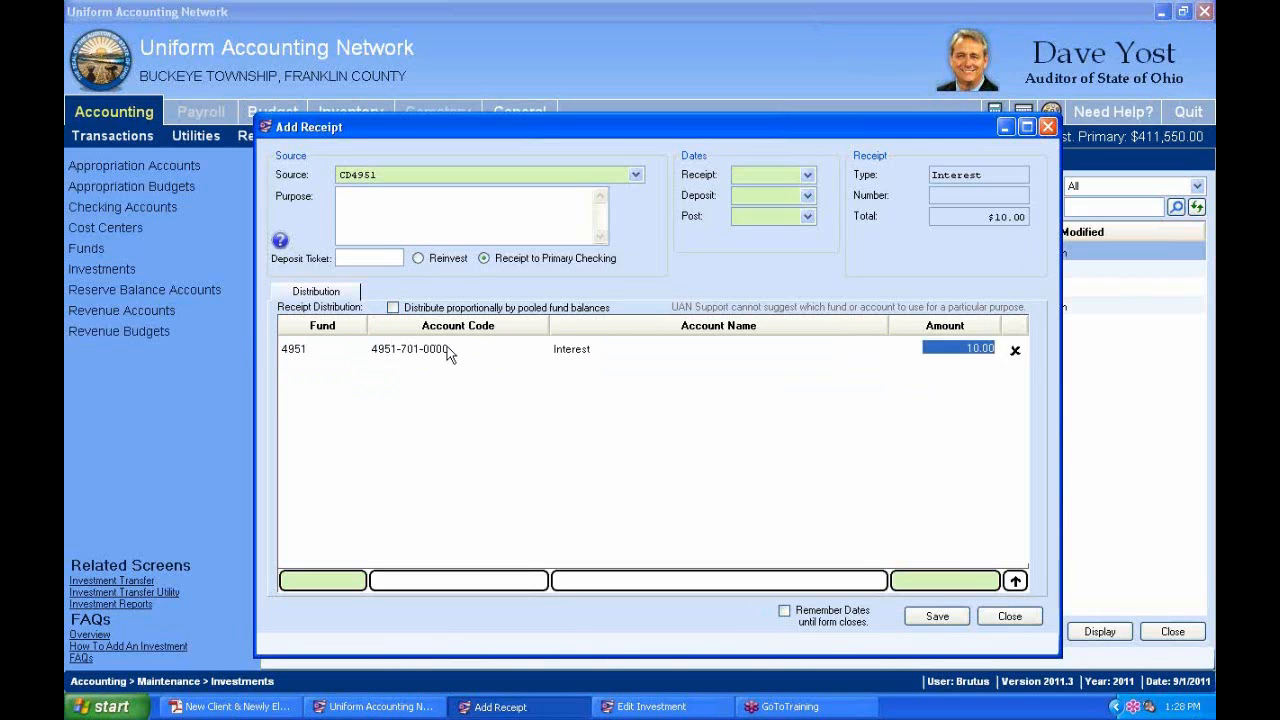
pyautogui.click(448, 349)
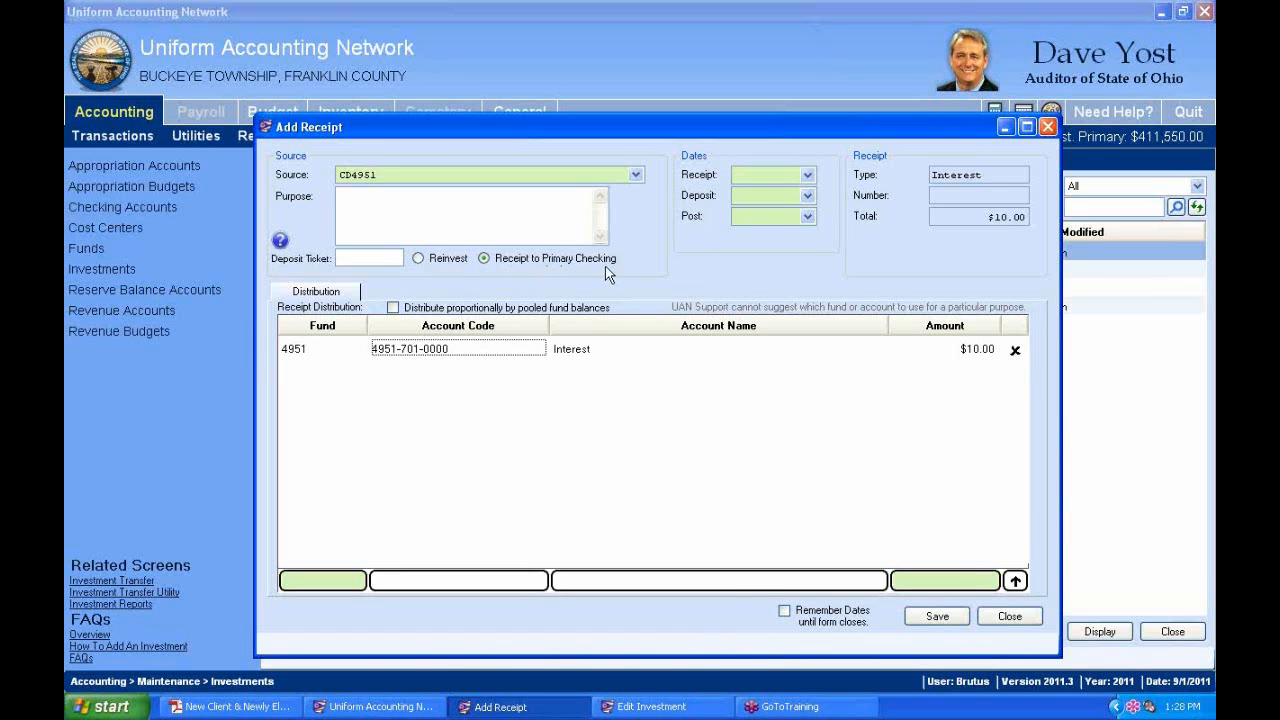
pyautogui.hotkey('alt', 'Tab')
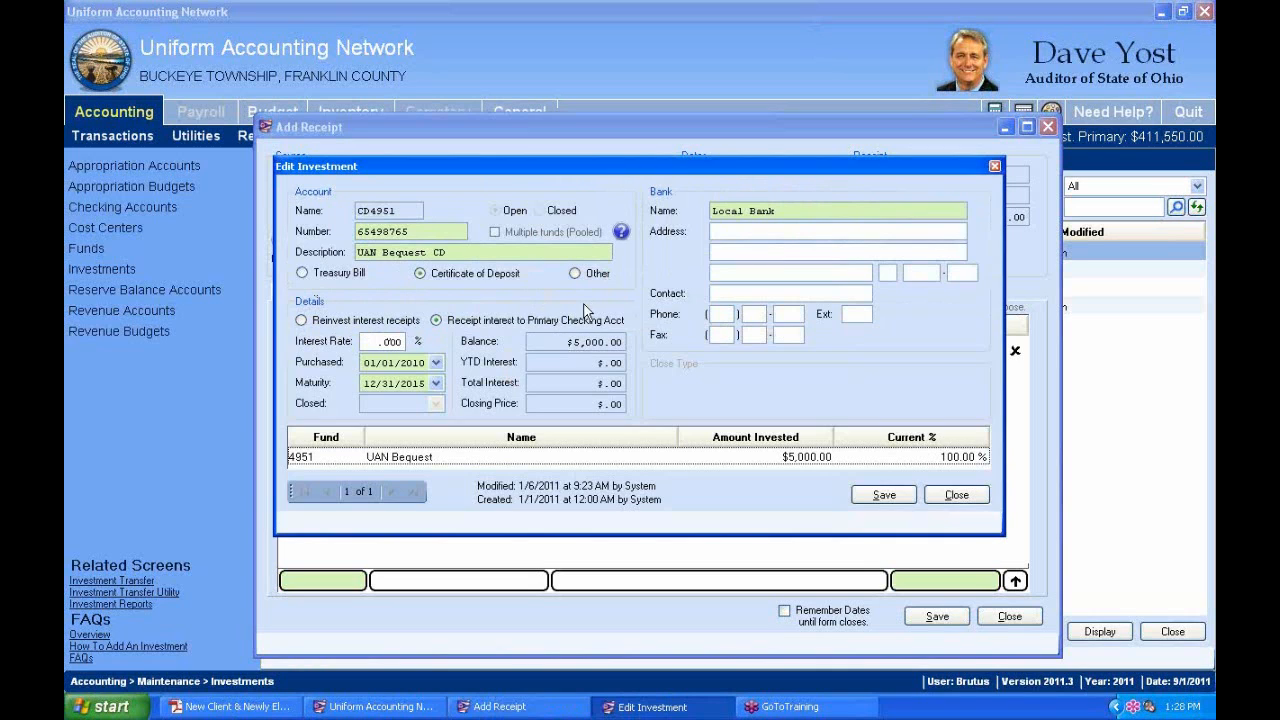
pyautogui.hotkey('alt', 'Tab')
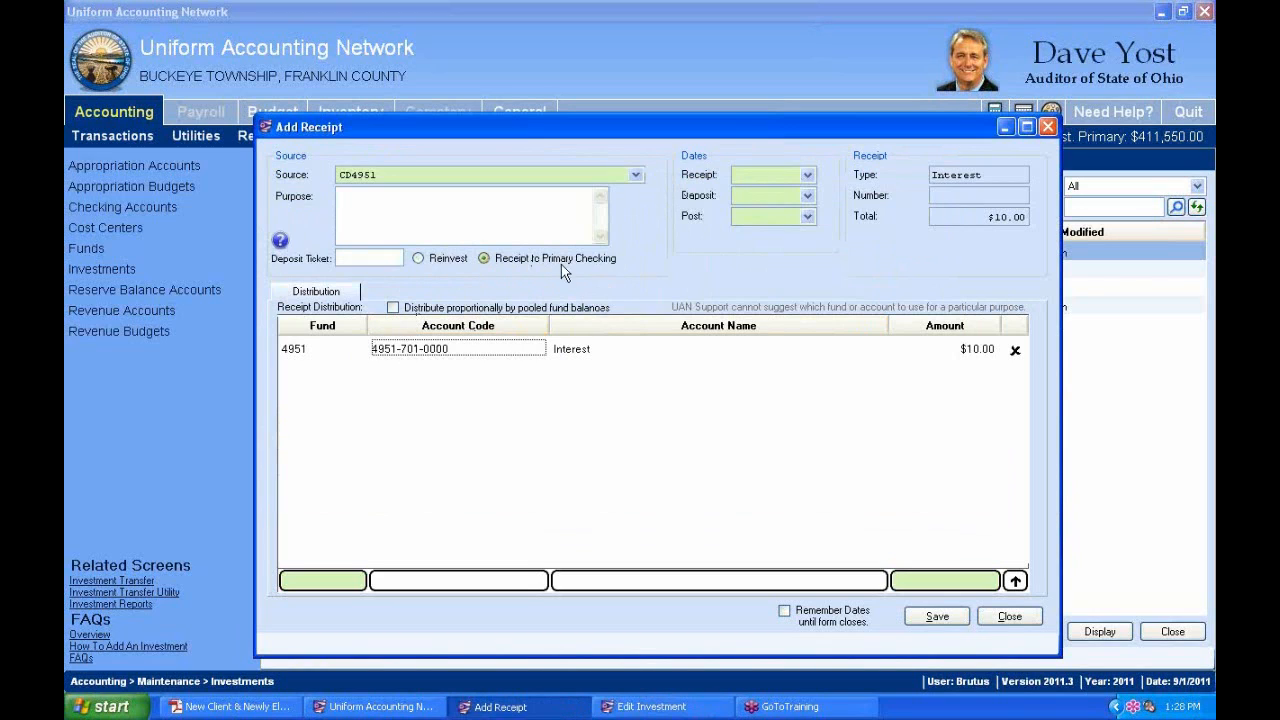
pyautogui.click(358, 348)
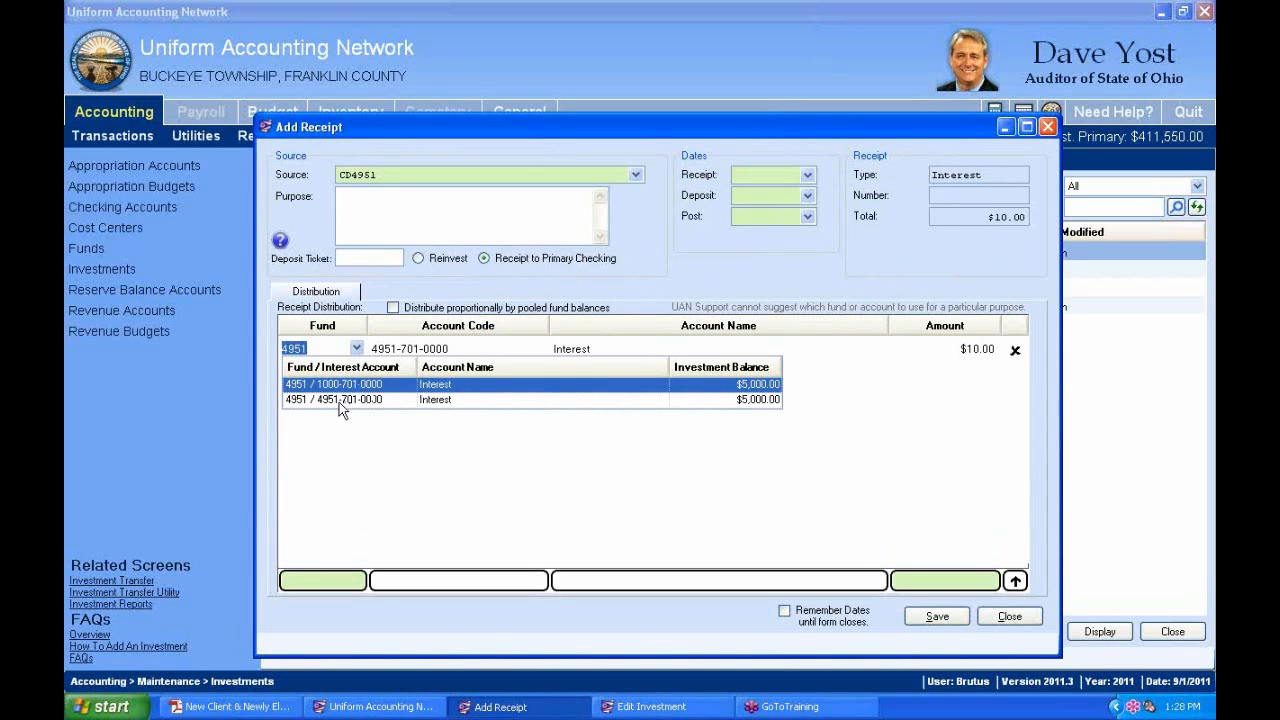
pyautogui.click(340, 400)
pyautogui.click(468, 356)
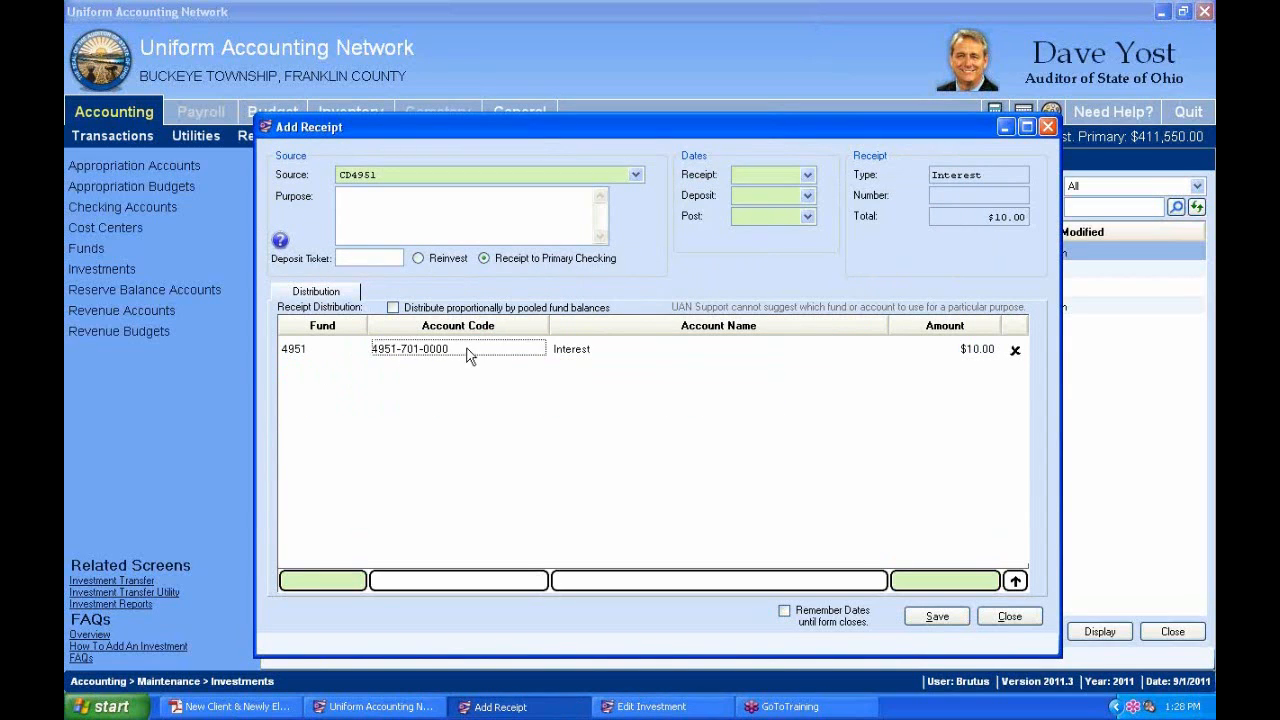
pyautogui.click(356, 348)
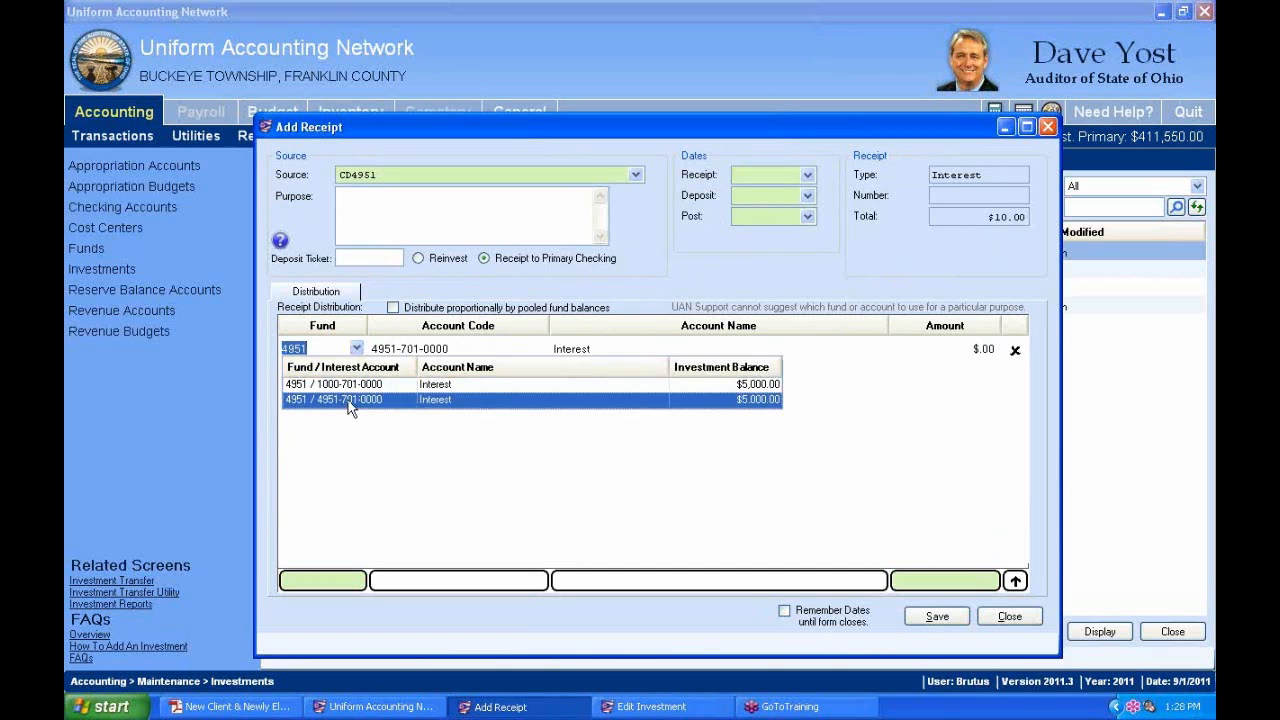
pyautogui.click(340, 400)
pyautogui.click(356, 348)
pyautogui.click(350, 383)
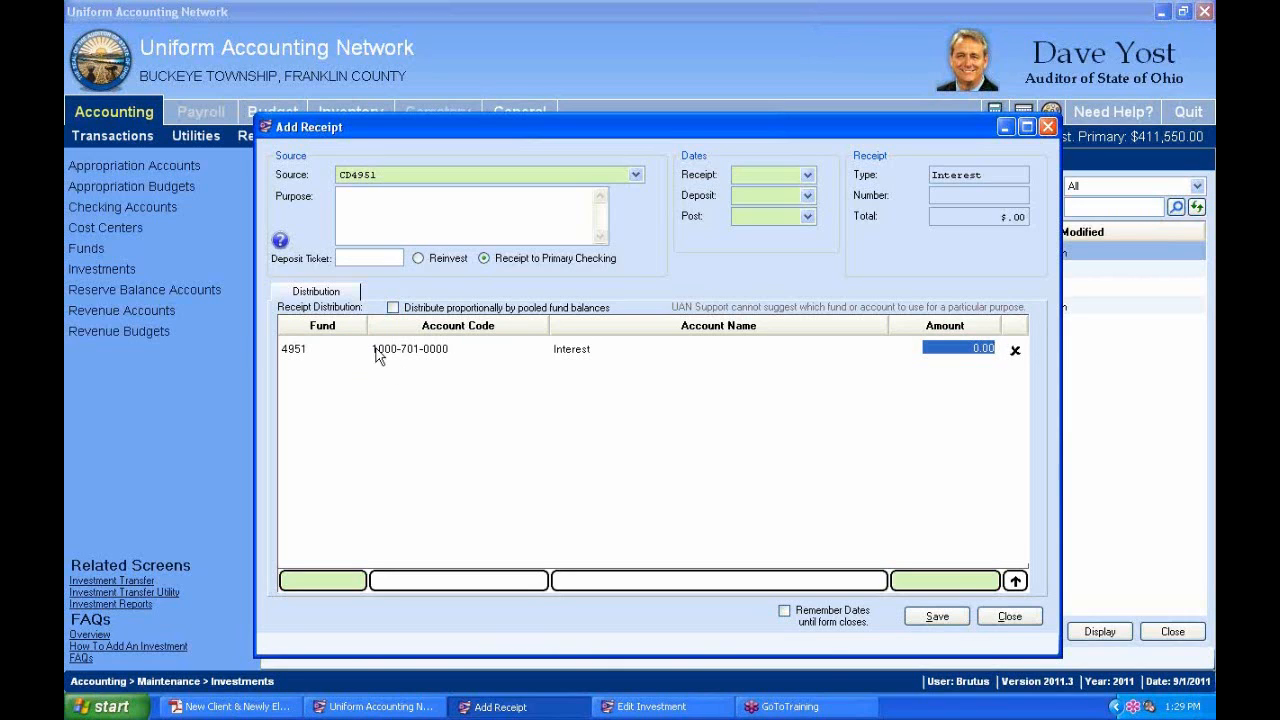
# Set the receipt to Reinvest and reselect the fund 4951 entry on the line.
pyautogui.click(490, 261)
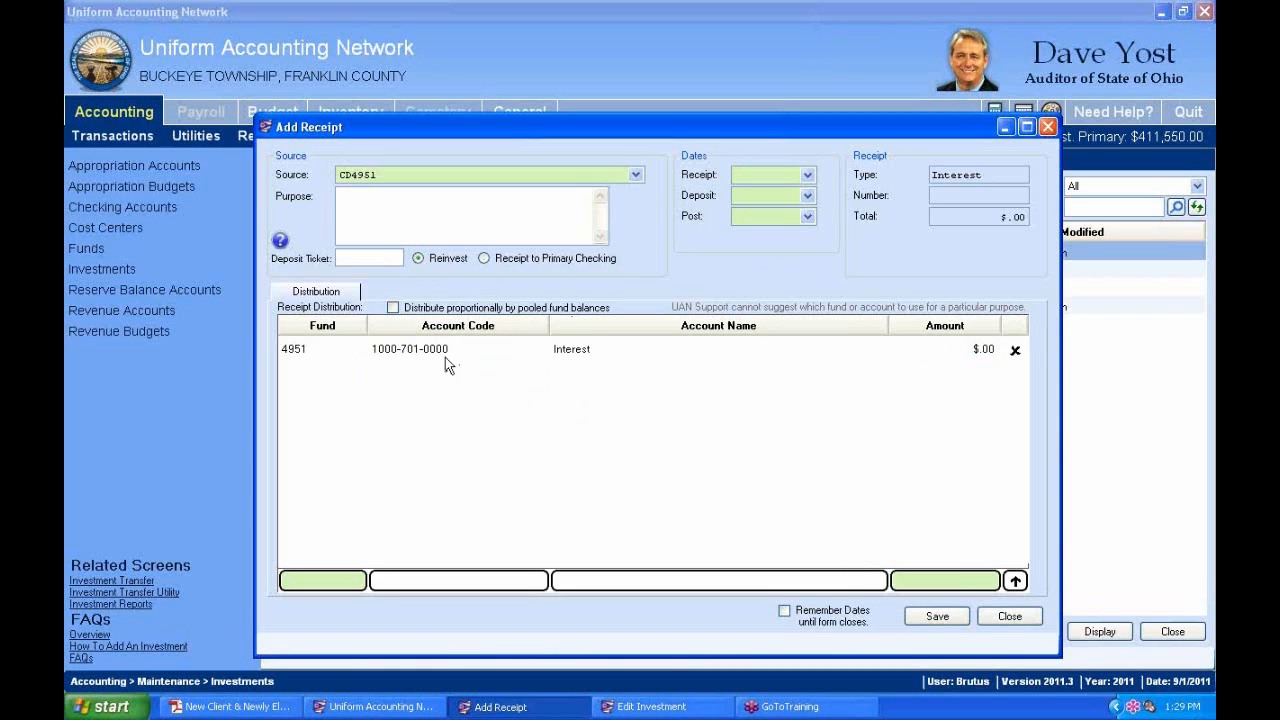
pyautogui.click(357, 349)
pyautogui.click(340, 384)
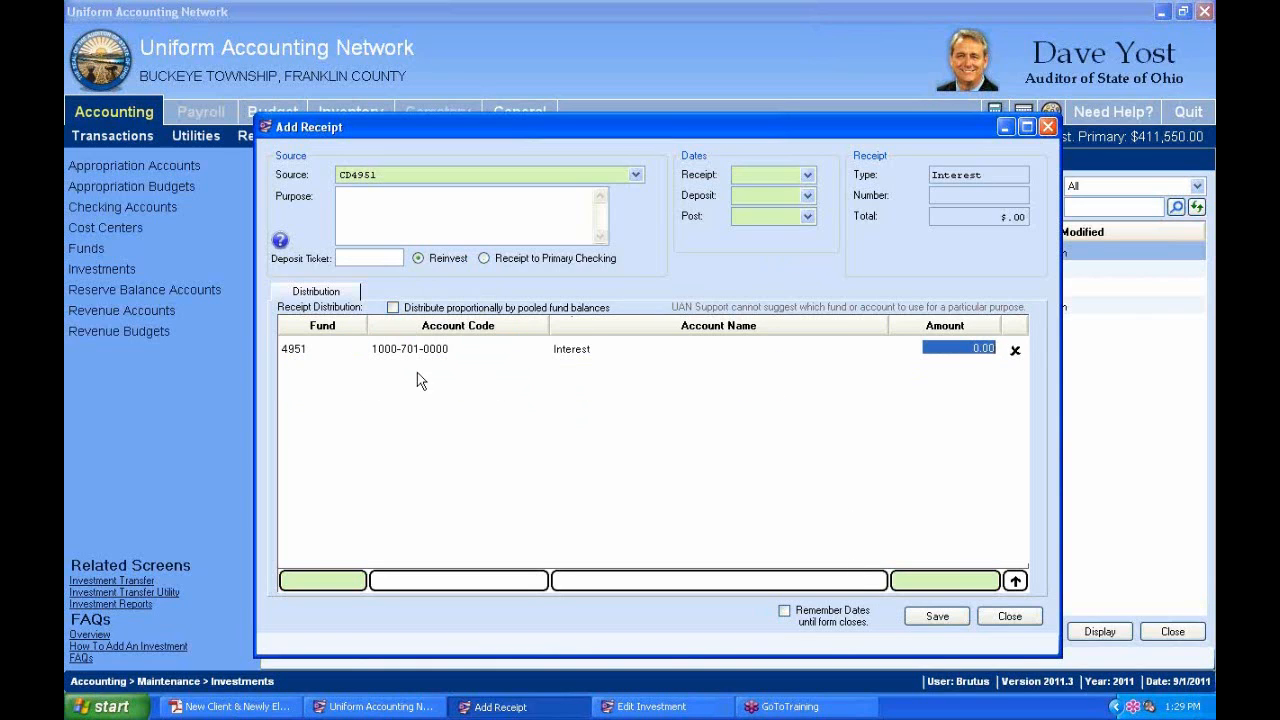
pyautogui.click(357, 349)
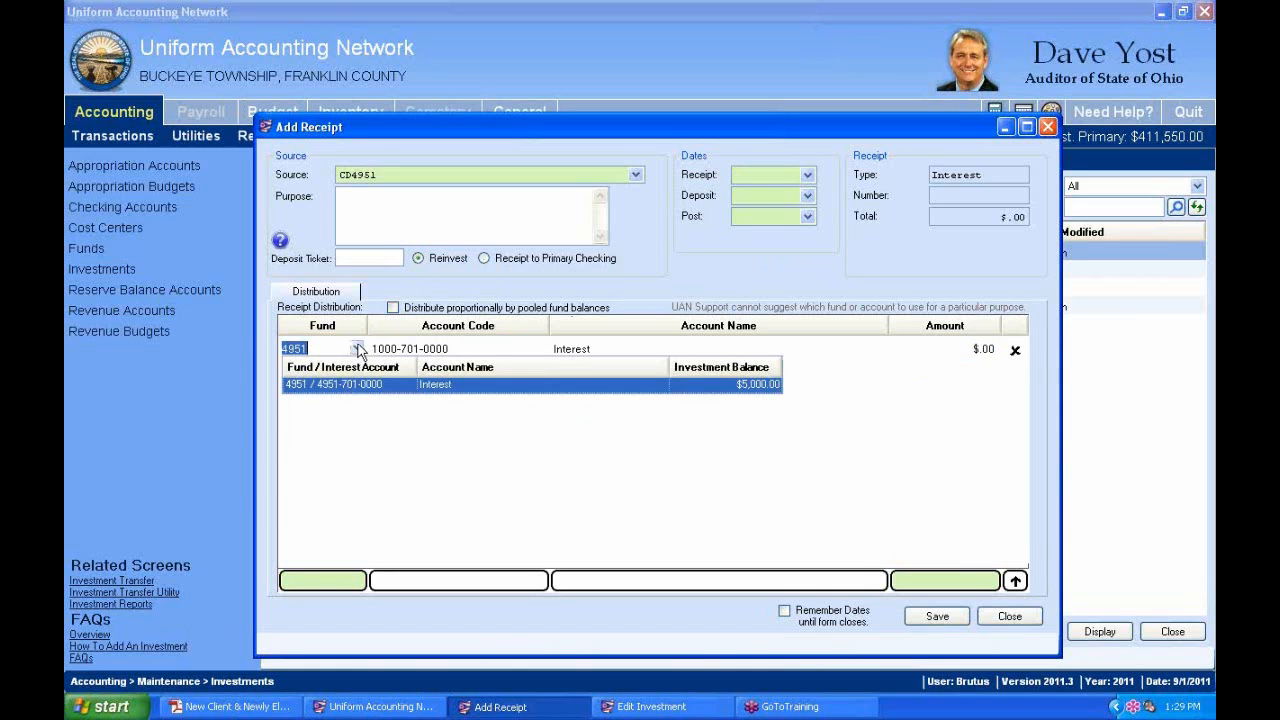
pyautogui.click(346, 387)
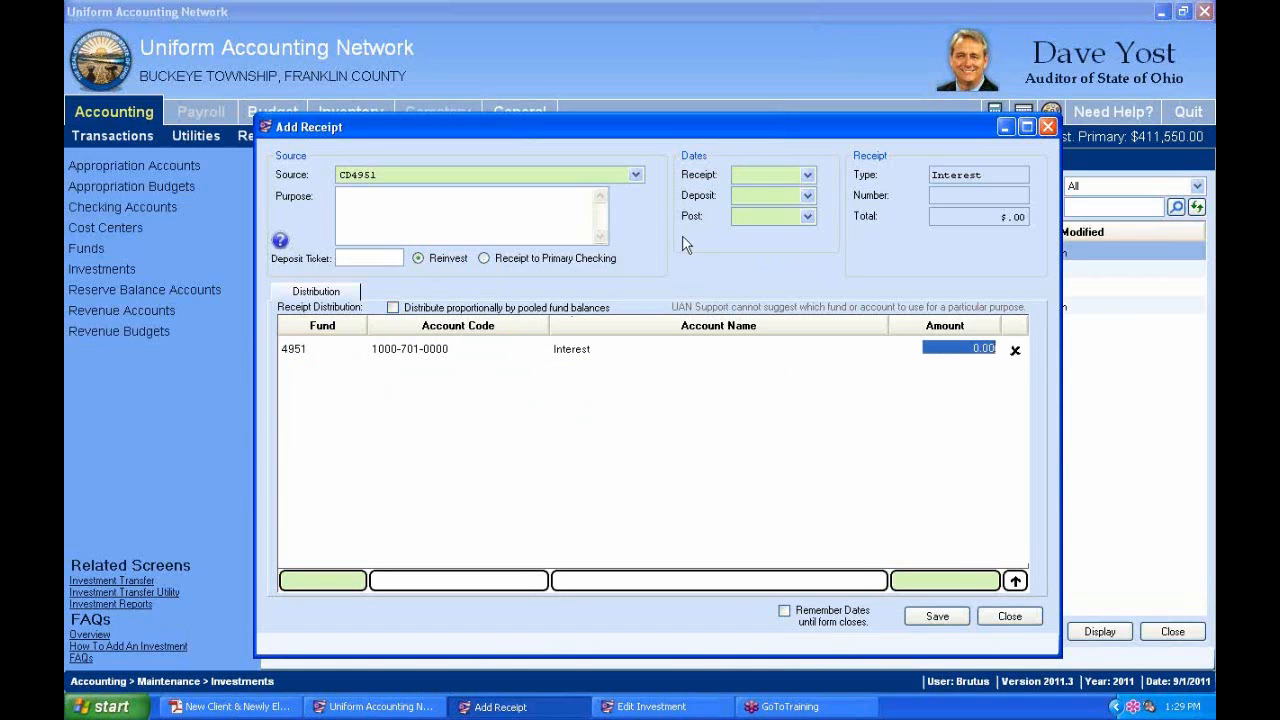
# Set the receipt, deposit and post dates to 09/01/2011.
pyautogui.click(807, 175)
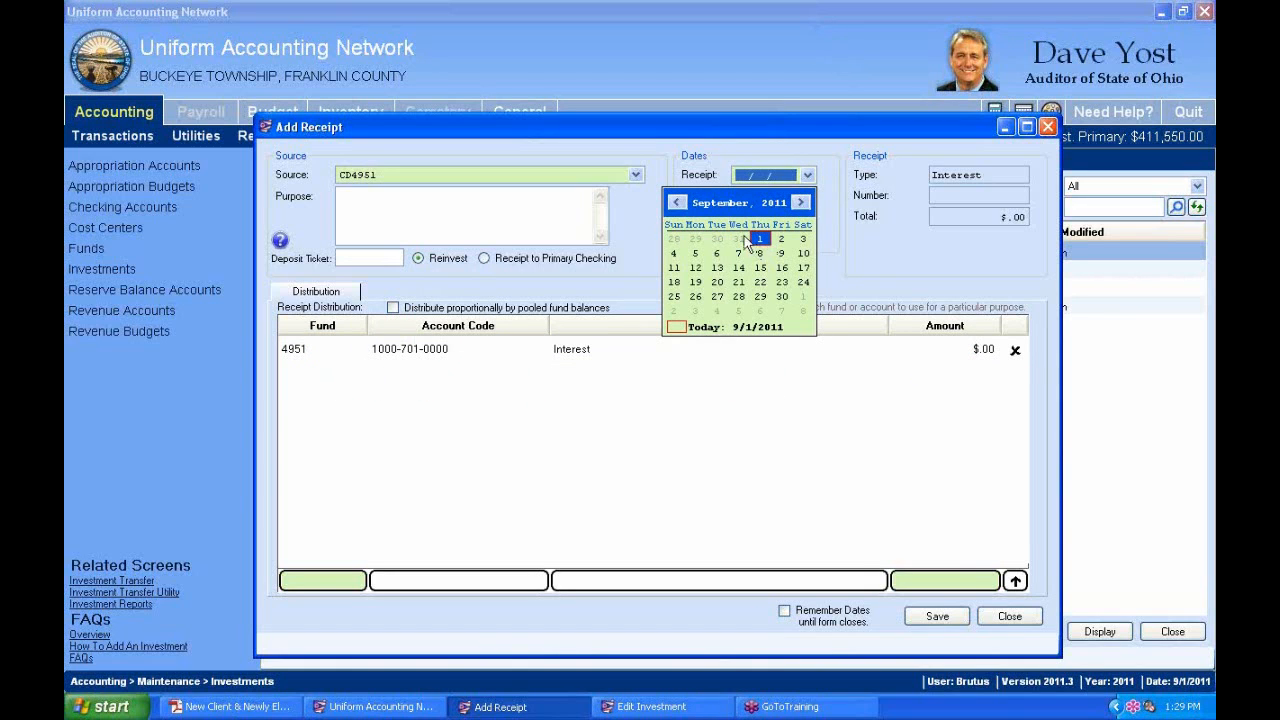
pyautogui.click(760, 240)
pyautogui.click(807, 196)
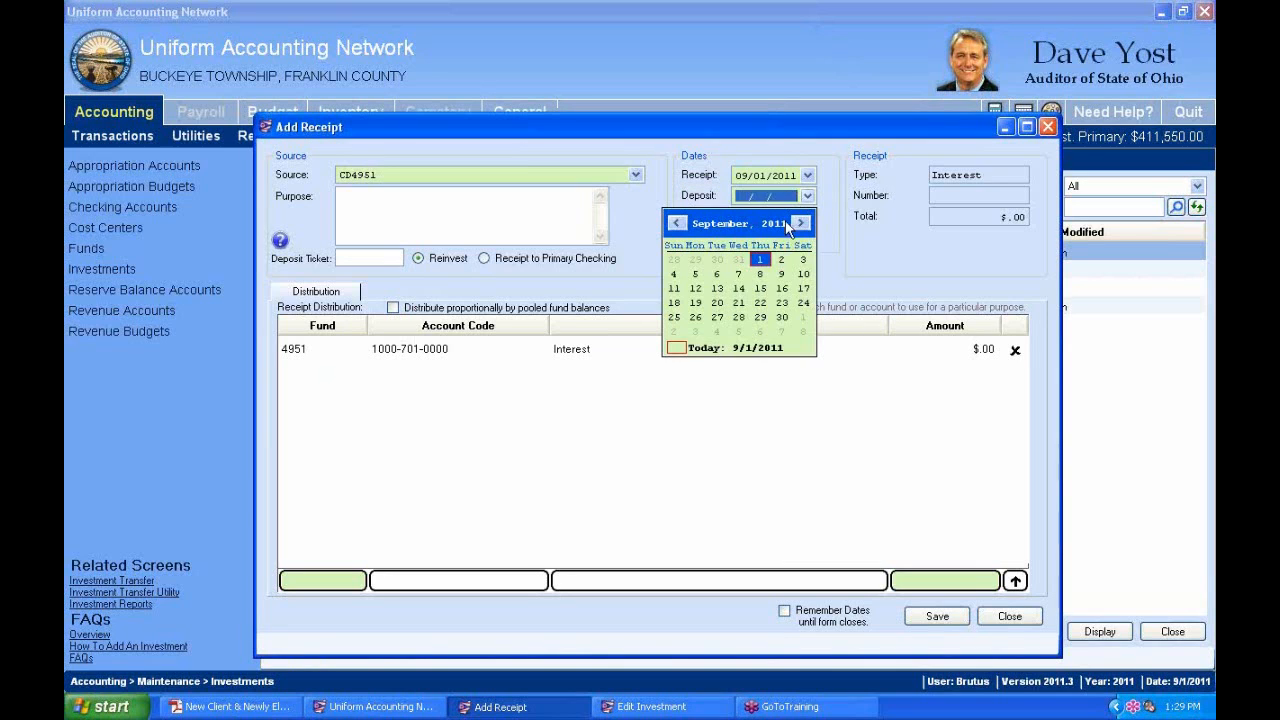
pyautogui.click(760, 259)
pyautogui.click(807, 217)
pyautogui.click(768, 285)
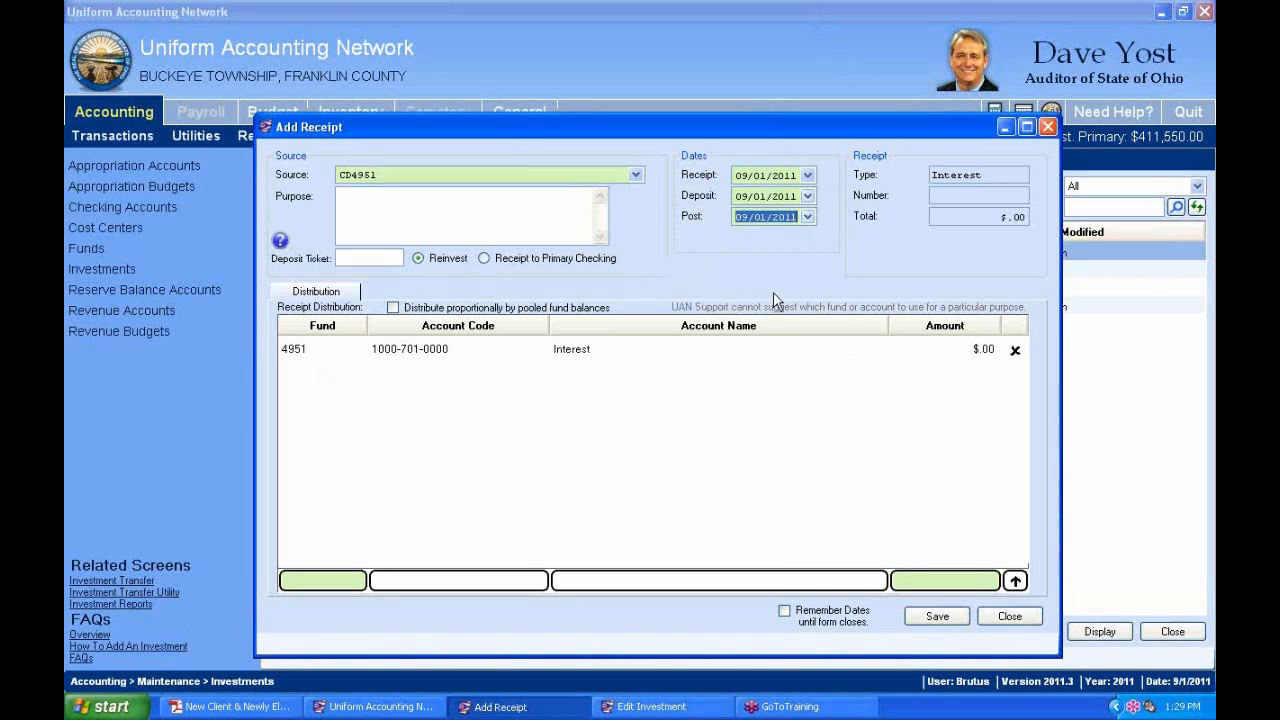
# Enter a $10.00 amount on the line and retry saving the receipt.
pyautogui.click(933, 619)
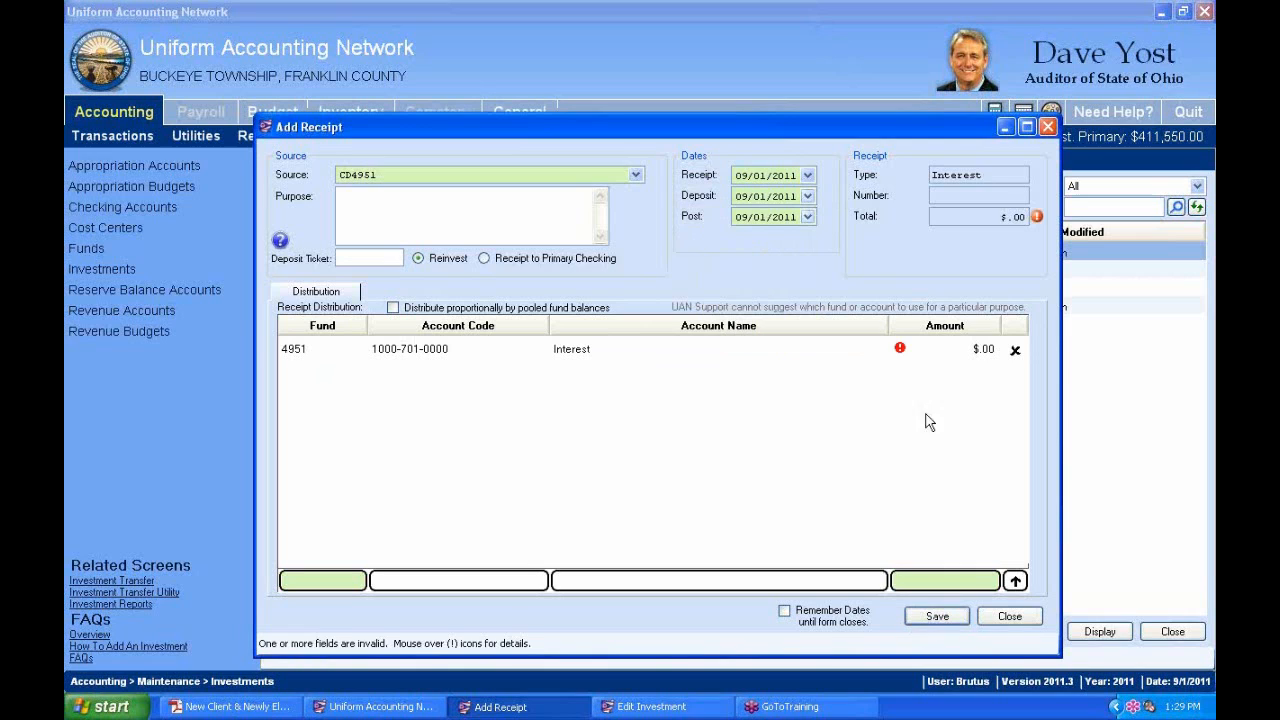
pyautogui.moveTo(901, 357)
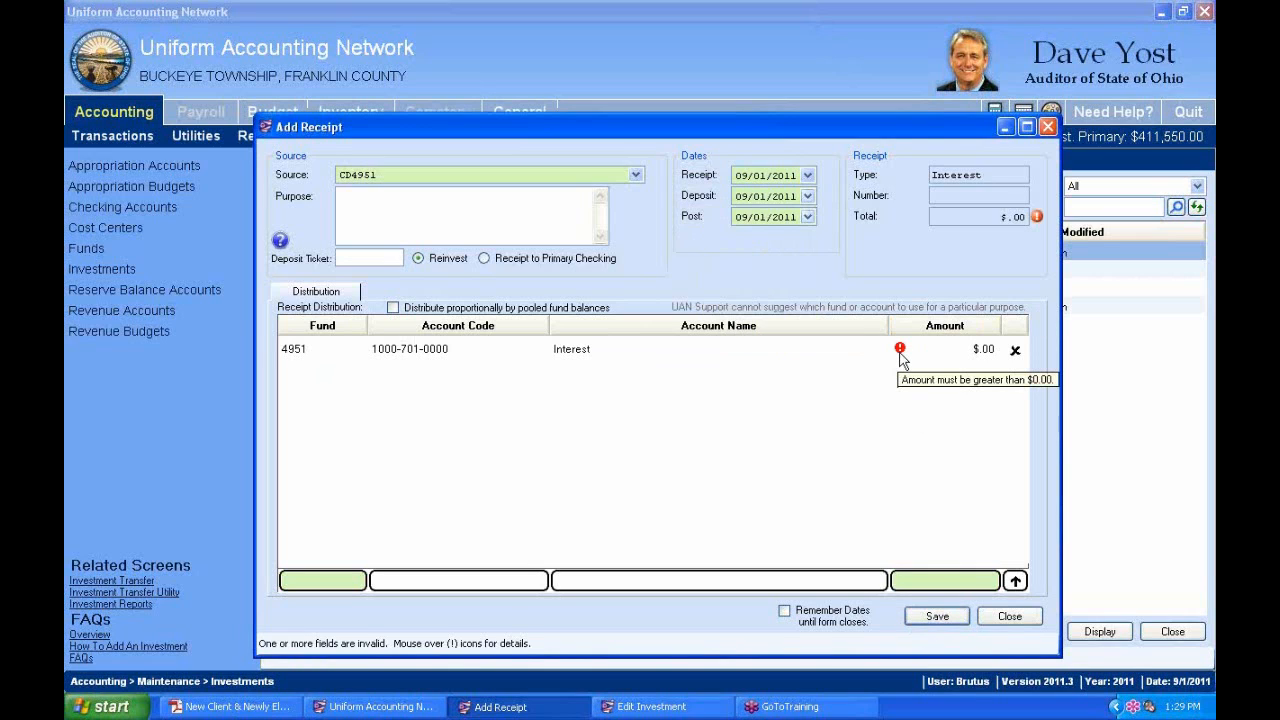
pyautogui.click(959, 352)
pyautogui.write('10')
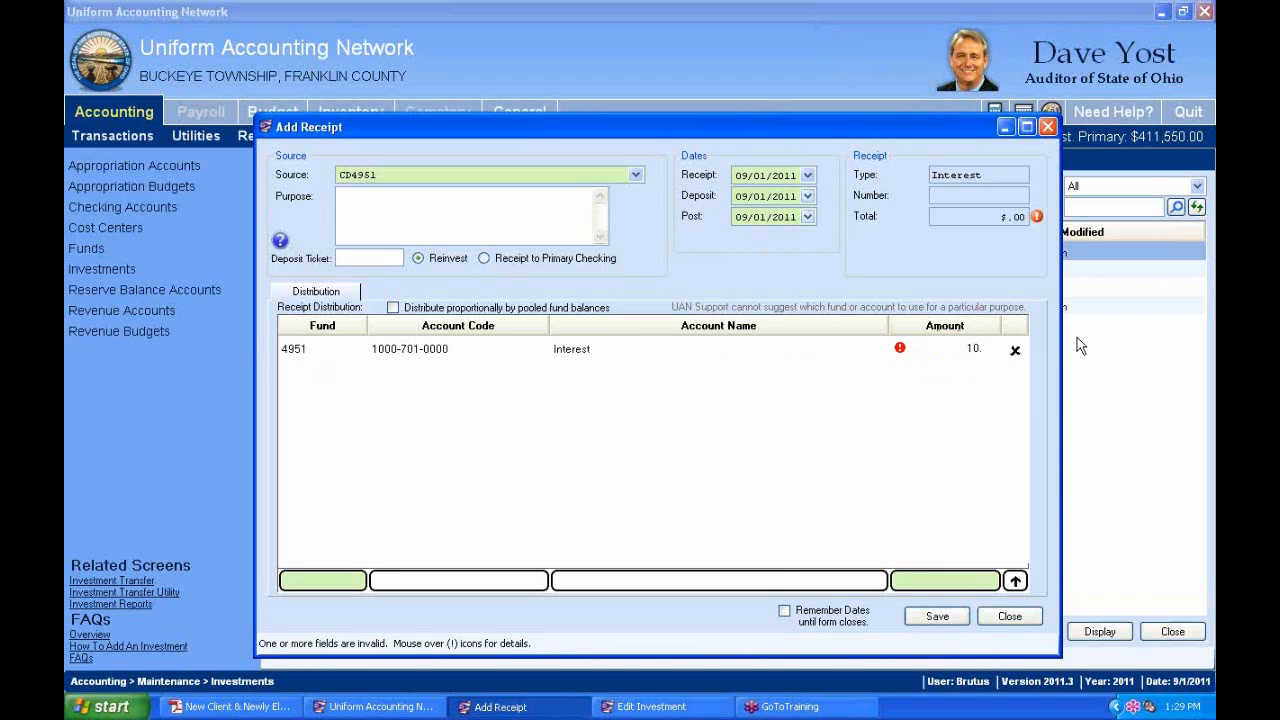
pyautogui.click(778, 353)
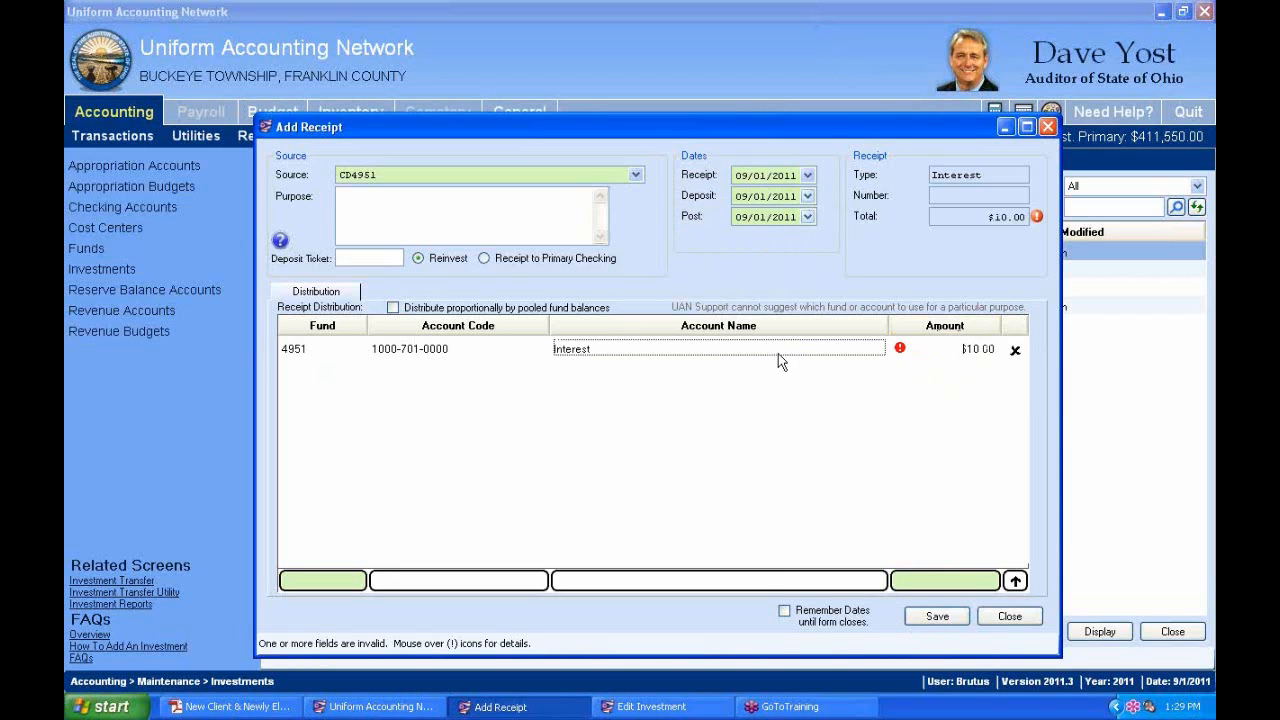
pyautogui.click(937, 616)
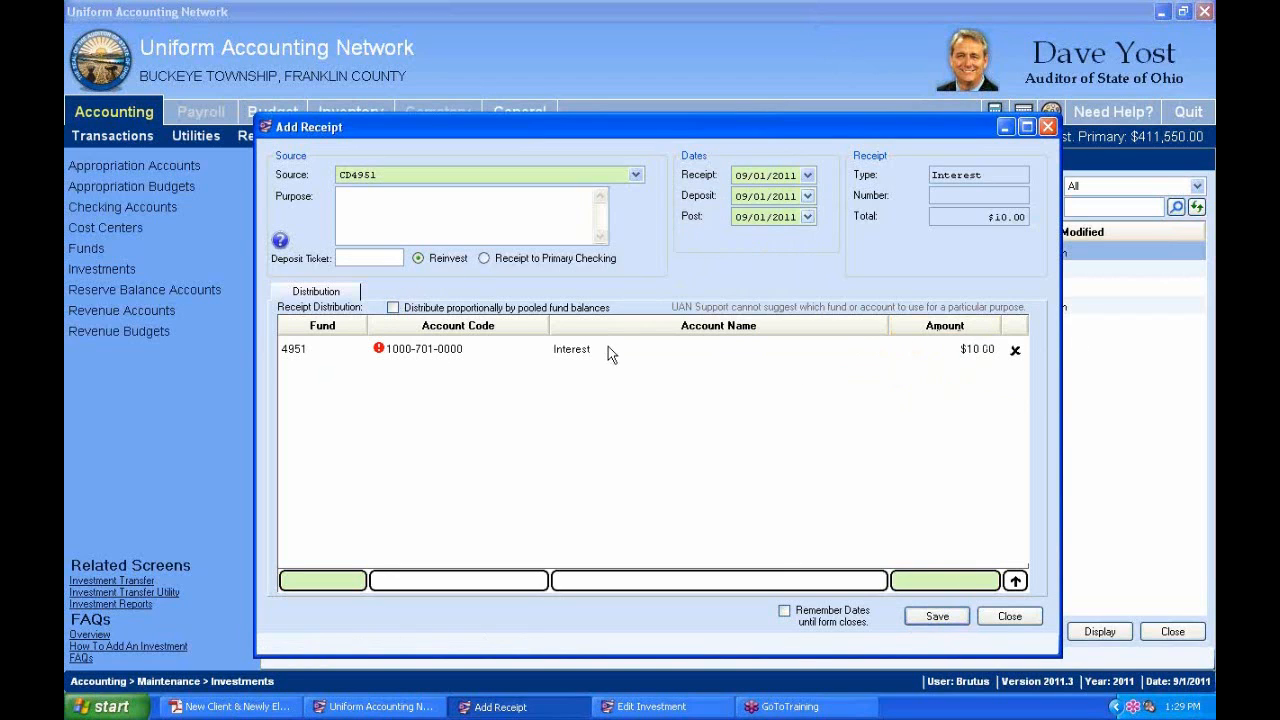
pyautogui.moveTo(380, 353)
pyautogui.click(381, 358)
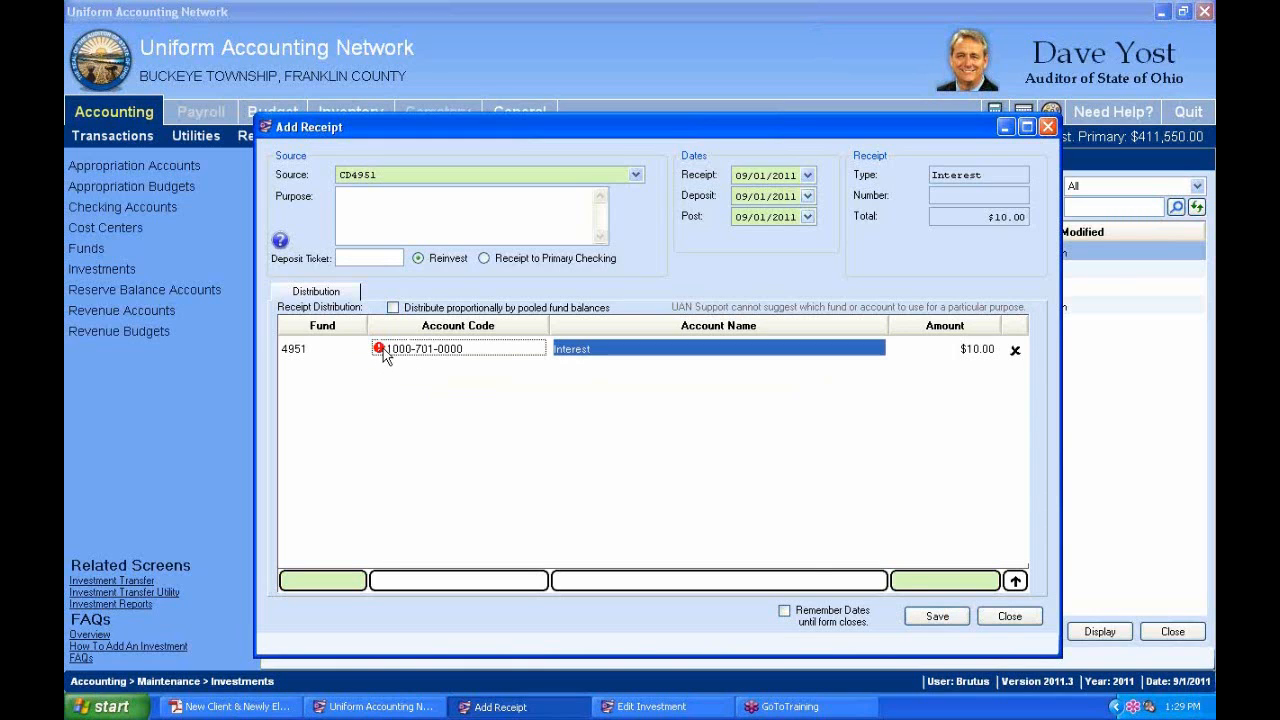
pyautogui.click(946, 609)
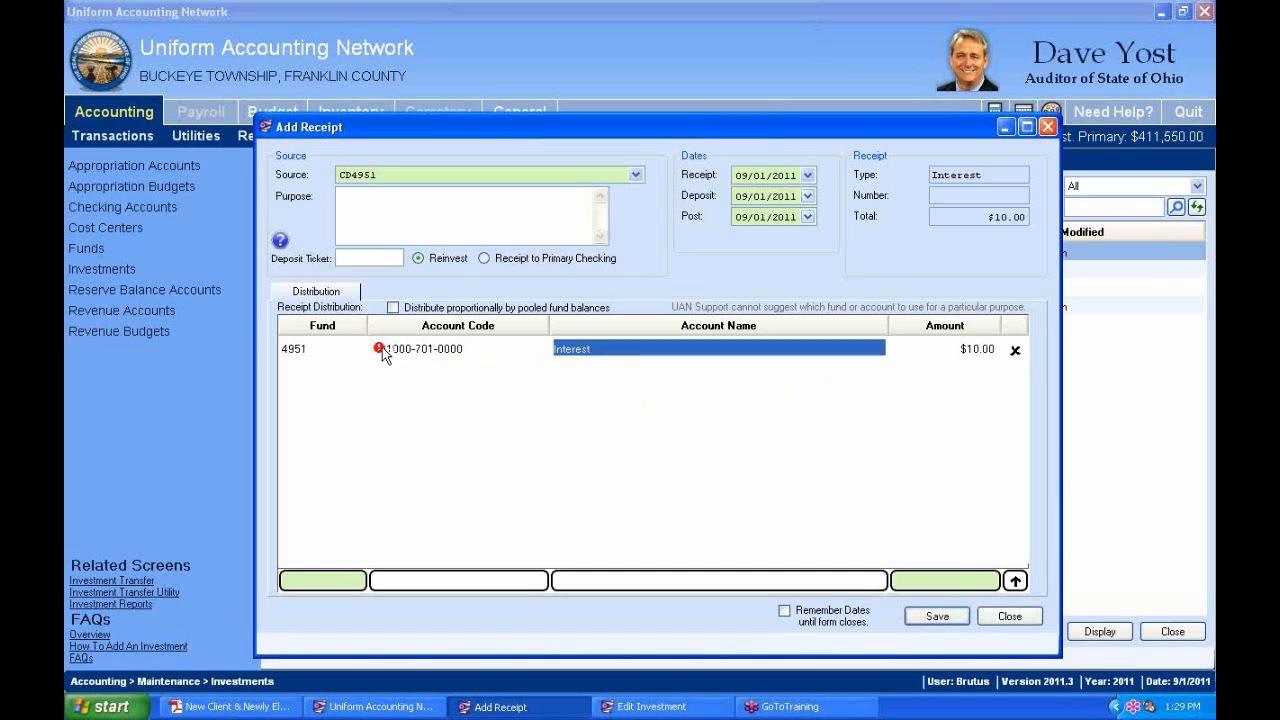
pyautogui.click(935, 617)
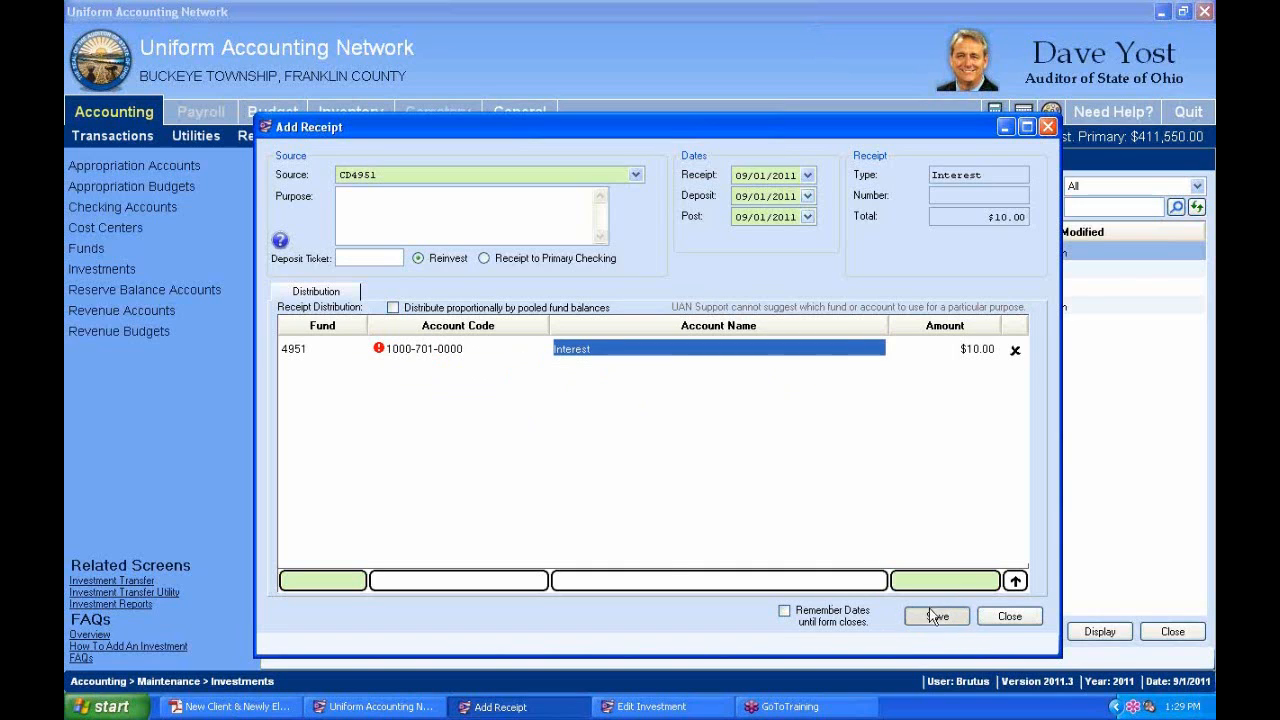
pyautogui.click(381, 350)
pyautogui.moveTo(380, 352)
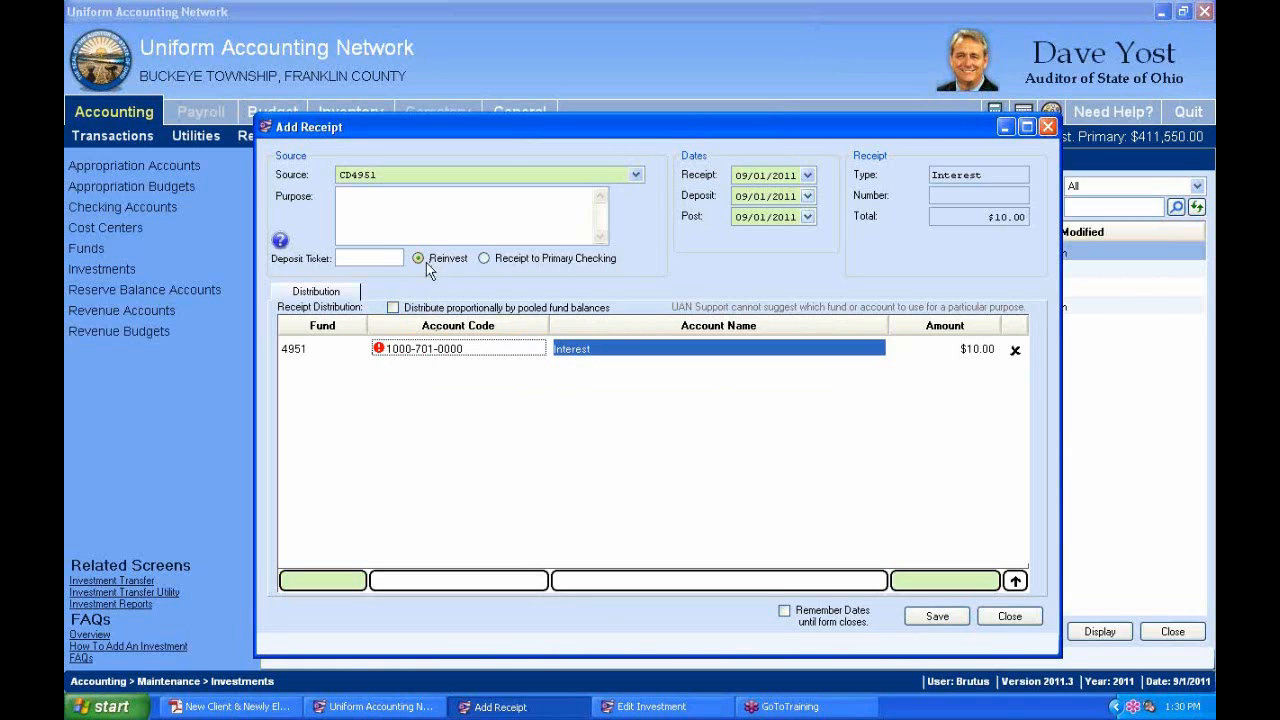
# Inspect fund 4951 UAN Bequest's settings, close them, and return to the investments and receipts lists.
pyautogui.click(90, 266)
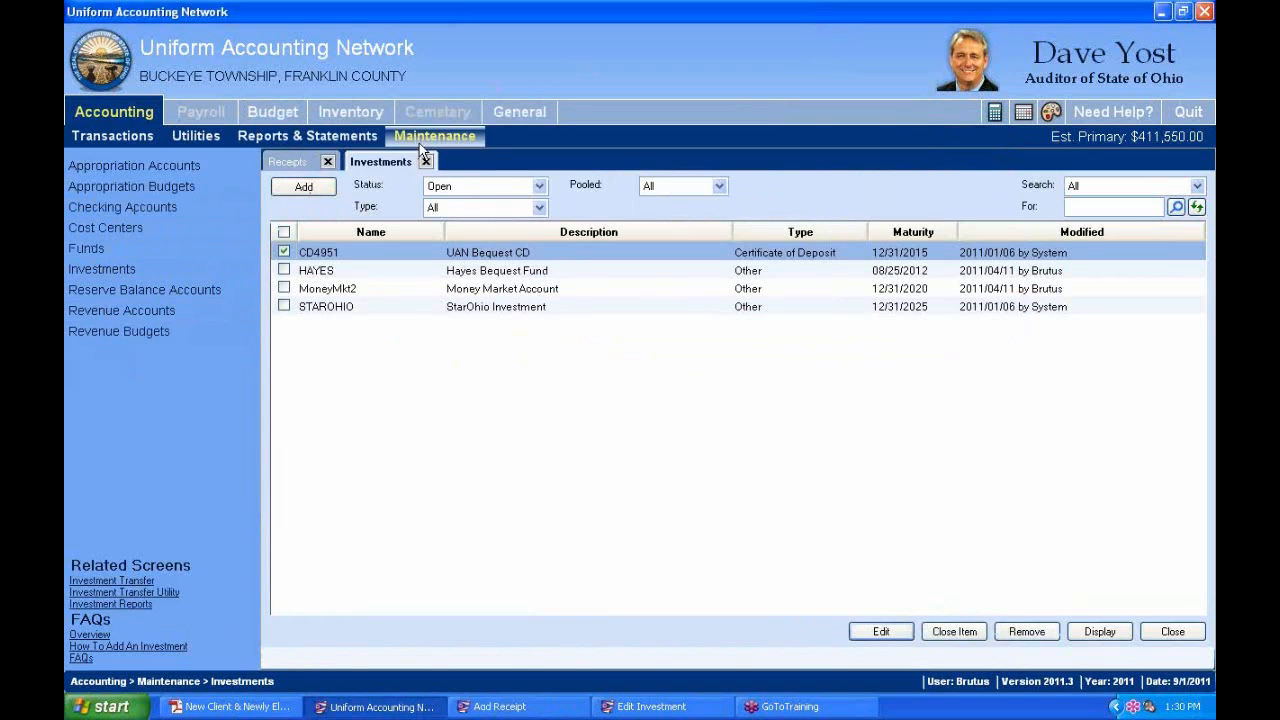
pyautogui.click(86, 248)
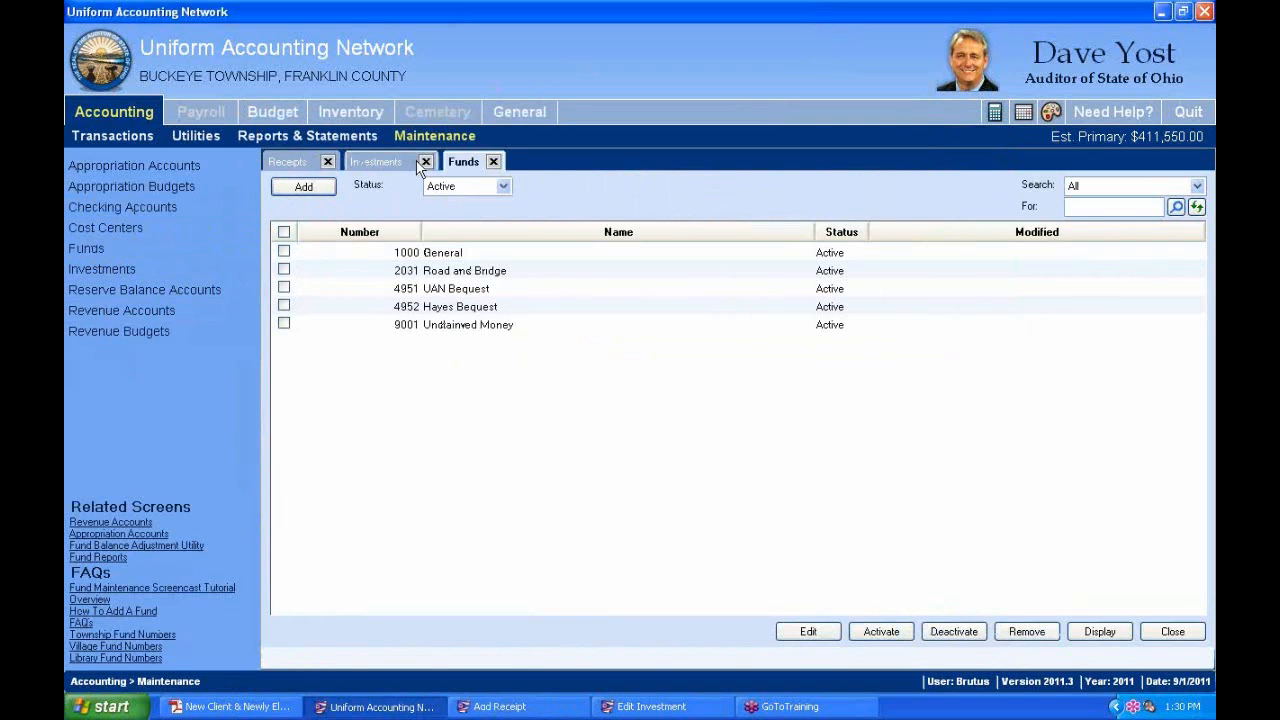
pyautogui.click(284, 288)
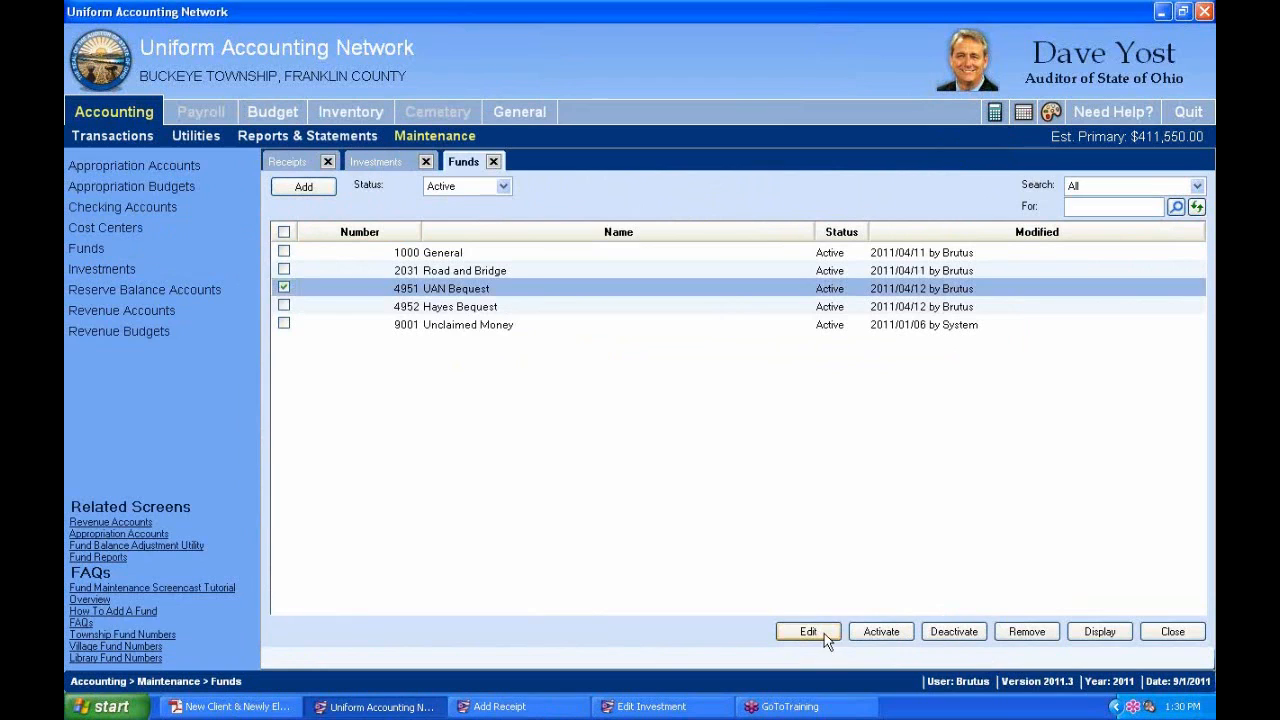
pyautogui.click(822, 633)
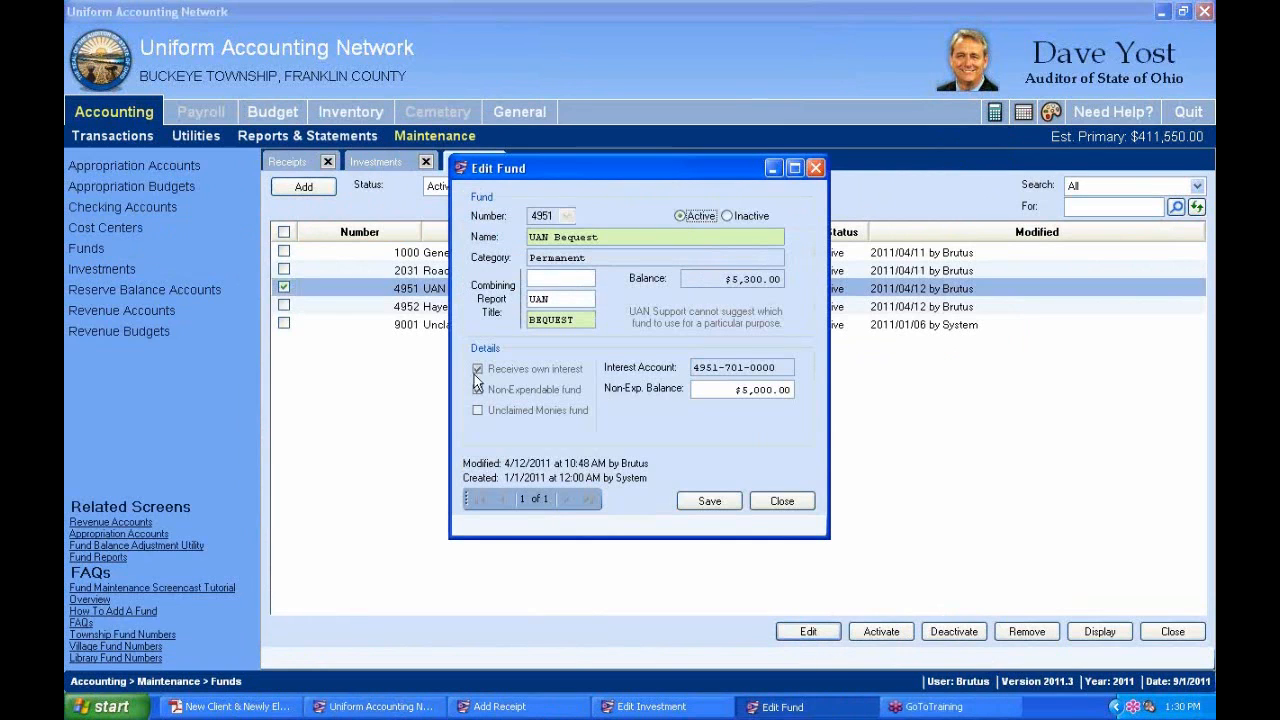
pyautogui.click(816, 170)
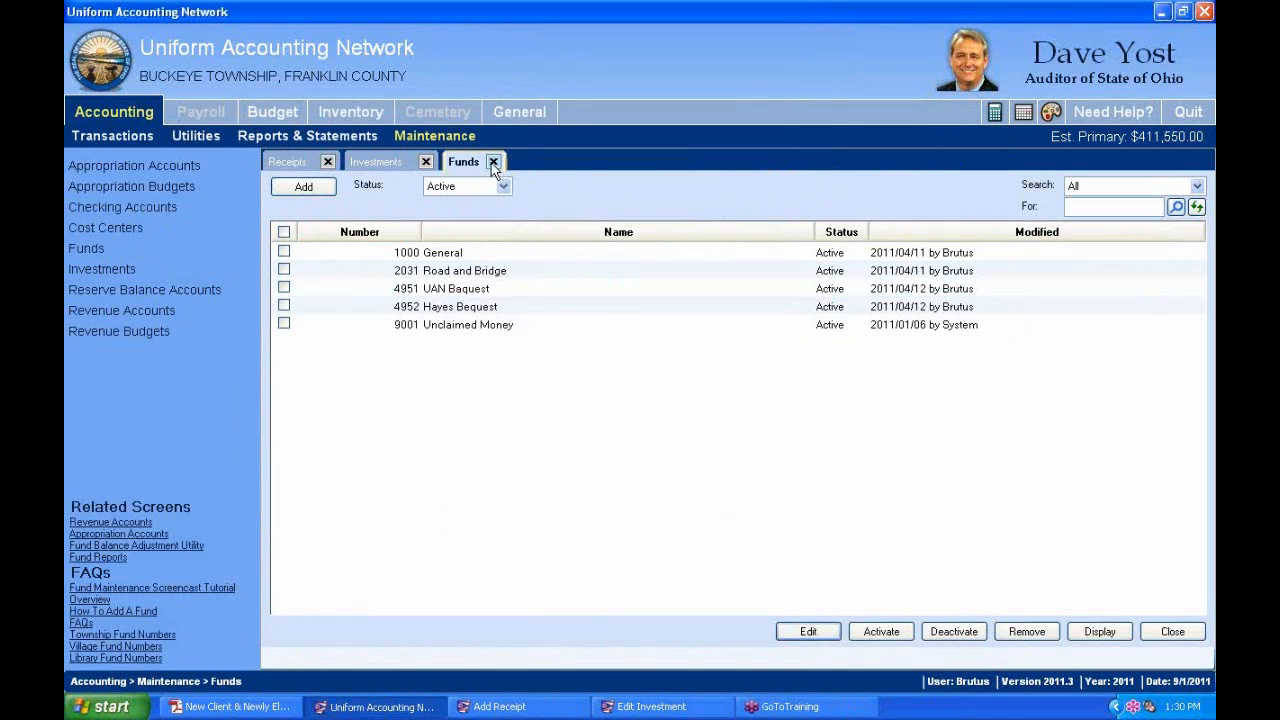
pyautogui.click(400, 162)
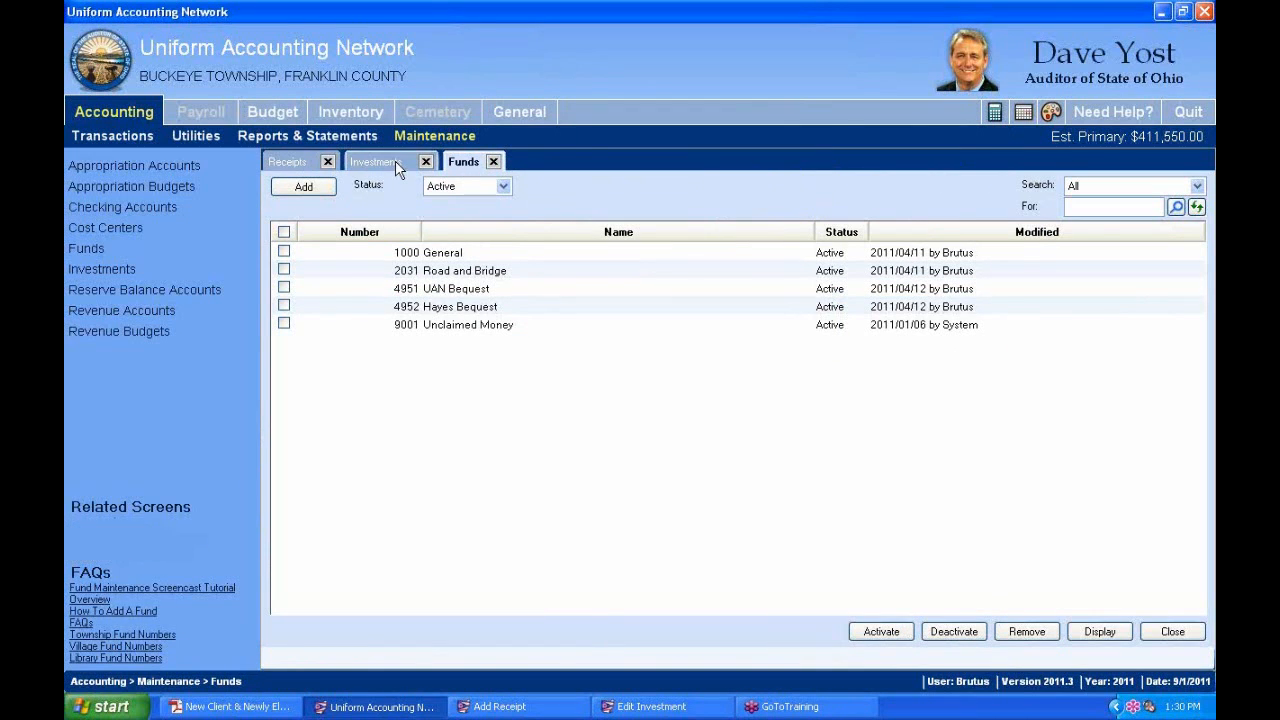
pyautogui.click(290, 162)
pyautogui.click(680, 706)
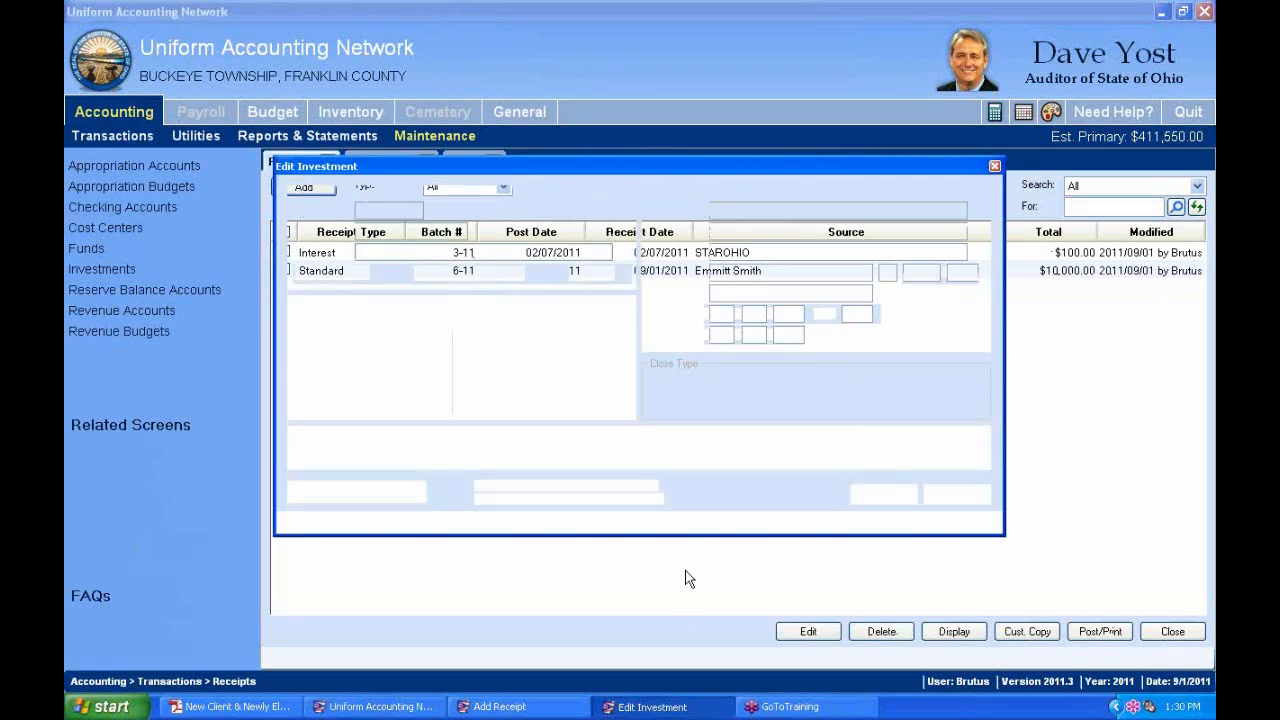
pyautogui.click(563, 710)
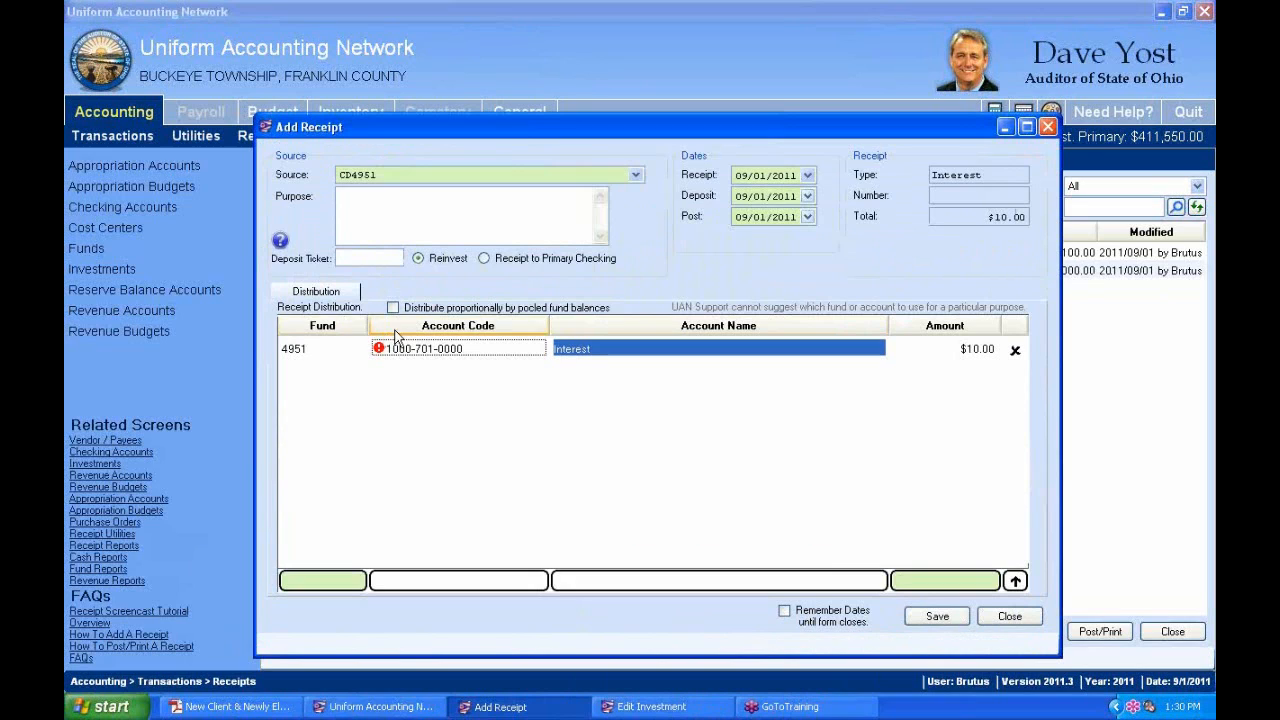
pyautogui.click(357, 349)
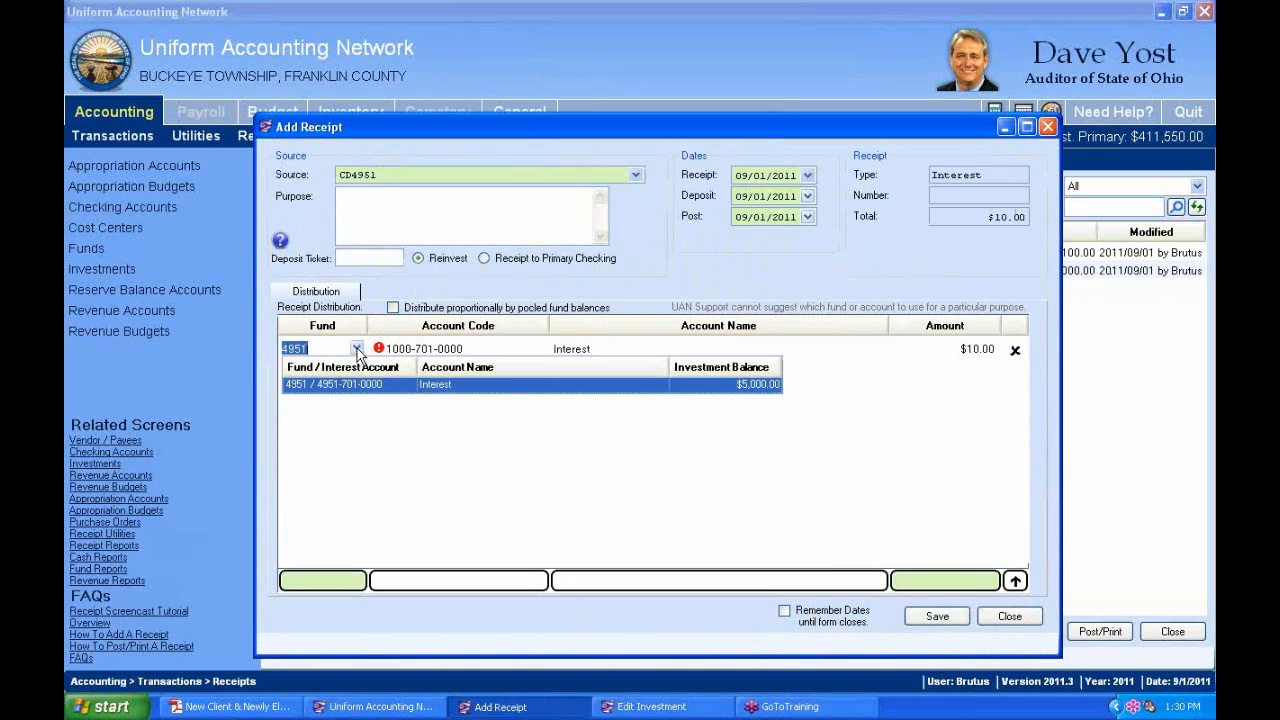
pyautogui.click(343, 384)
pyautogui.click(484, 258)
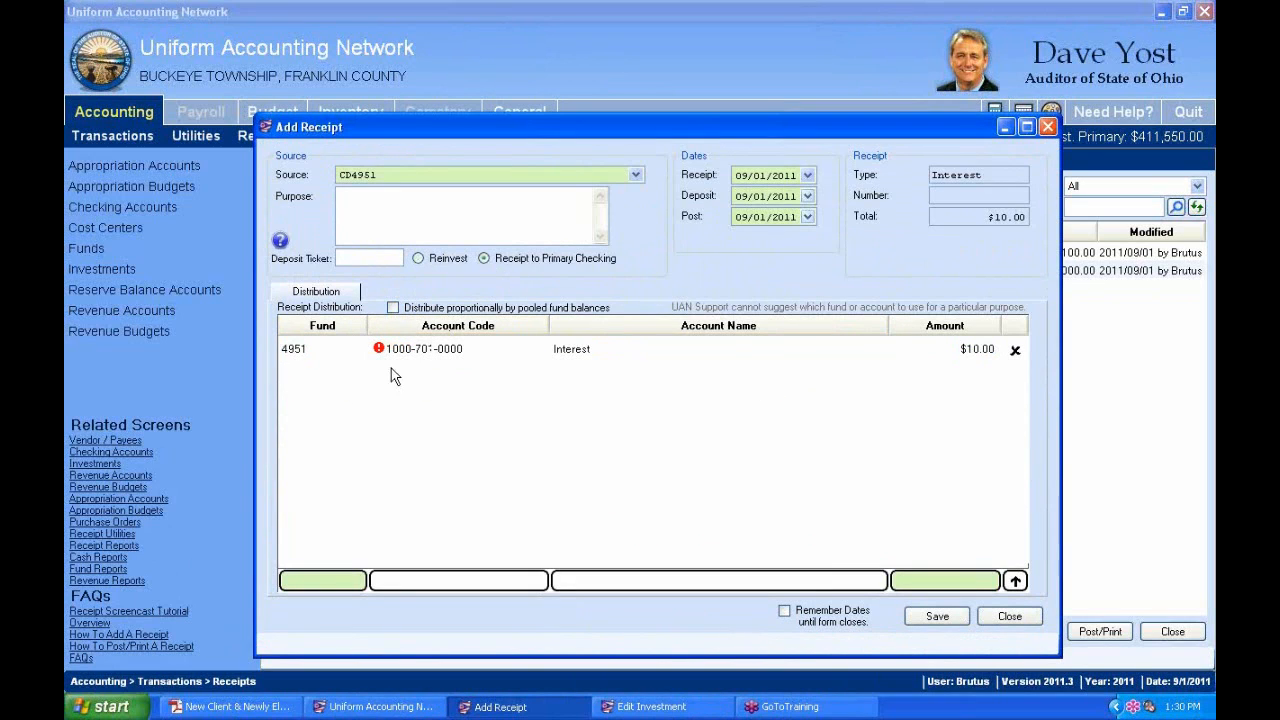
pyautogui.click(357, 349)
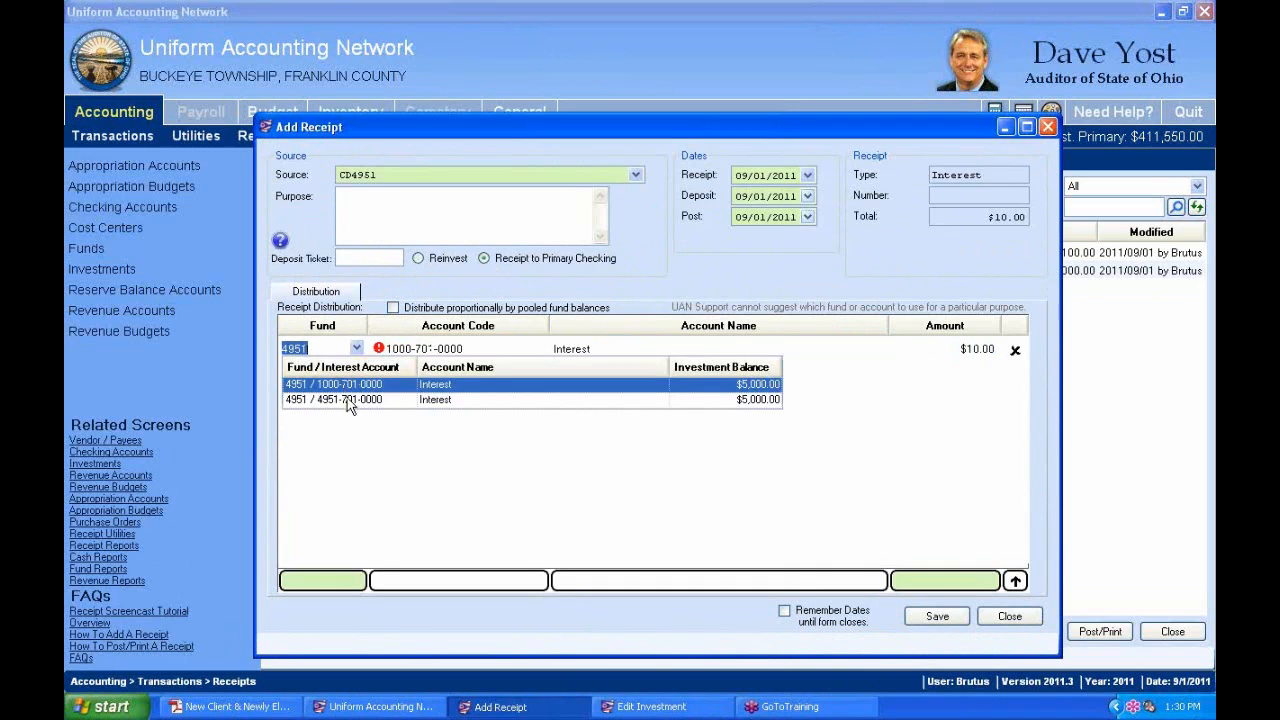
pyautogui.click(349, 400)
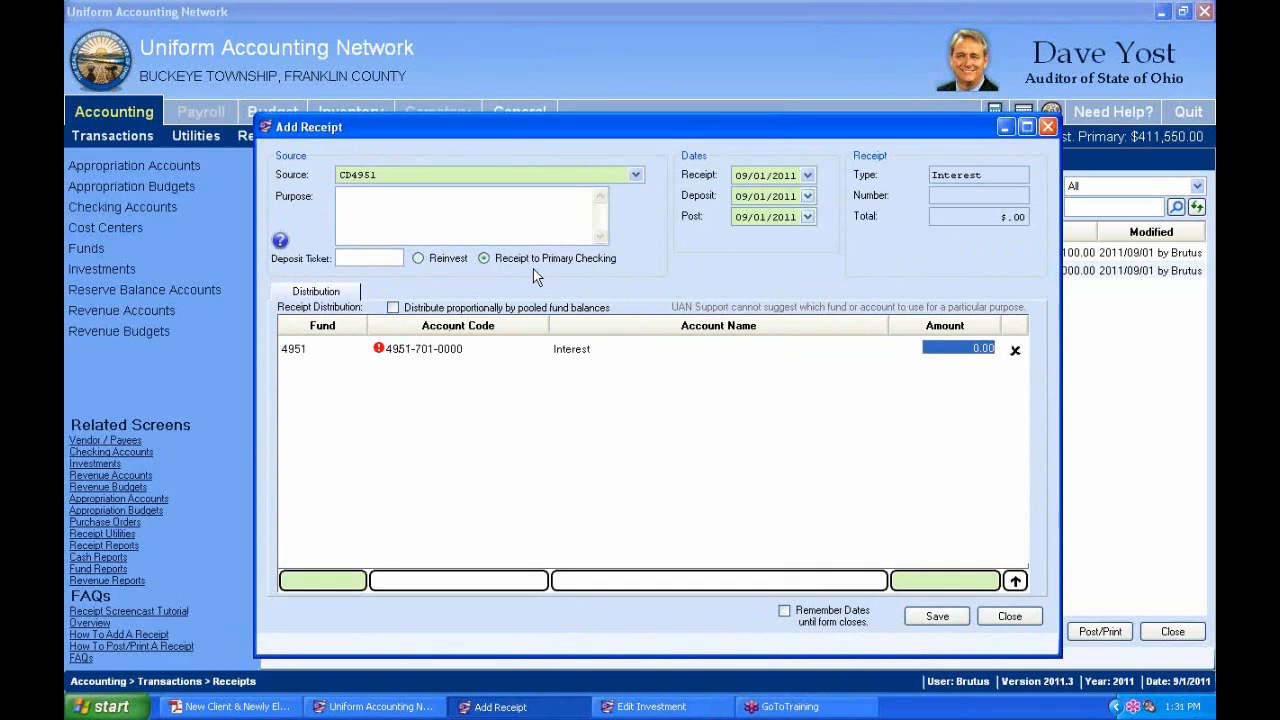
pyautogui.click(419, 259)
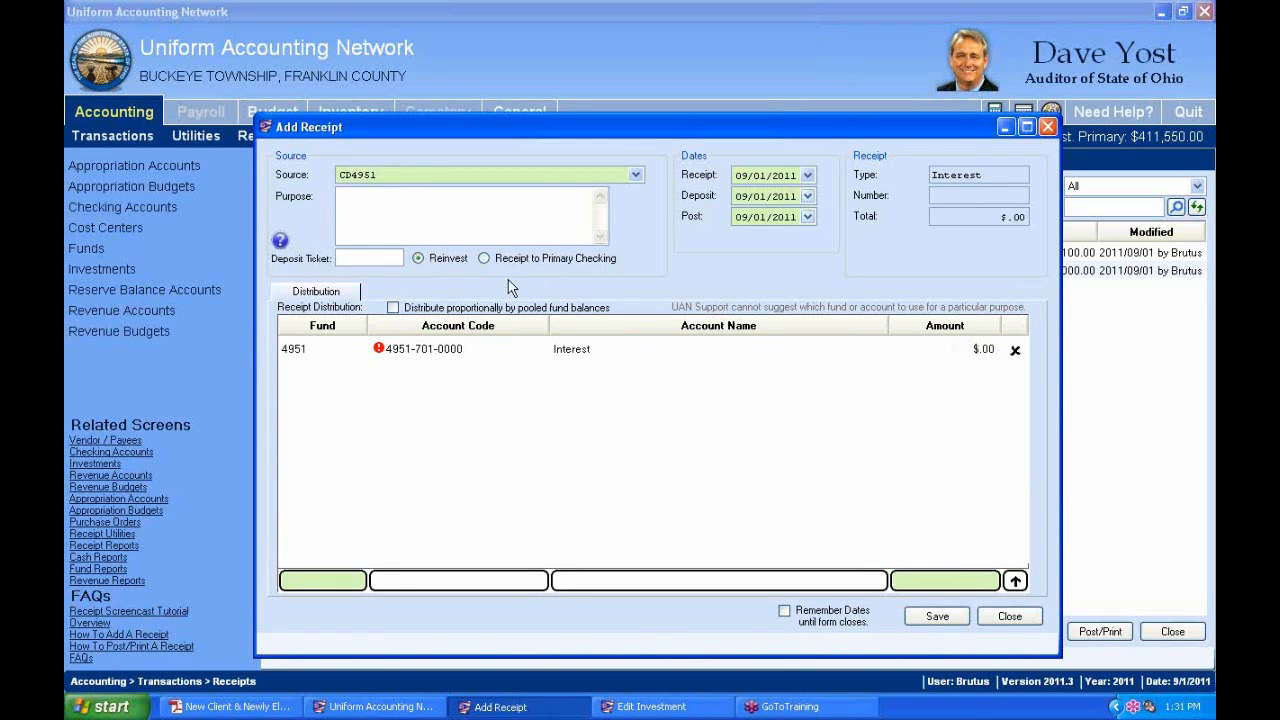
# Re-enter $10.00 as the line's amount.
pyautogui.click(978, 350)
pyautogui.write('10.')
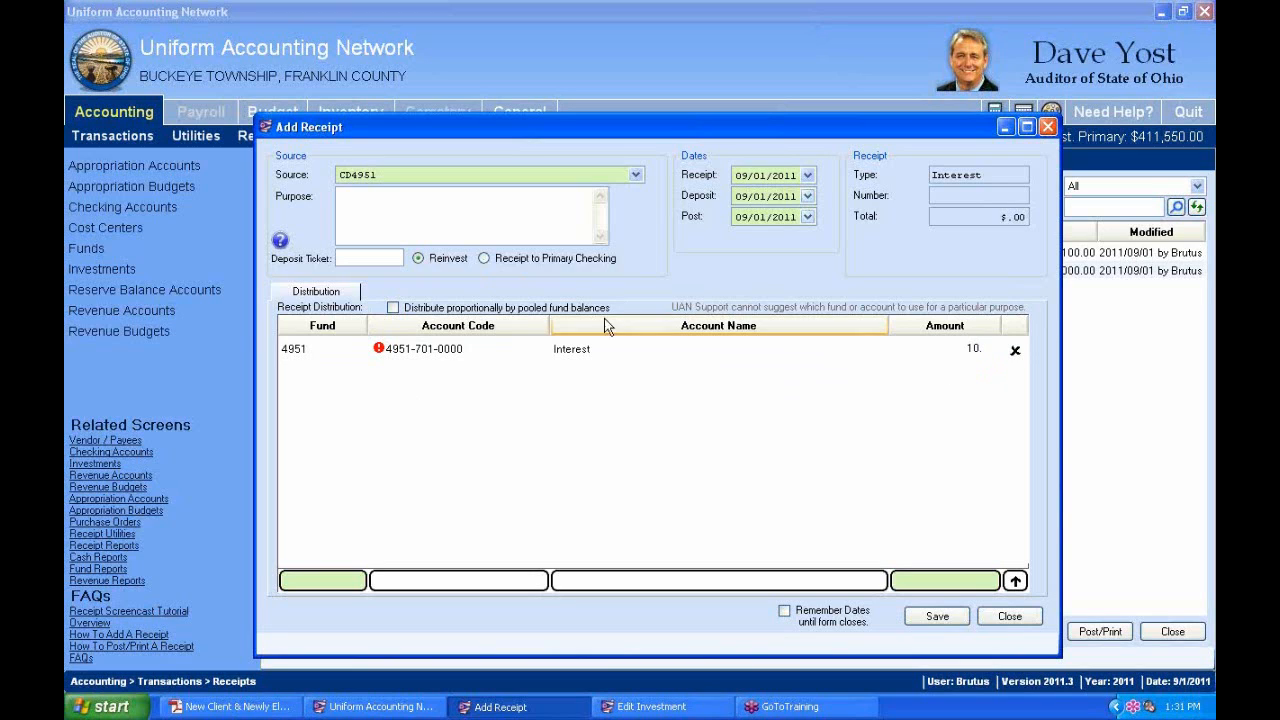
pyautogui.click(618, 355)
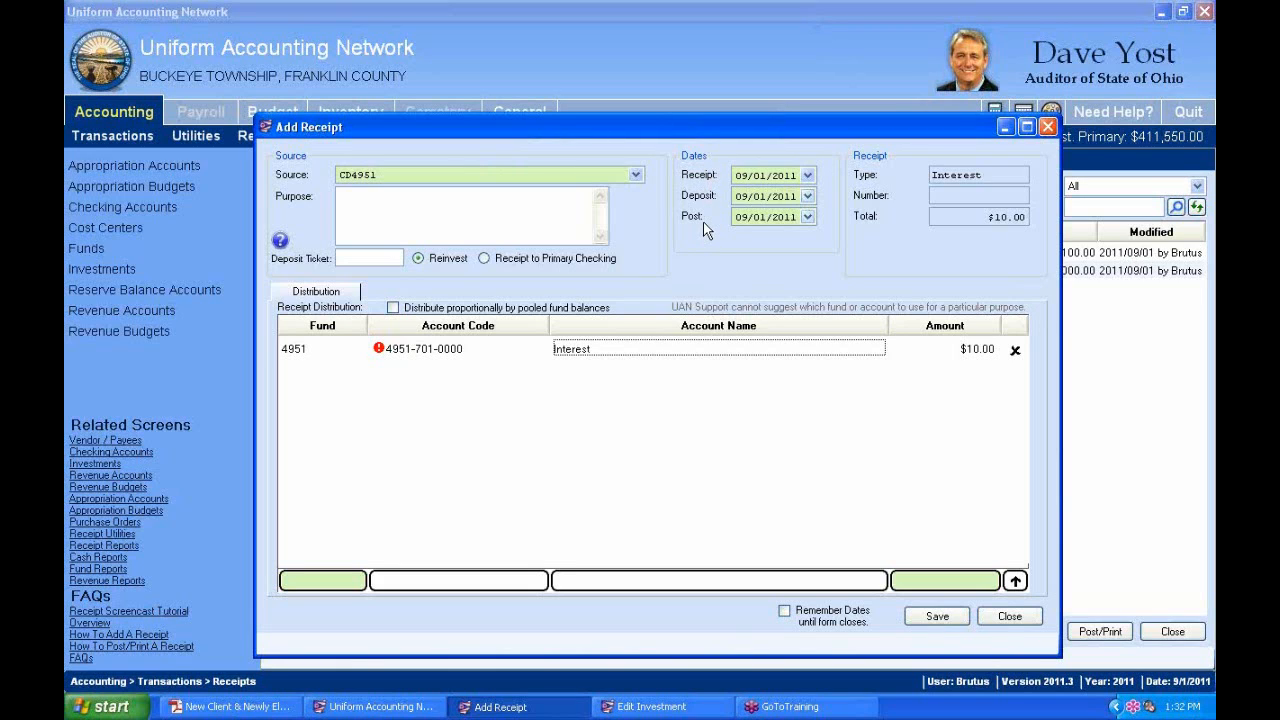
# Pick August 30, 2011 as the receipt, deposit and post dates.
pyautogui.click(808, 176)
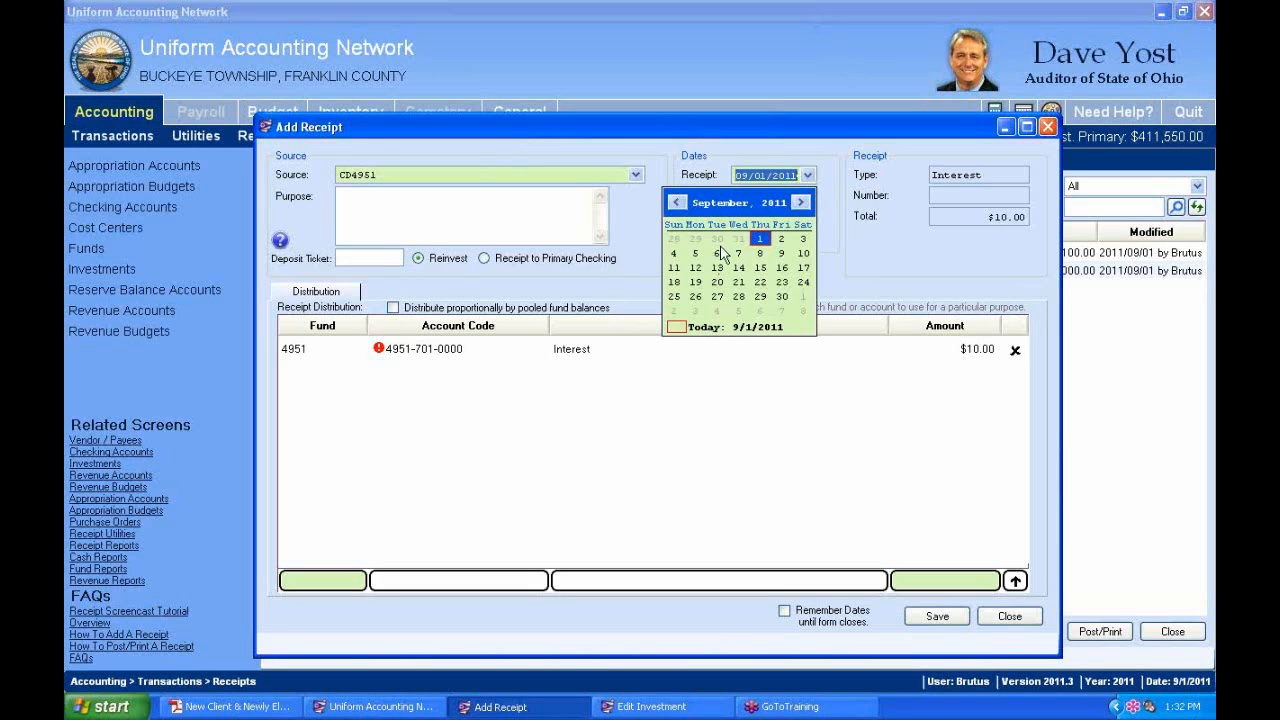
pyautogui.click(718, 240)
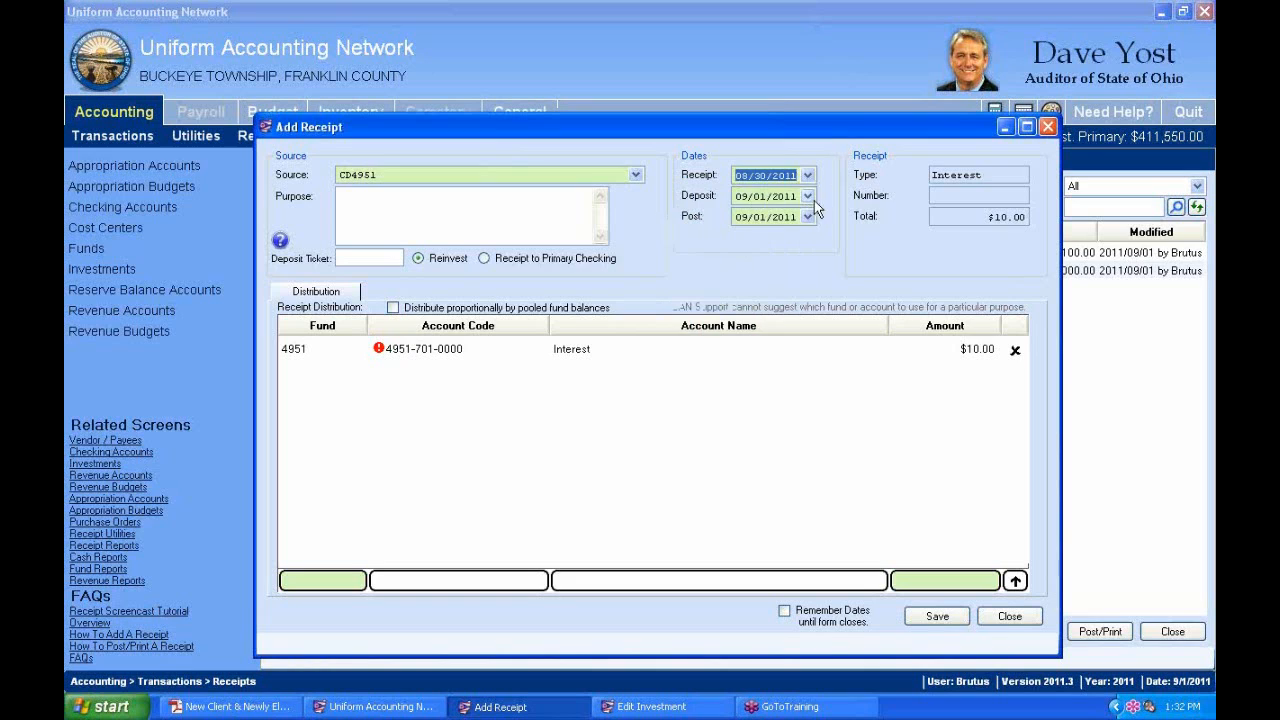
pyautogui.click(808, 196)
pyautogui.click(717, 259)
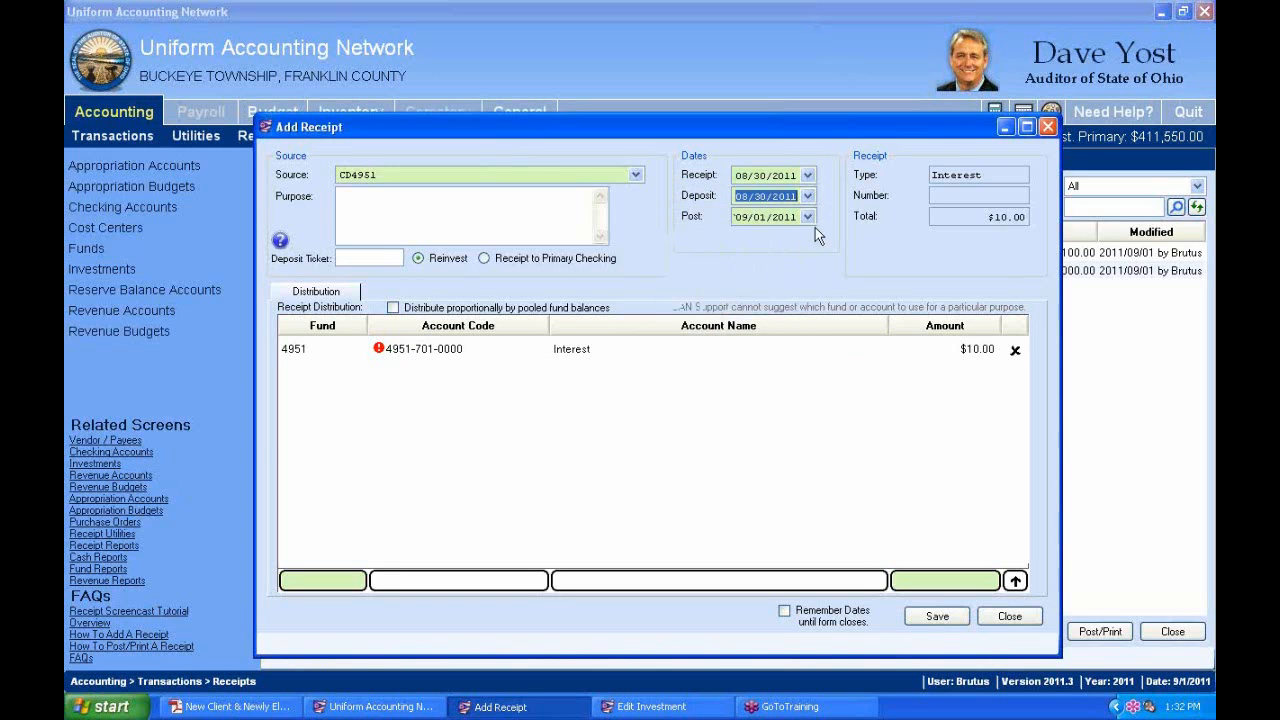
pyautogui.click(808, 216)
pyautogui.click(718, 280)
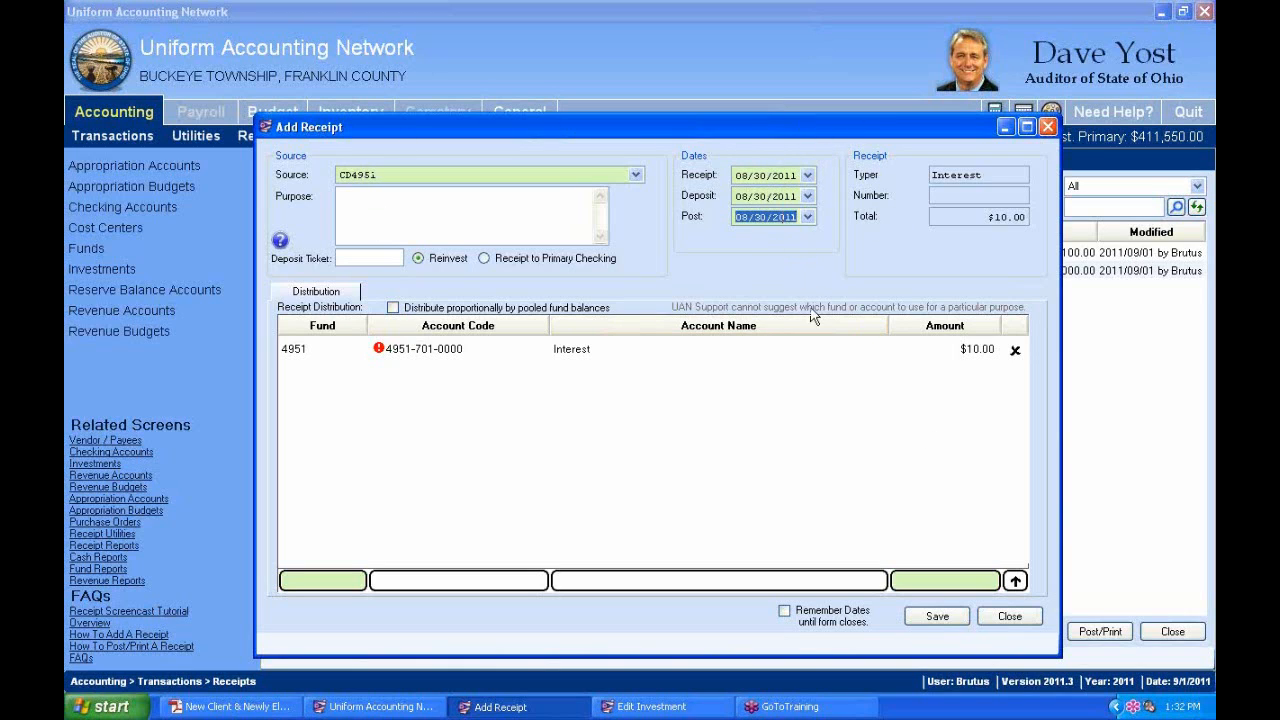
# Save the $10.00 CD4951 interest receipt as batch 7-11 and close the Add Receipt form.
pyautogui.click(946, 618)
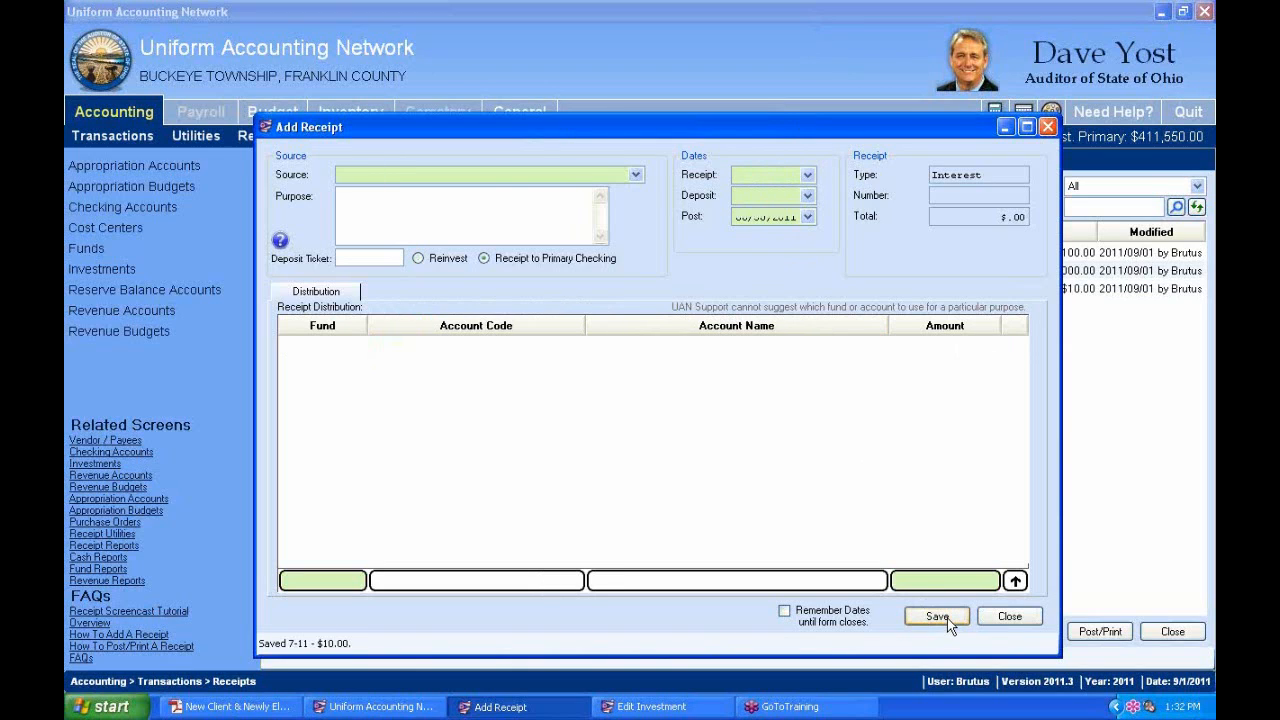
pyautogui.click(1025, 626)
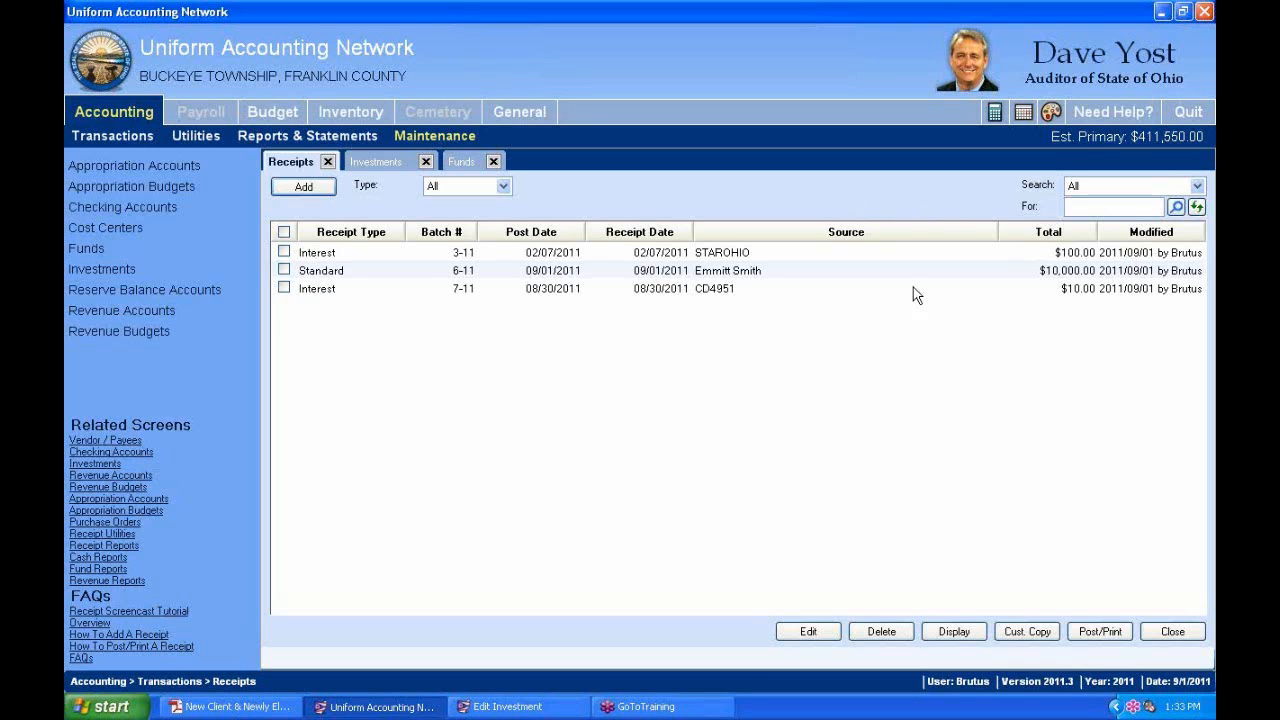
pyautogui.click(230, 706)
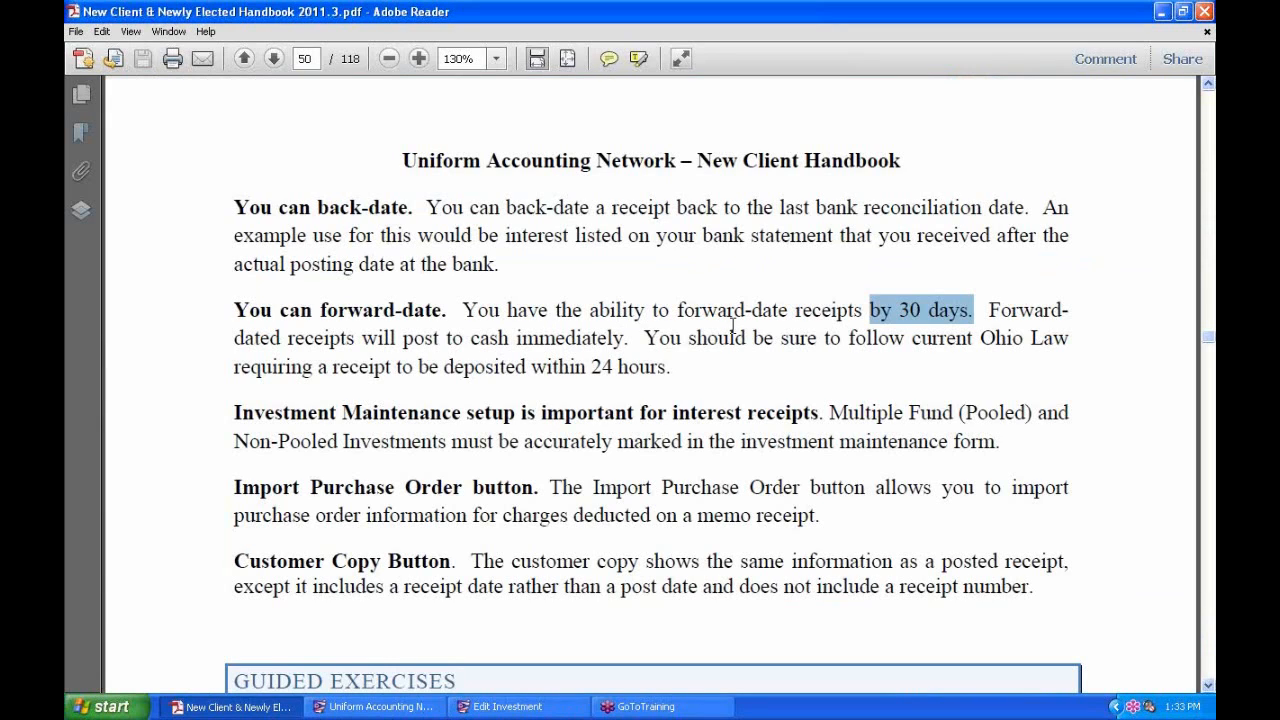
pyautogui.moveTo(984, 310); pyautogui.dragTo(628, 333)
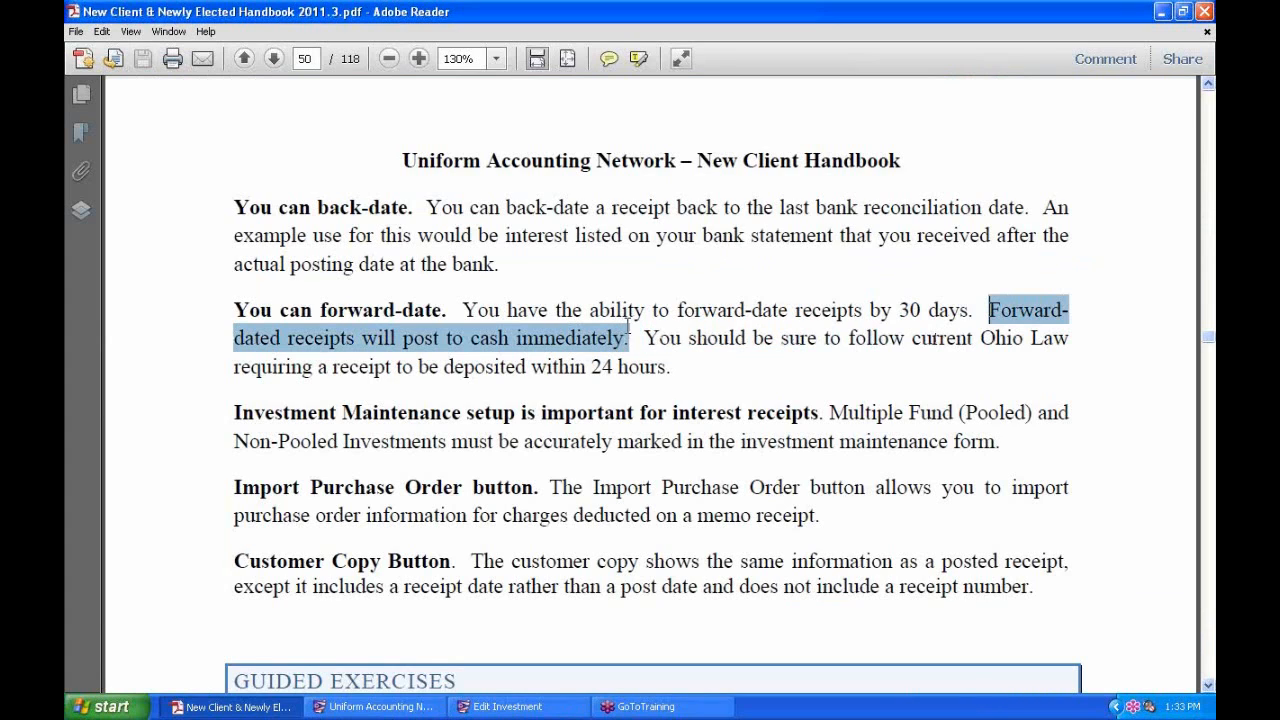
pyautogui.scroll(1, 628, 338)
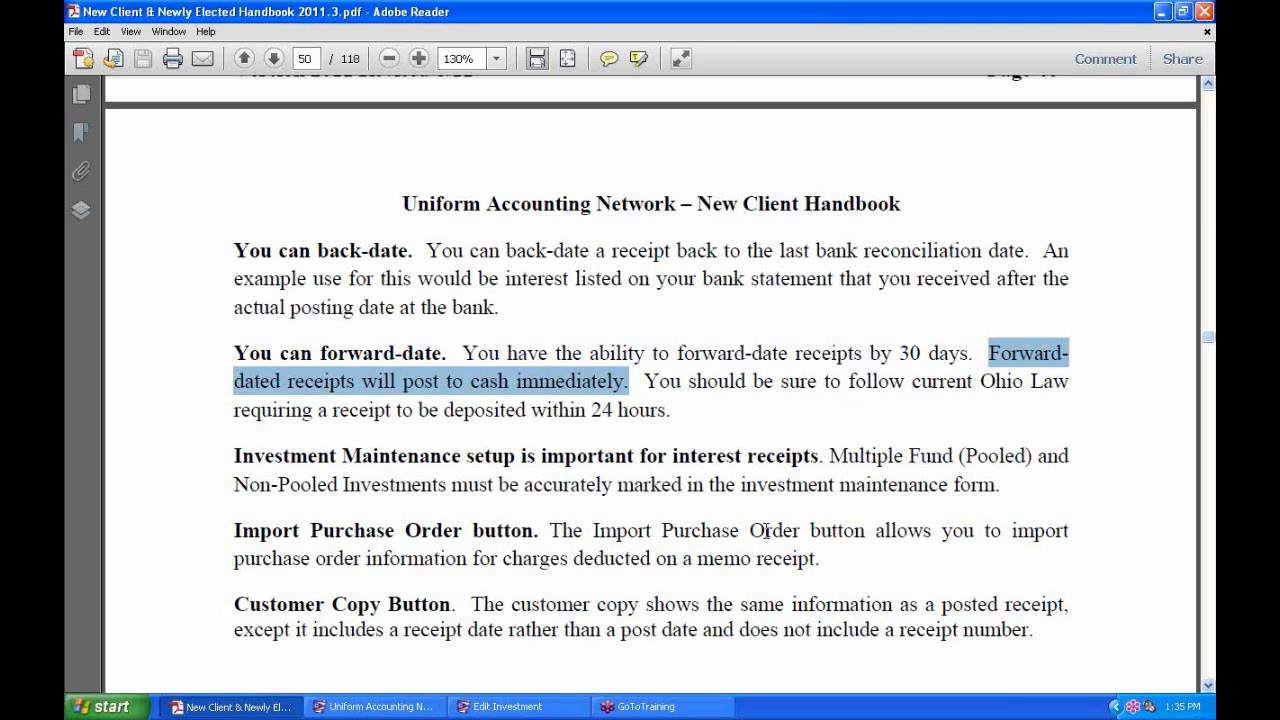
# Highlight the manual's sentence about marking pooled investments.
pyautogui.scroll(-2, 766, 528)
pyautogui.click(494, 378)
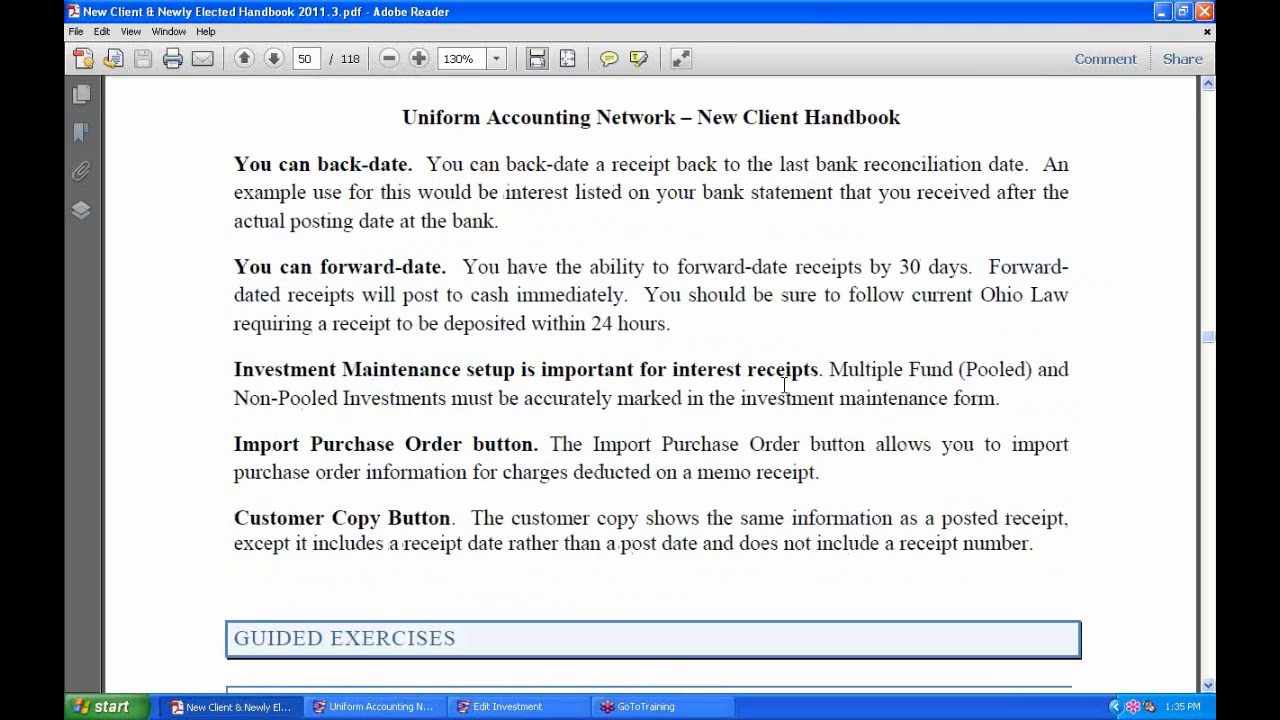
pyautogui.scroll(-2, 787, 384)
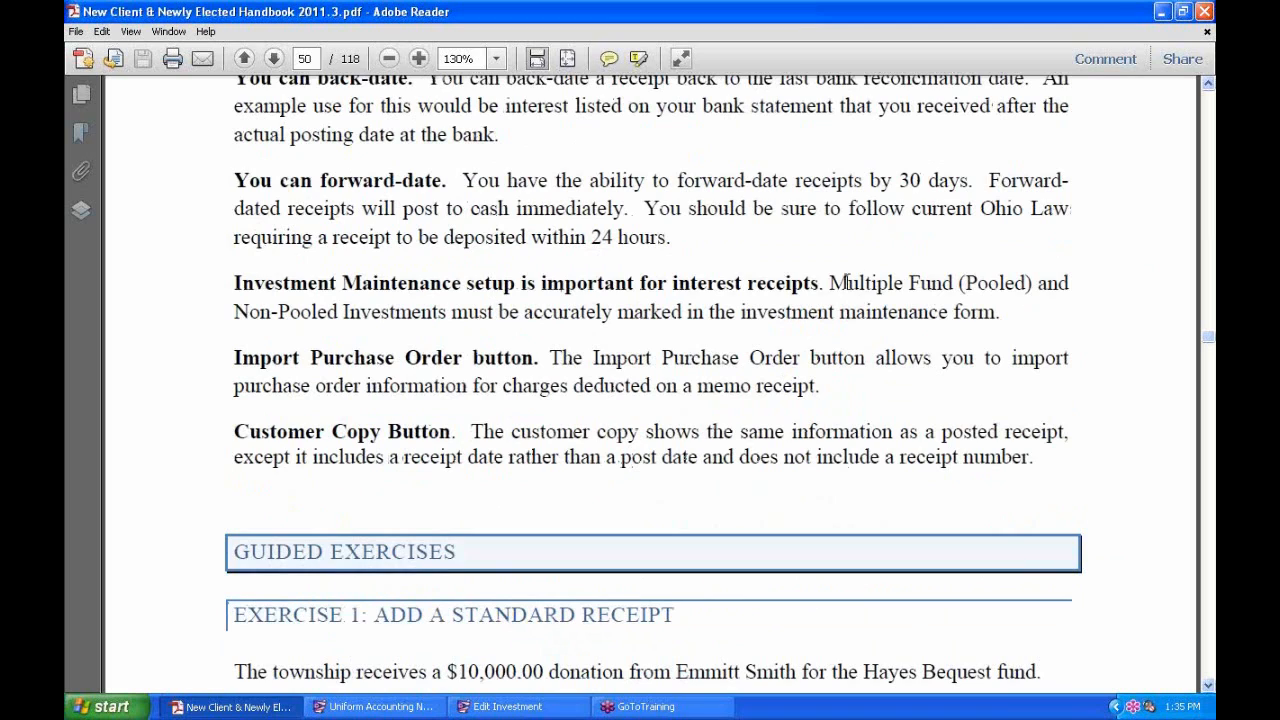
pyautogui.moveTo(830, 283); pyautogui.dragTo(1005, 303)
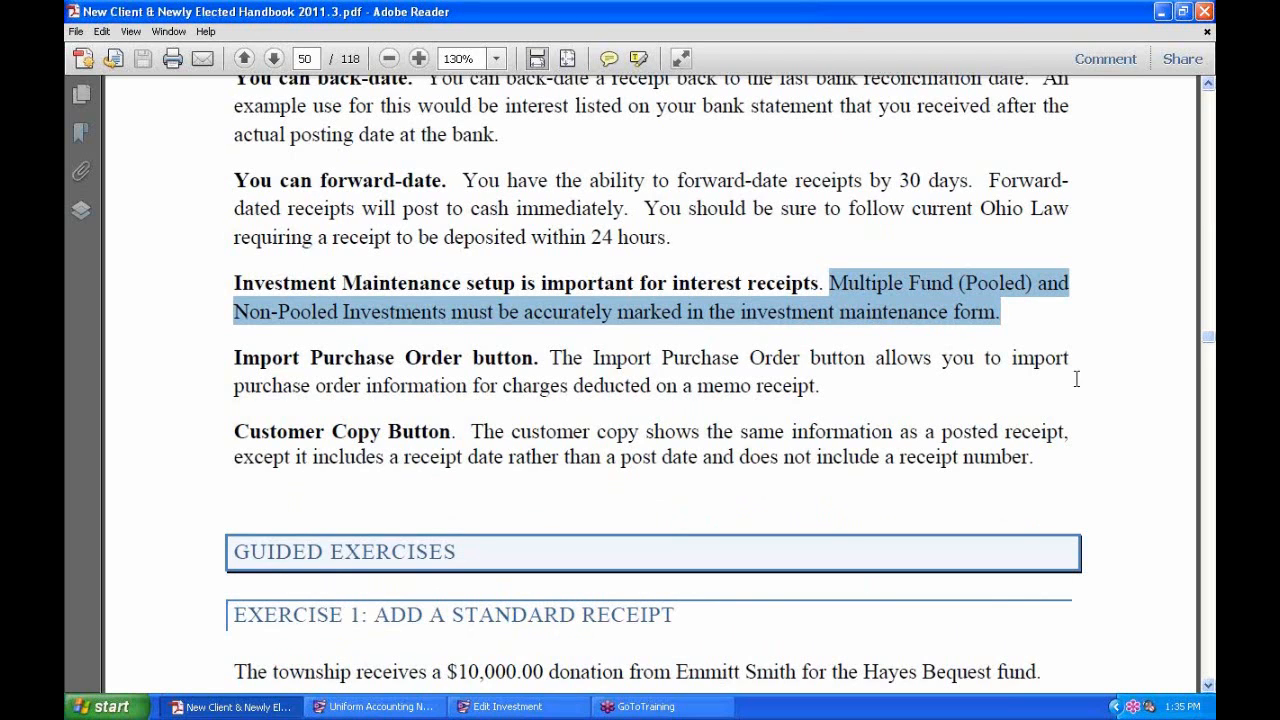
# Close the CD4951 investment details and return to the UAN receipts list.
pyautogui.click(508, 706)
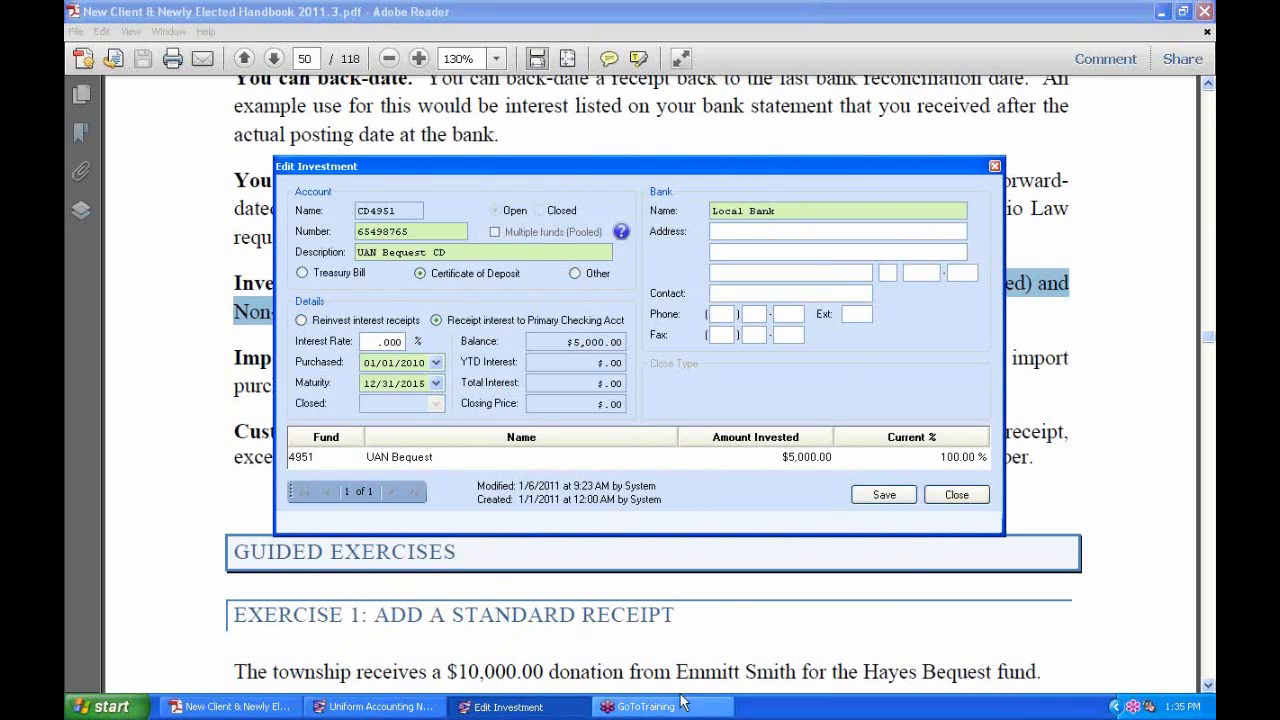
pyautogui.click(958, 497)
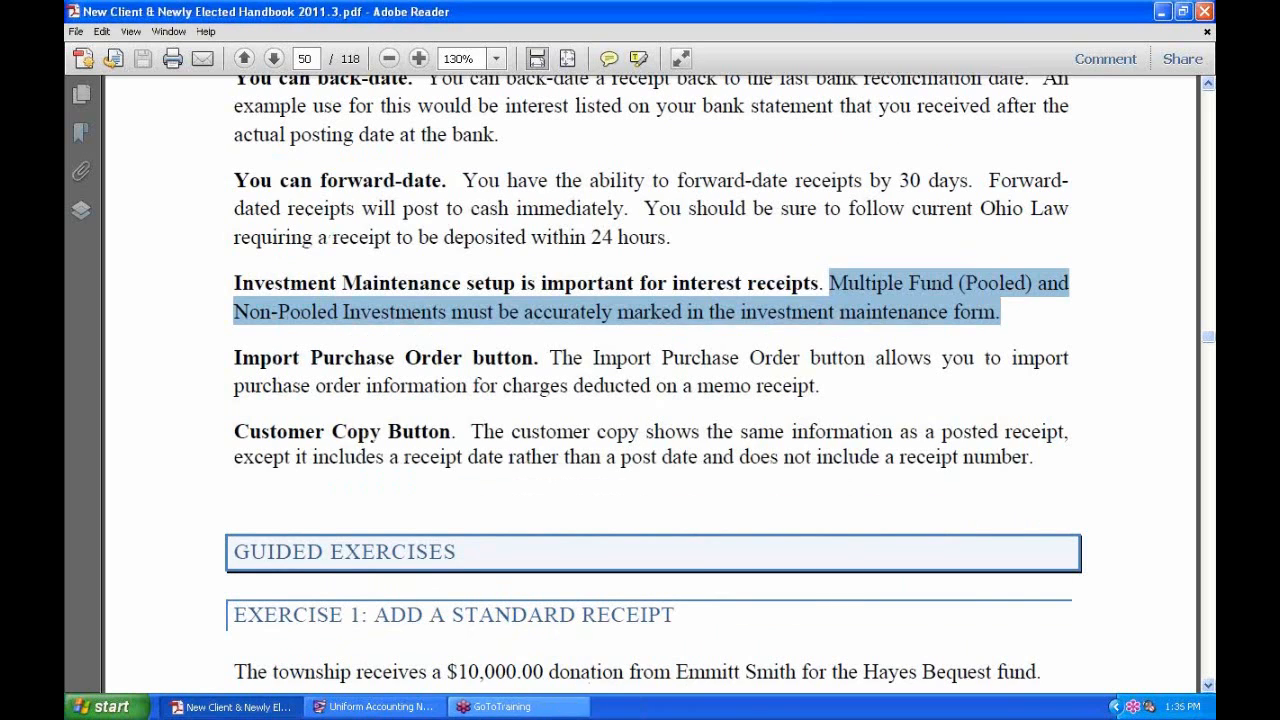
pyautogui.click(419, 707)
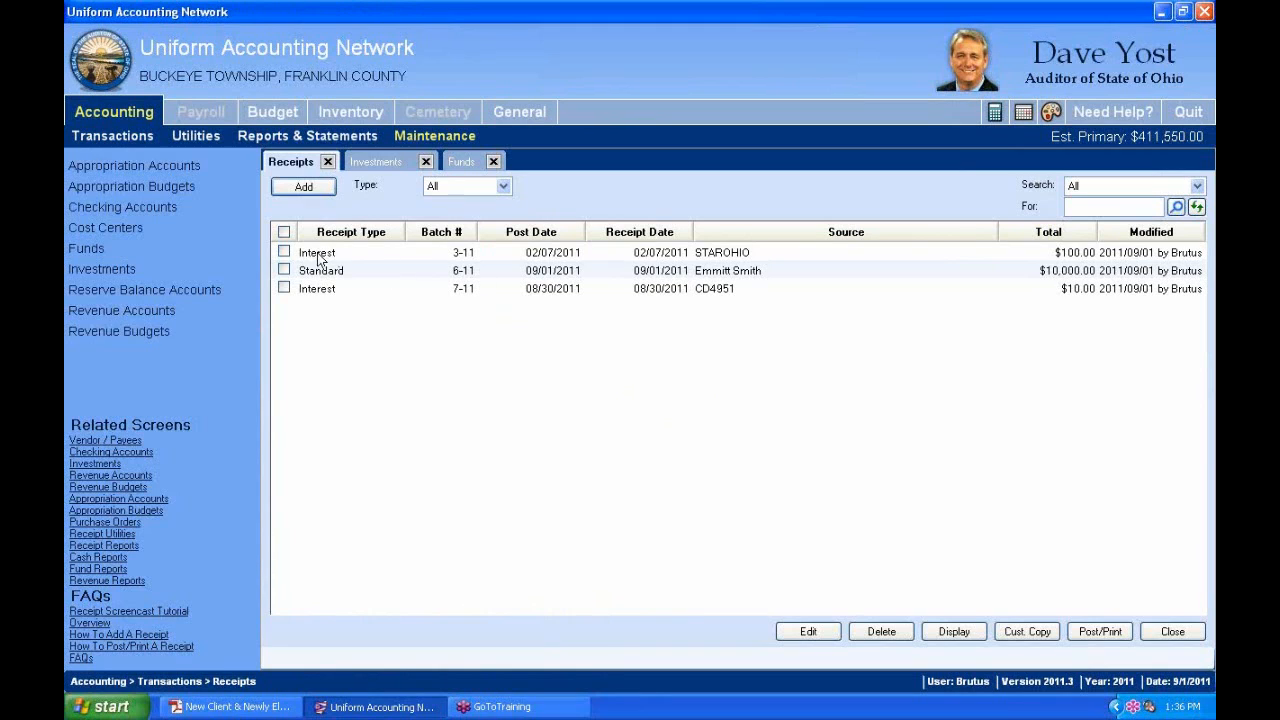
# Select STAROHIO Interest receipt 3-11 and open it in Edit Receipt.
pyautogui.click(285, 252)
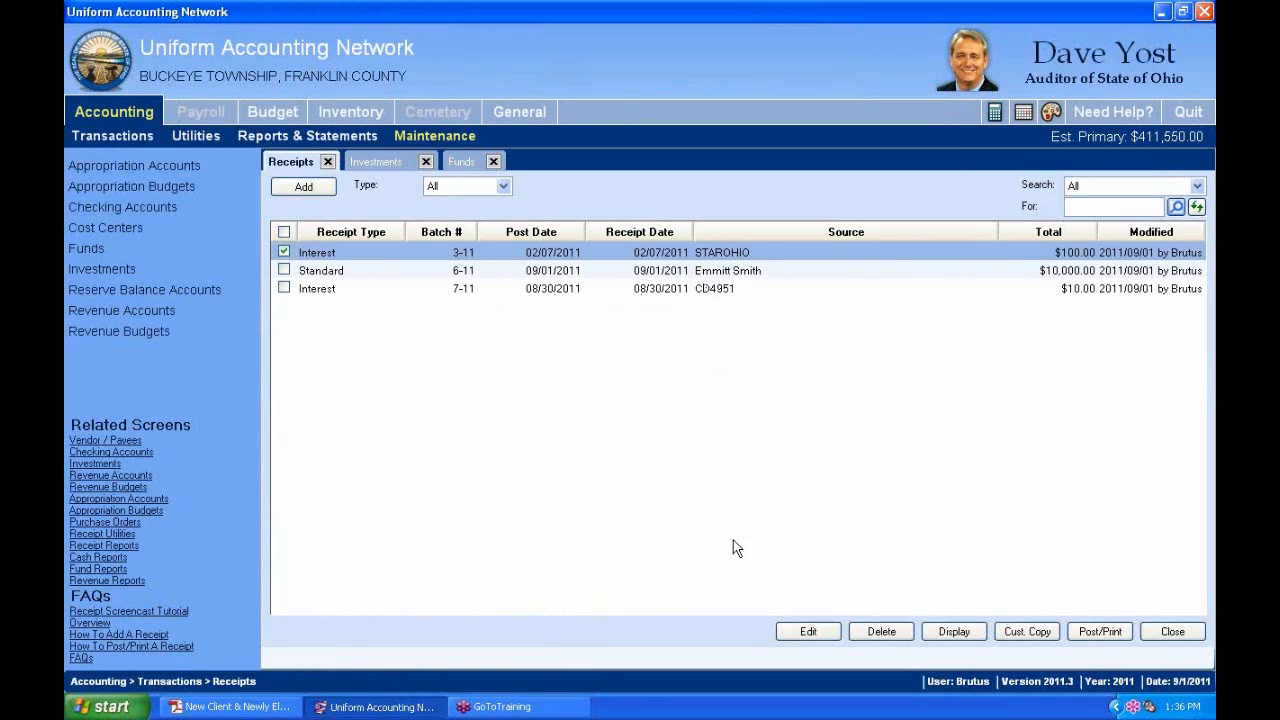
pyautogui.click(818, 636)
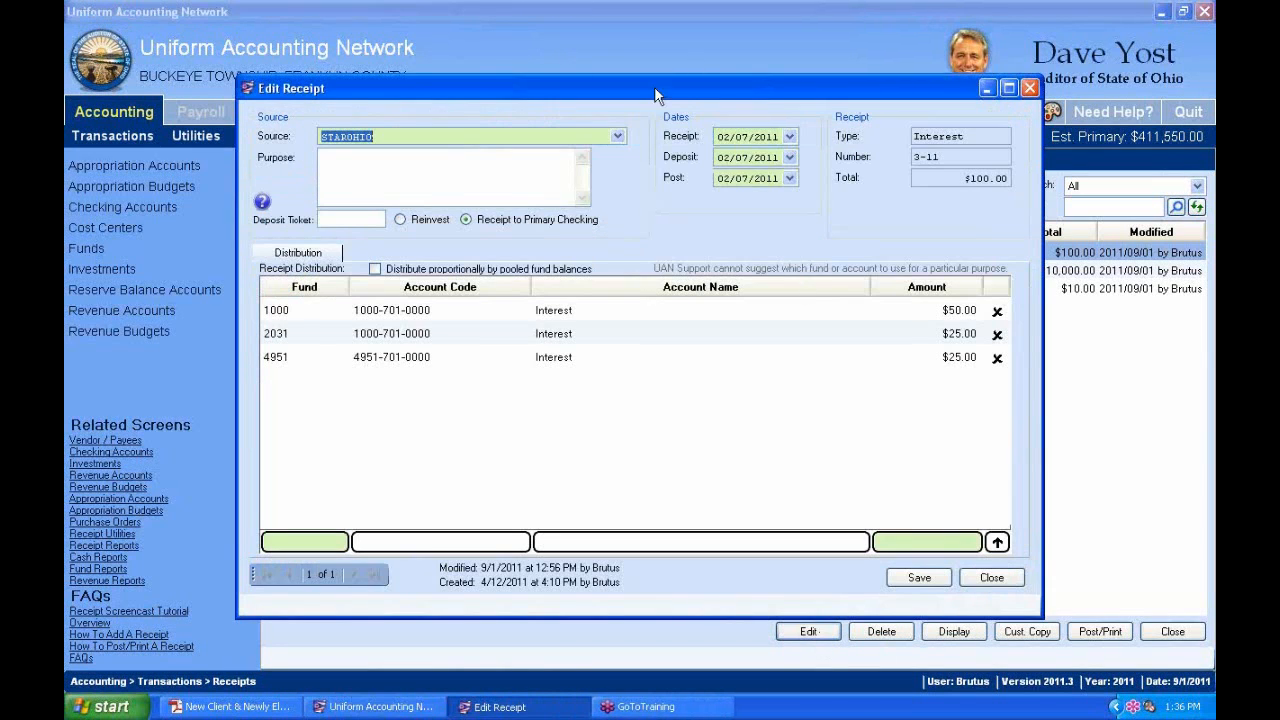
# Set receipt 3-11's receipt, deposit and post dates to today, 9/1/2011.
pyautogui.moveTo(669, 95); pyautogui.dragTo(651, 35)
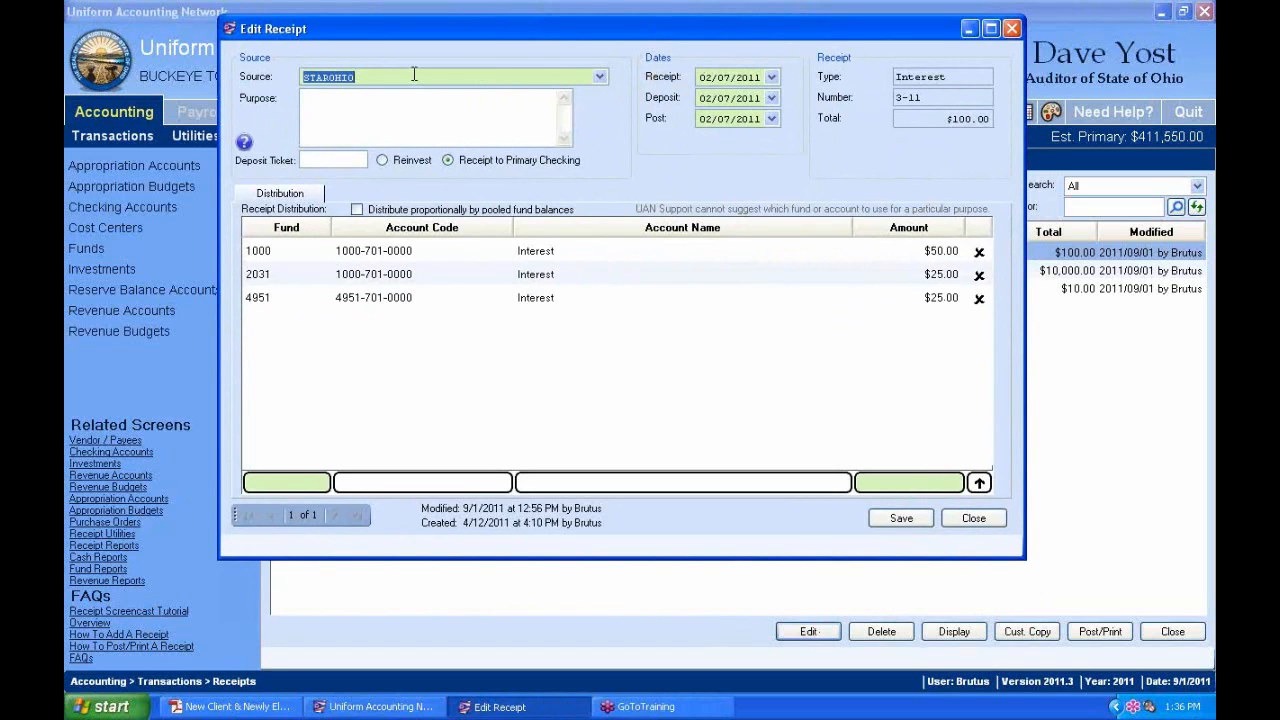
pyautogui.click(773, 77)
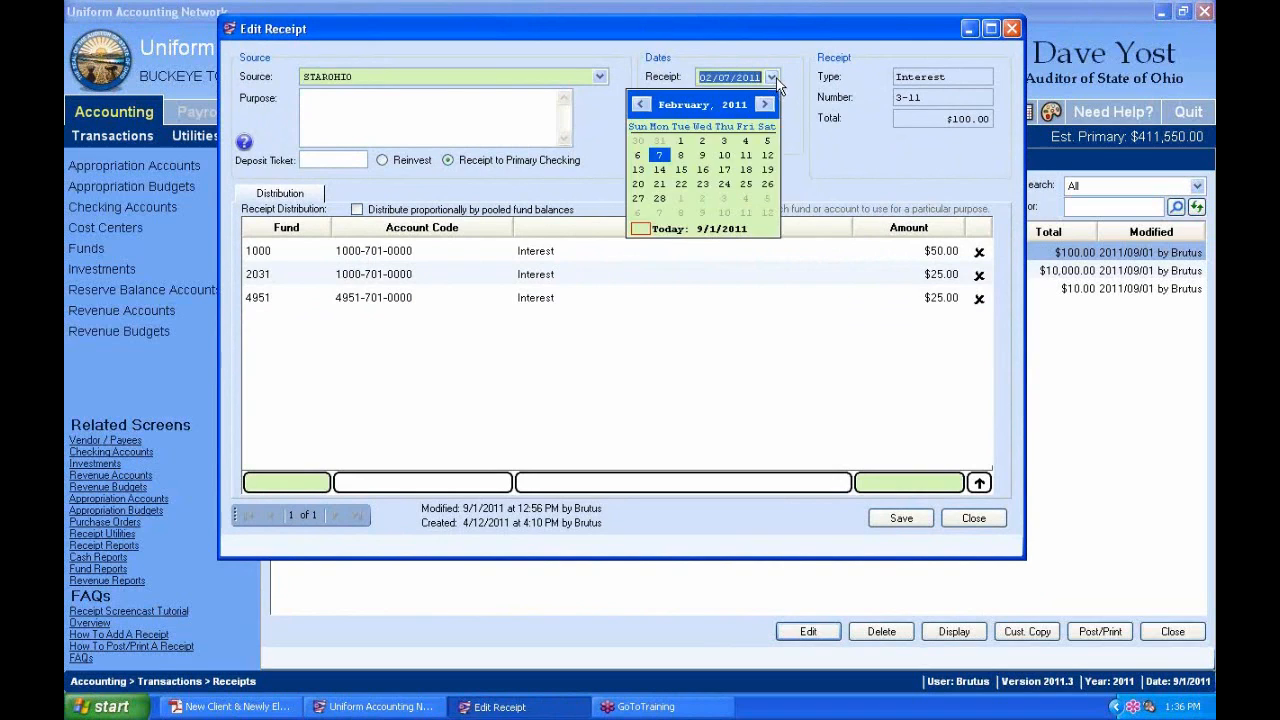
pyautogui.click(660, 228)
pyautogui.click(765, 103)
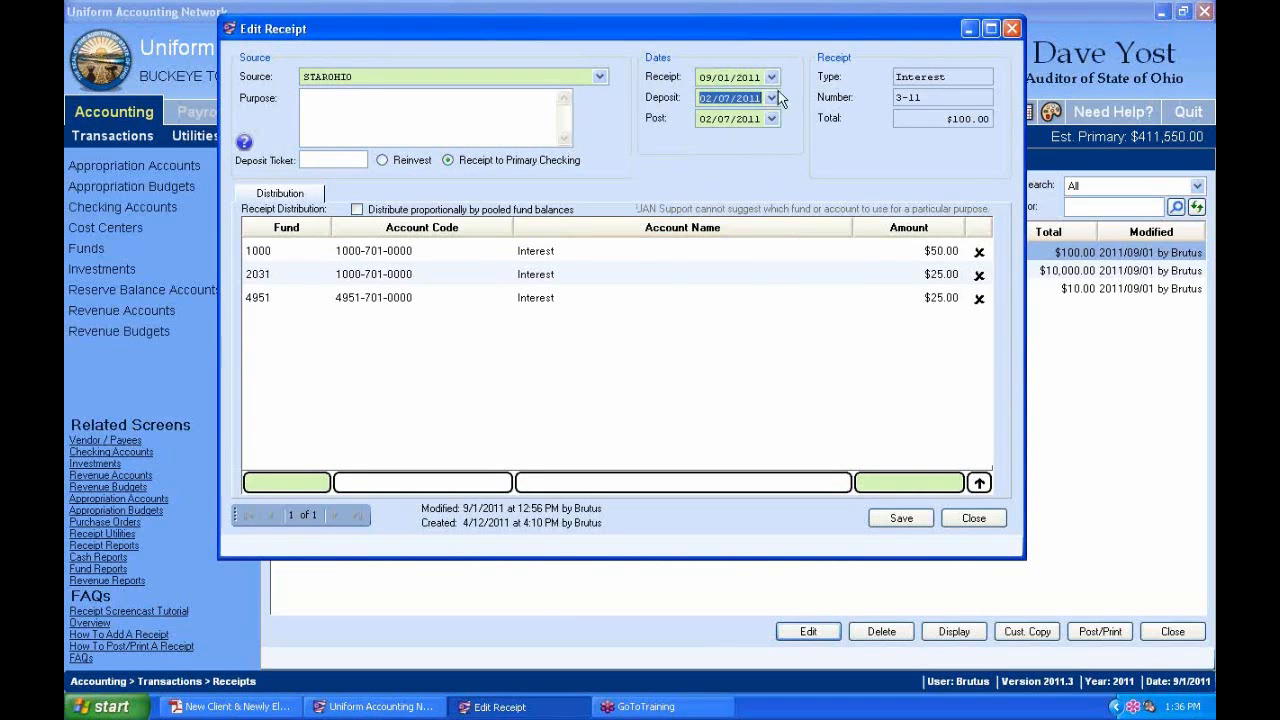
pyautogui.click(772, 97)
pyautogui.click(654, 252)
pyautogui.click(772, 119)
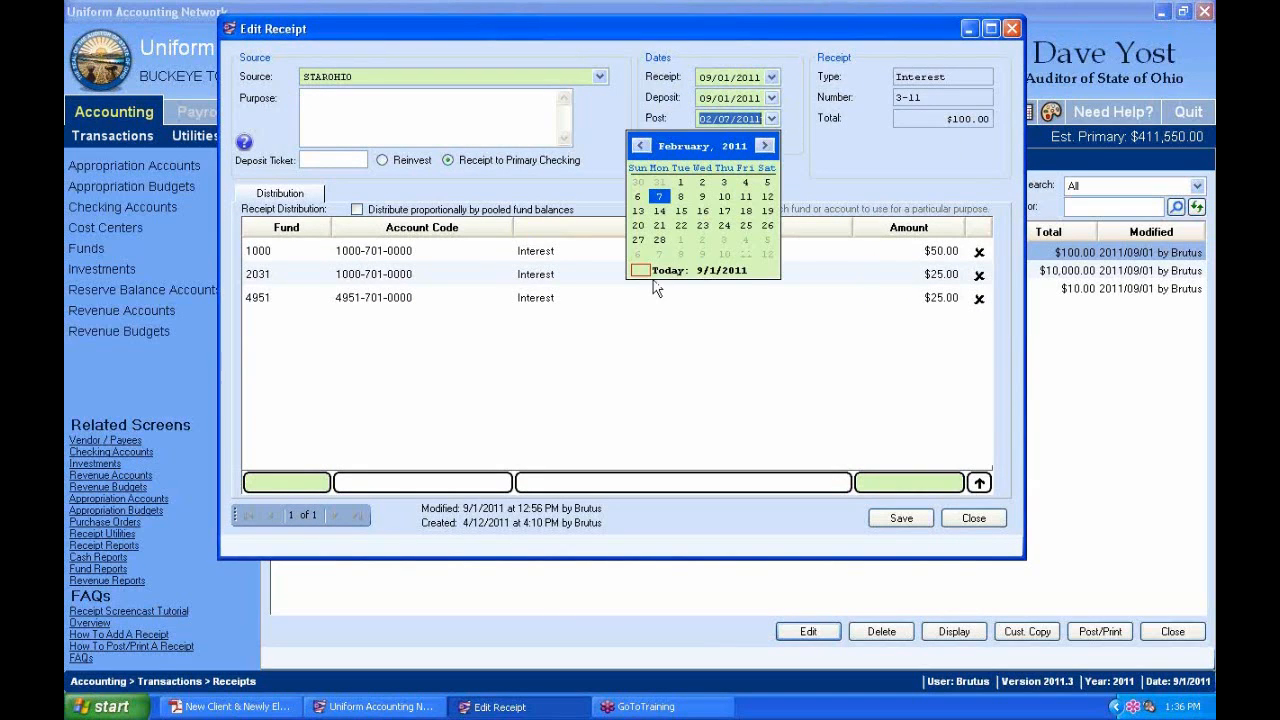
pyautogui.click(645, 274)
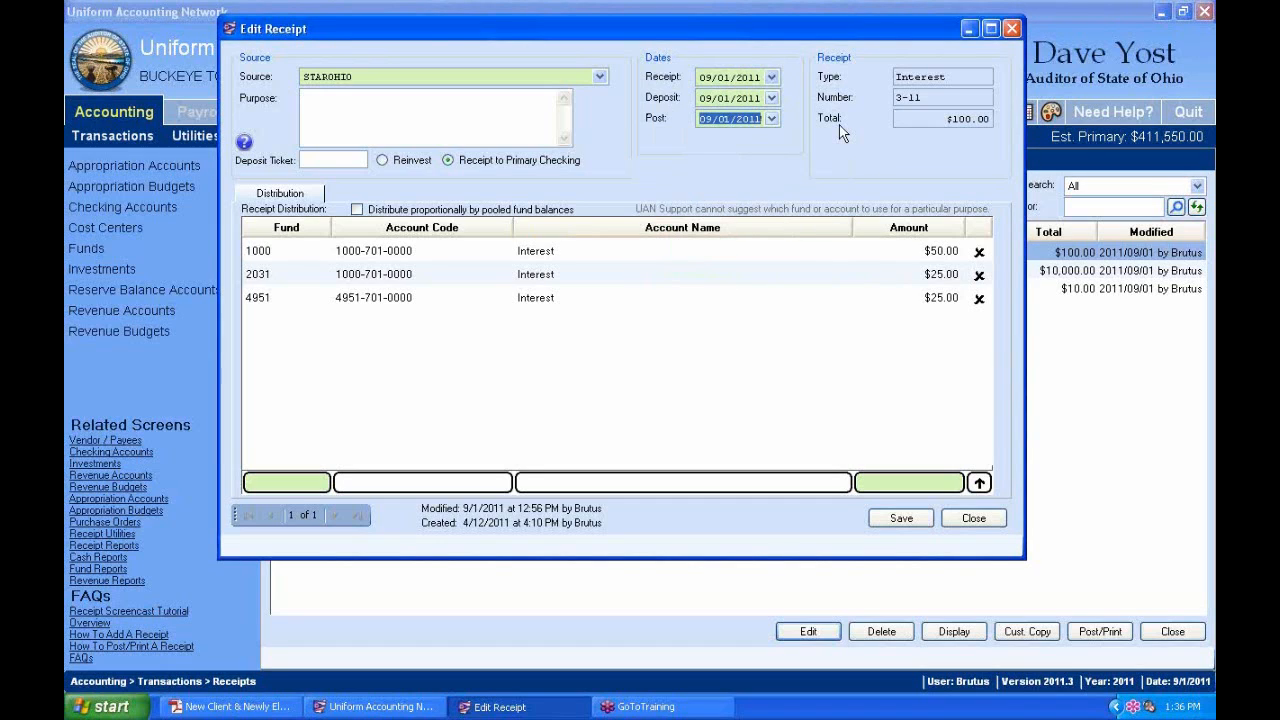
pyautogui.click(453, 105)
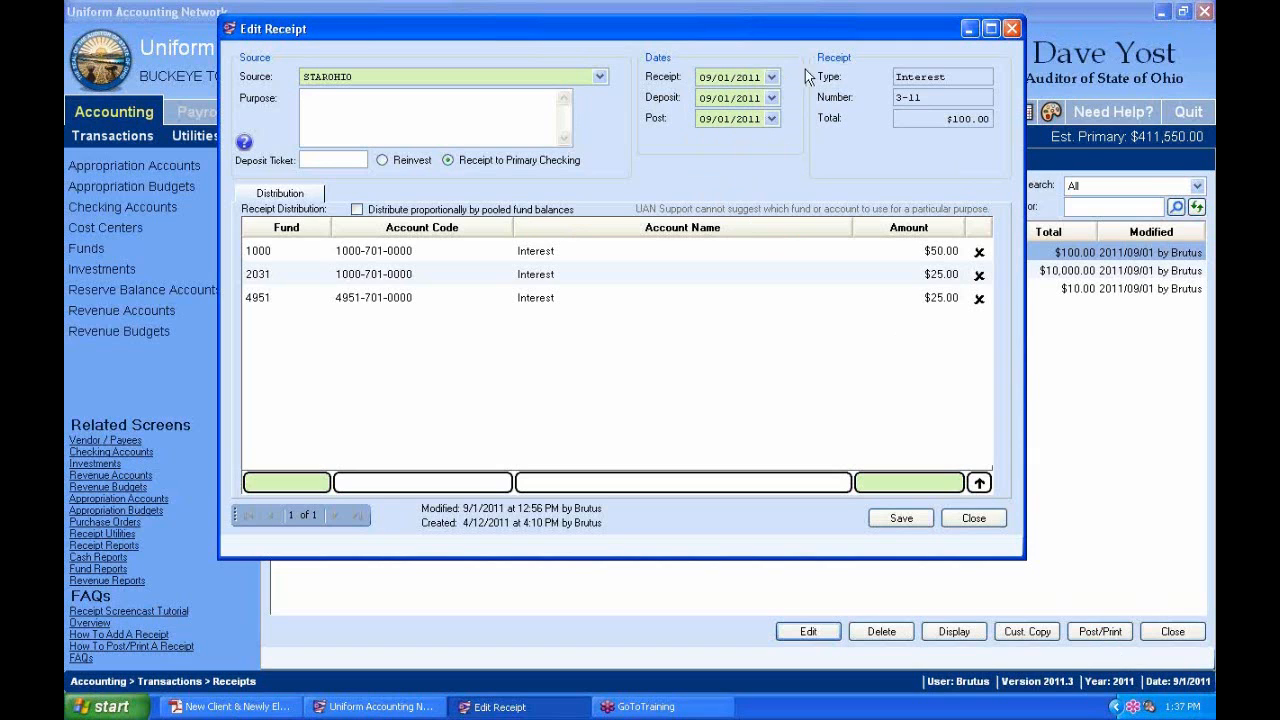
# Keep STAROHIO as the receipt source and bring the main UAN window forward.
pyautogui.moveTo(822, 26); pyautogui.dragTo(880, 42)
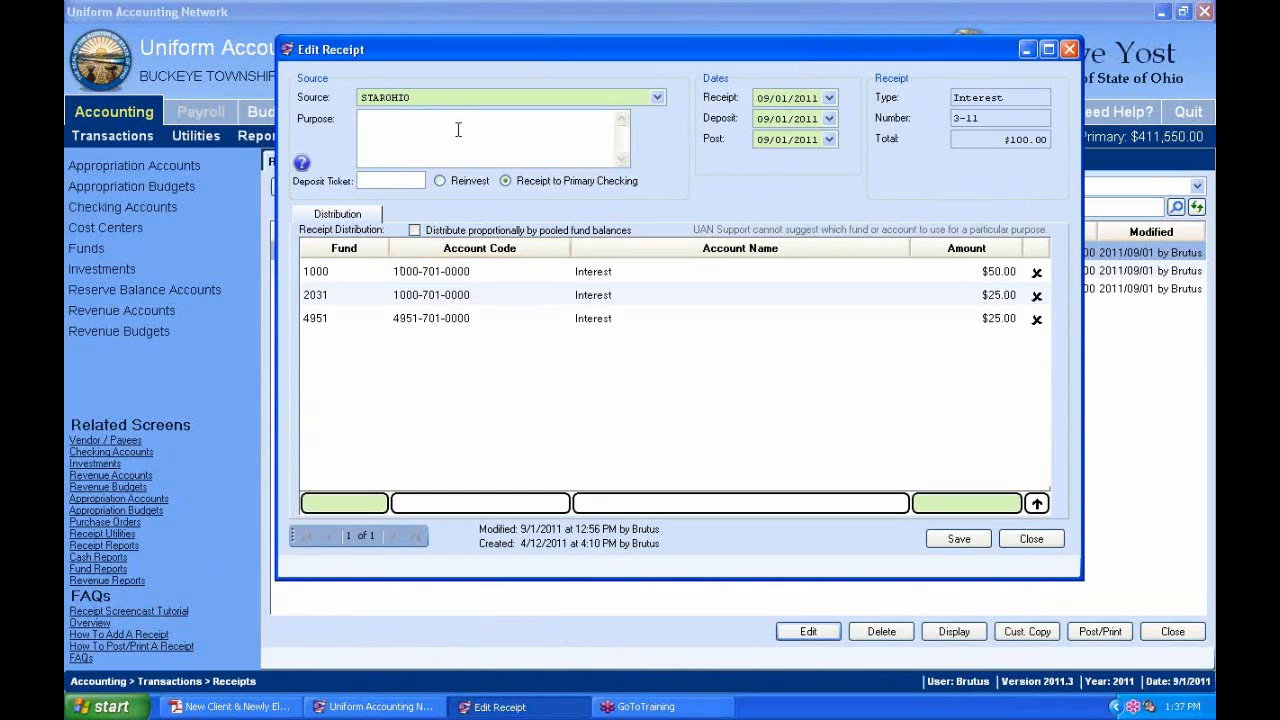
pyautogui.click(657, 98)
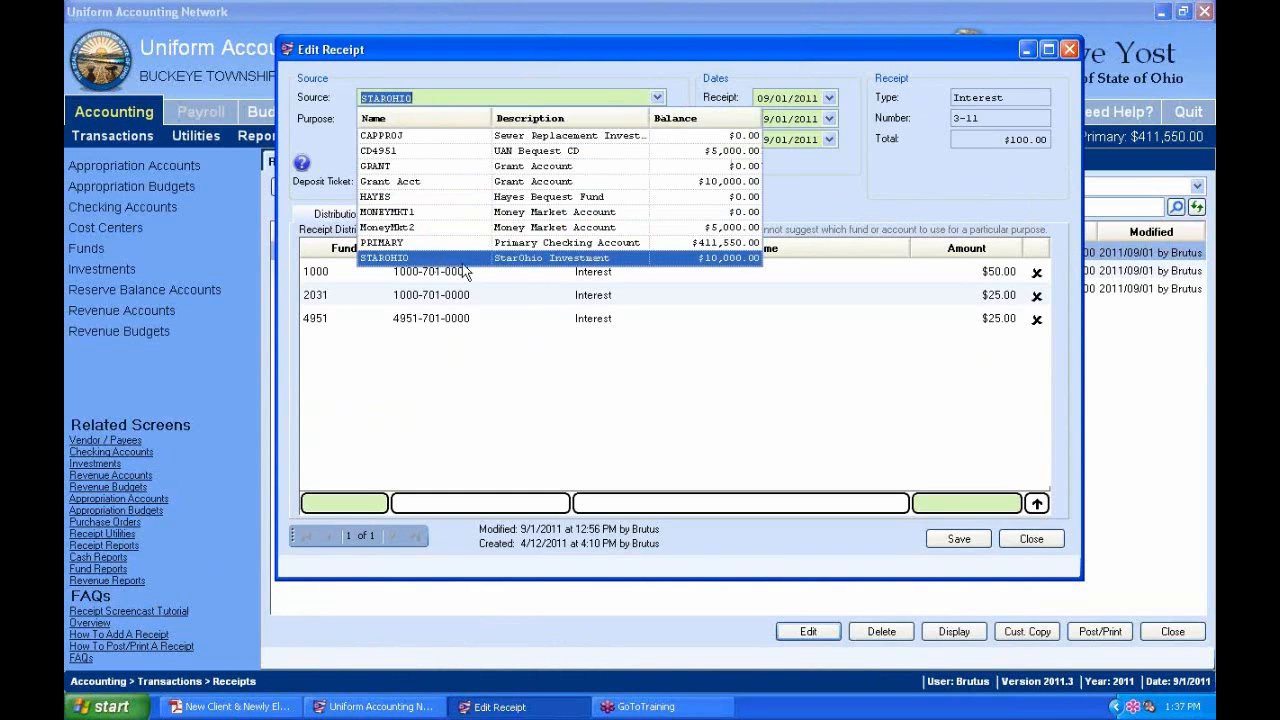
pyautogui.click(700, 77)
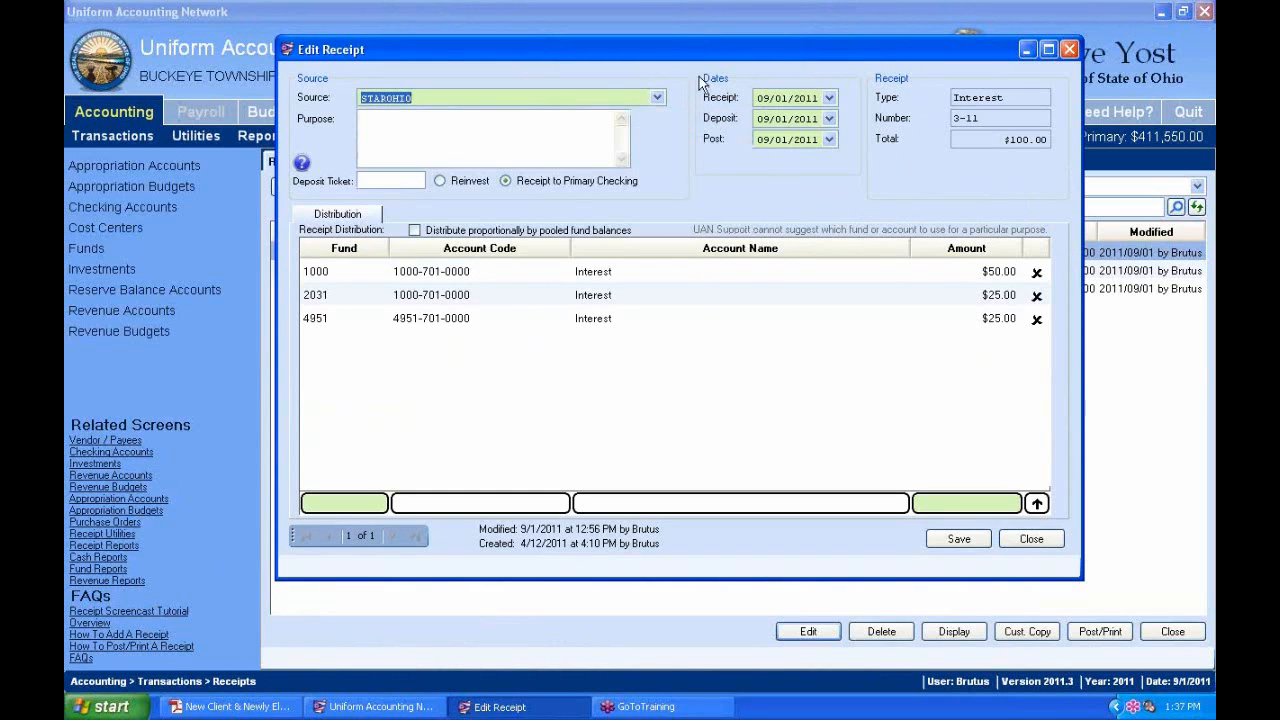
pyautogui.click(395, 707)
# Check that STAROHIO is flagged Multiple funds (Pooled), then return to receipt 3-11.
pyautogui.click(405, 163)
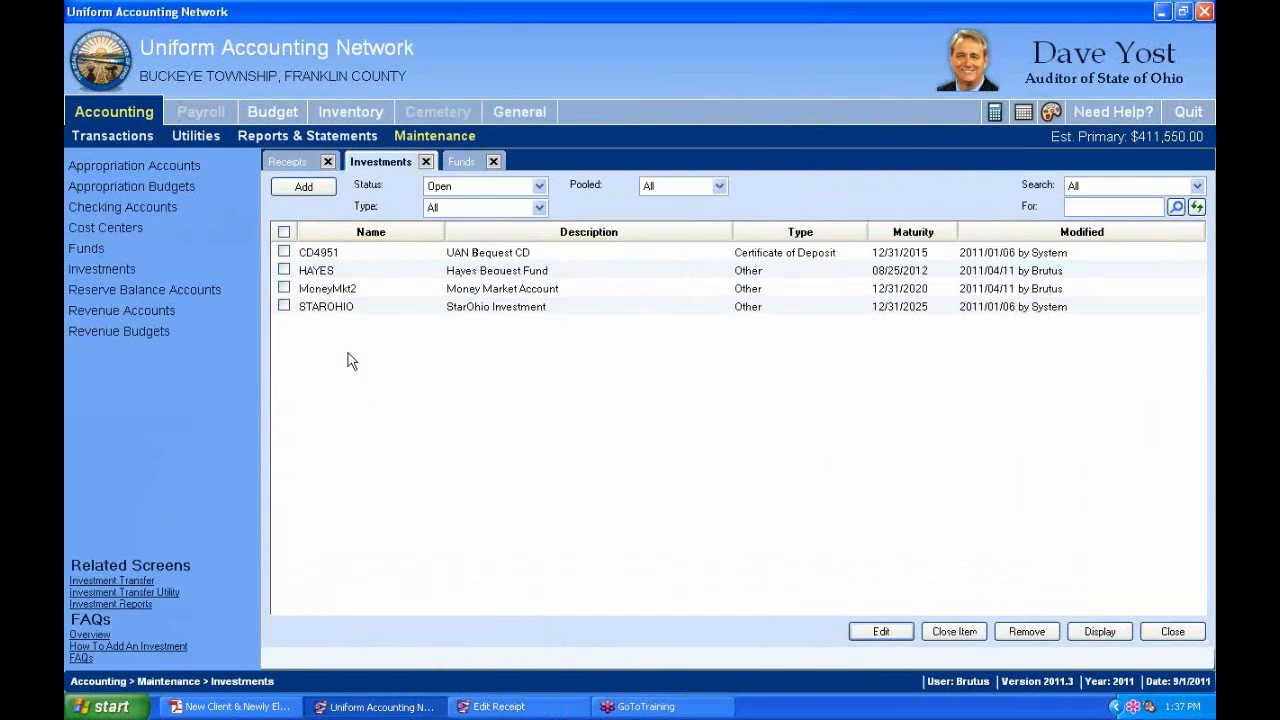
pyautogui.click(284, 307)
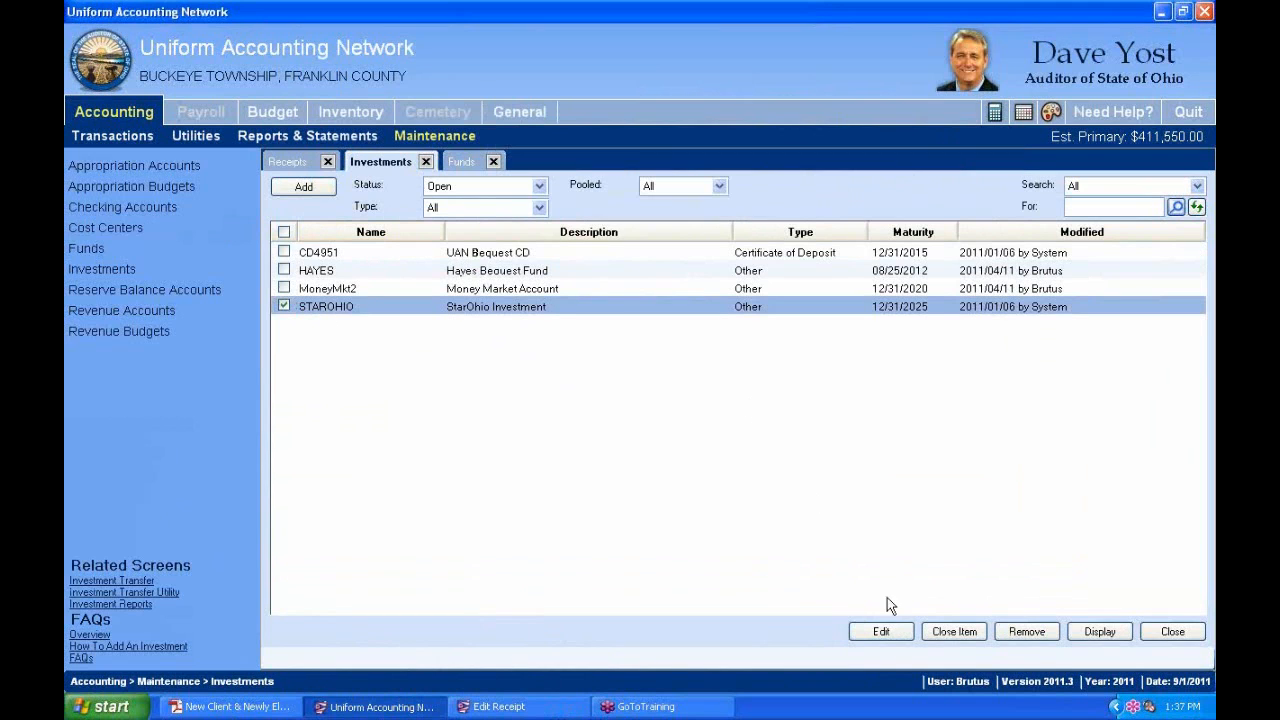
pyautogui.click(870, 631)
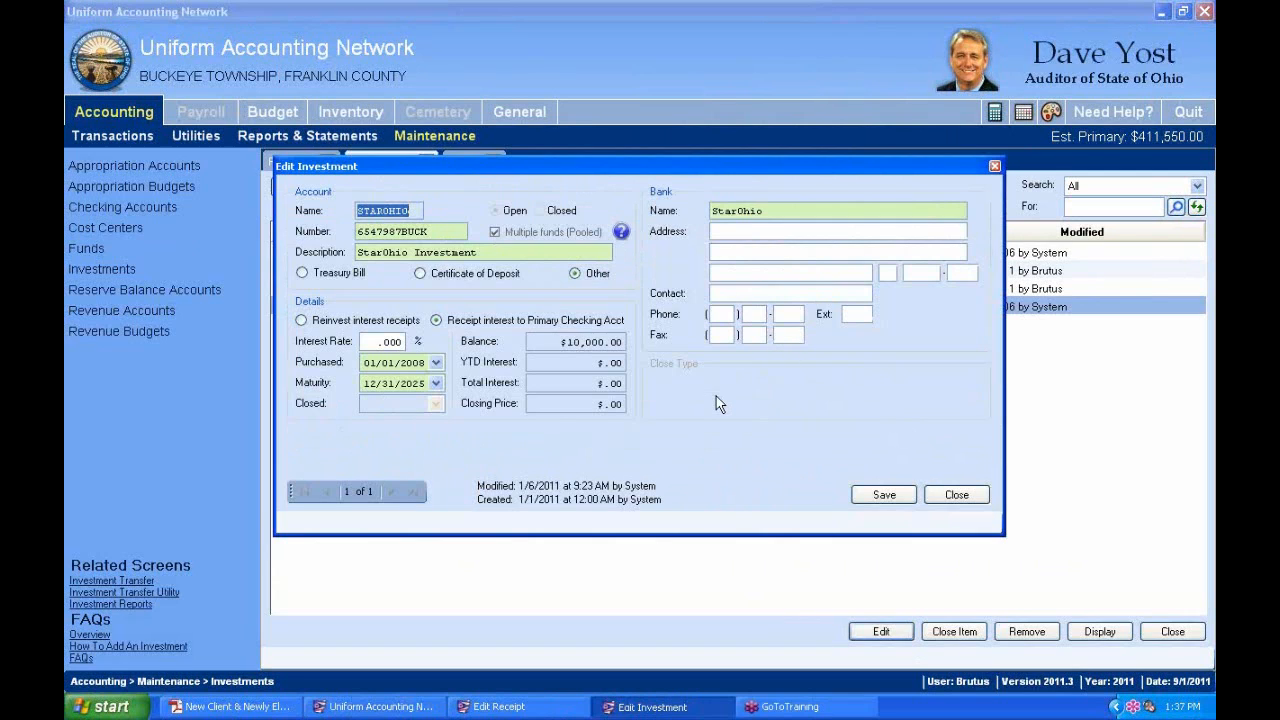
pyautogui.hotkey('alt', 'Tab')
pyautogui.hotkey('alt', 'Tab')
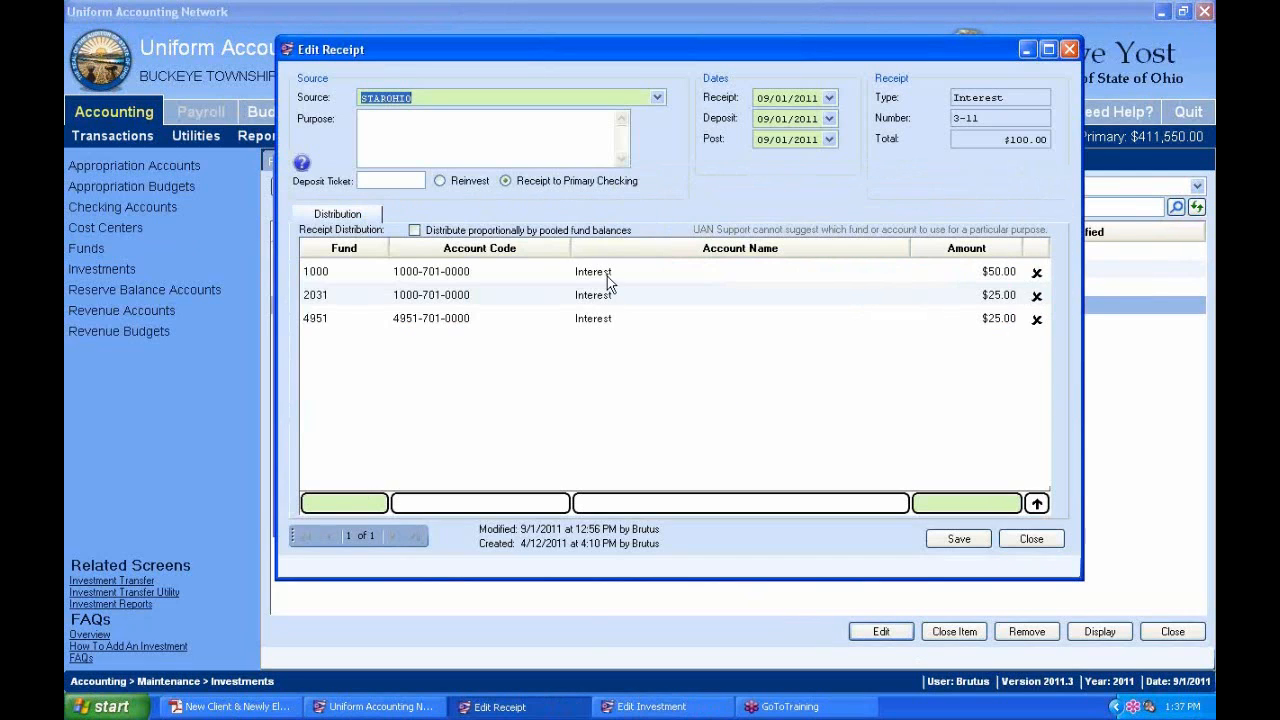
pyautogui.click(605, 276)
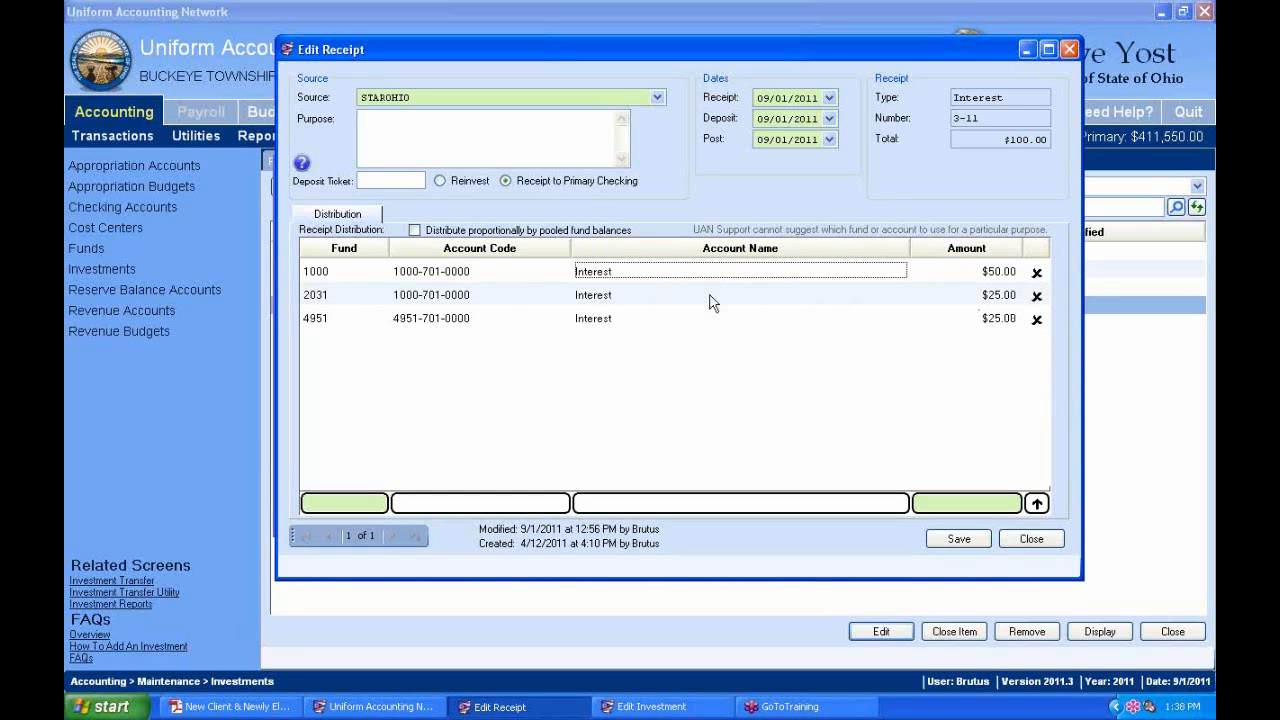
pyautogui.click(998, 295)
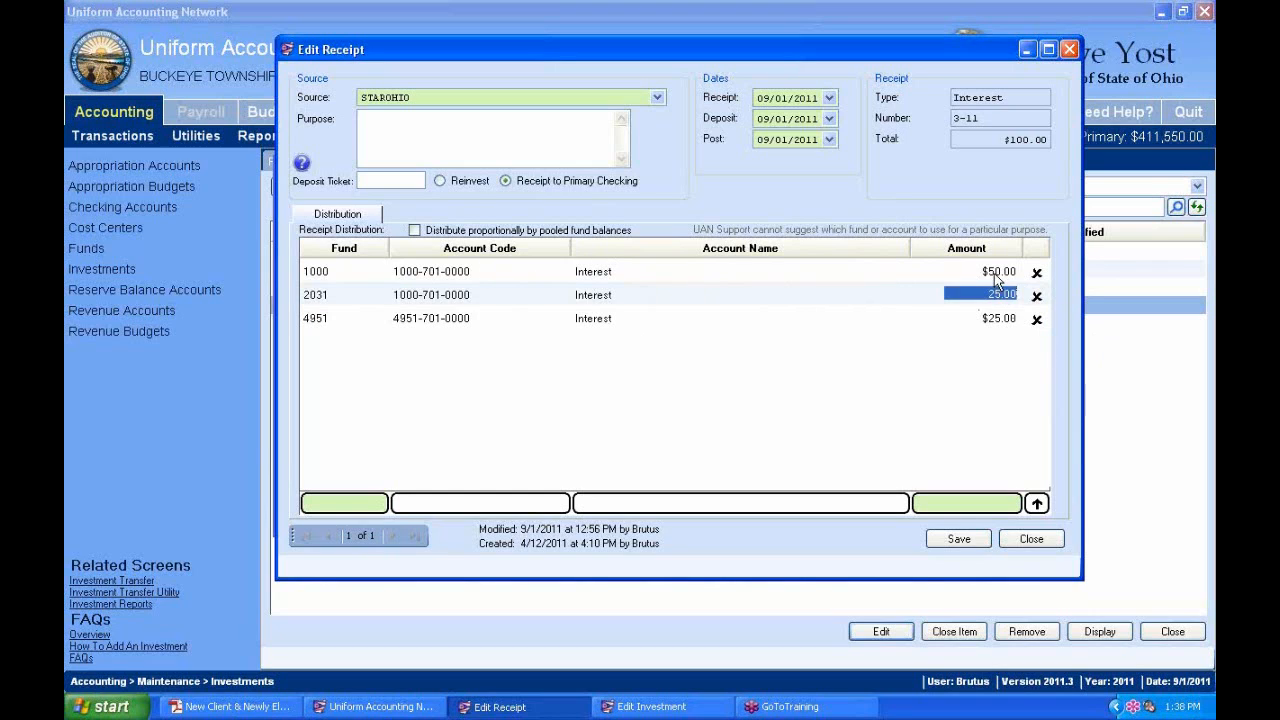
pyautogui.click(1017, 318)
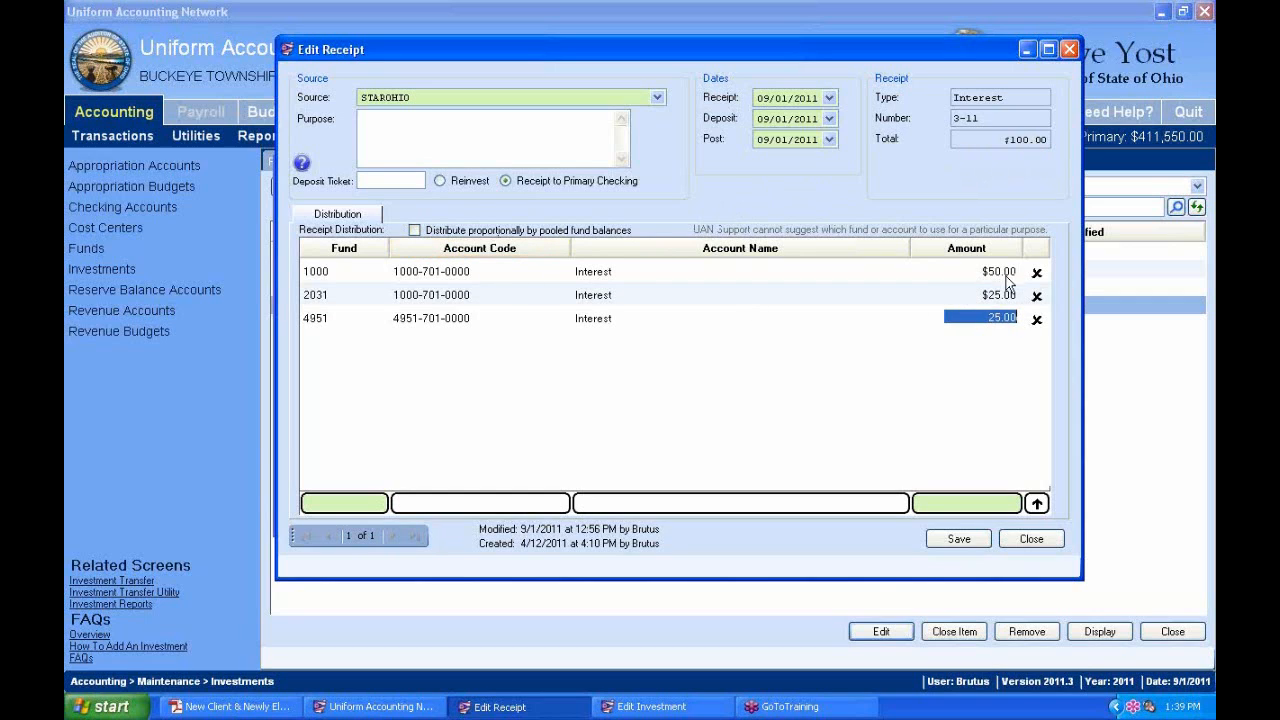
# Turn on pooled-balance distribution, try totals 0 and 5555, then settle on 100.00.
pyautogui.click(415, 231)
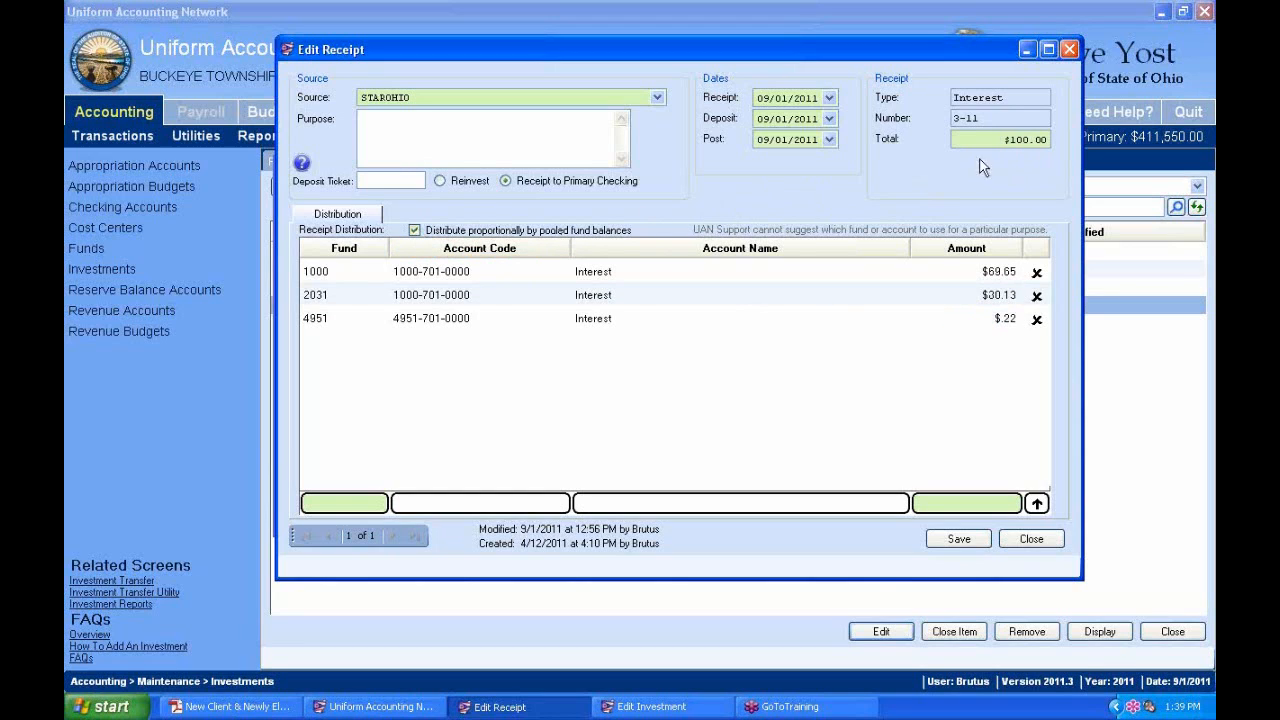
pyautogui.click(1003, 138)
pyautogui.write('0.')
pyautogui.moveTo(972, 140); pyautogui.dragTo(1086, 144)
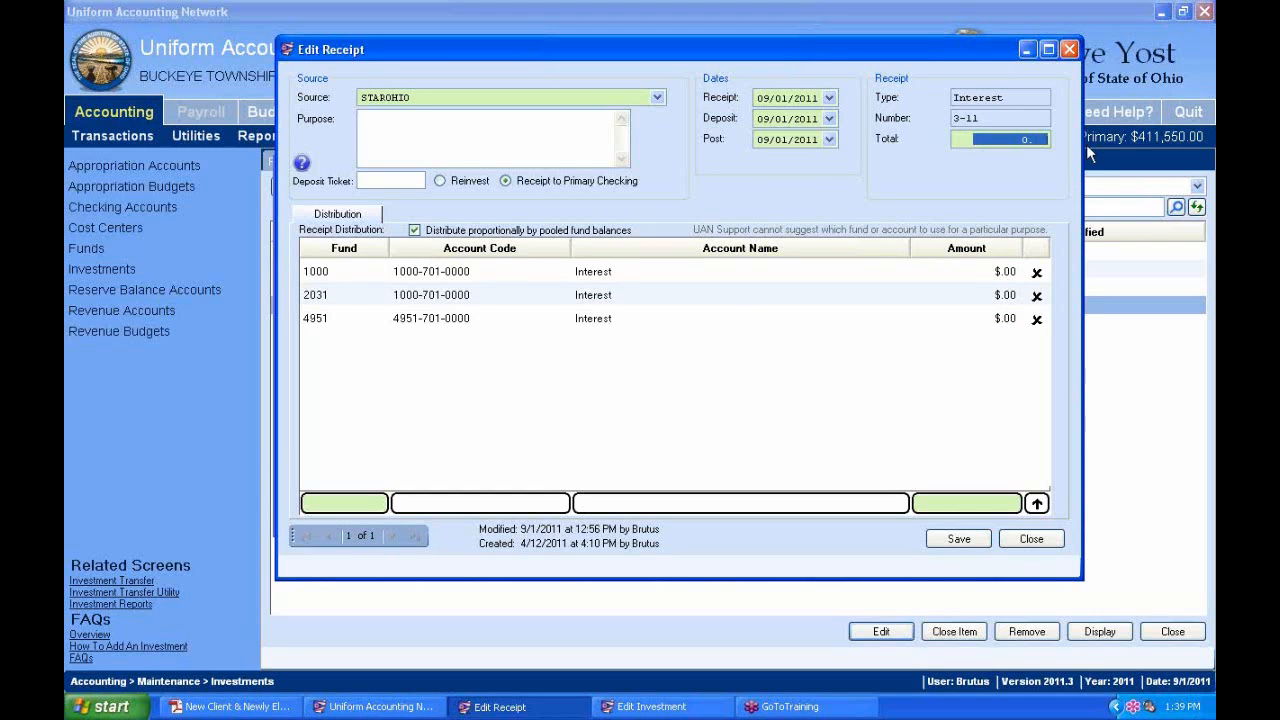
pyautogui.write('5555')
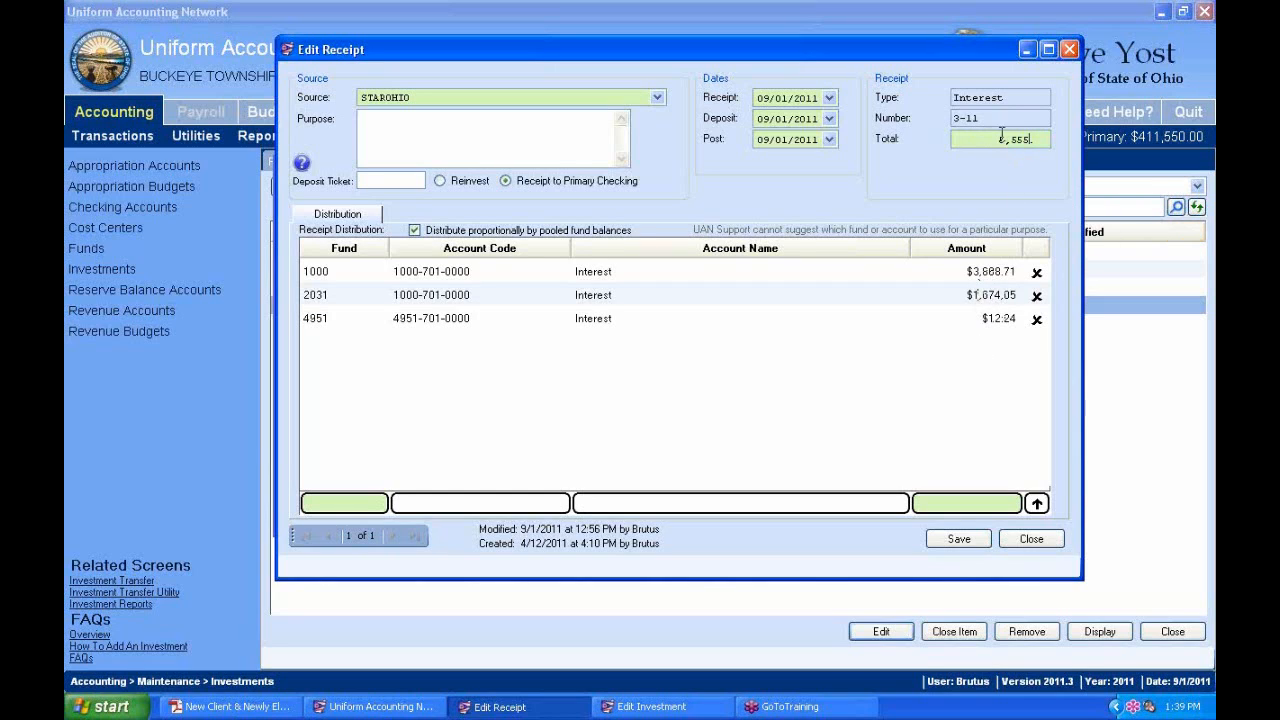
pyautogui.moveTo(986, 138); pyautogui.dragTo(1060, 174)
pyautogui.write('100.')
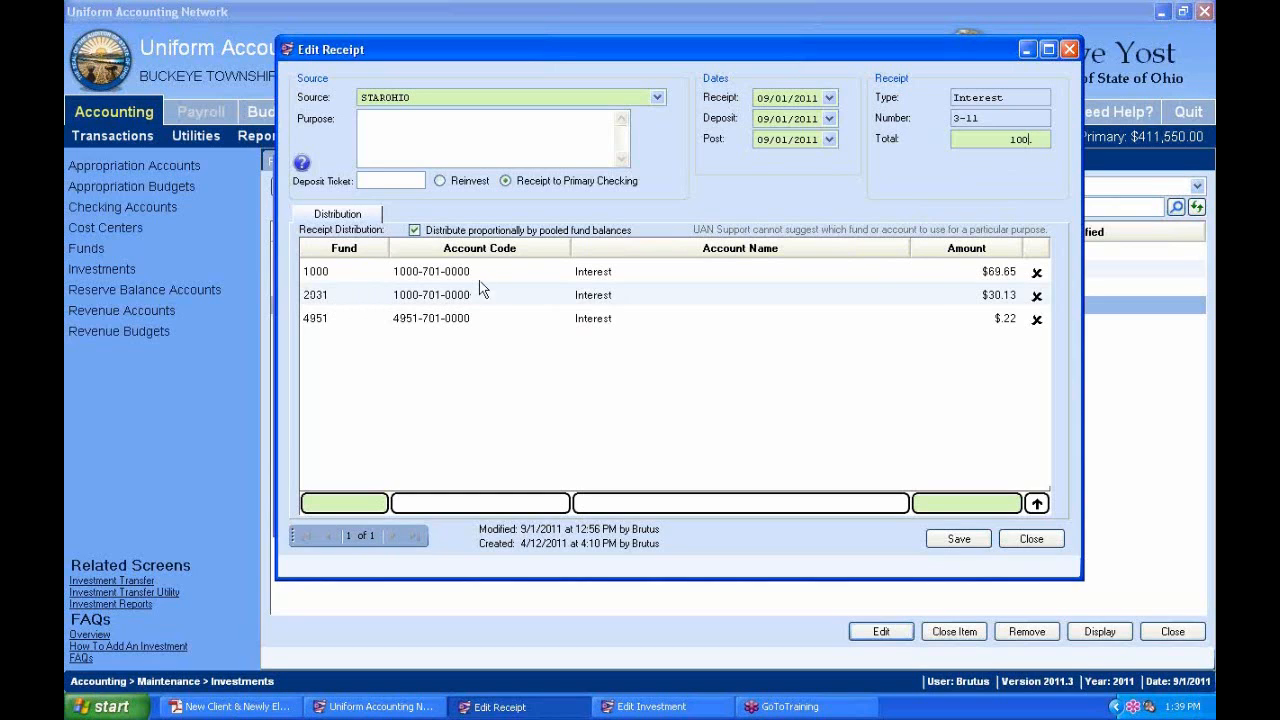
pyautogui.click(994, 279)
# Generate a Fund Status report for funds 1000, 2031 and 4952.
pyautogui.click(420, 10)
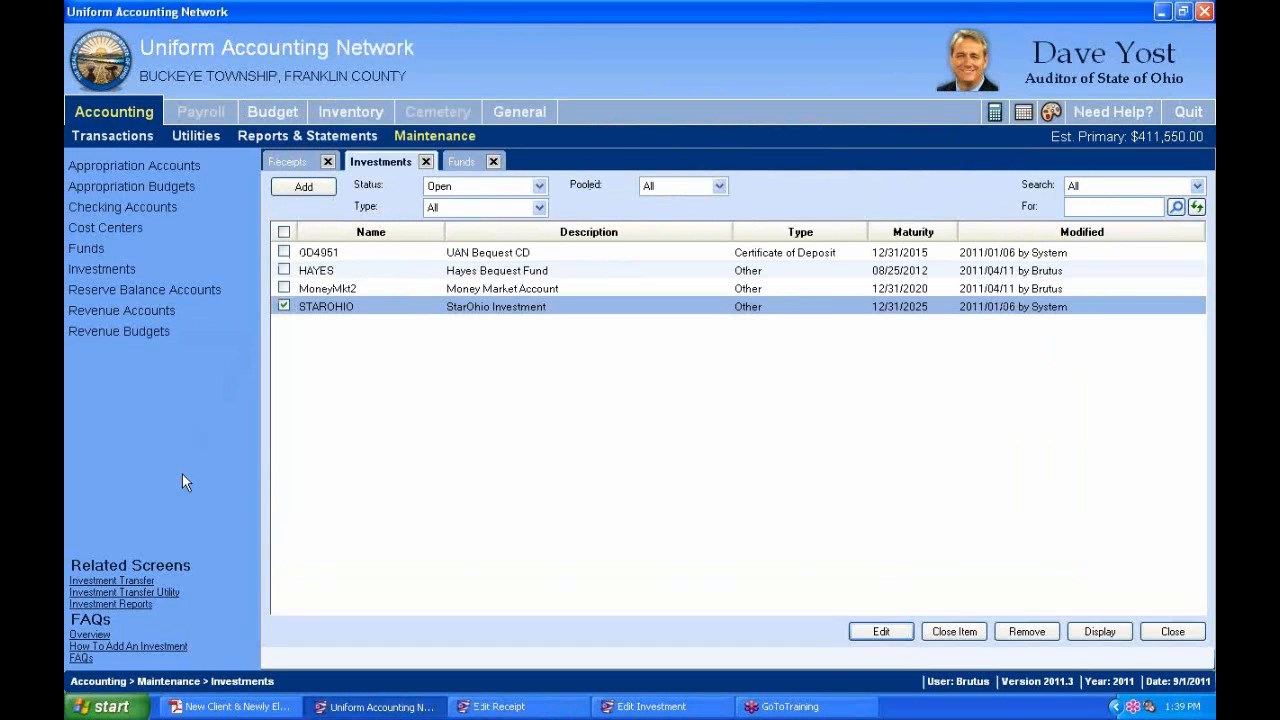
pyautogui.click(286, 161)
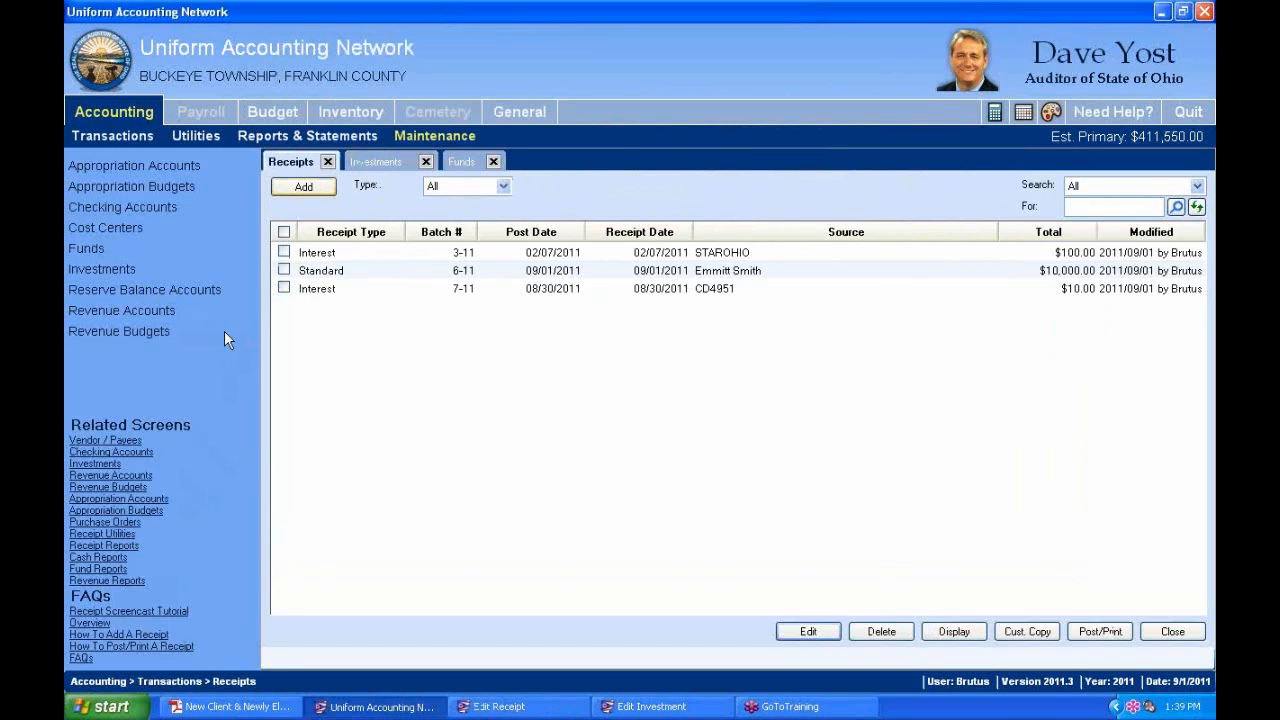
pyautogui.click(105, 569)
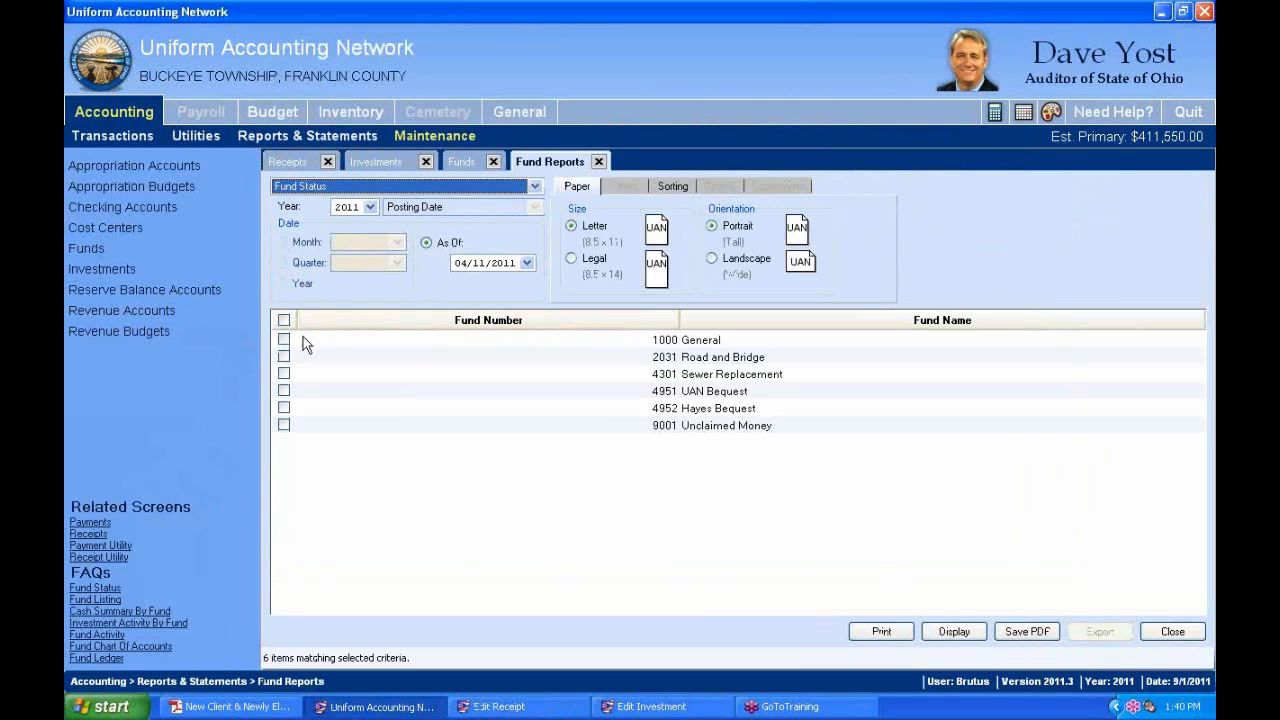
pyautogui.click(284, 340)
pyautogui.click(284, 357)
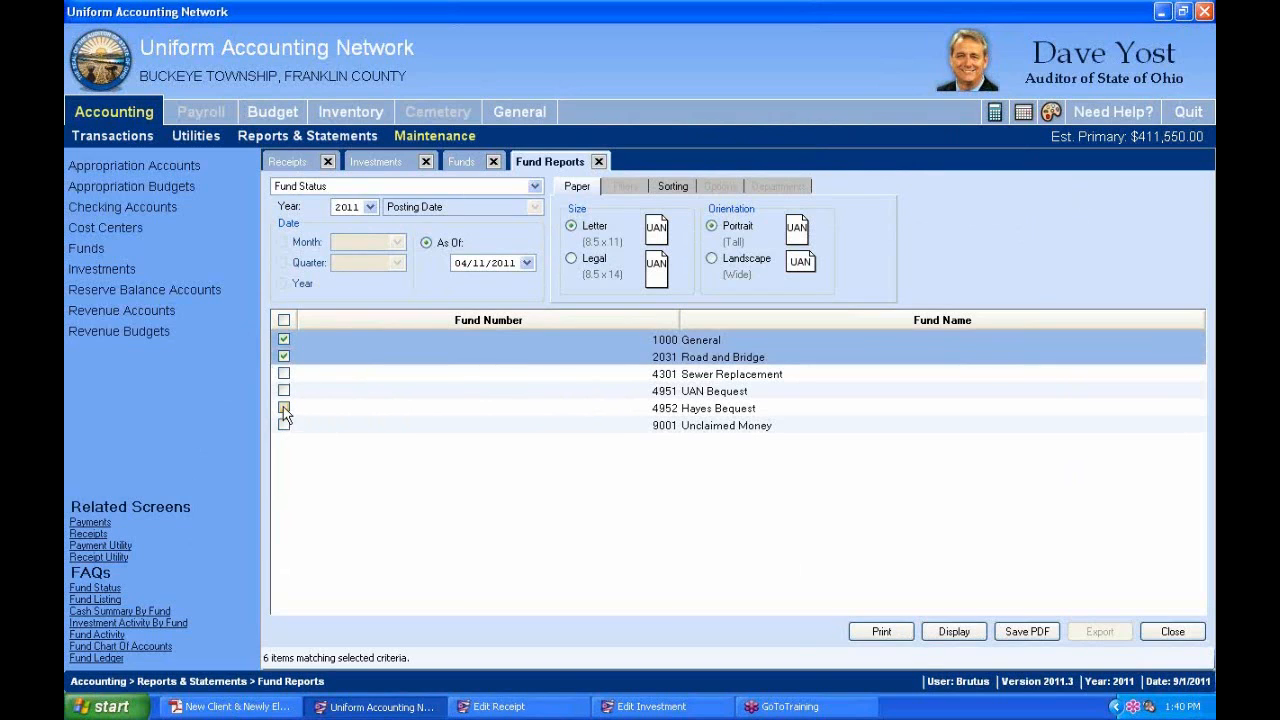
pyautogui.click(284, 408)
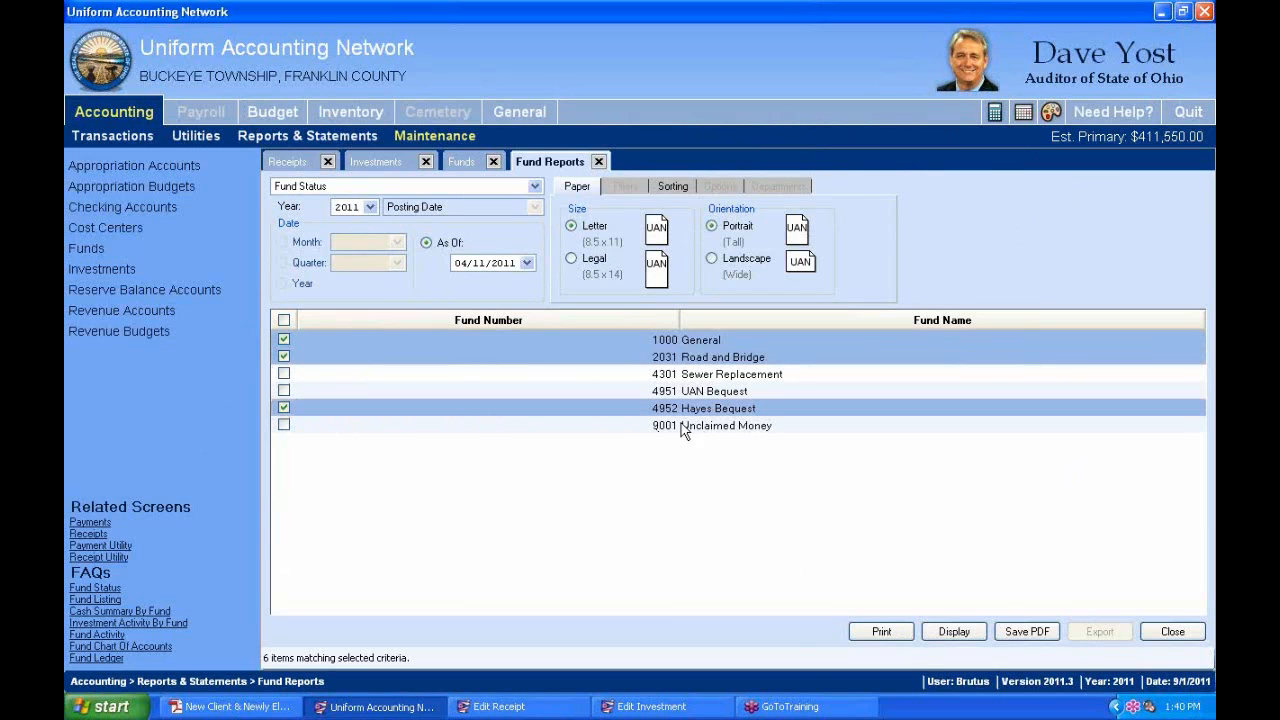
pyautogui.click(954, 631)
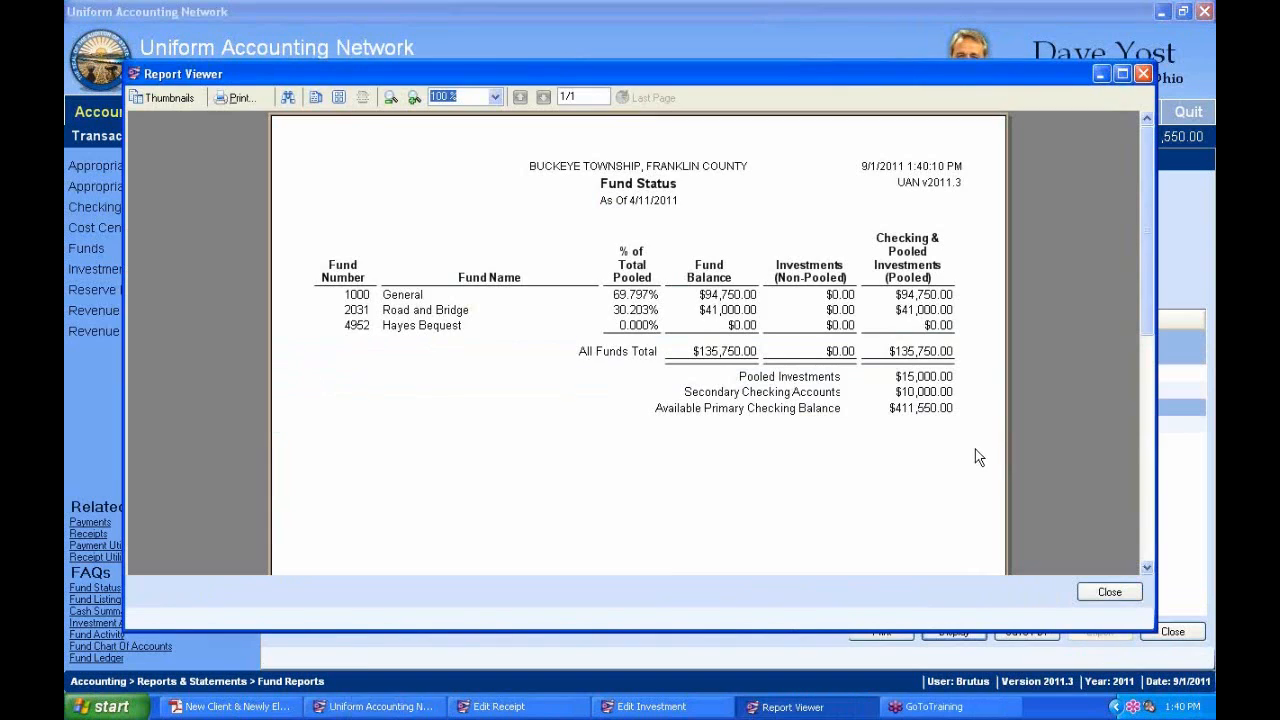
# Swap fund 4952 for 4951, redisplay the report full-screen at 150%, and reopen StarOhio's record.
pyautogui.click(1143, 74)
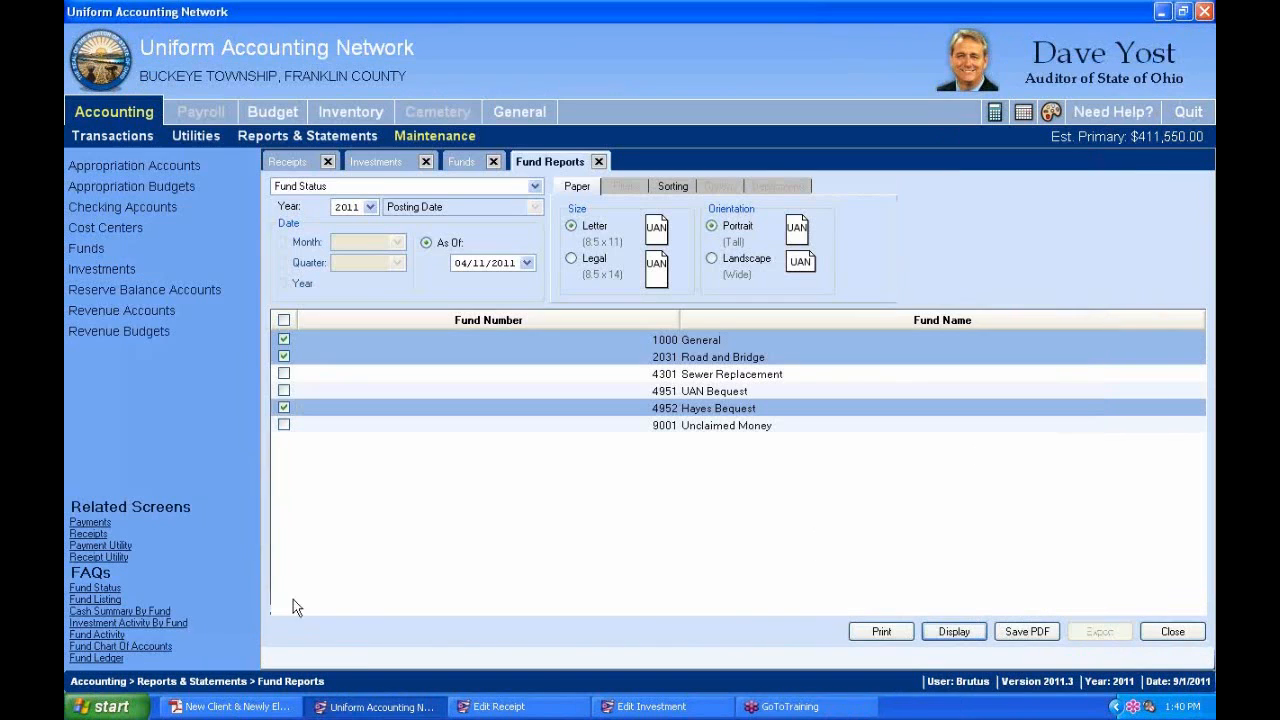
pyautogui.click(284, 407)
pyautogui.click(284, 390)
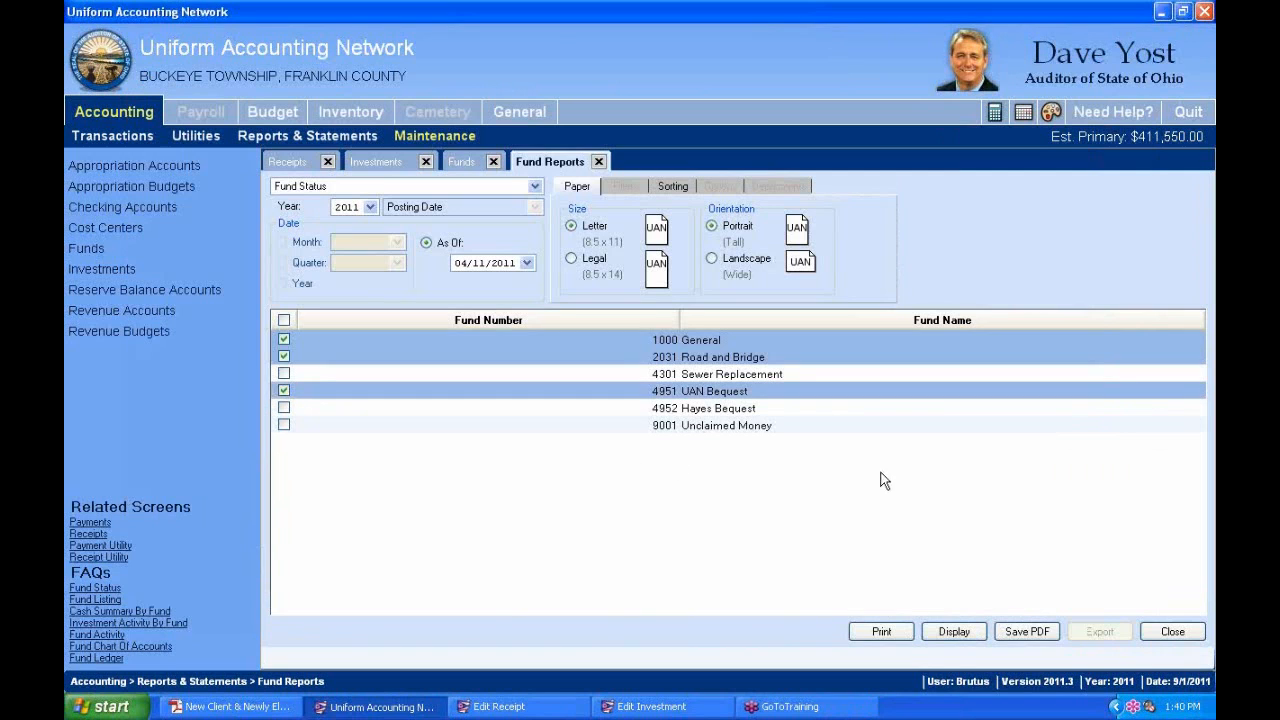
pyautogui.click(950, 636)
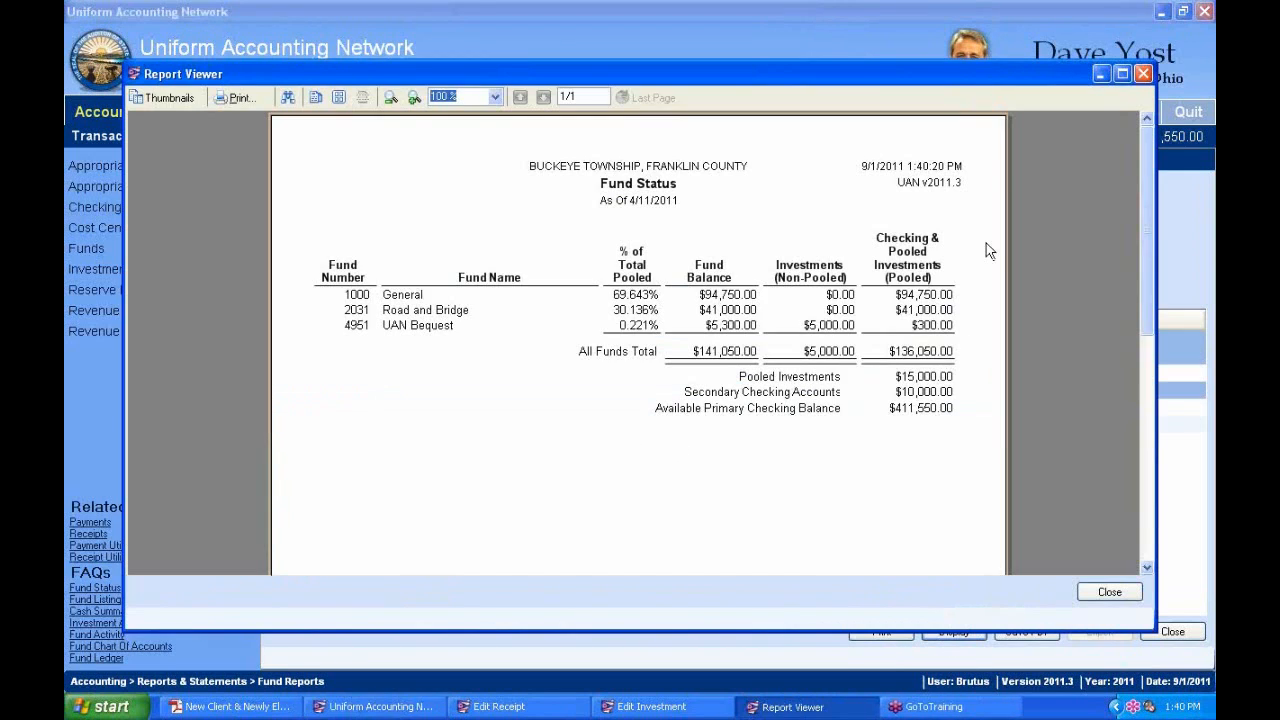
pyautogui.doubleClick(1026, 72)
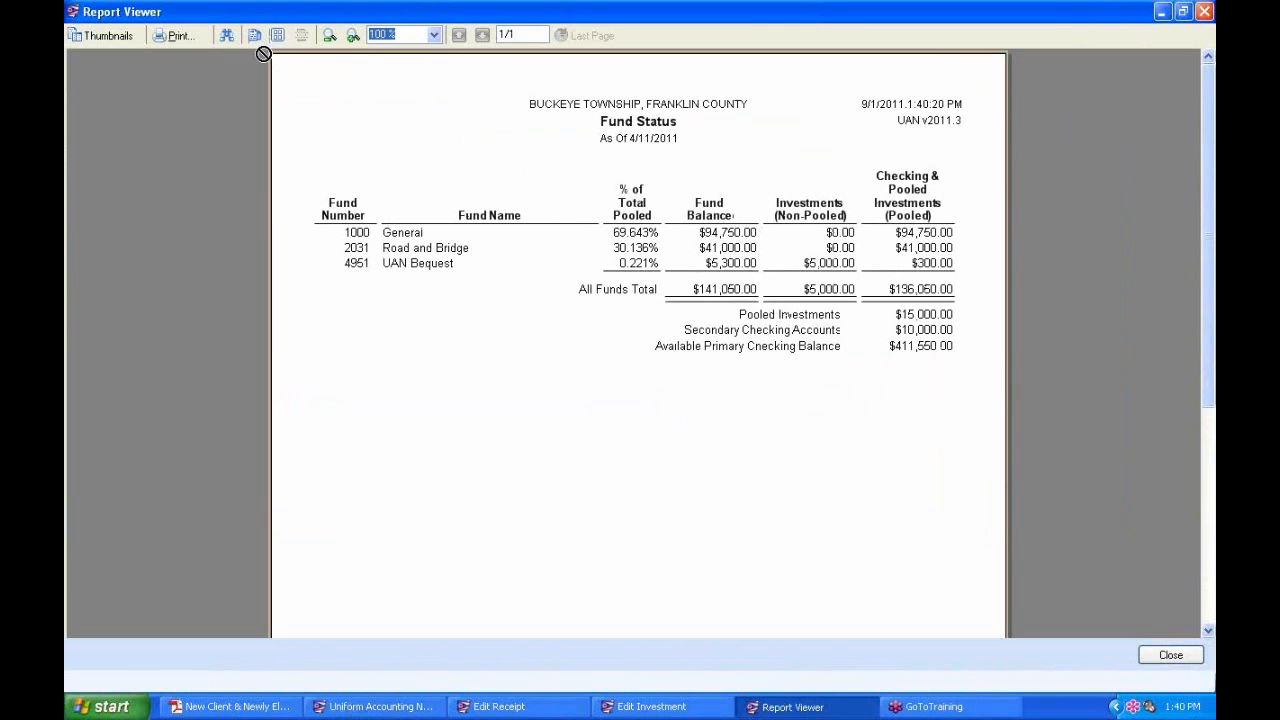
pyautogui.click(353, 36)
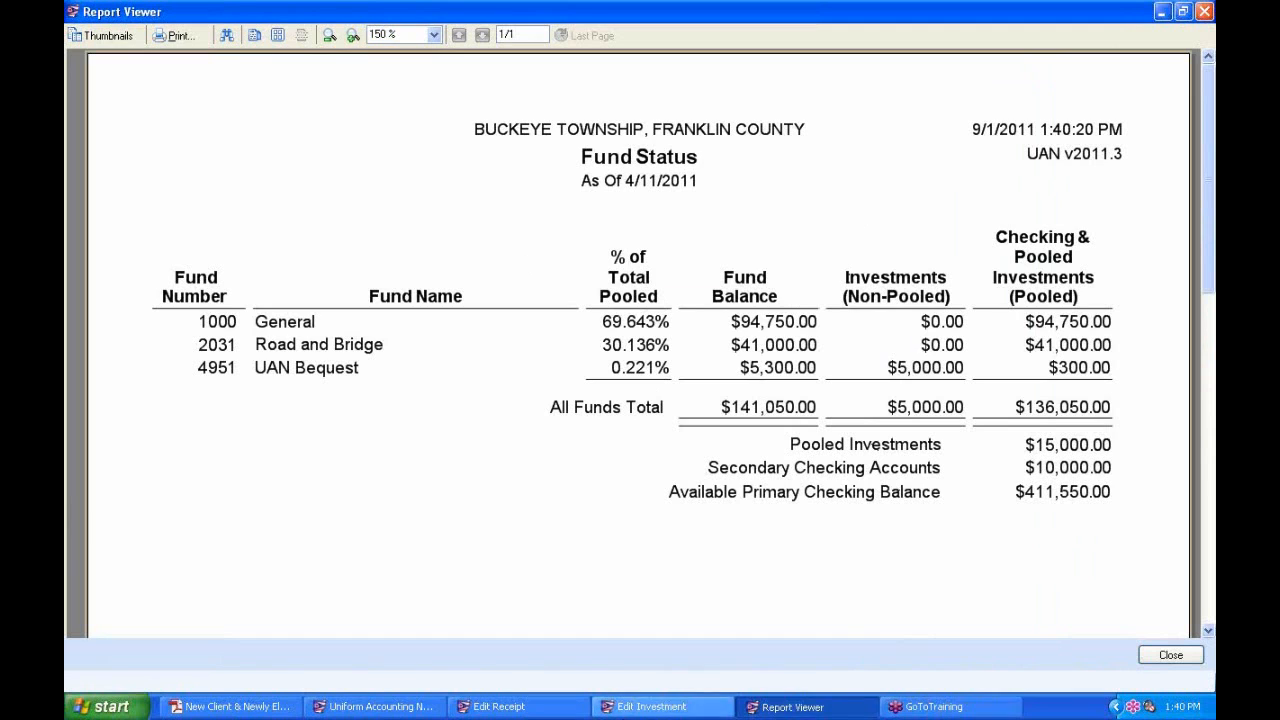
pyautogui.click(651, 706)
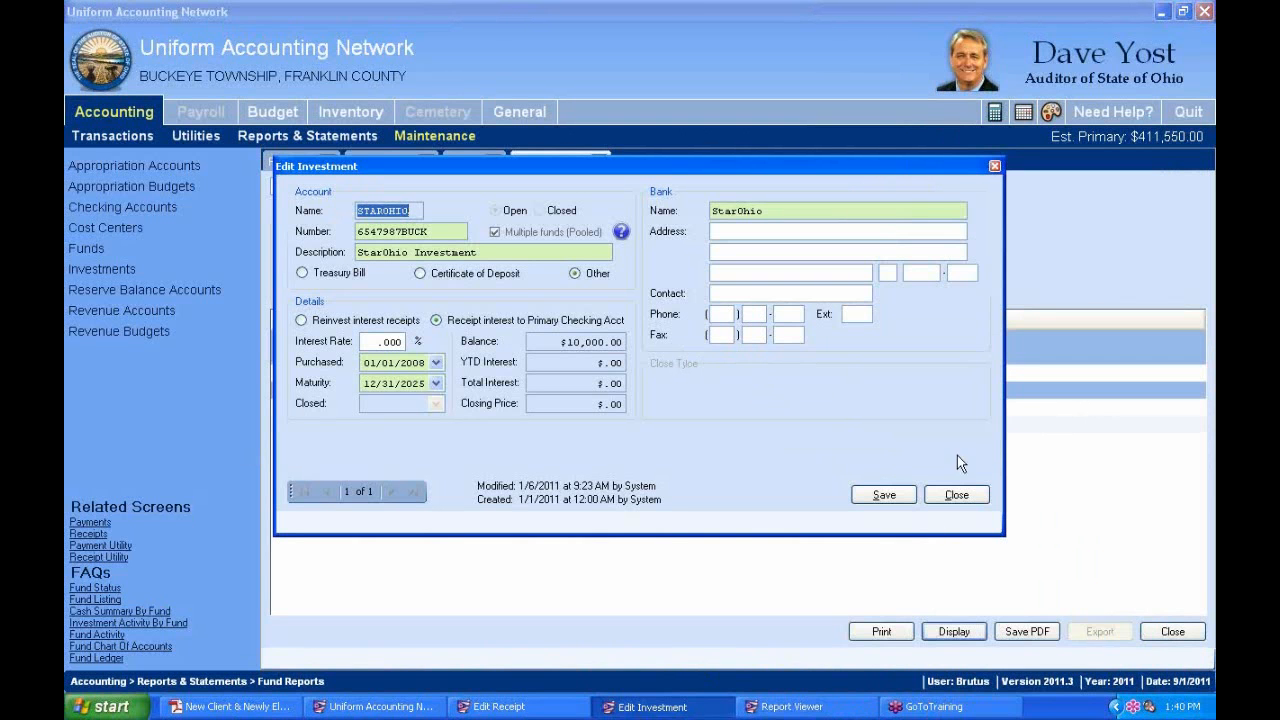
# Compare the receipt's $69.65/$30.13/$.22 split with the report's 69.643%, 30.136% and 0.221% shares.
pyautogui.click(514, 708)
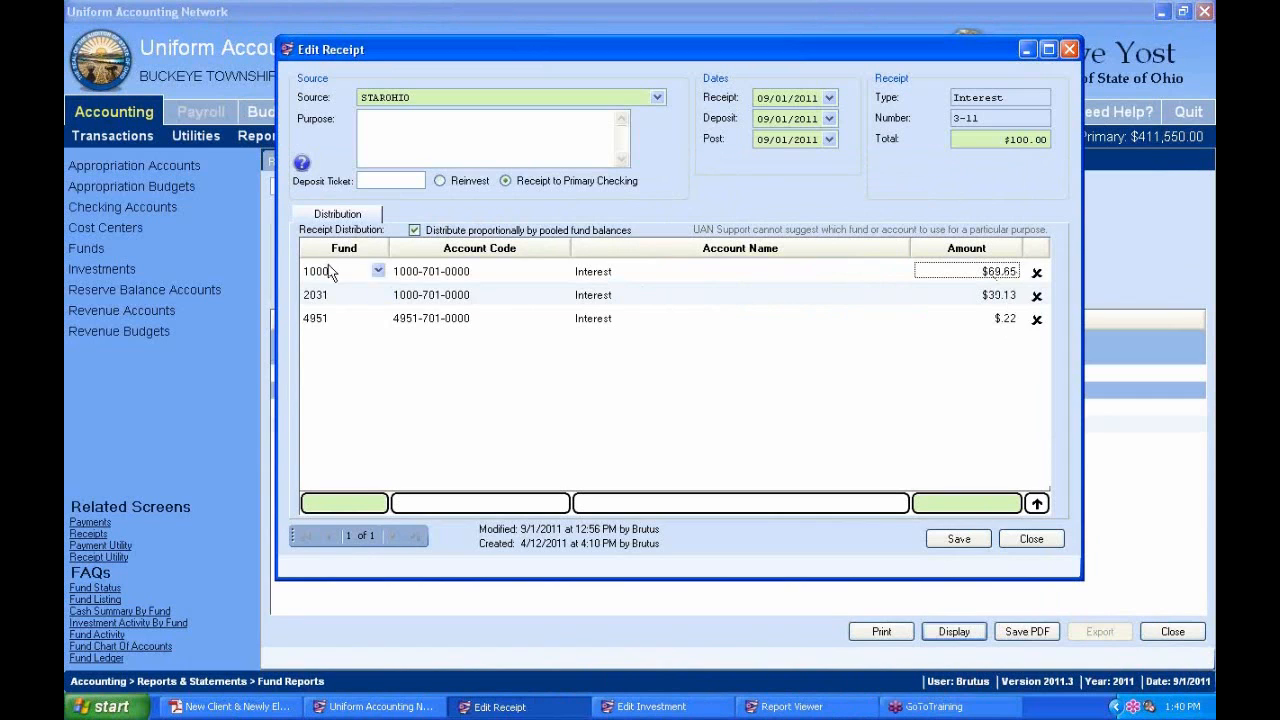
pyautogui.click(805, 706)
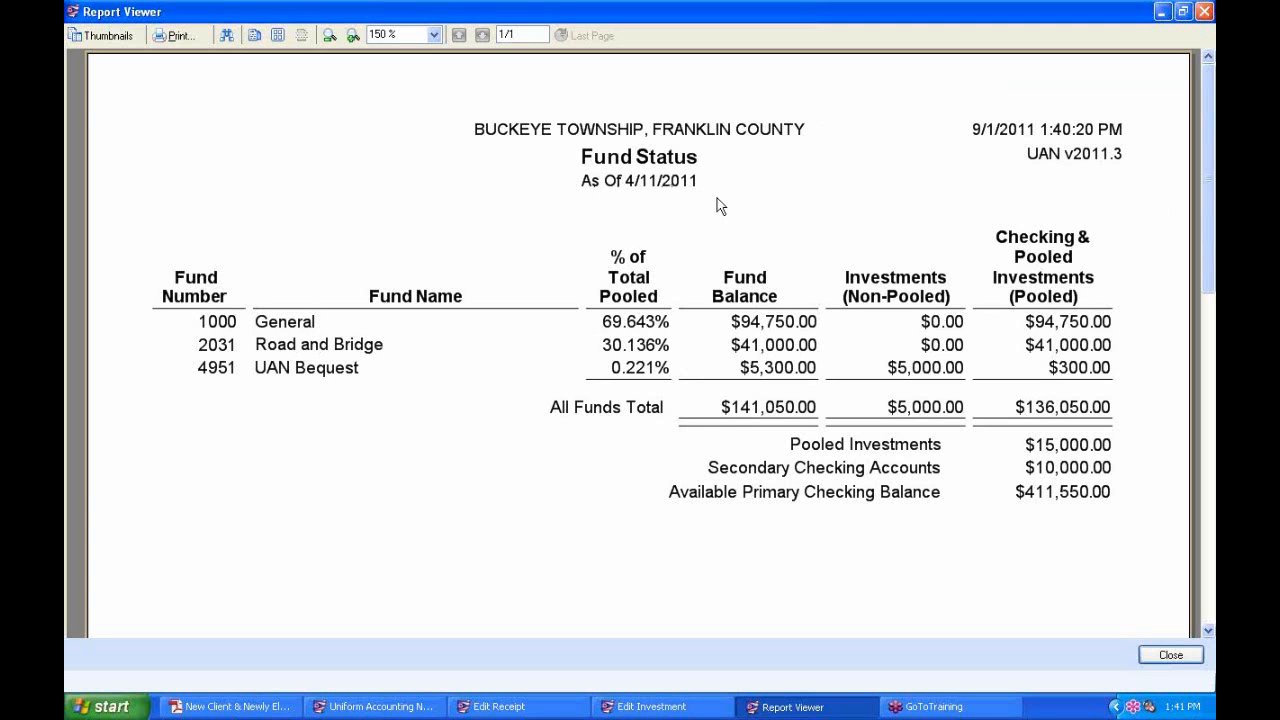
pyautogui.hotkey('alt', 'Tab')
pyautogui.hotkey('alt', 'Tab')
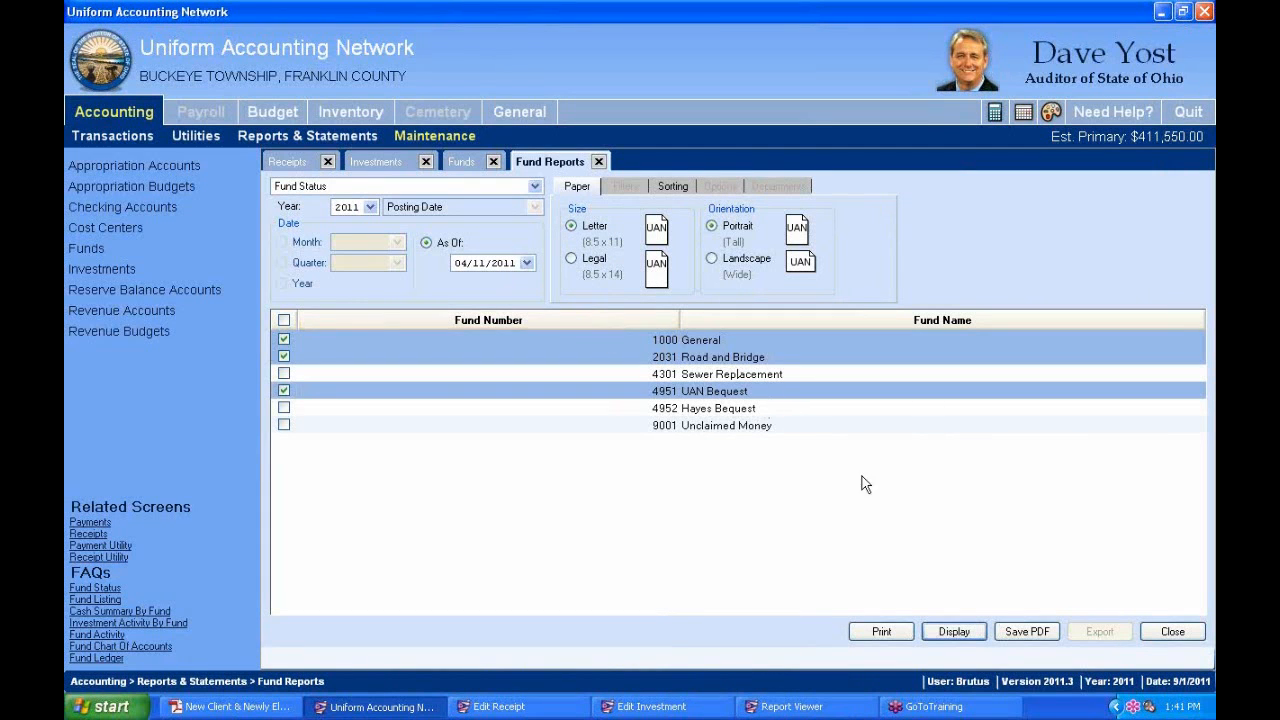
# Close the StarOhio investment record and the Fund Status report viewer.
pyautogui.click(288, 164)
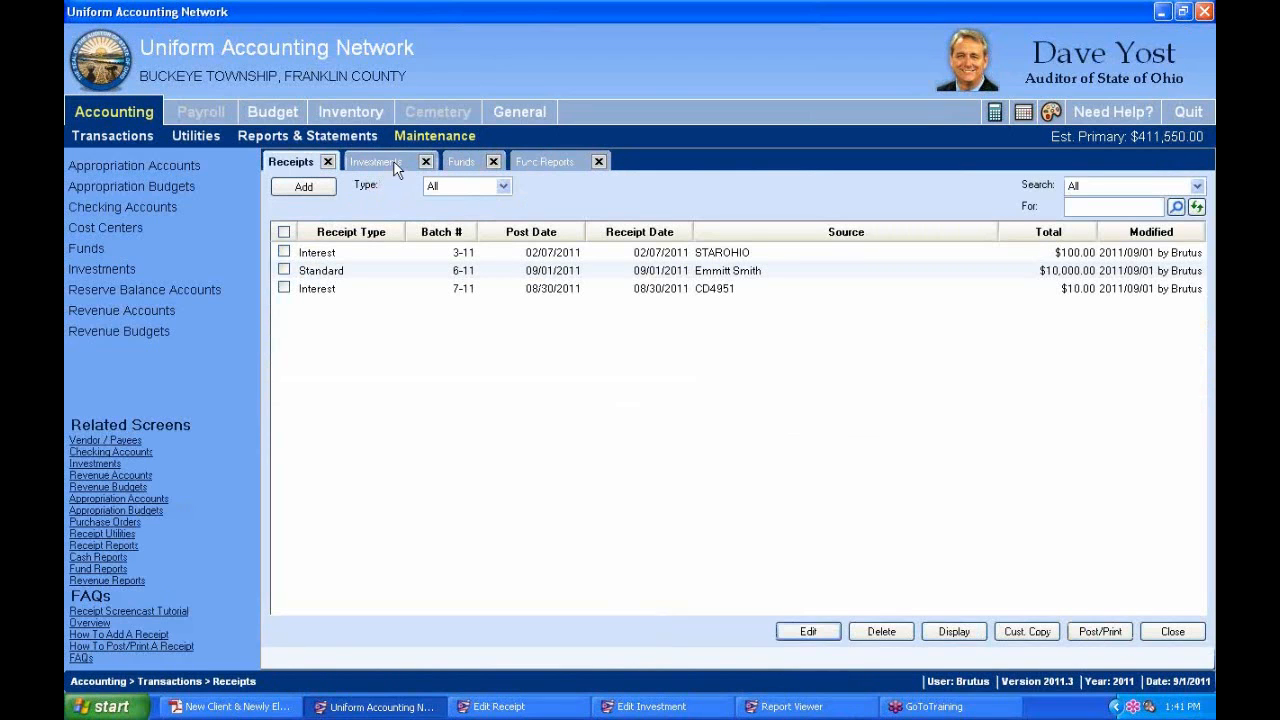
pyautogui.click(650, 706)
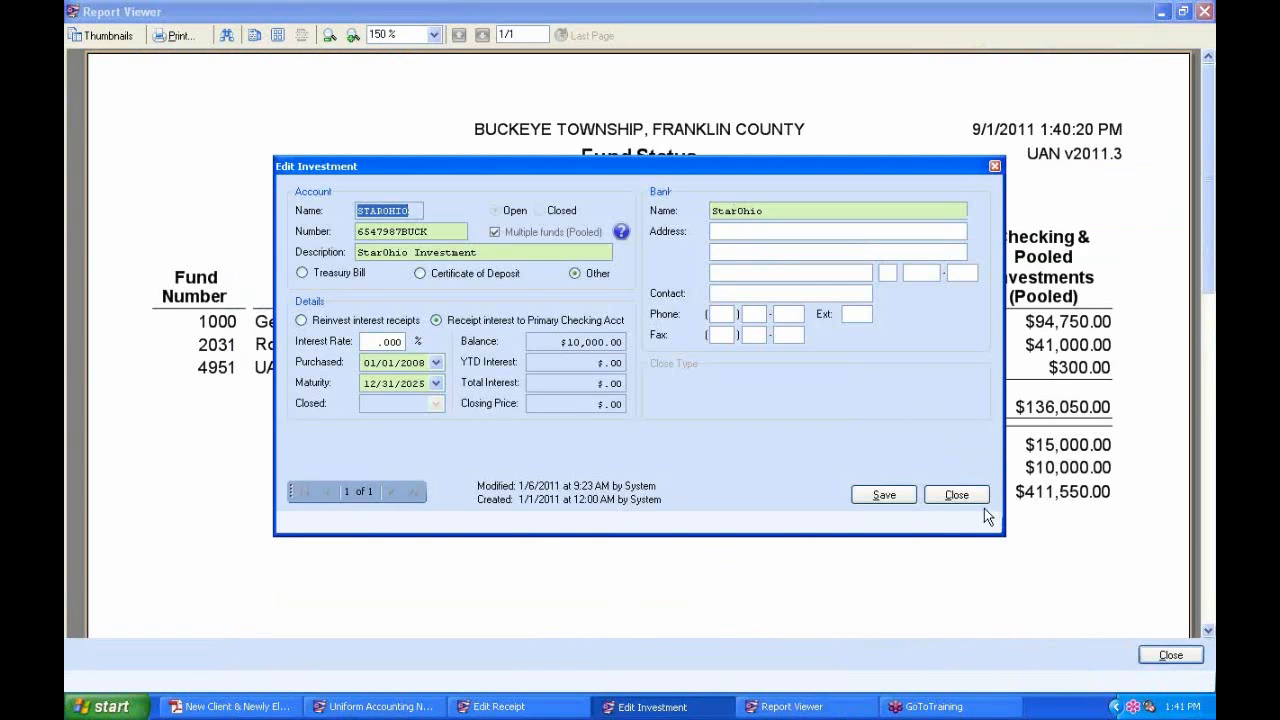
pyautogui.click(962, 496)
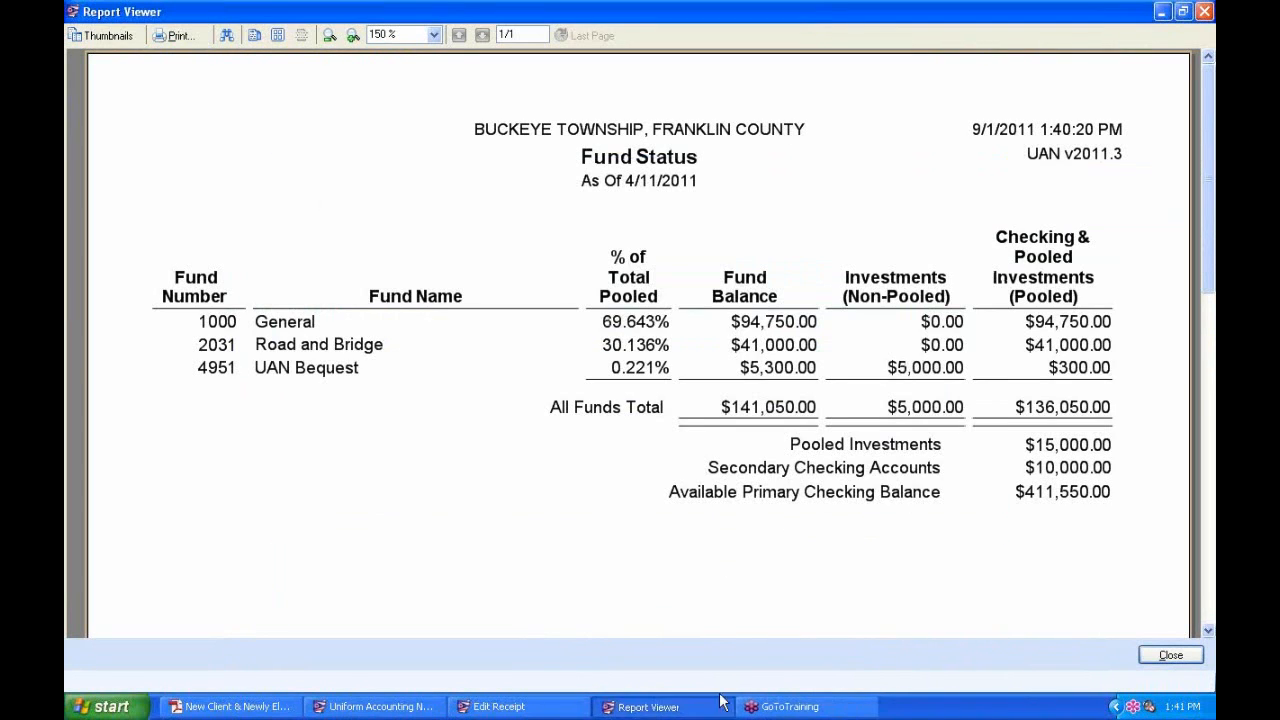
pyautogui.rightClick(648, 708)
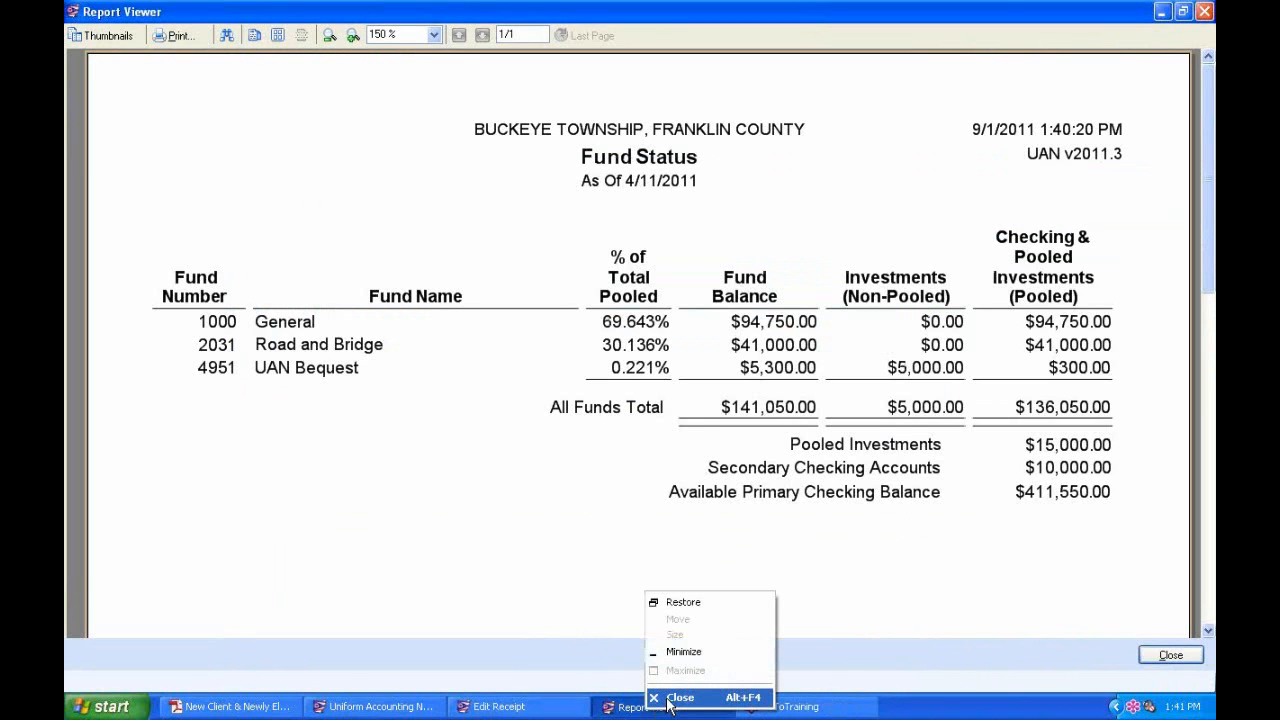
pyautogui.click(673, 698)
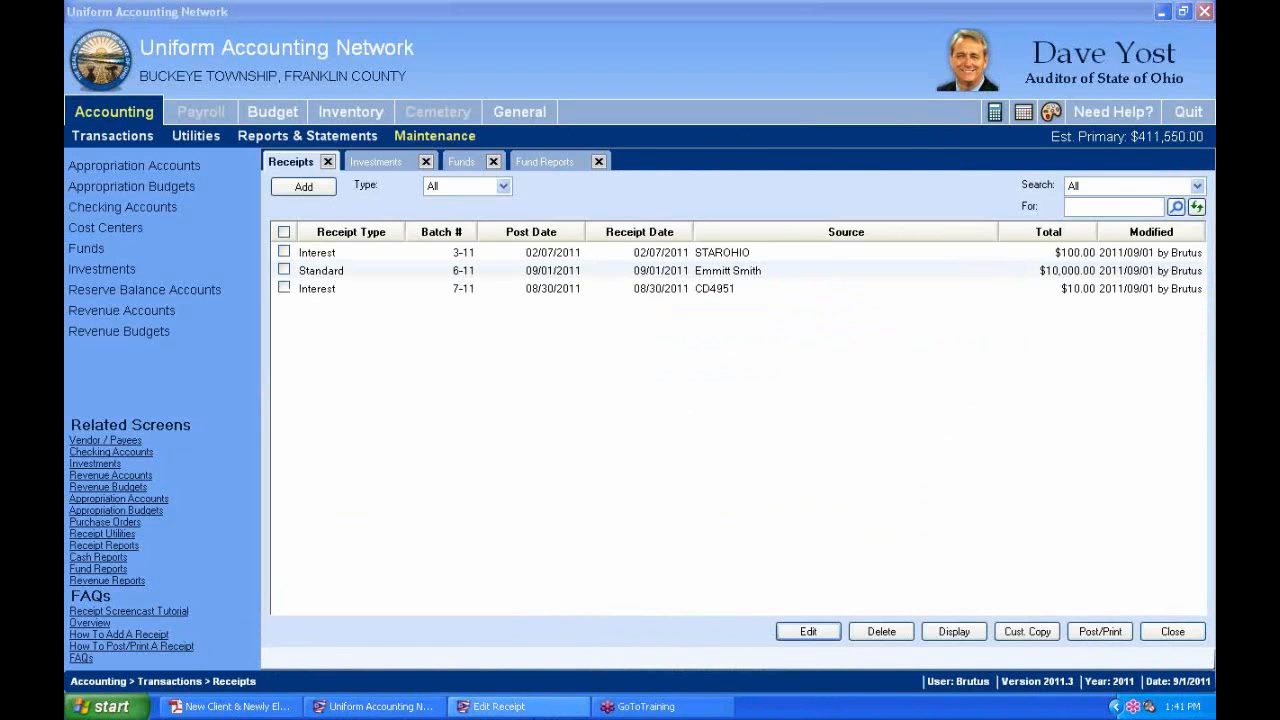
# Toggle pooled-balance distribution off and back on, then save and close receipt 3-11 at $100.00.
pyautogui.click(487, 708)
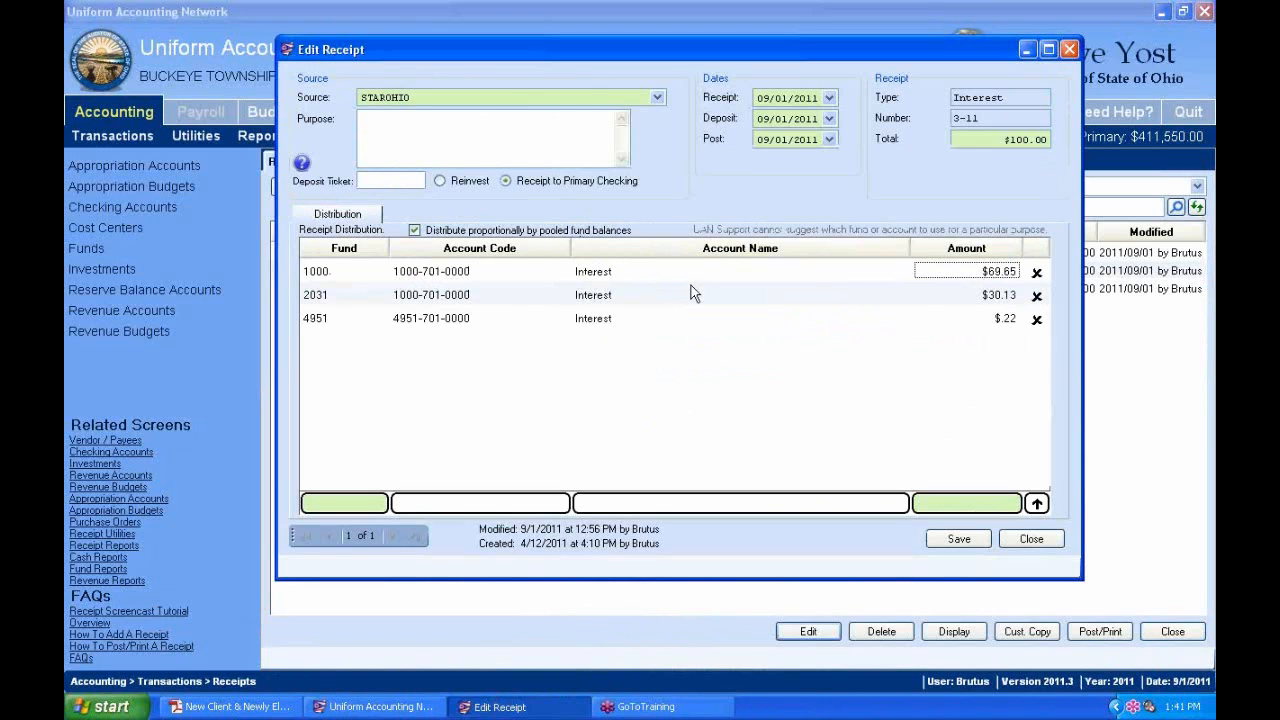
pyautogui.click(414, 231)
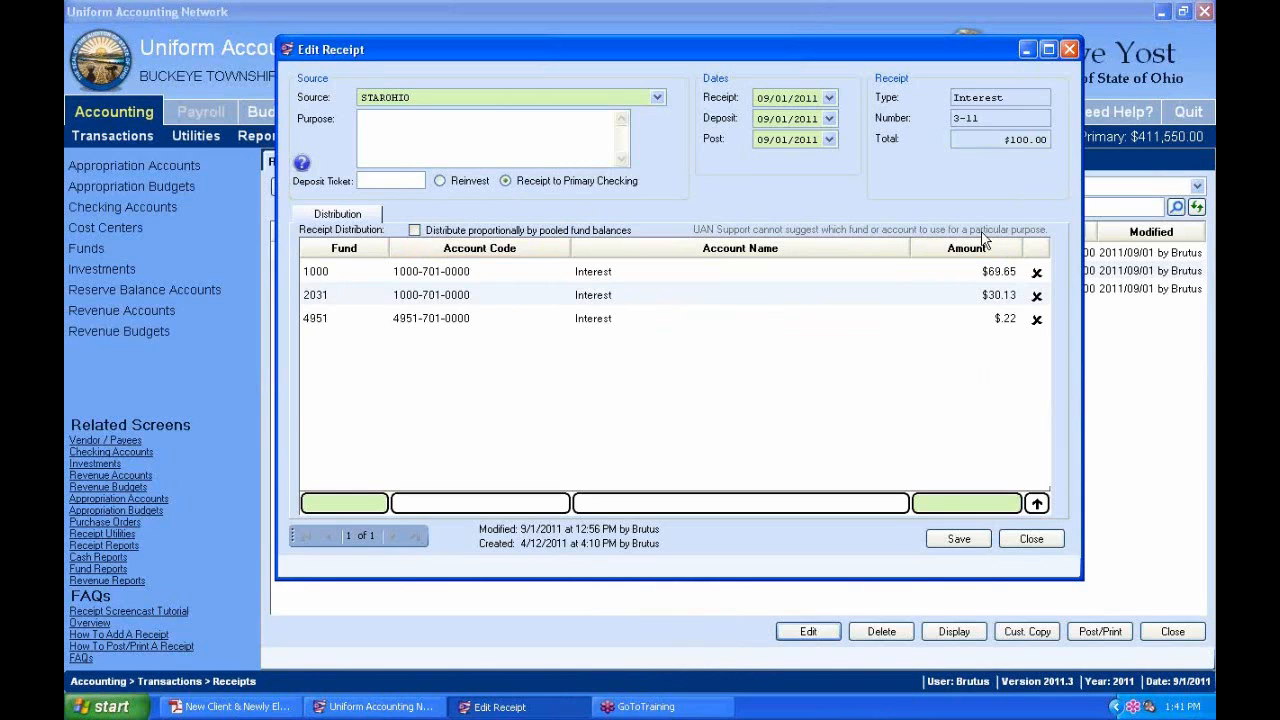
pyautogui.click(955, 273)
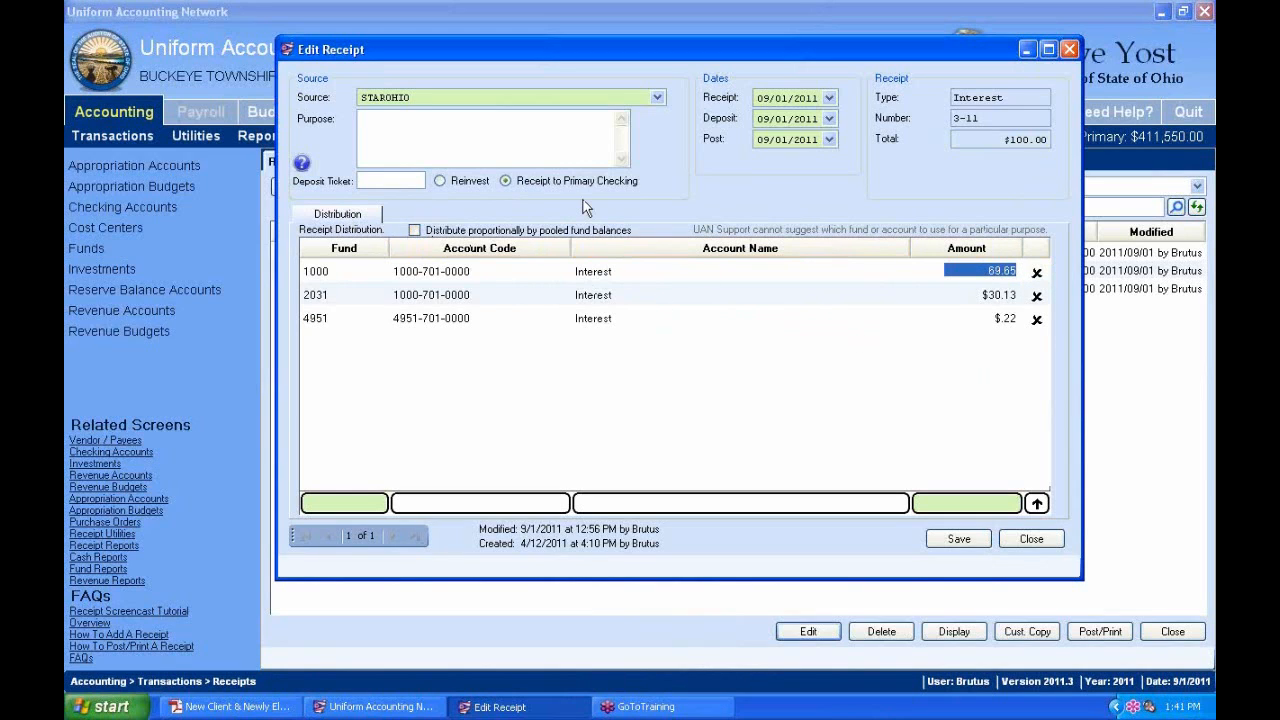
pyautogui.click(414, 230)
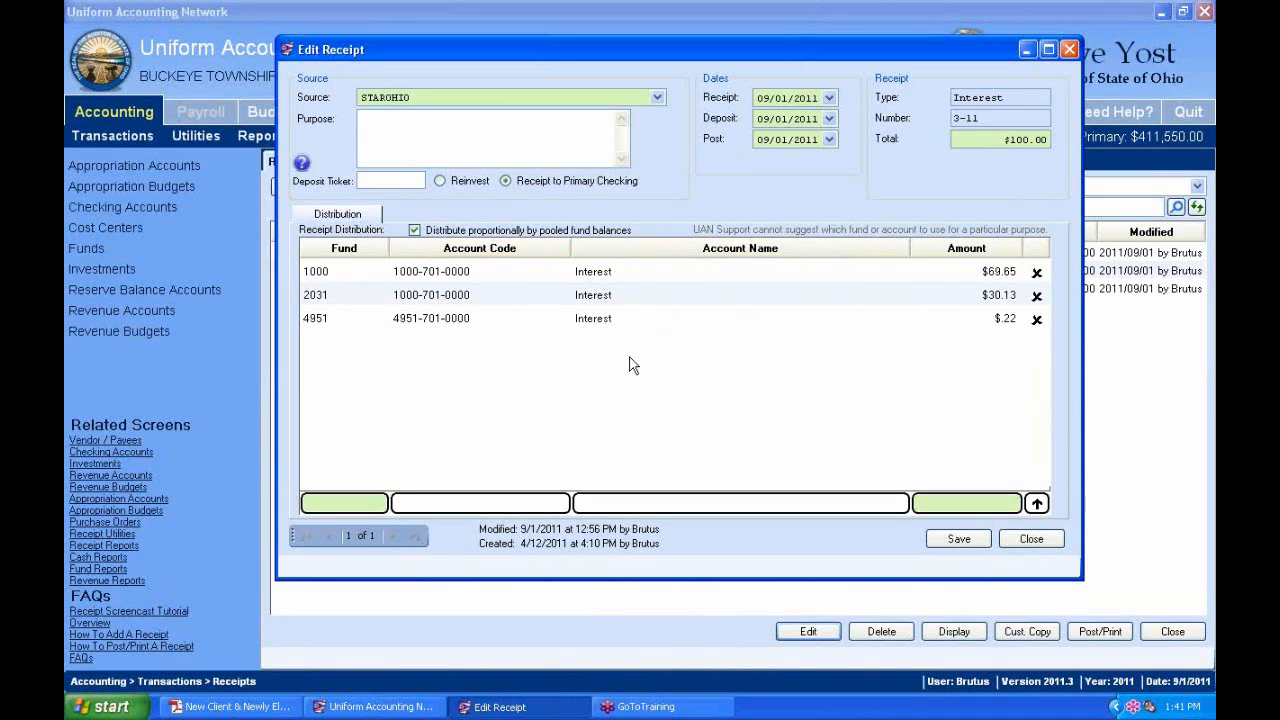
pyautogui.click(963, 545)
pyautogui.click(1031, 539)
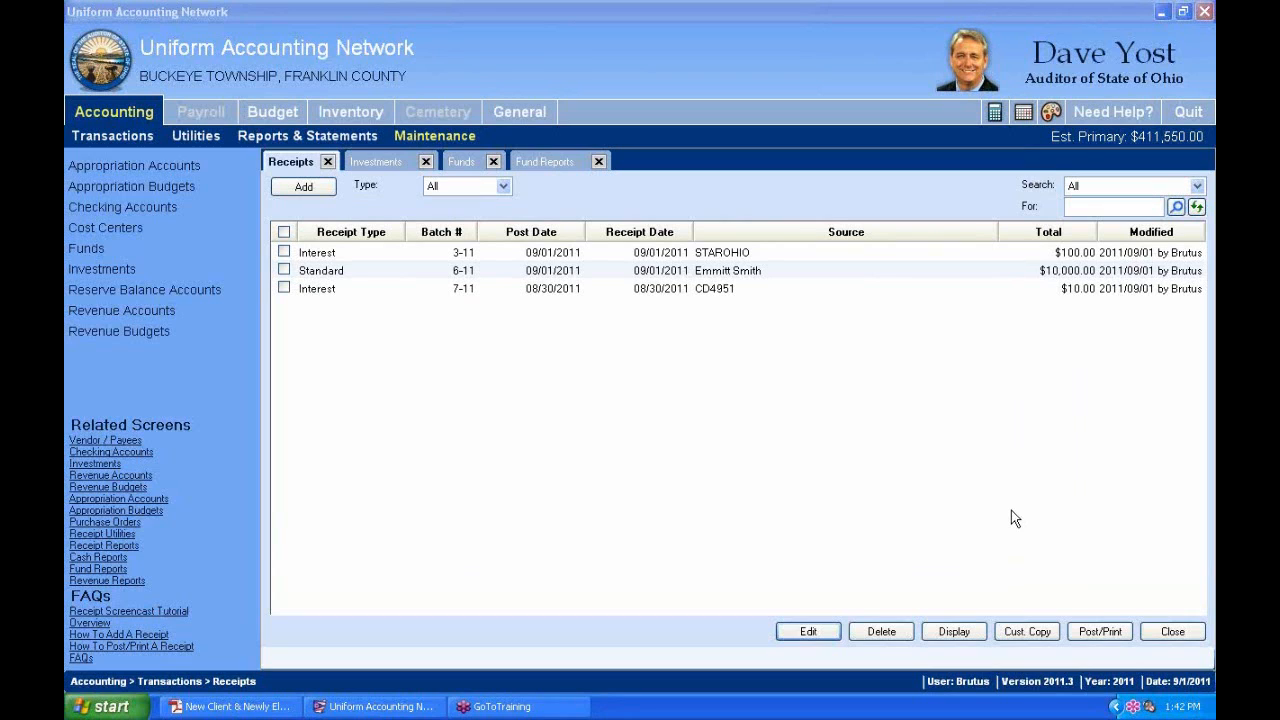
# Add a new receipt of type Memo from the Receipts tab.
pyautogui.click(317, 191)
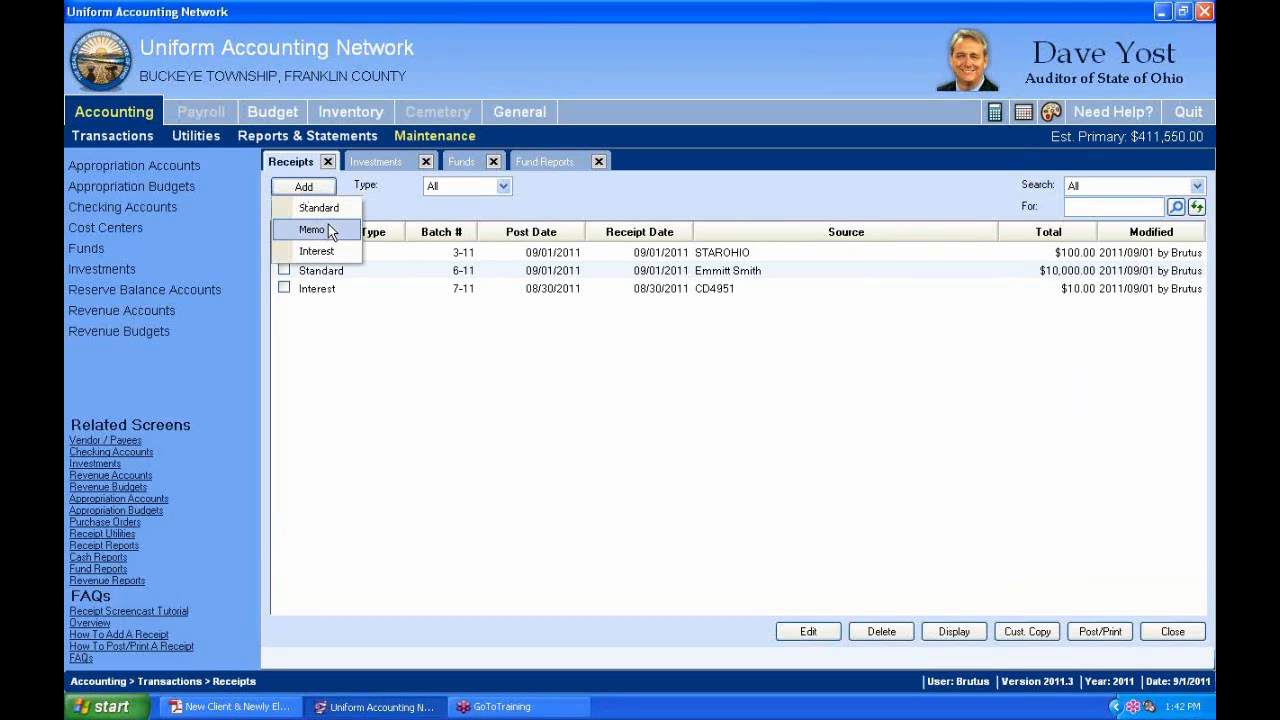
pyautogui.click(318, 230)
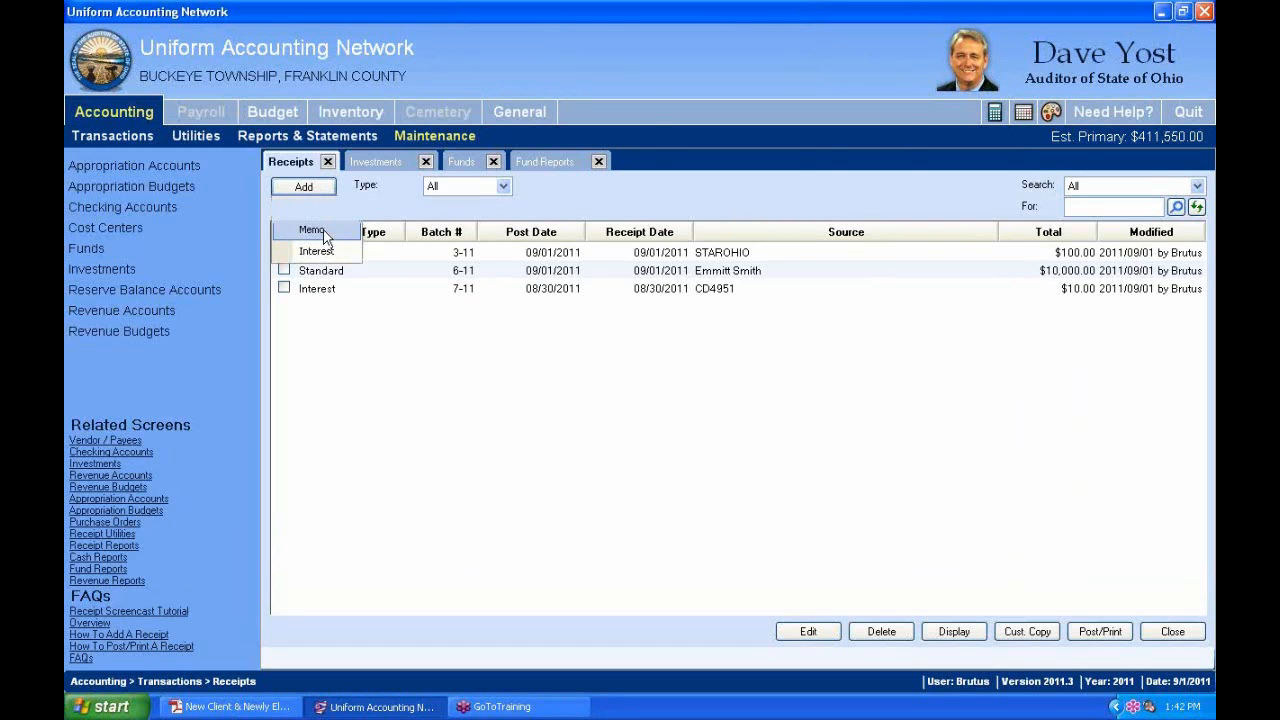
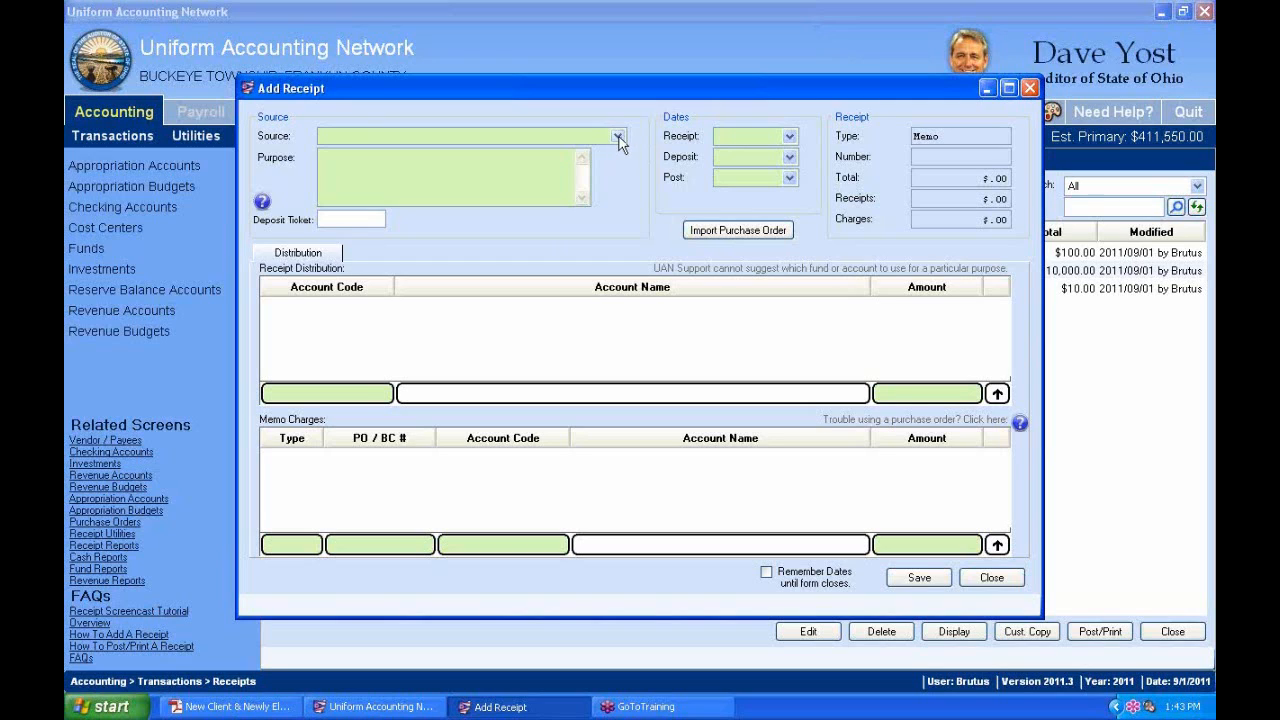
# Set the receipt source to County Auditor with purpose Property Tax.
pyautogui.write('c')
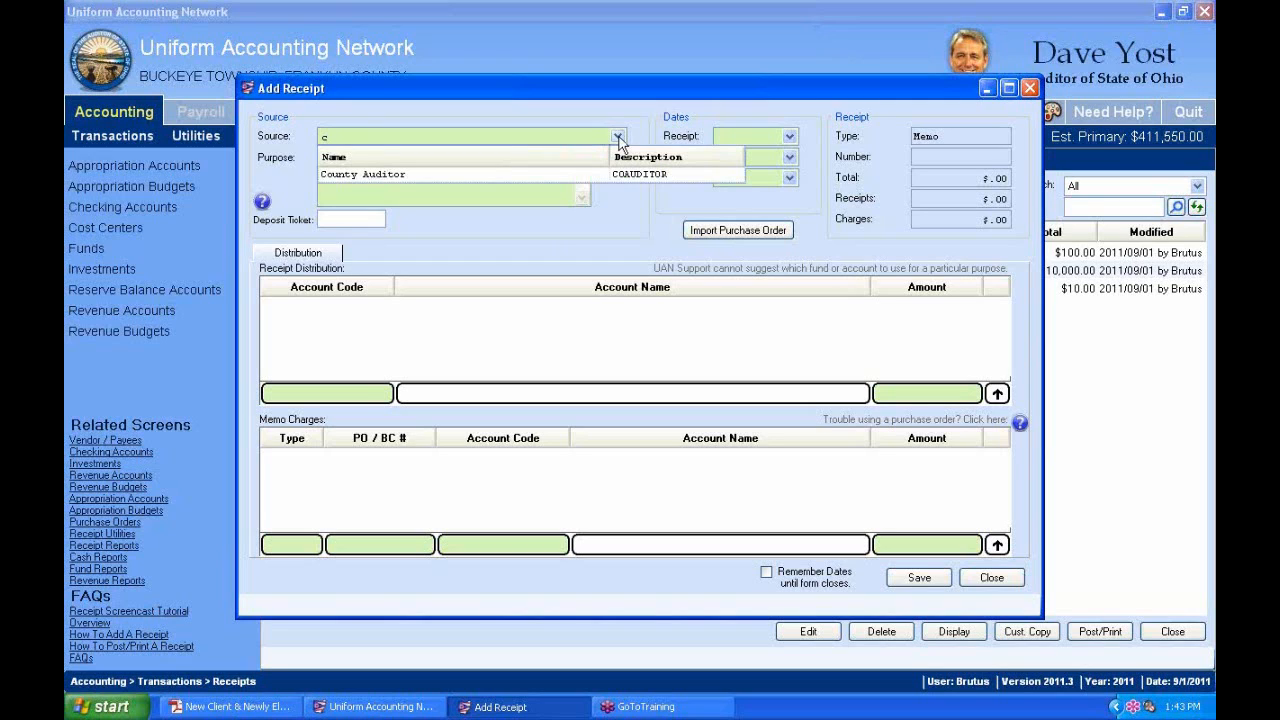
pyautogui.click(364, 176)
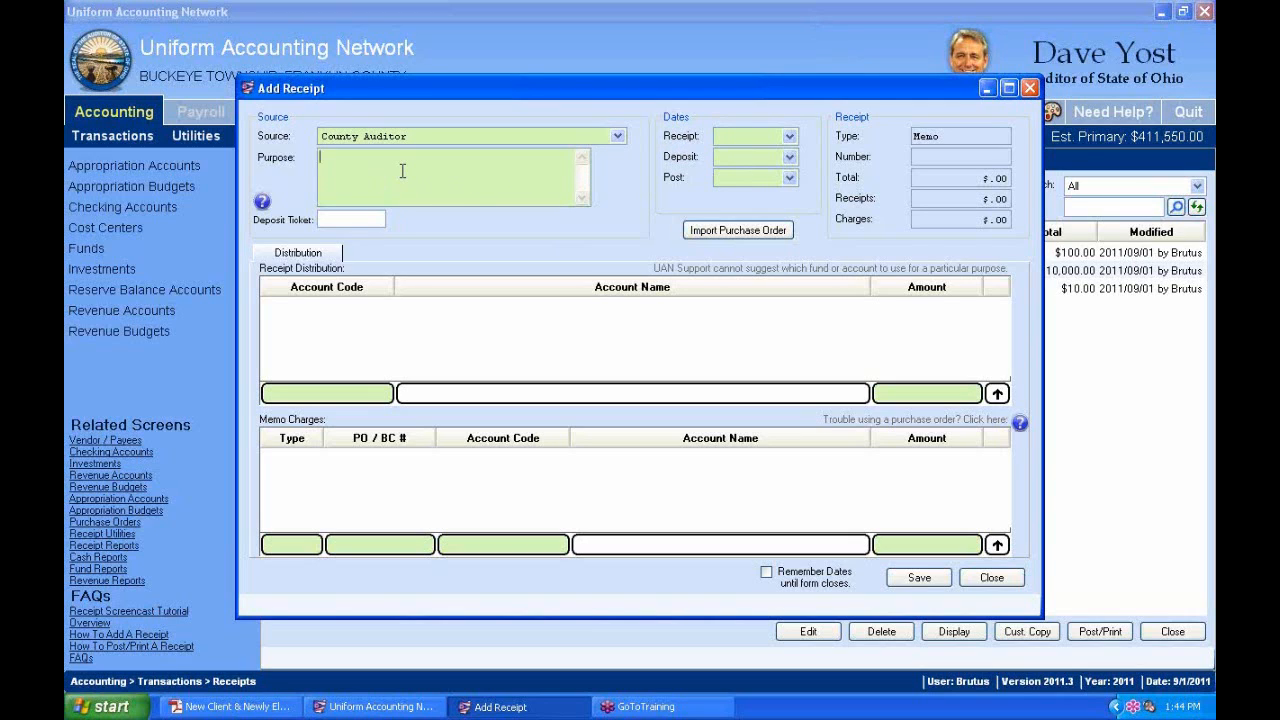
pyautogui.write('Property Tax')
# Set the receipt, deposit and post dates to today, 09/01/2011.
pyautogui.click(787, 137)
pyautogui.click(680, 290)
pyautogui.click(789, 157)
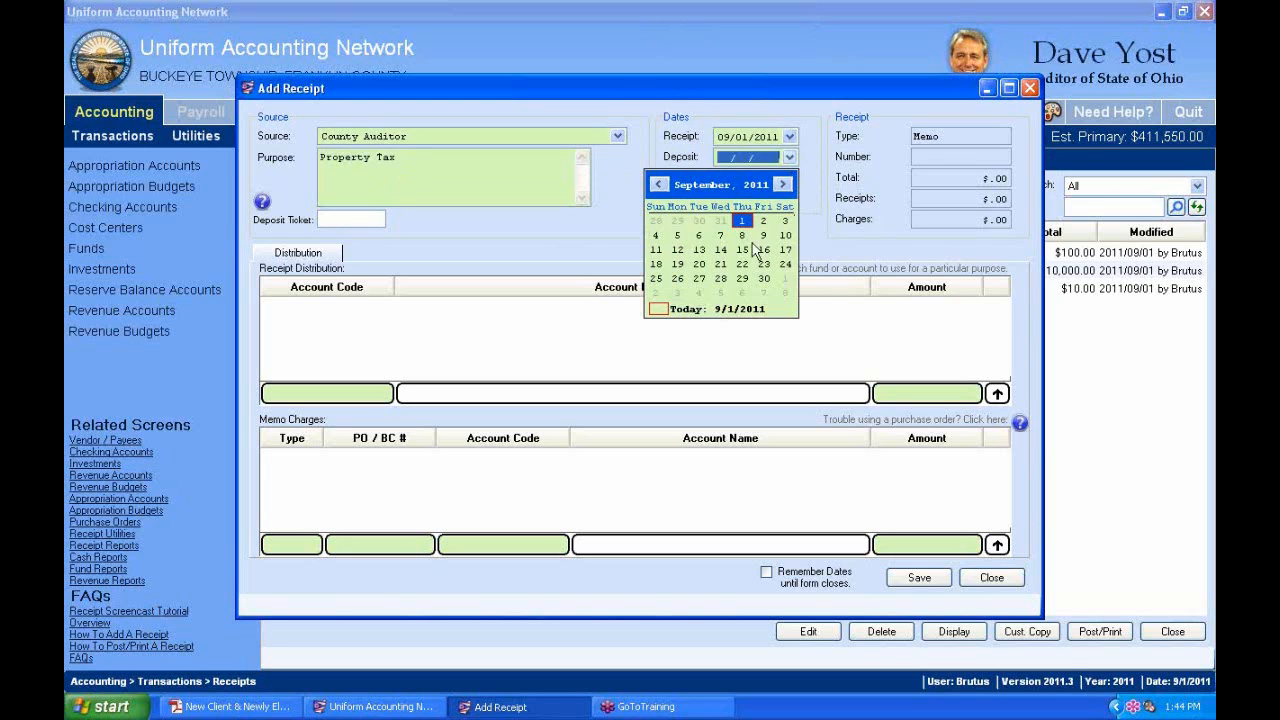
pyautogui.click(674, 312)
pyautogui.click(789, 178)
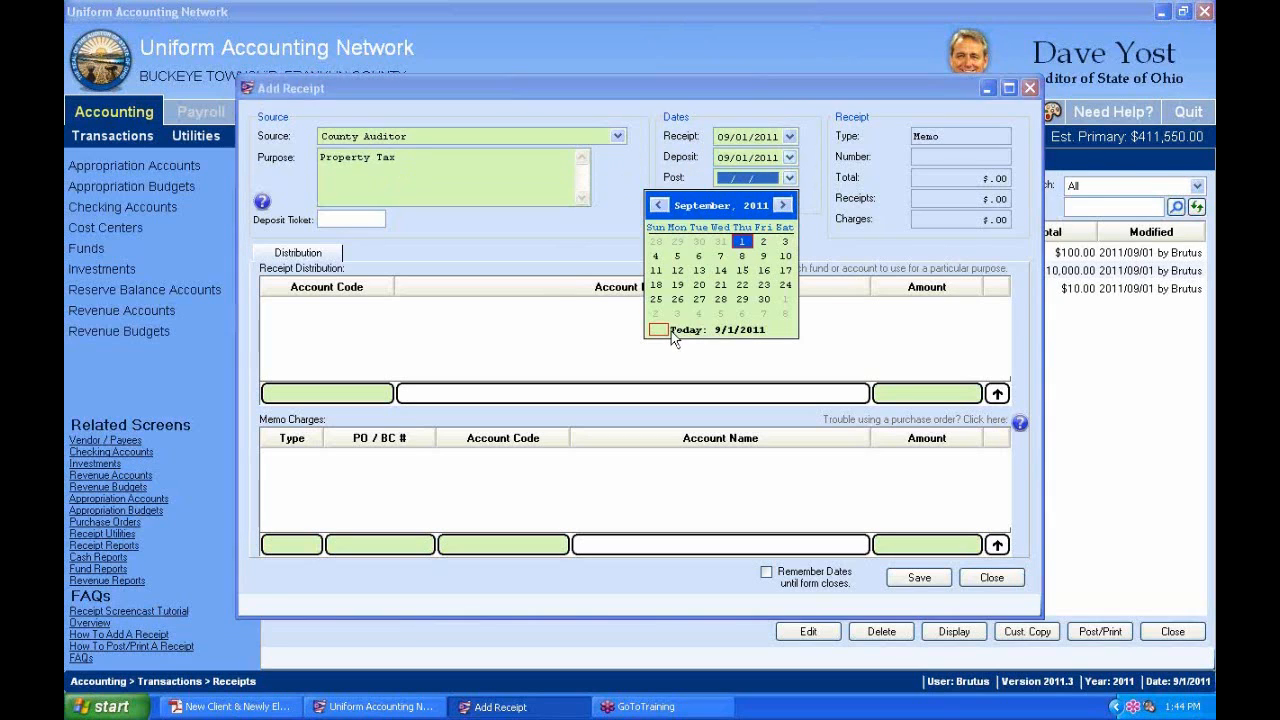
pyautogui.click(671, 331)
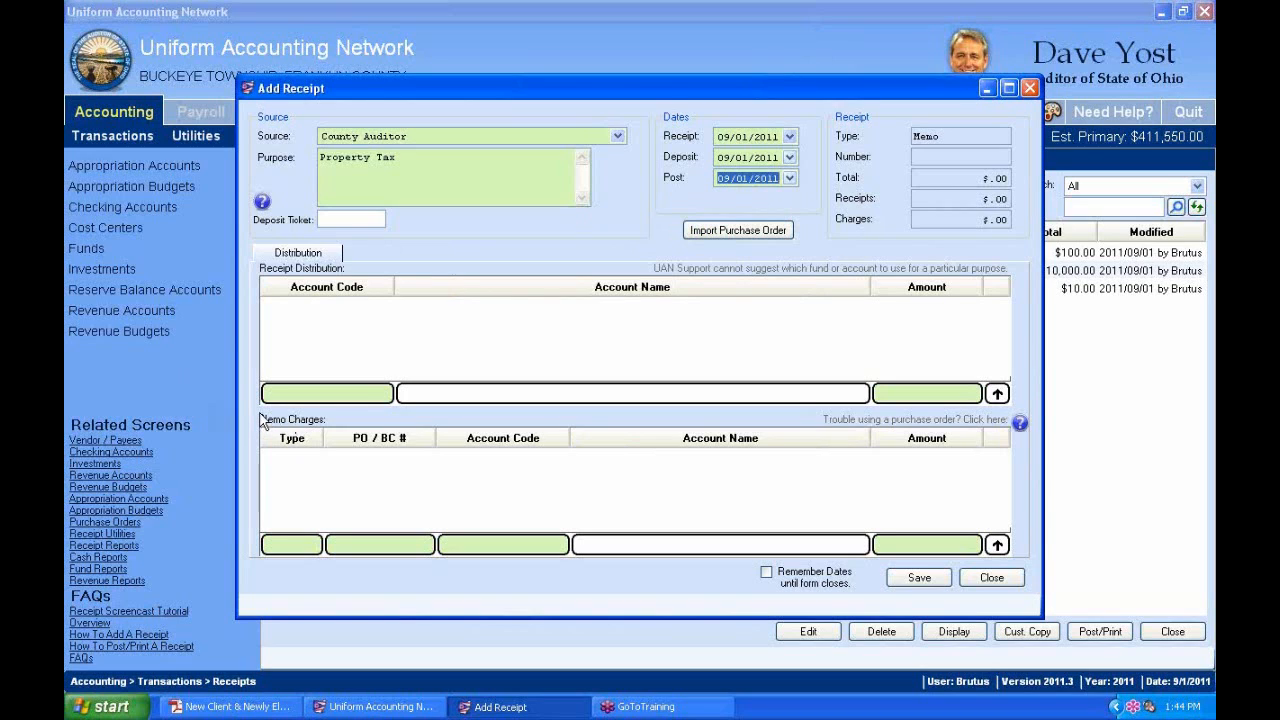
pyautogui.click(386, 393)
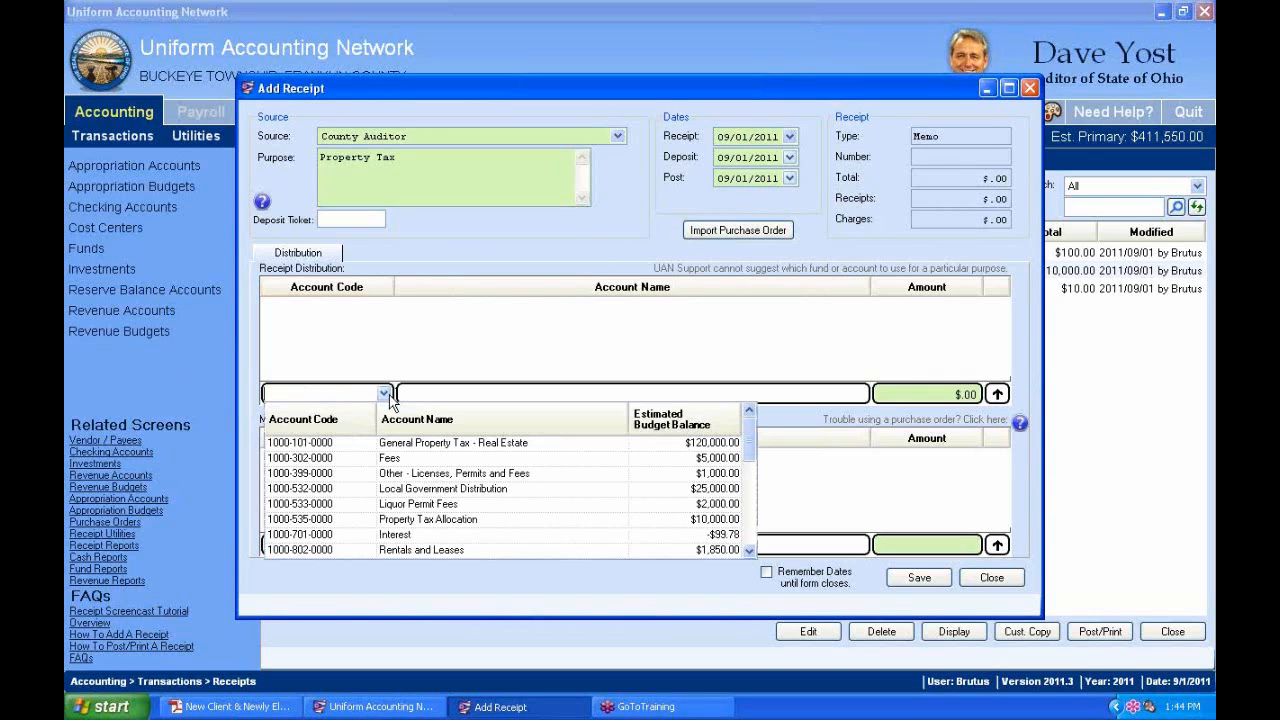
pyautogui.write('100')
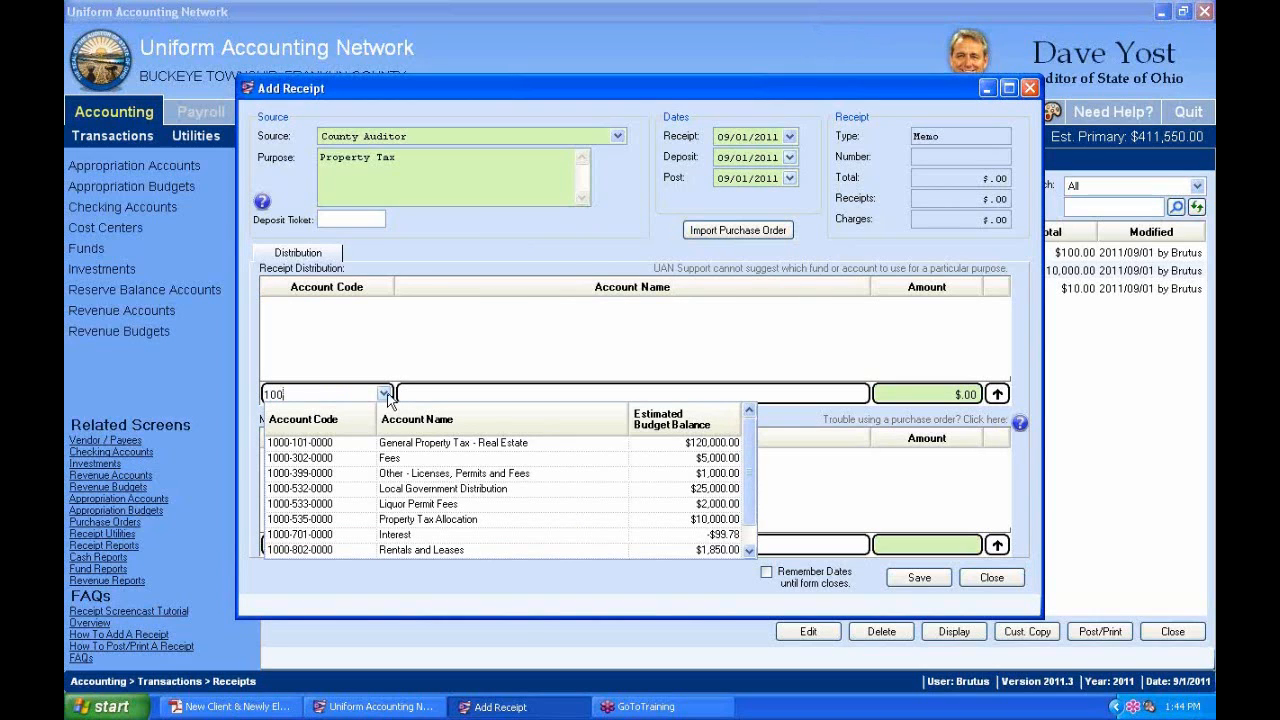
pyautogui.click(541, 447)
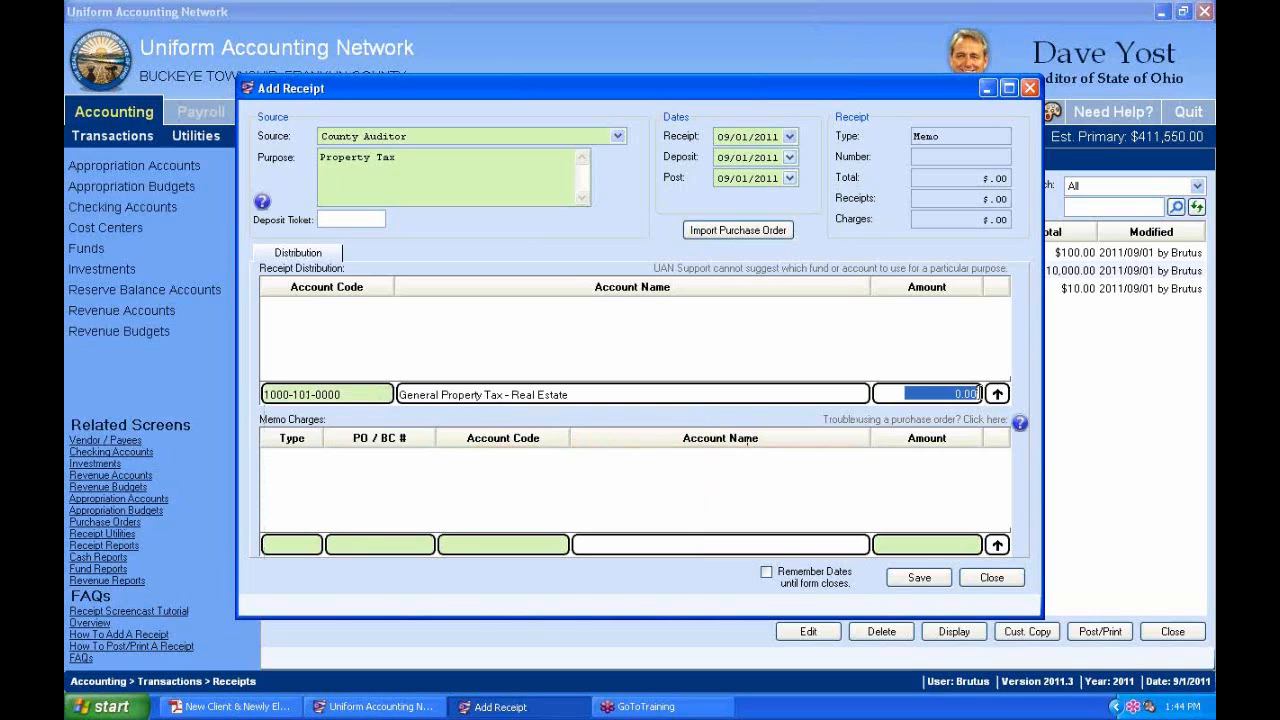
pyautogui.write('80000')
pyautogui.press('Return')
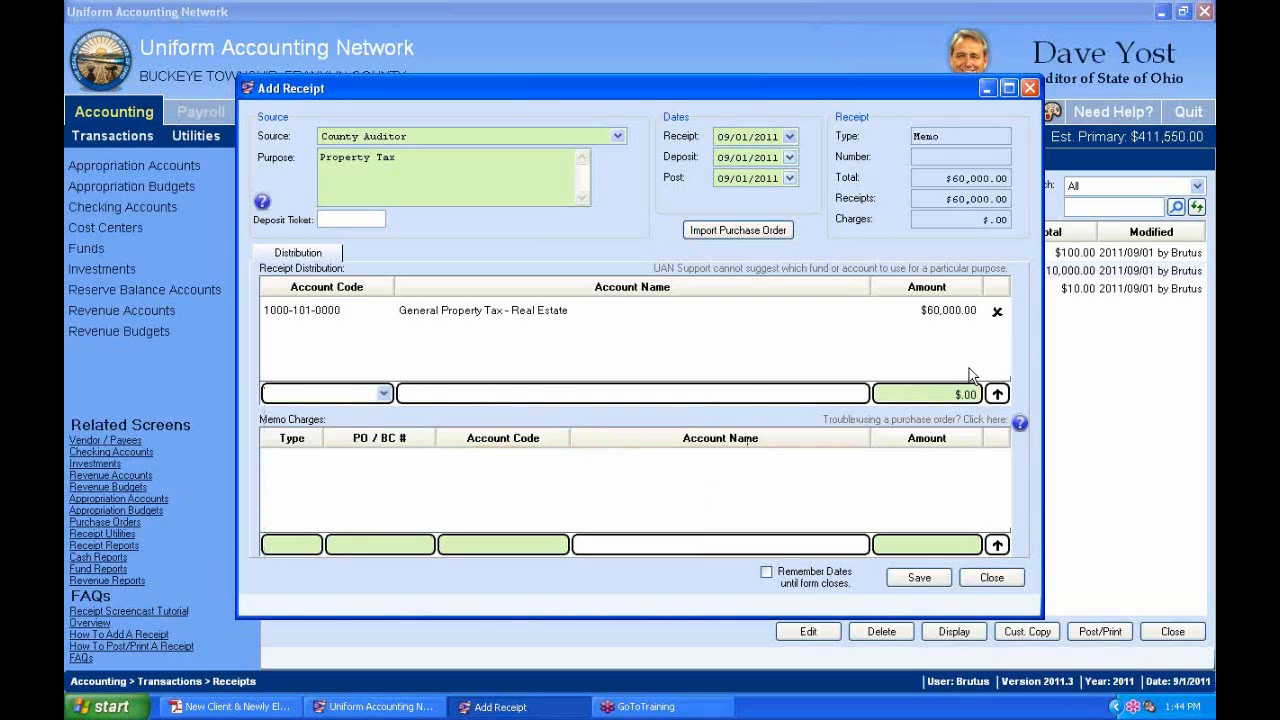
pyautogui.click(386, 394)
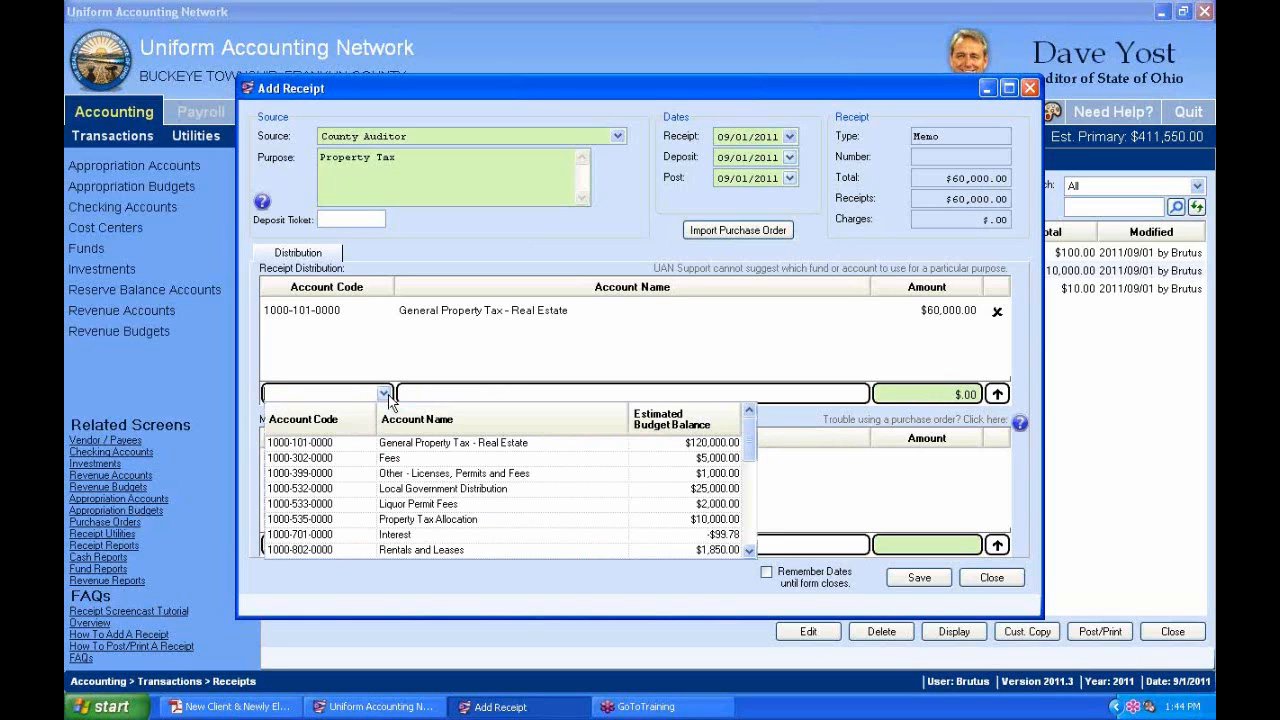
pyautogui.write('2031')
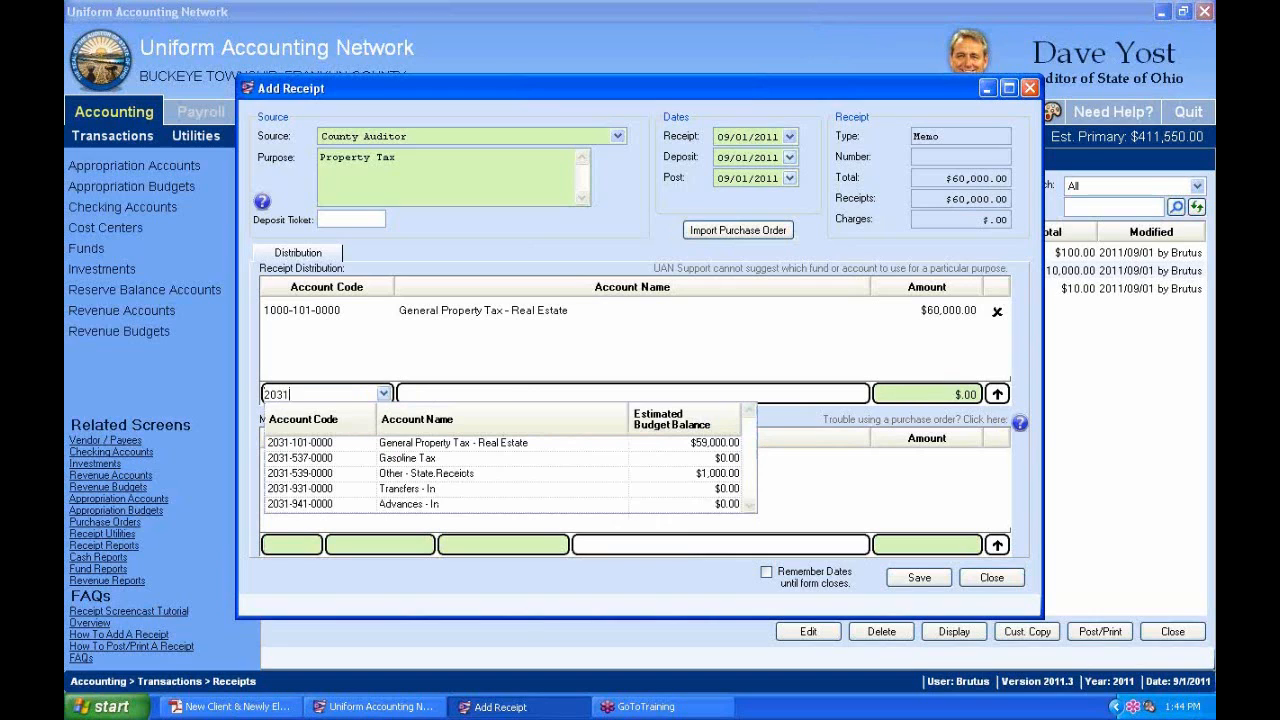
pyautogui.click(490, 442)
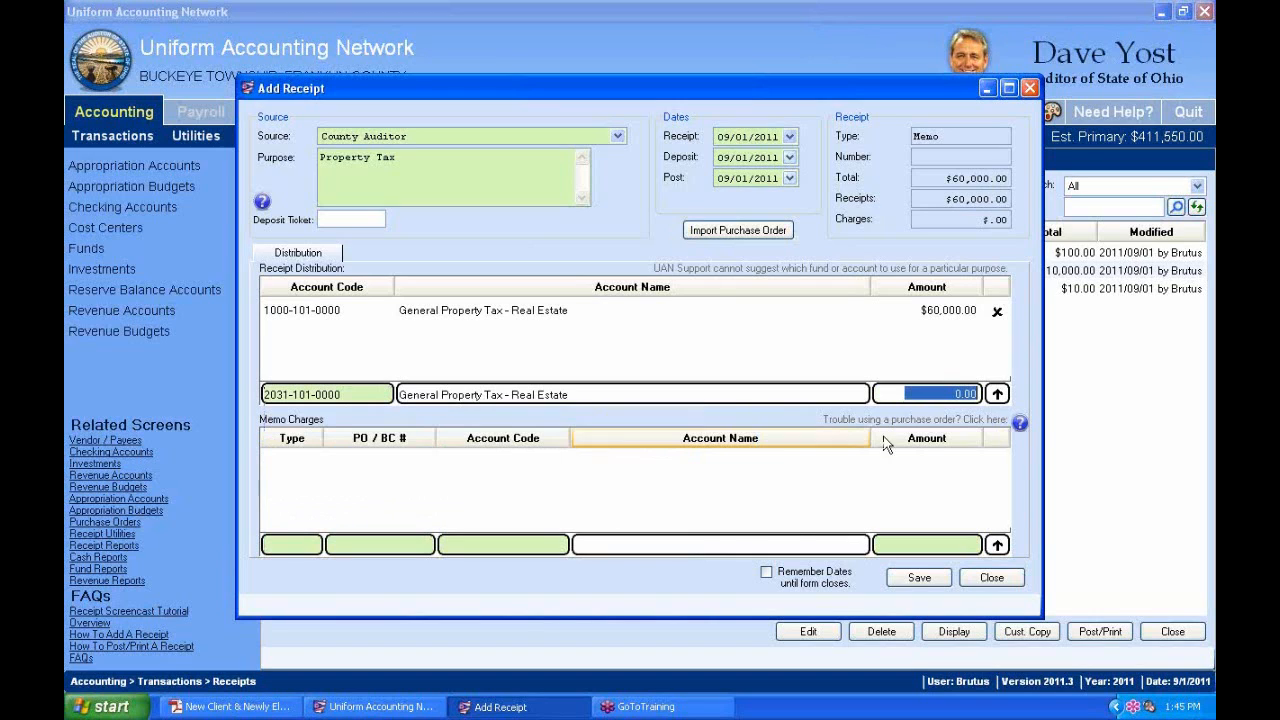
pyautogui.write('30,')
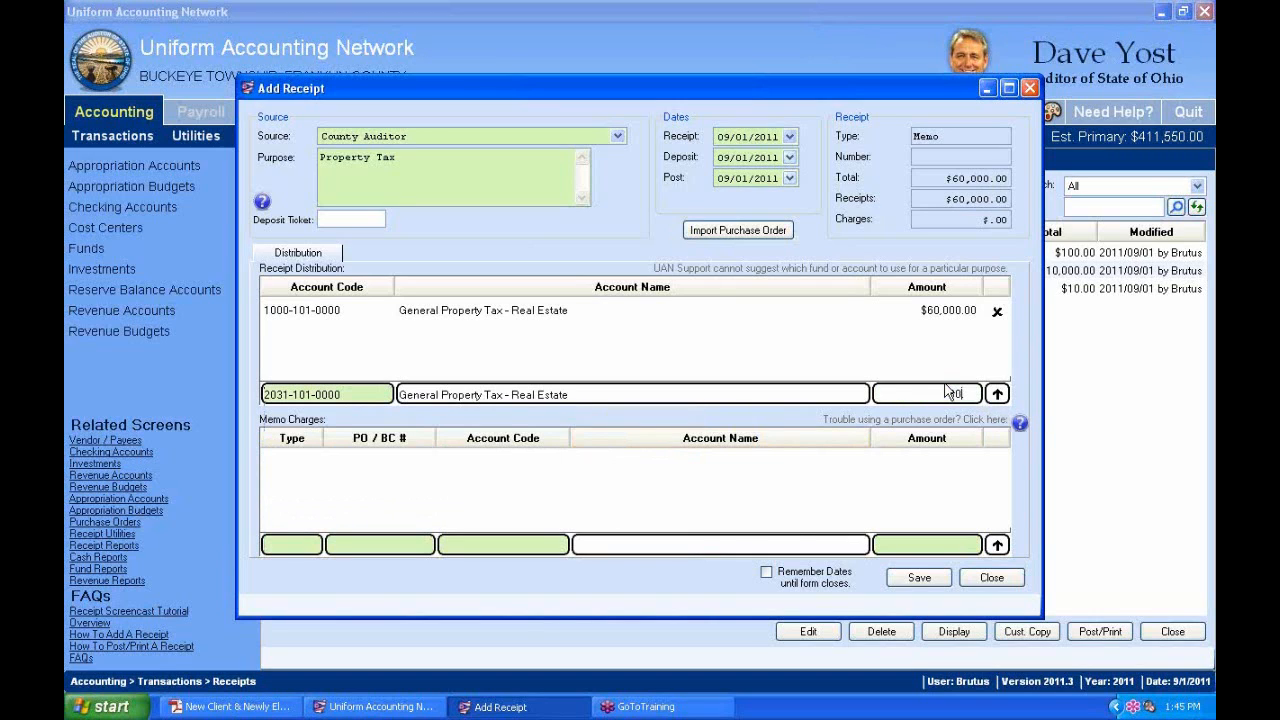
pyautogui.write('000')
pyautogui.press('Return')
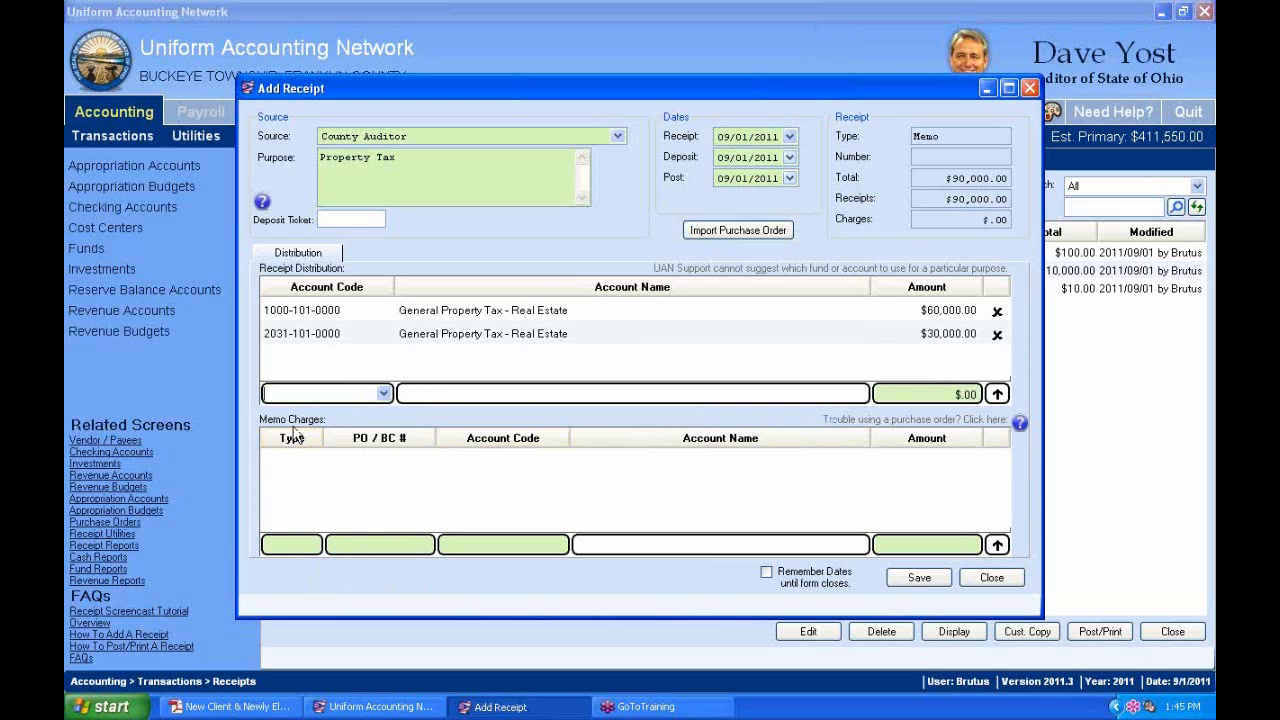
pyautogui.click(315, 547)
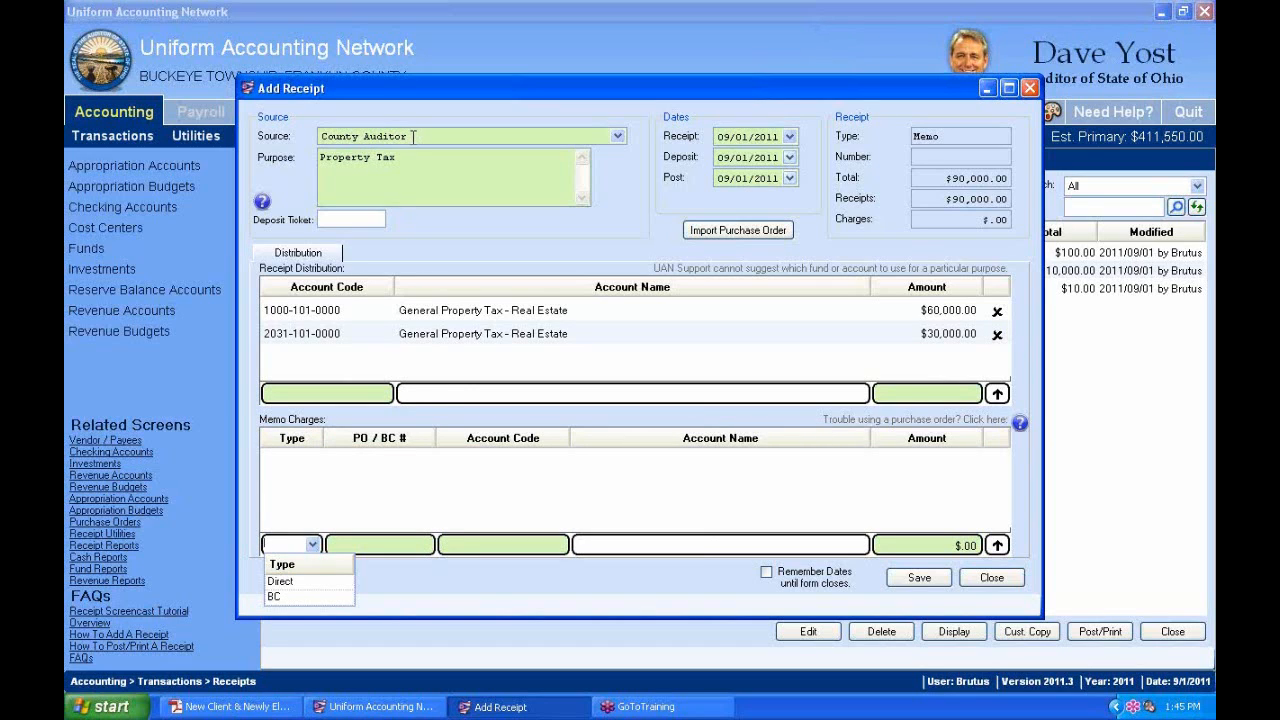
# Set the memo charge type to BC and look through its purchase order list without choosing one.
pyautogui.click(300, 597)
pyautogui.click(425, 545)
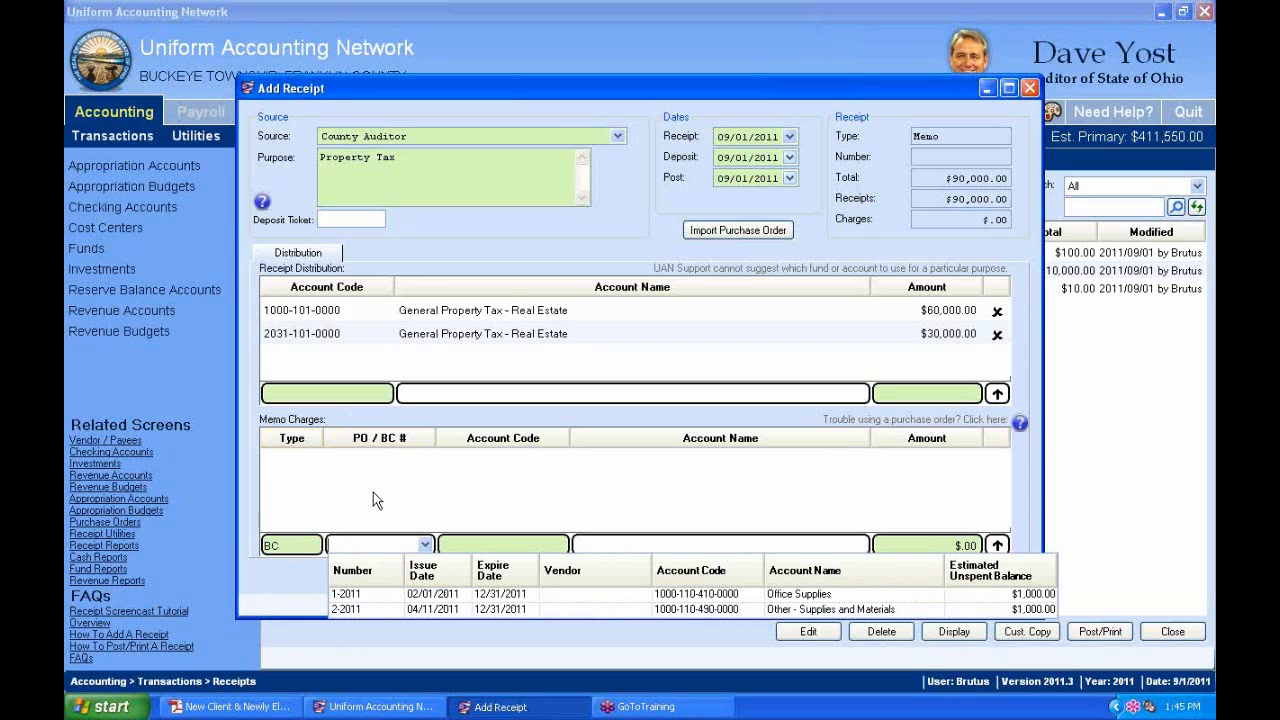
pyautogui.click(380, 549)
pyautogui.click(305, 545)
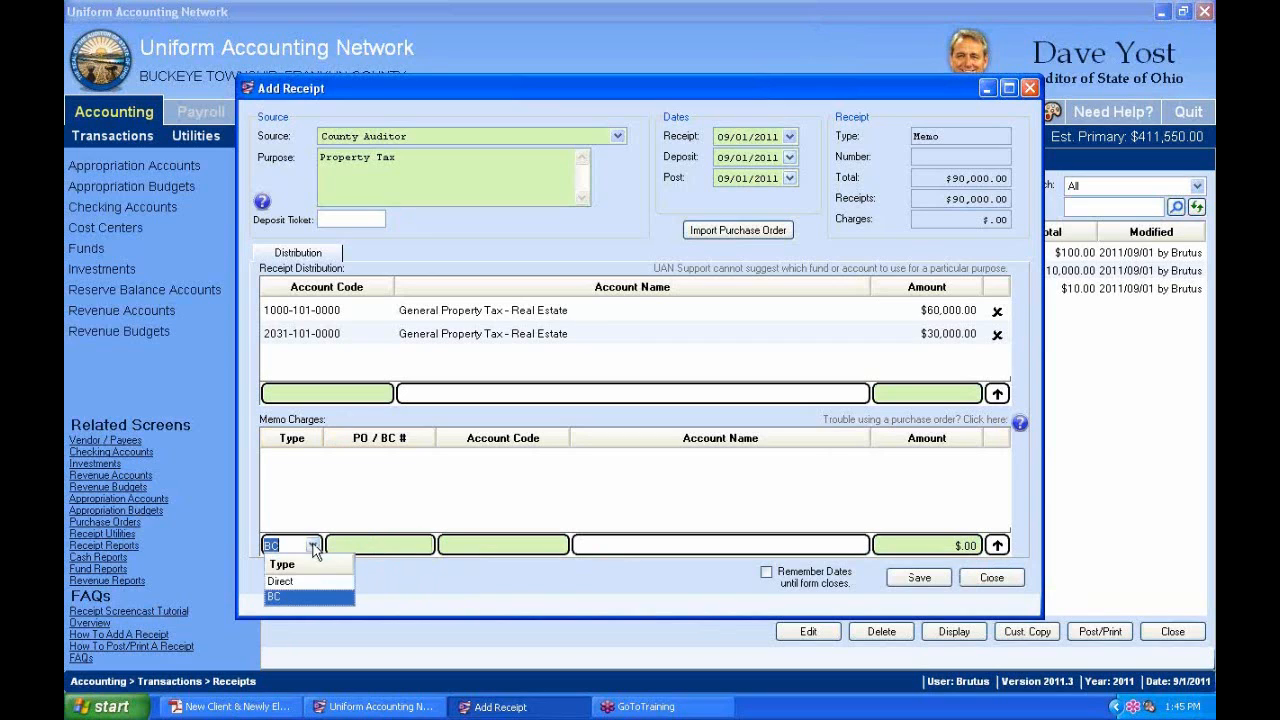
pyautogui.click(436, 566)
pyautogui.click(425, 546)
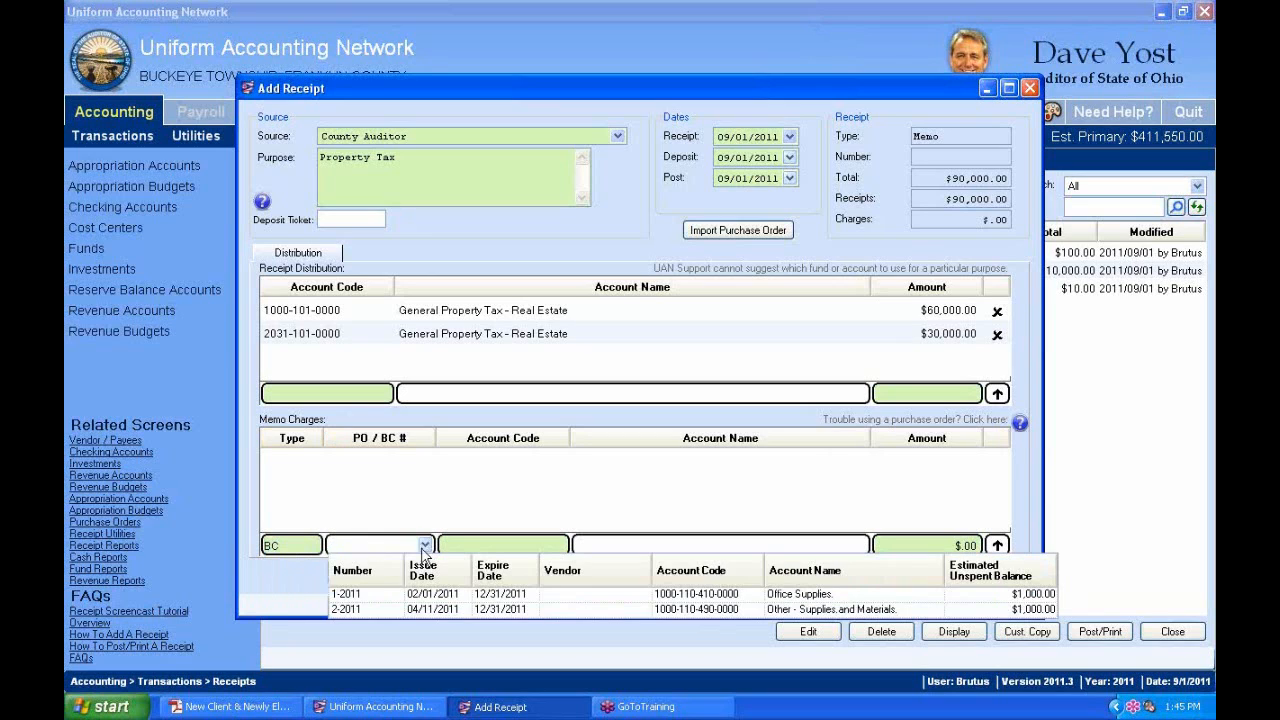
pyautogui.click(310, 547)
pyautogui.click(315, 546)
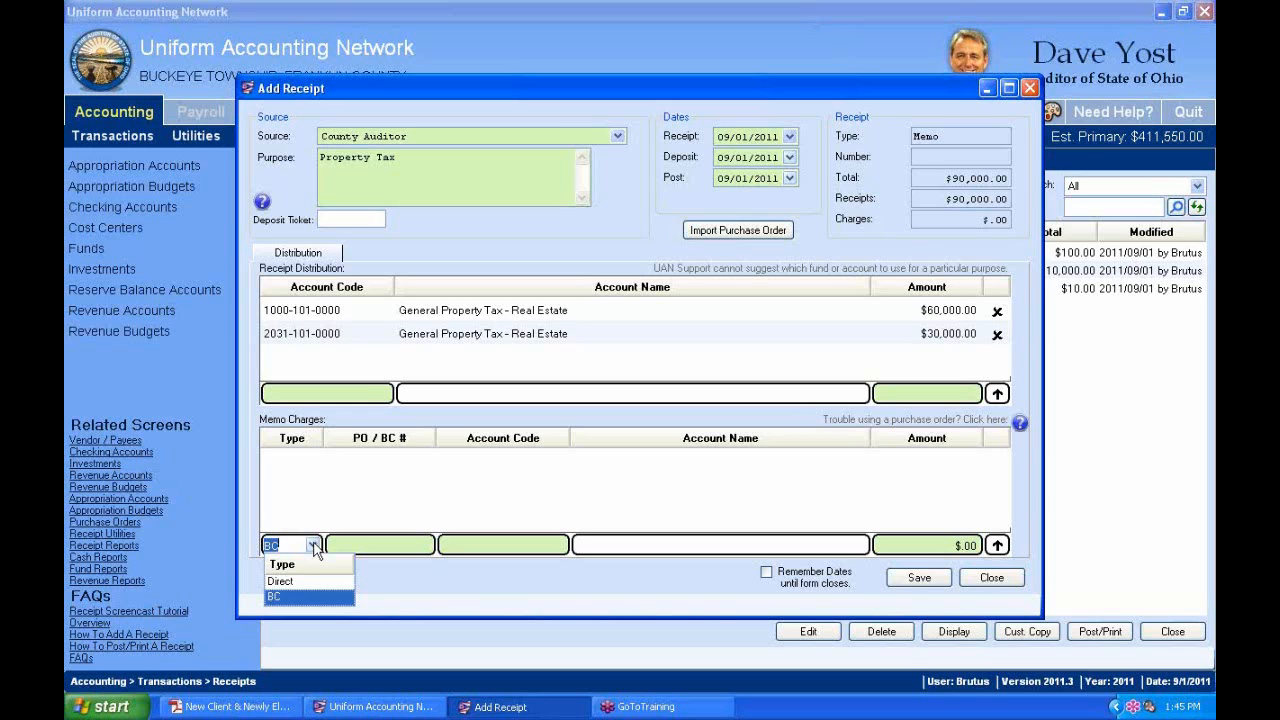
pyautogui.click(282, 582)
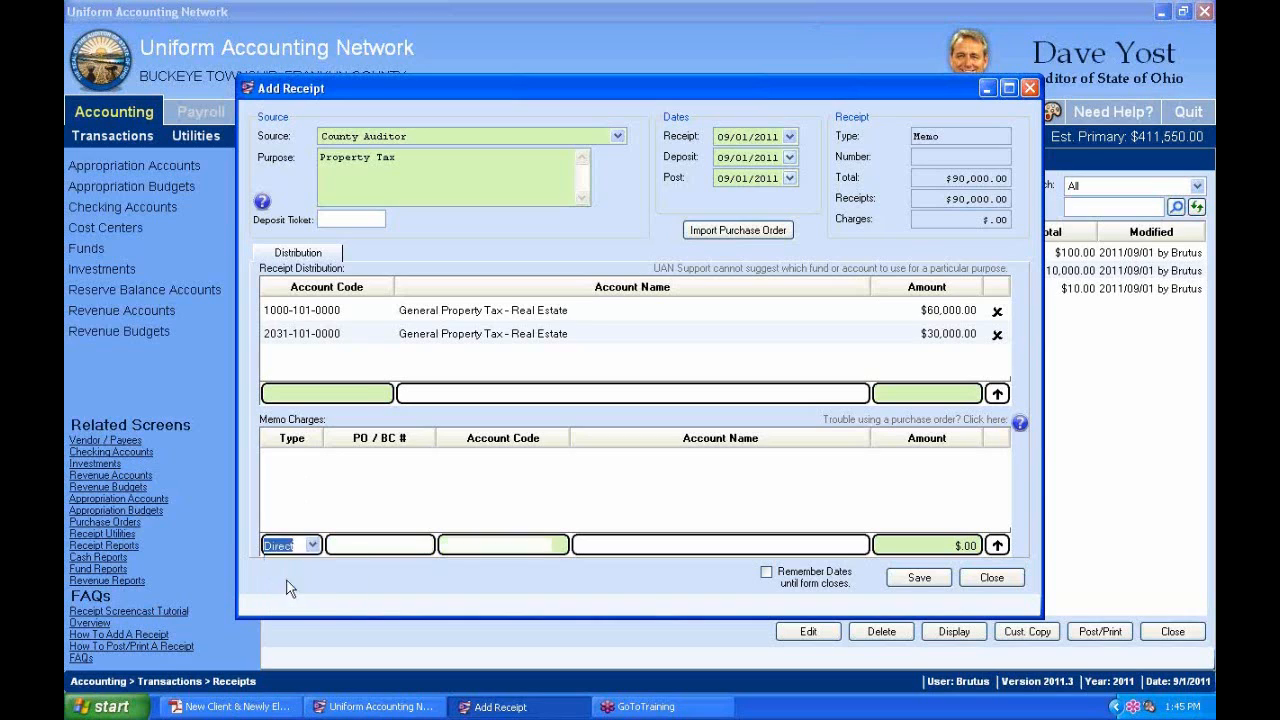
pyautogui.click(366, 548)
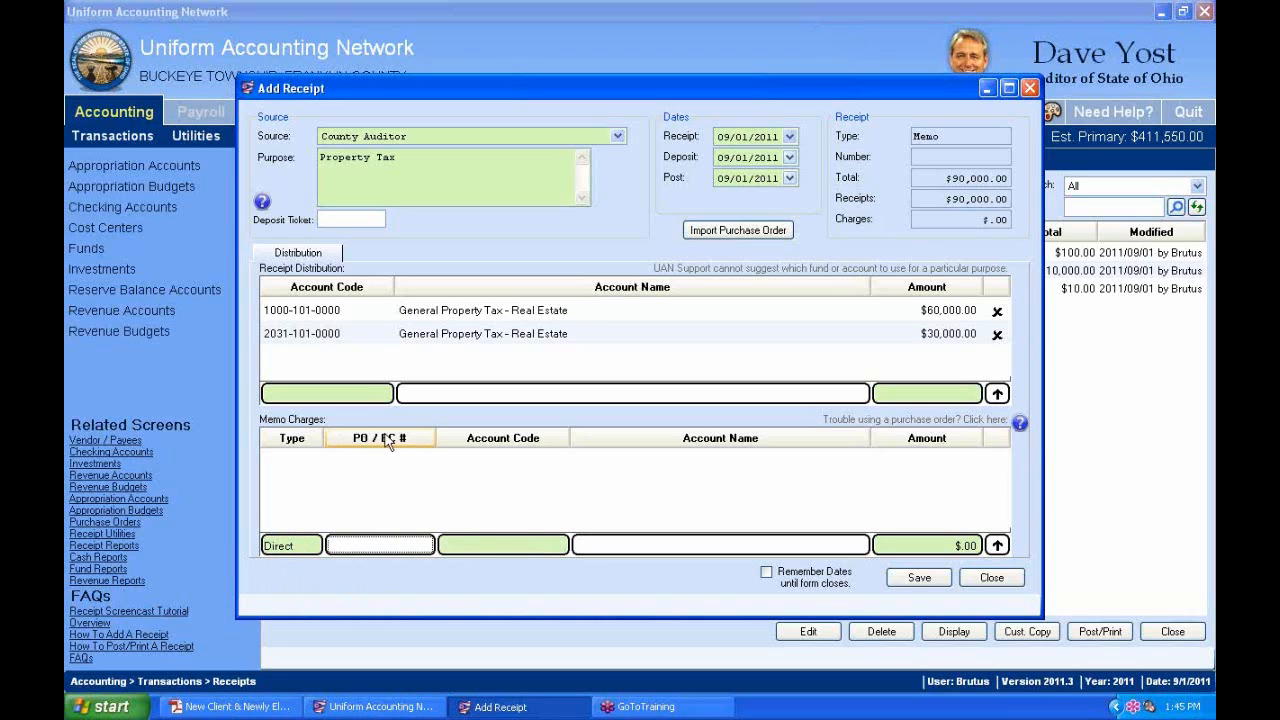
pyautogui.click(561, 546)
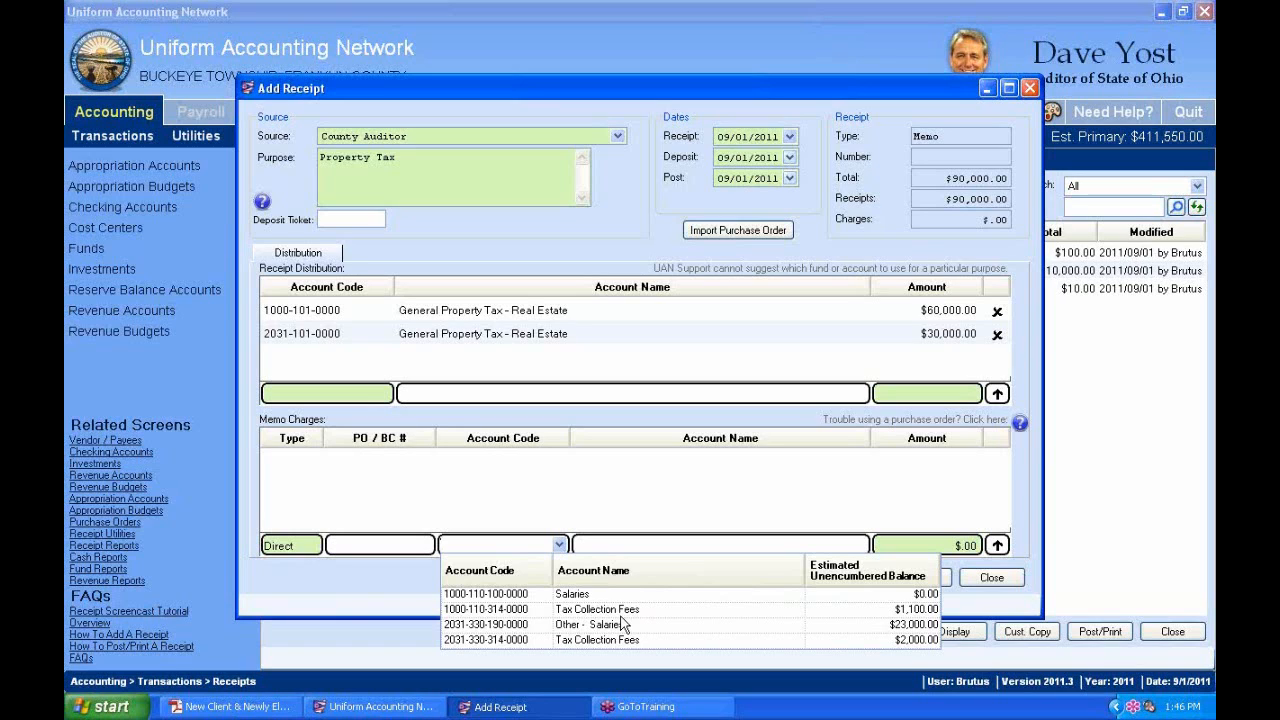
pyautogui.click(545, 610)
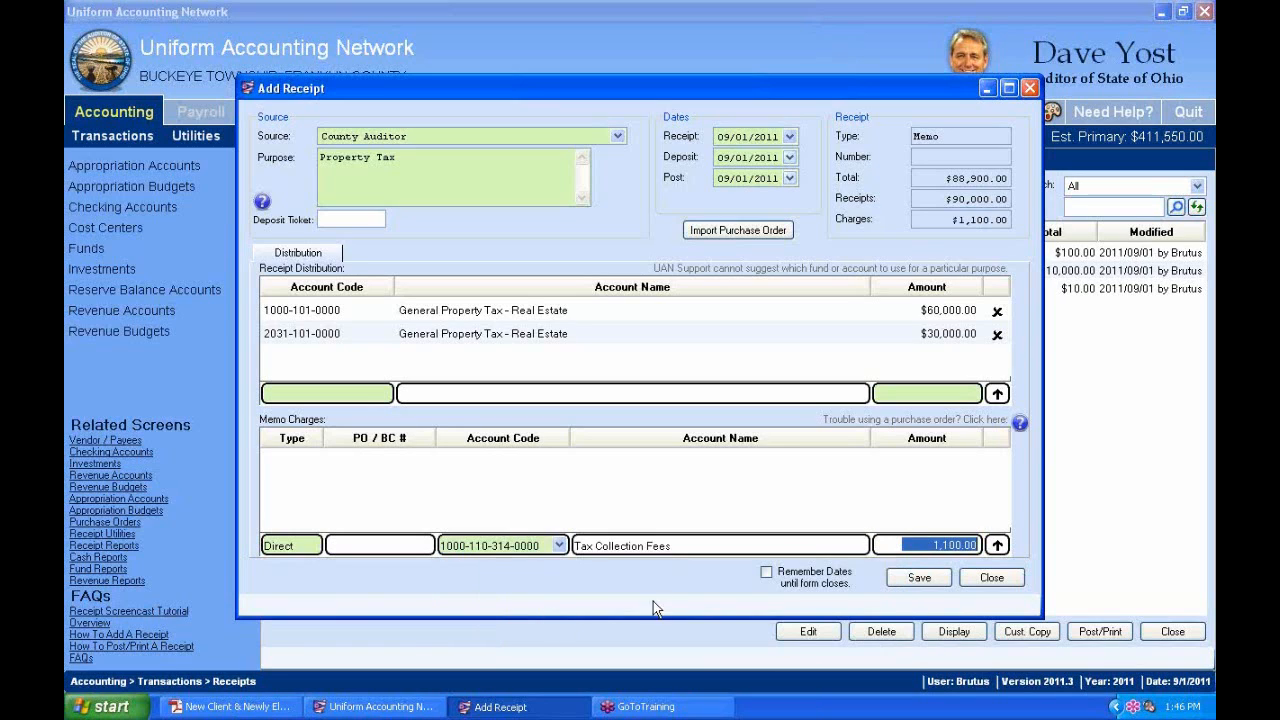
pyautogui.write('500.')
pyautogui.click(998, 545)
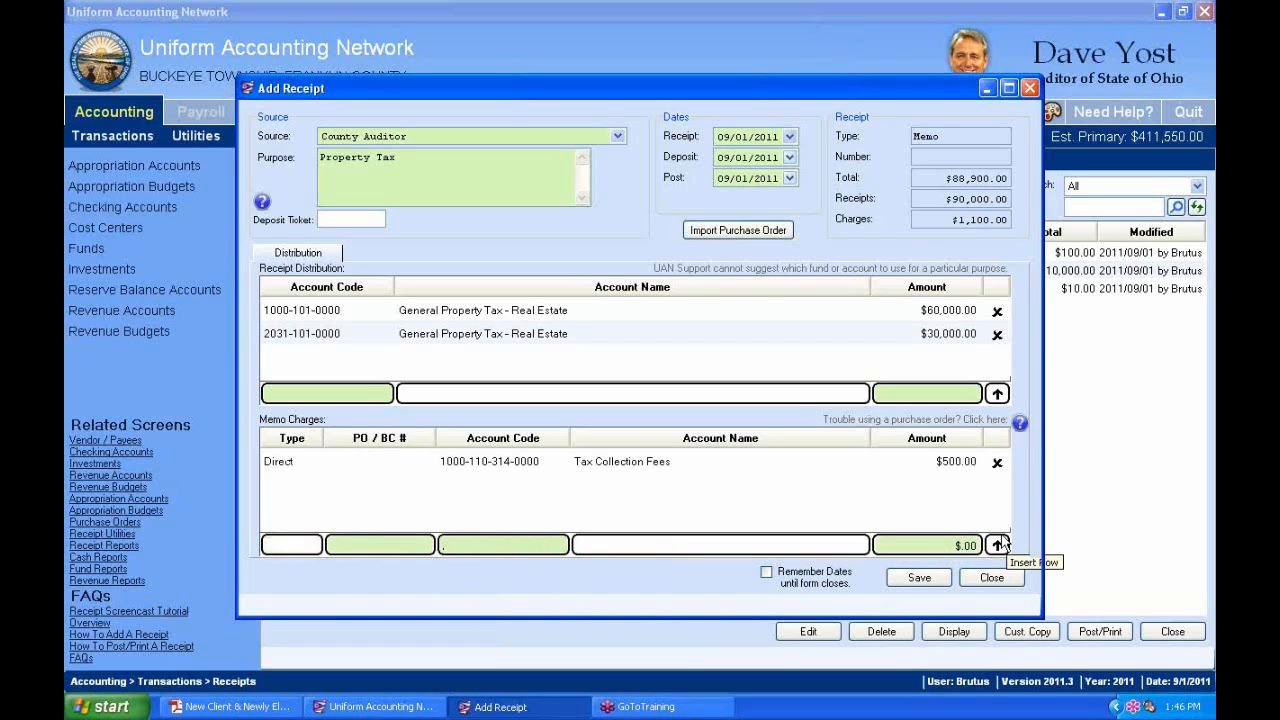
pyautogui.click(312, 545)
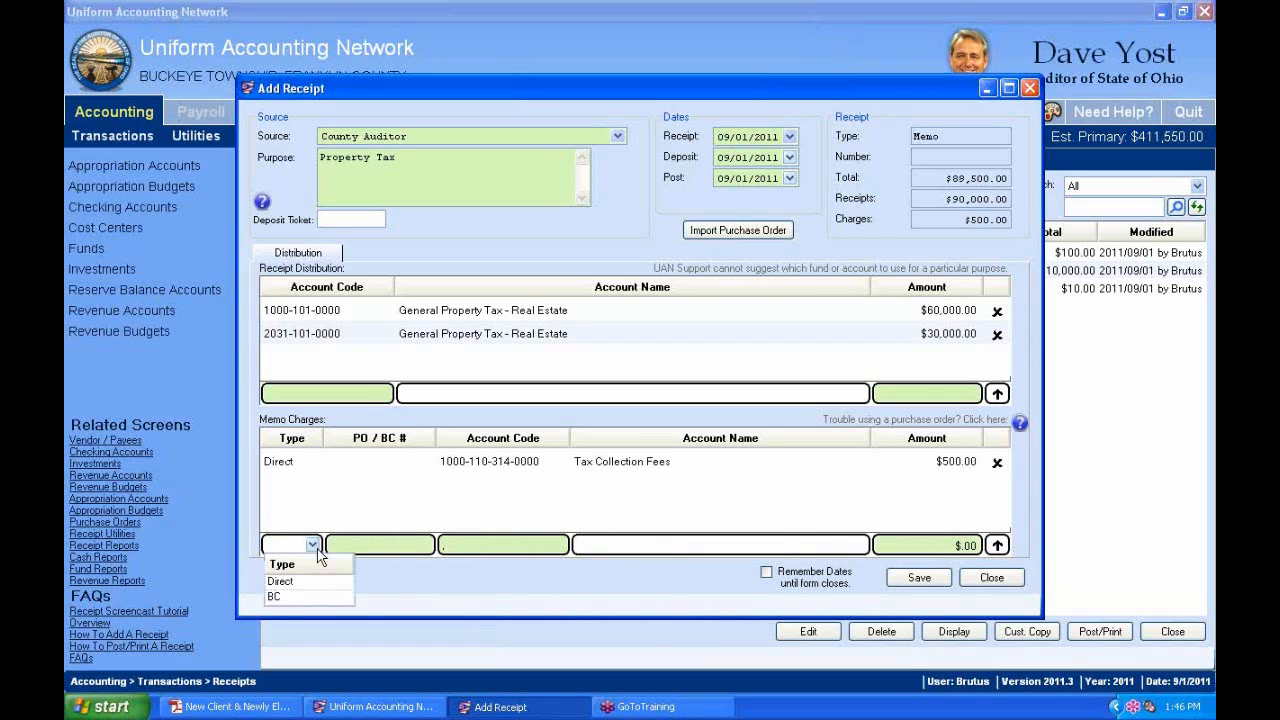
pyautogui.click(300, 585)
pyautogui.click(559, 545)
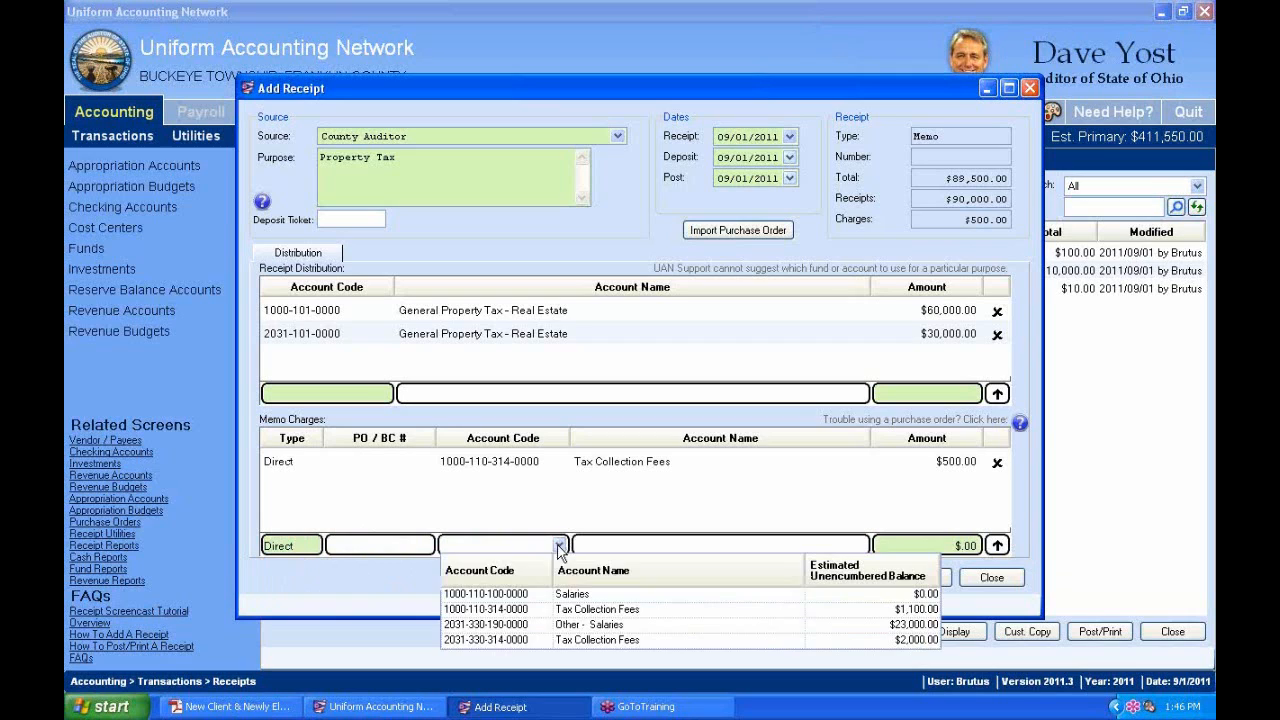
pyautogui.write('2031')
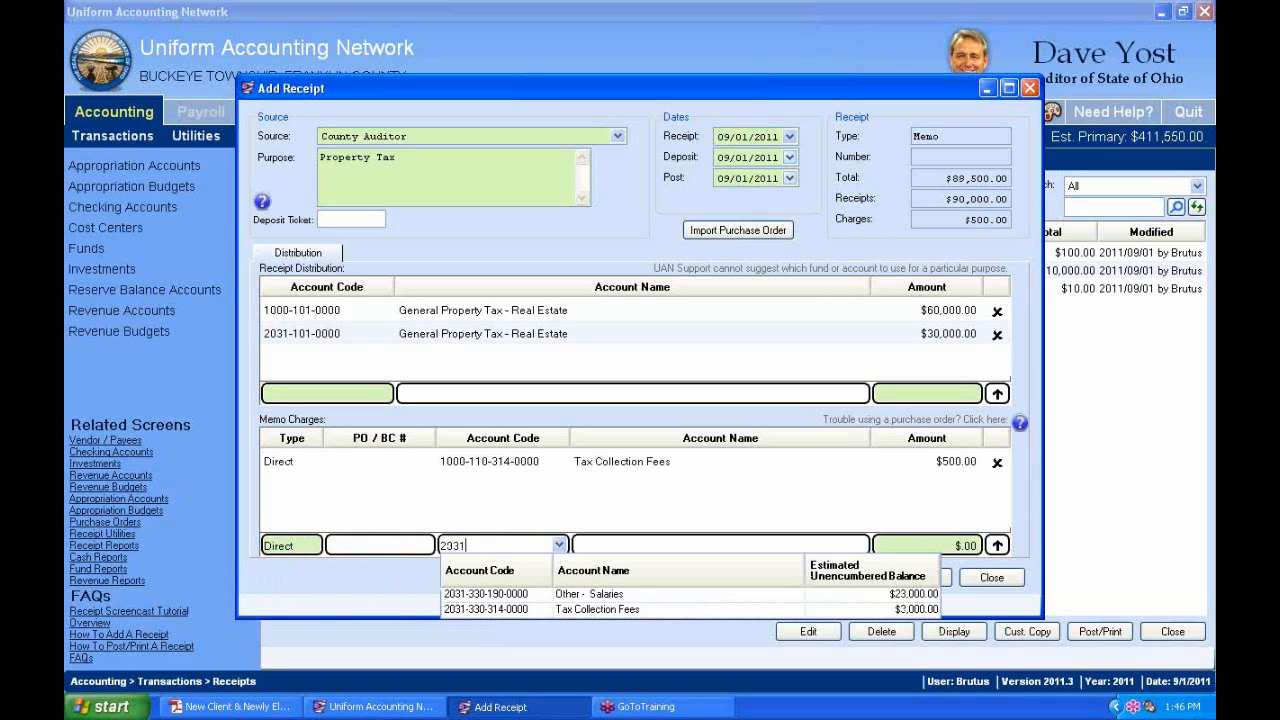
pyautogui.click(642, 609)
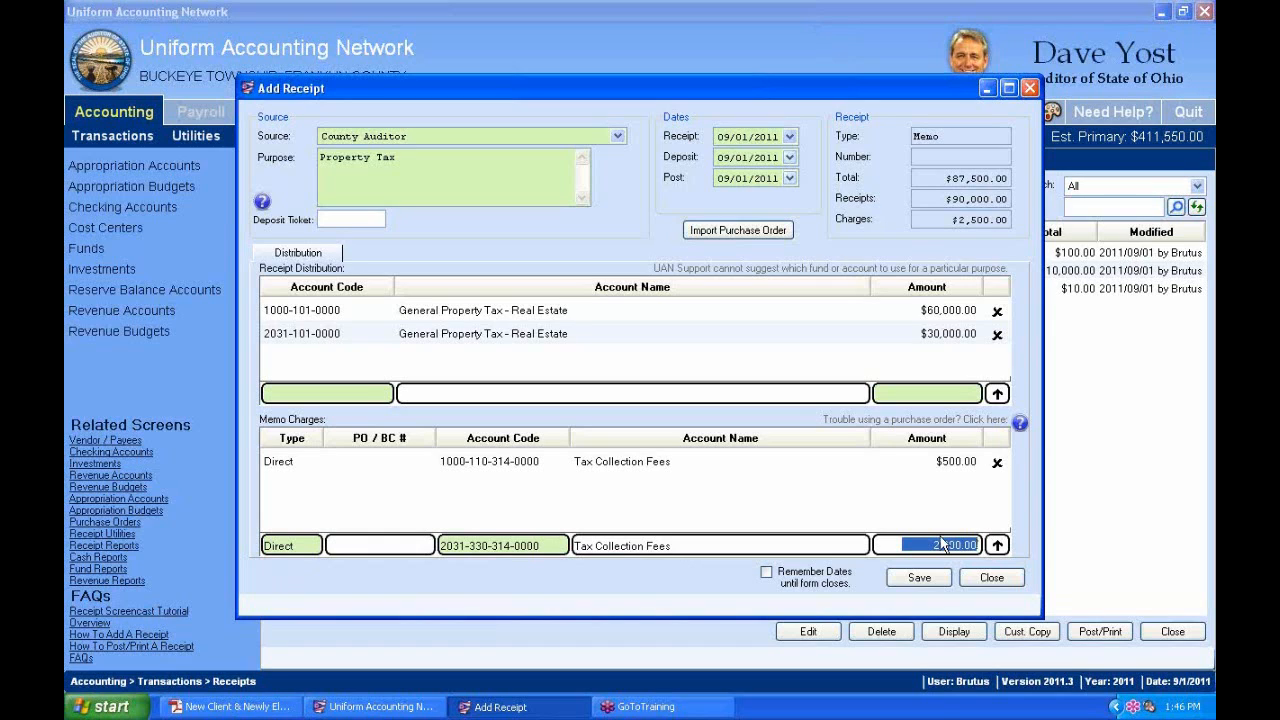
pyautogui.write('500')
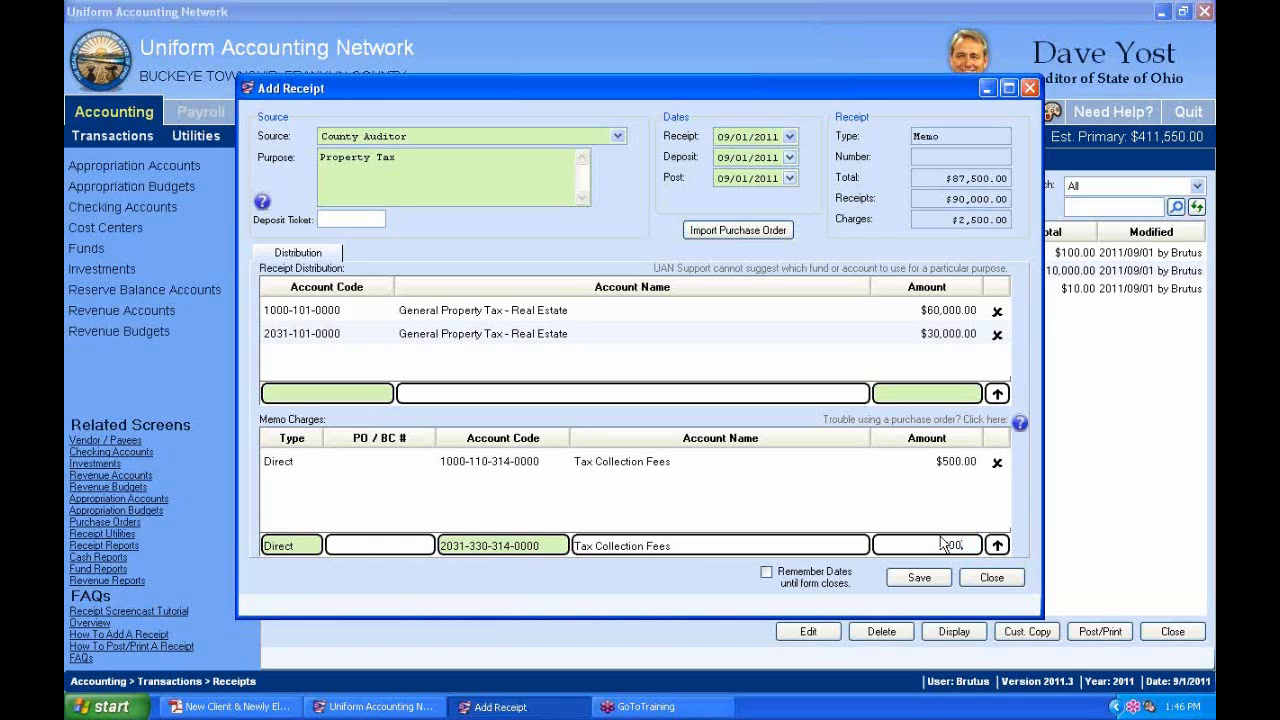
pyautogui.click(997, 545)
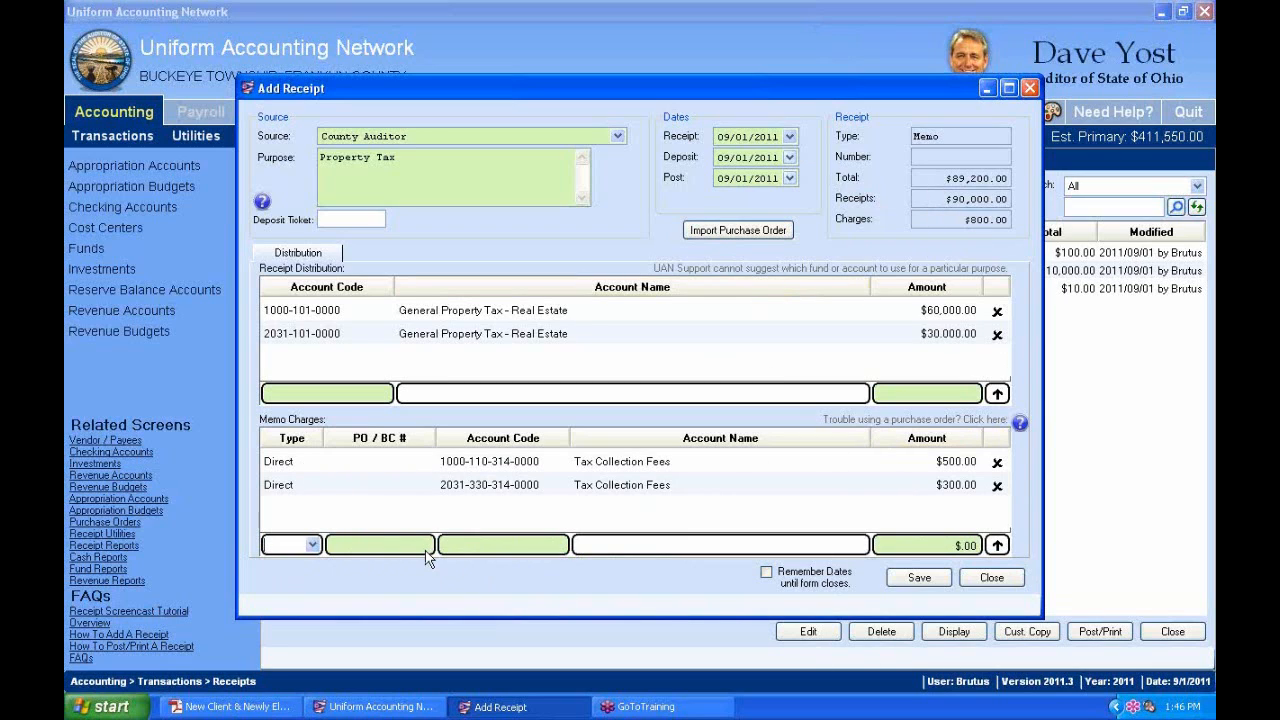
pyautogui.click(313, 545)
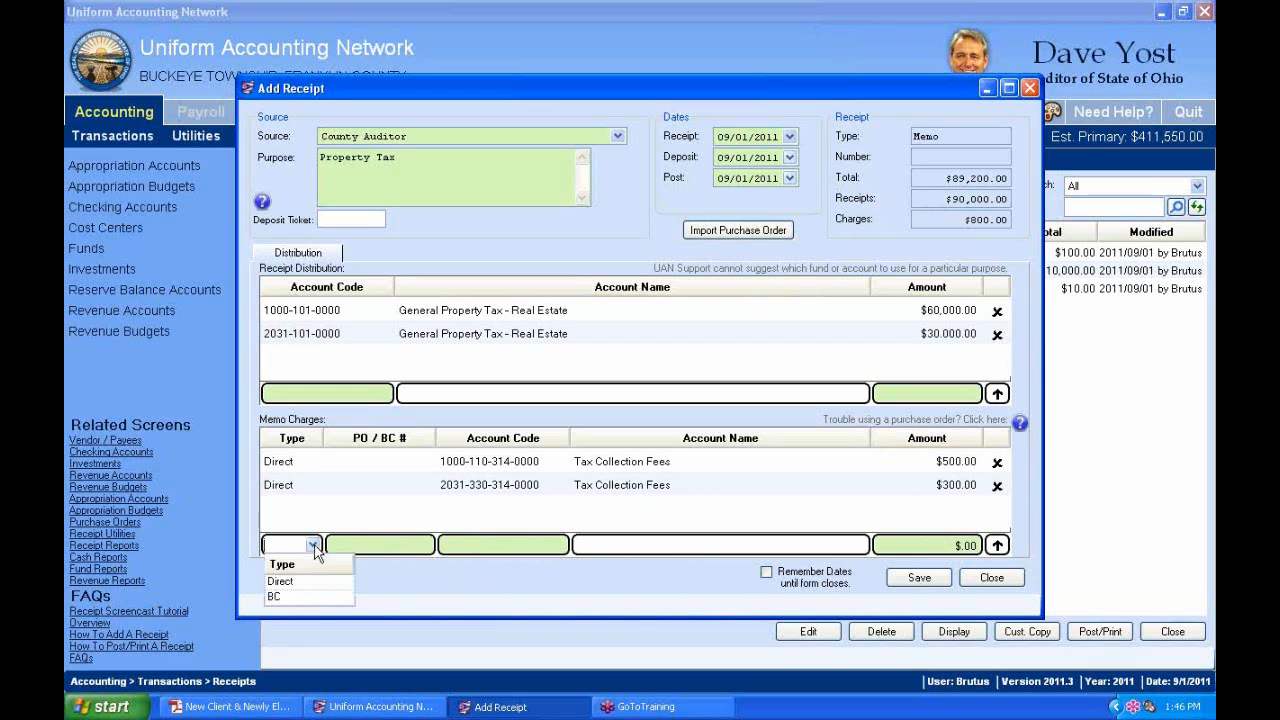
pyautogui.click(277, 598)
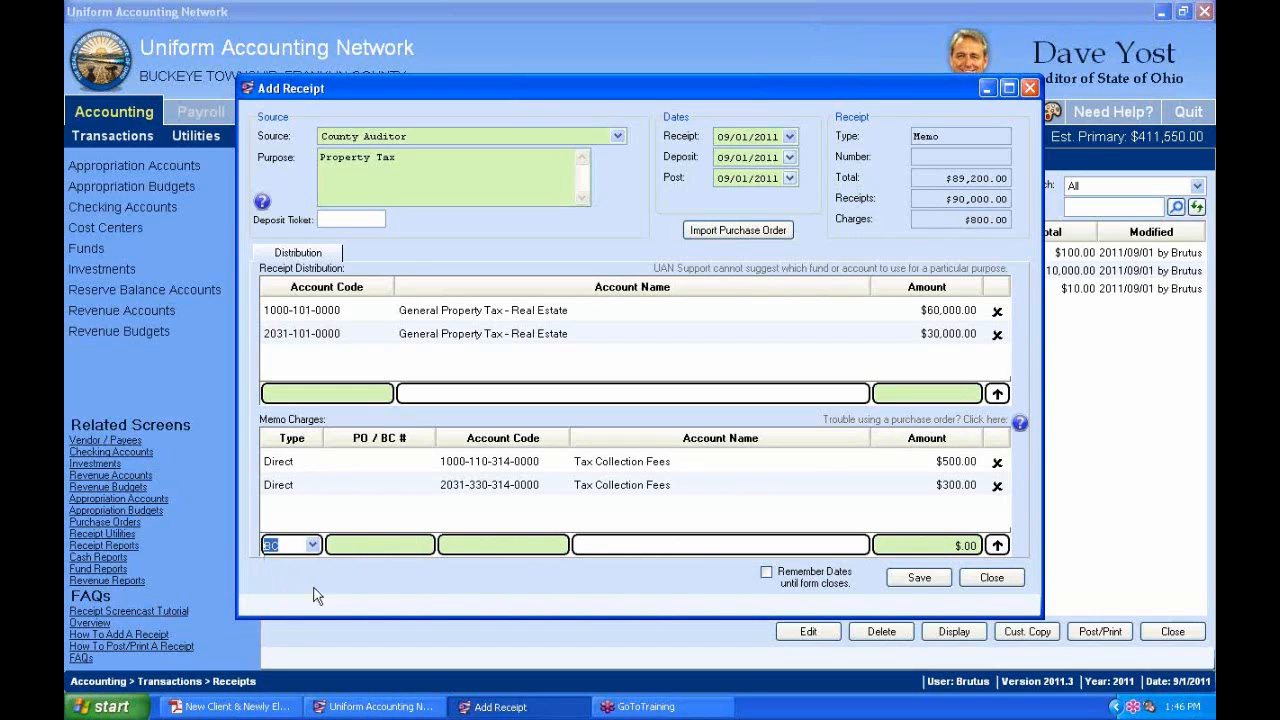
pyautogui.click(425, 546)
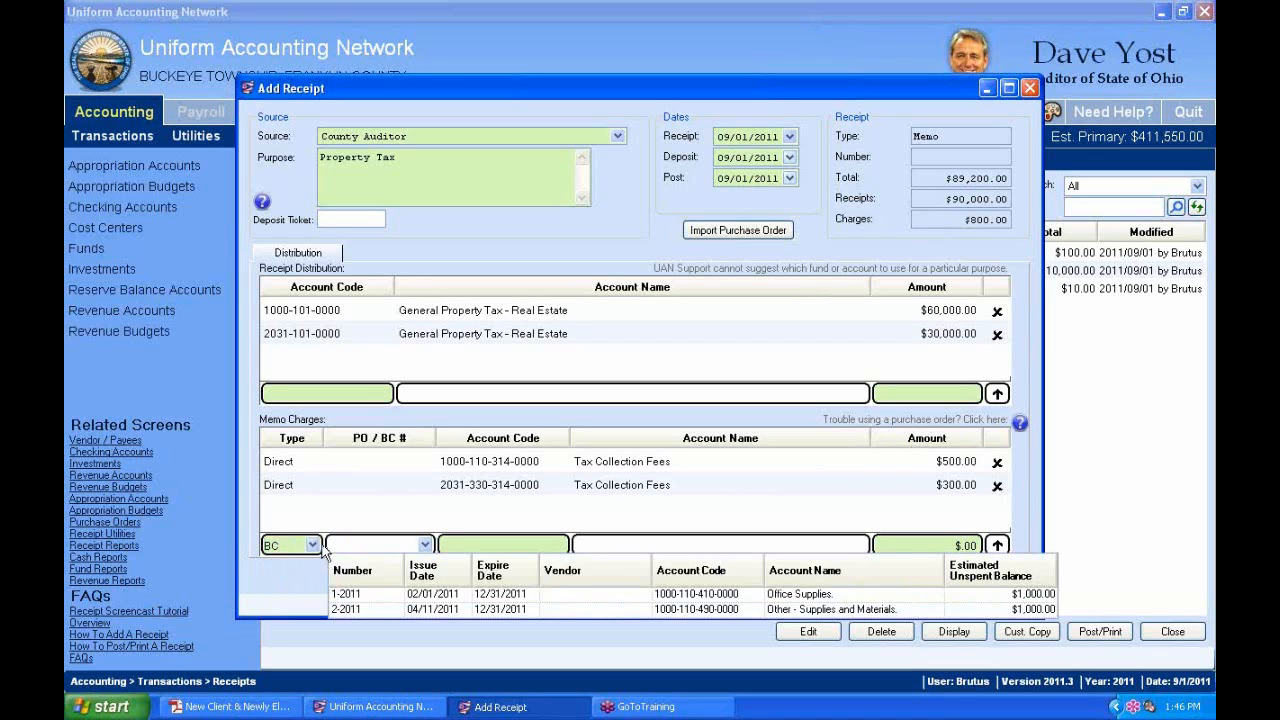
pyautogui.click(403, 522)
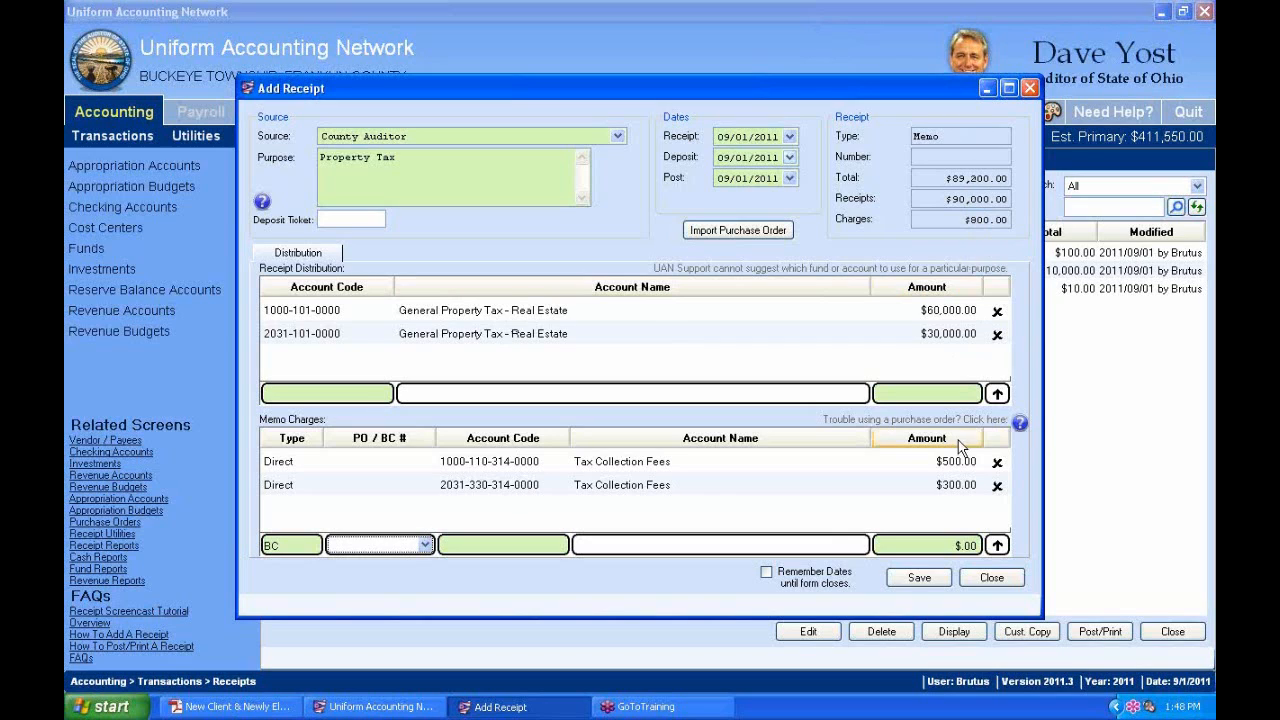
pyautogui.click(920, 580)
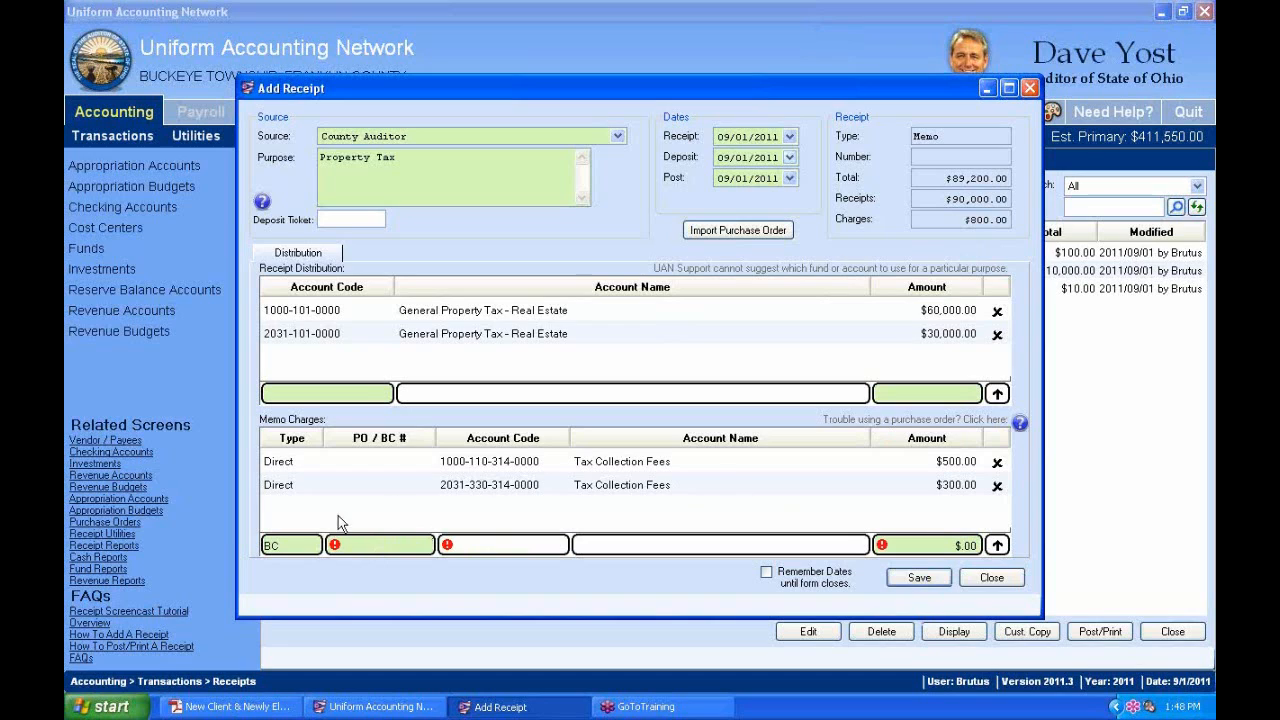
pyautogui.click(779, 551)
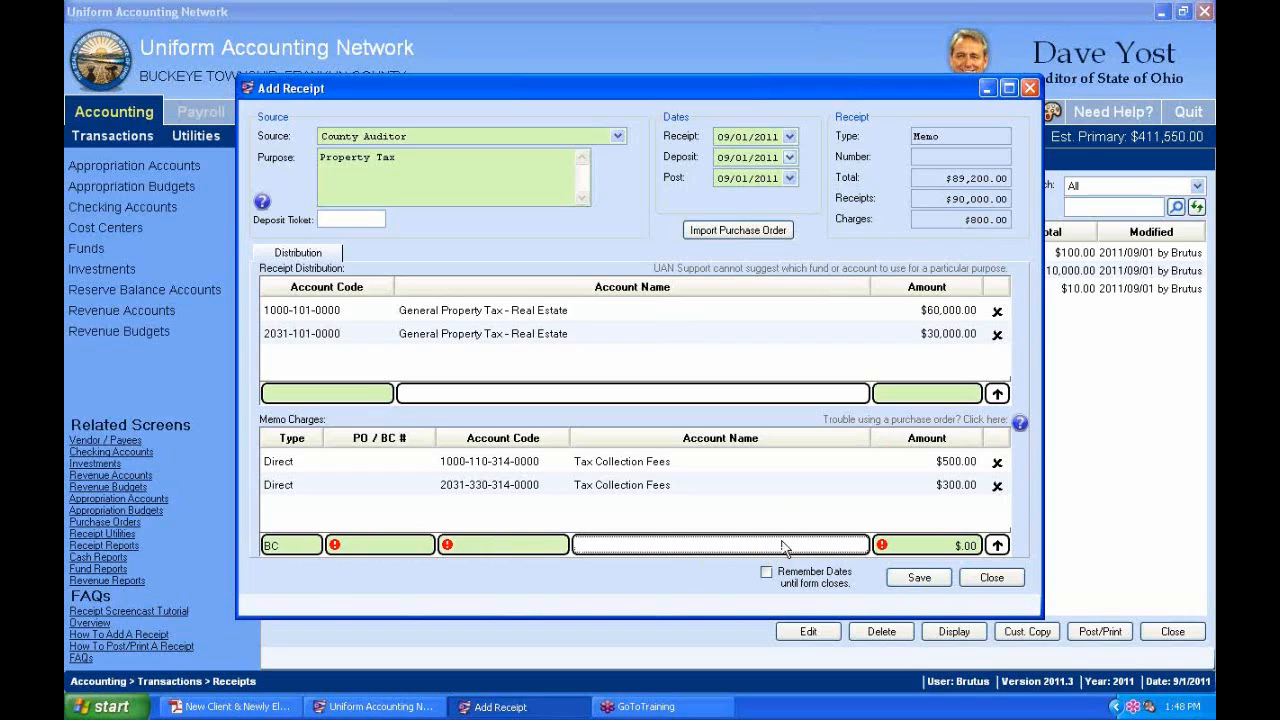
pyautogui.press('Escape')
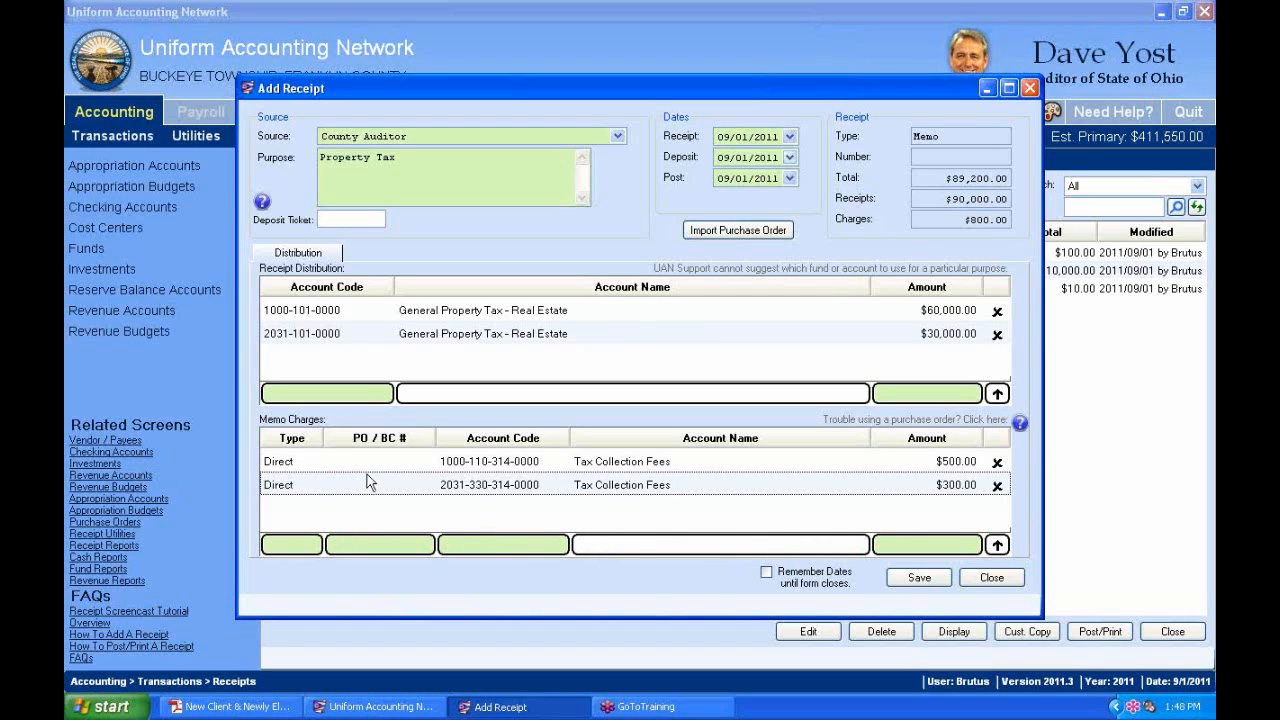
# Save the $89,200.00 County Auditor memo receipt as batch 8-11 and close the form.
pyautogui.click(486, 467)
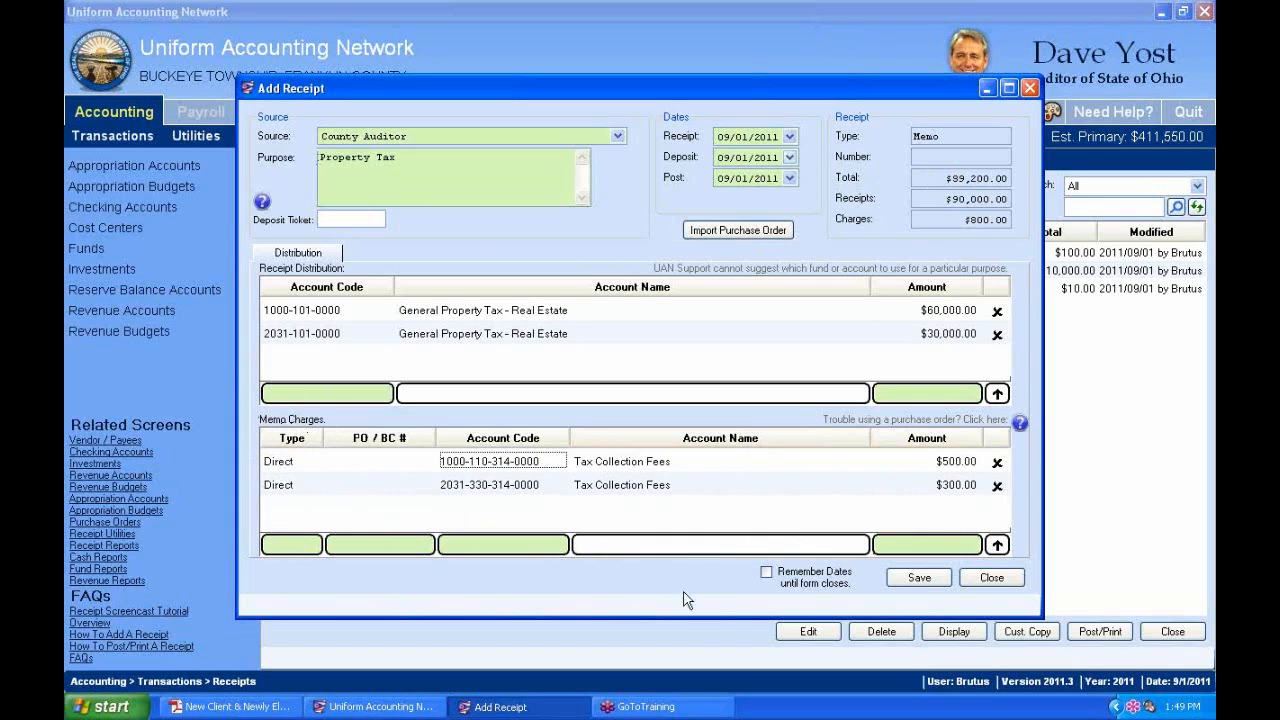
pyautogui.click(933, 580)
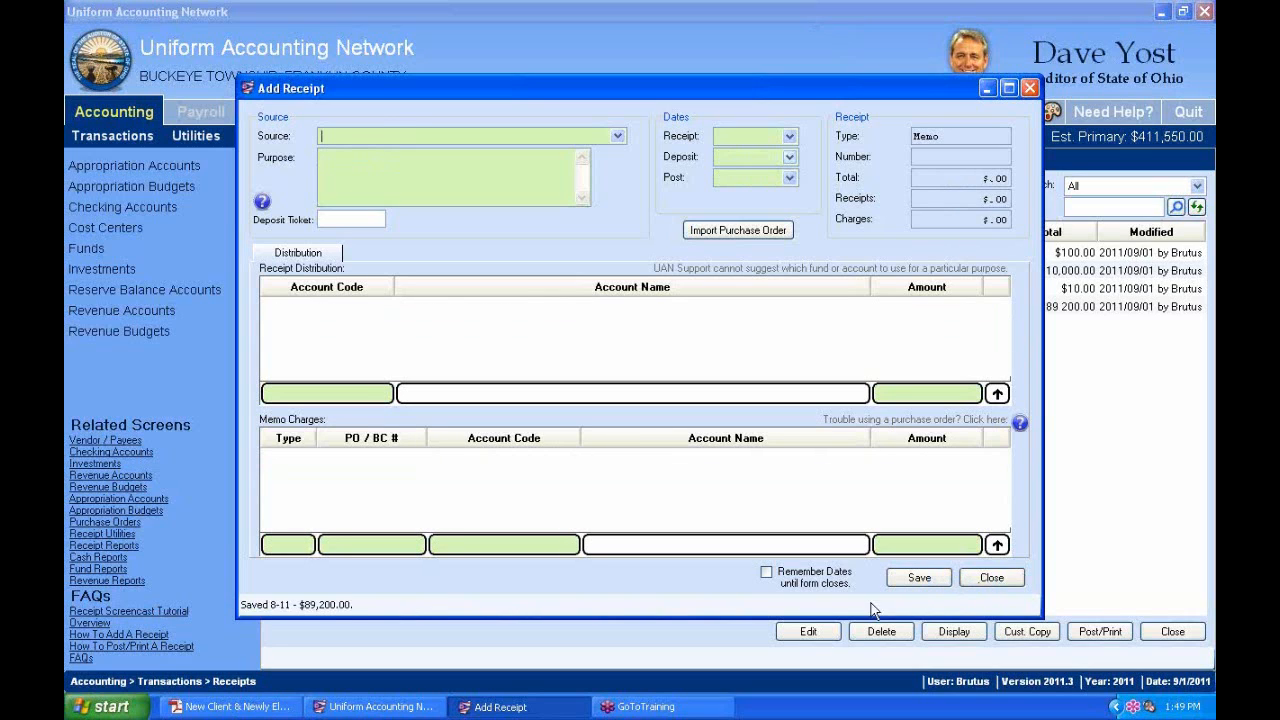
pyautogui.click(1008, 581)
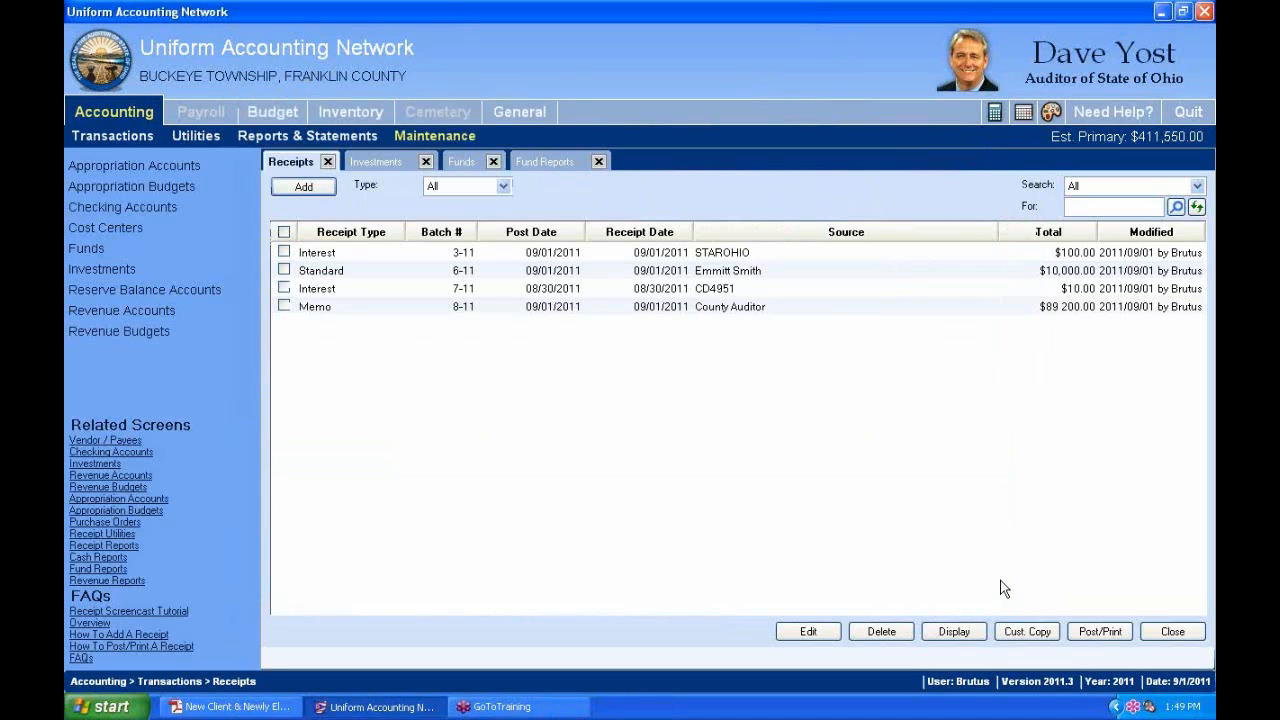
# In the handbook PDF, highlight Exercise 5's Accounting → Maintenance steps for fund 4952 and the $9,000.00 amount.
pyautogui.click(230, 706)
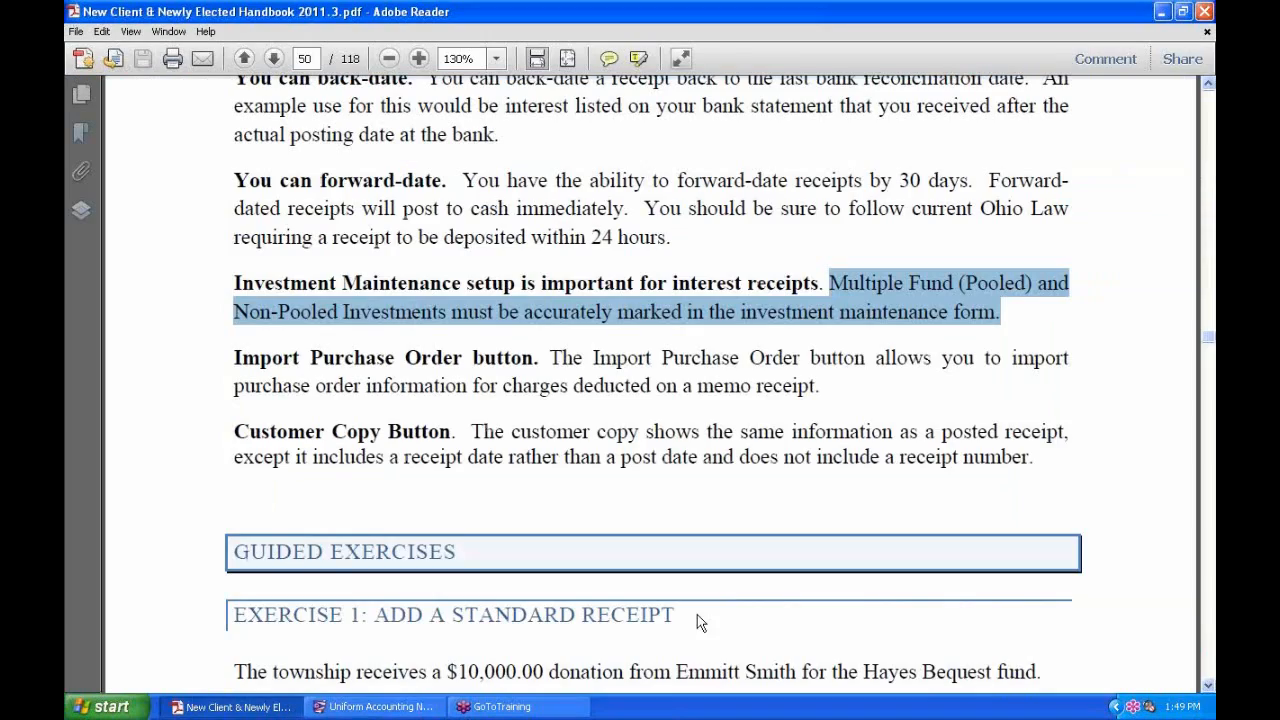
pyautogui.scroll(-15, 677, 563)
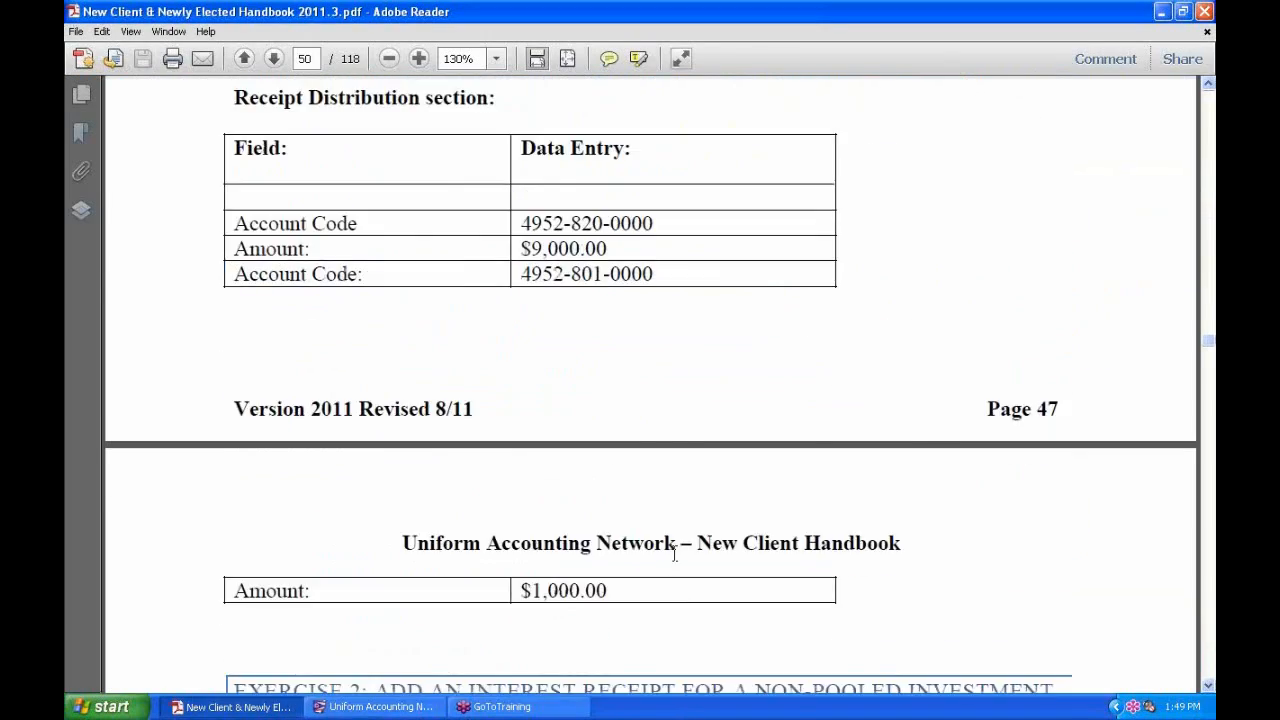
pyautogui.scroll(-20, 674, 553)
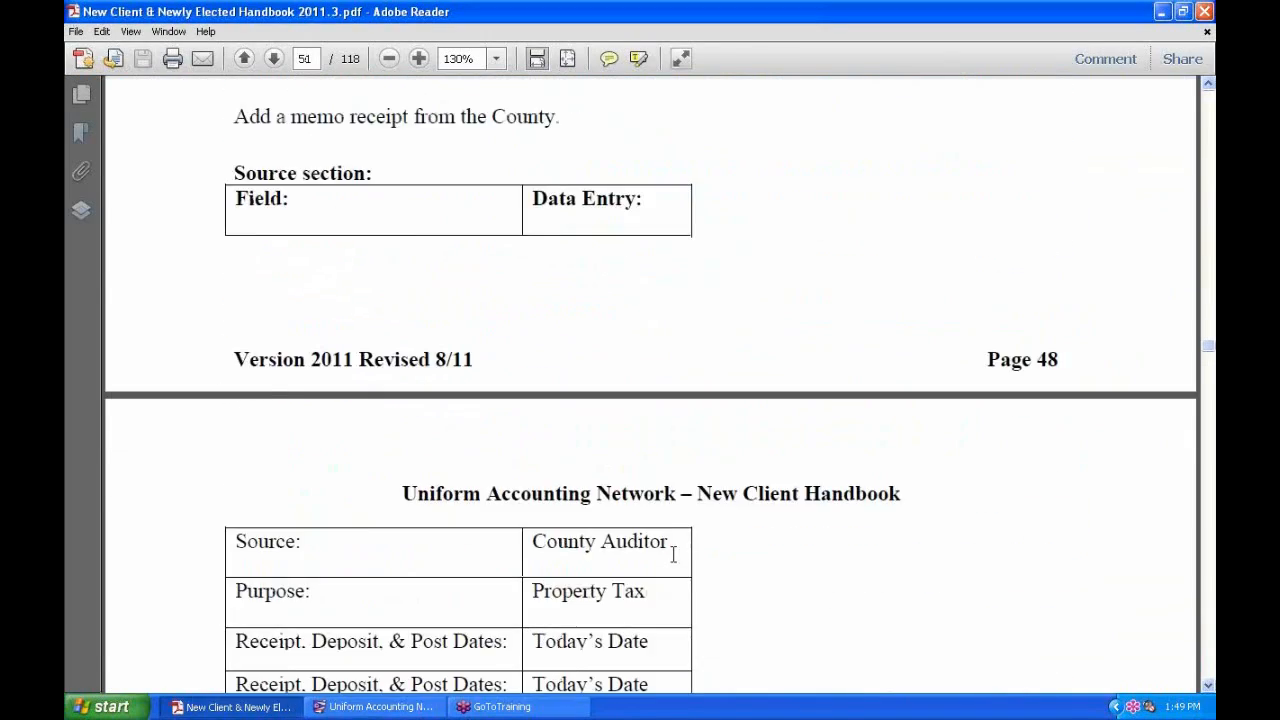
pyautogui.scroll(-20, 674, 555)
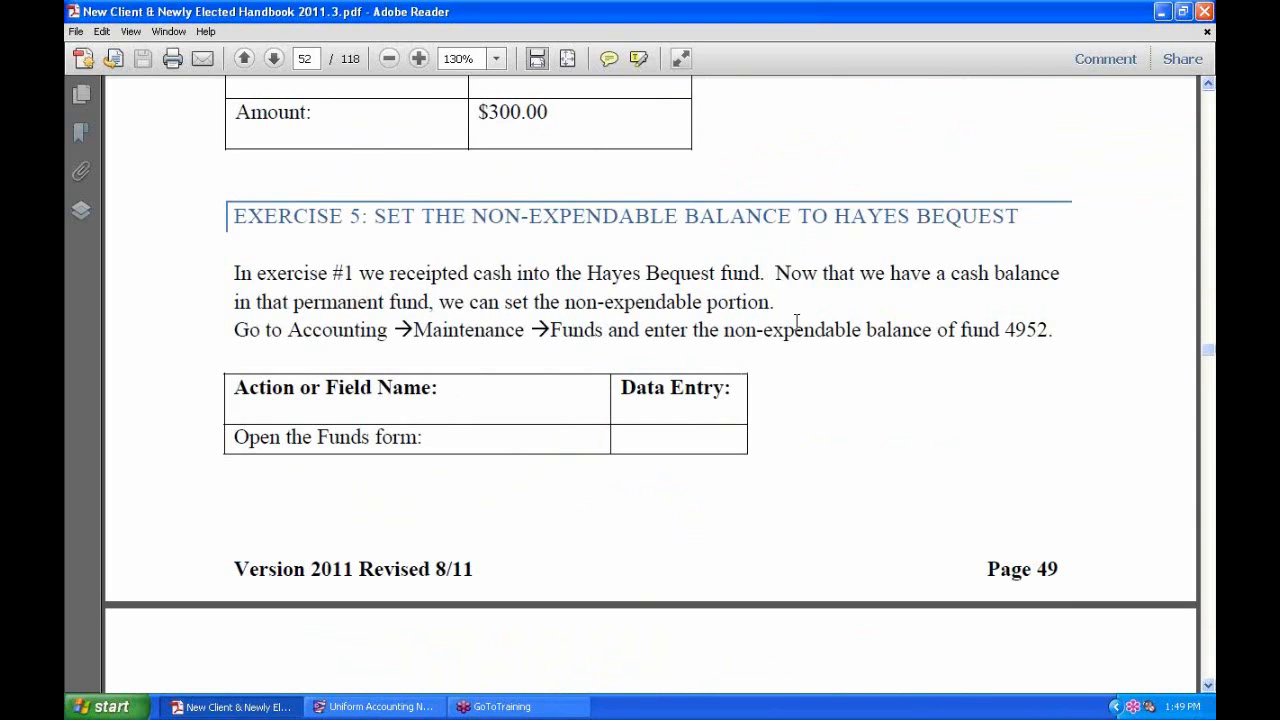
pyautogui.moveTo(776, 302); pyautogui.dragTo(752, 272)
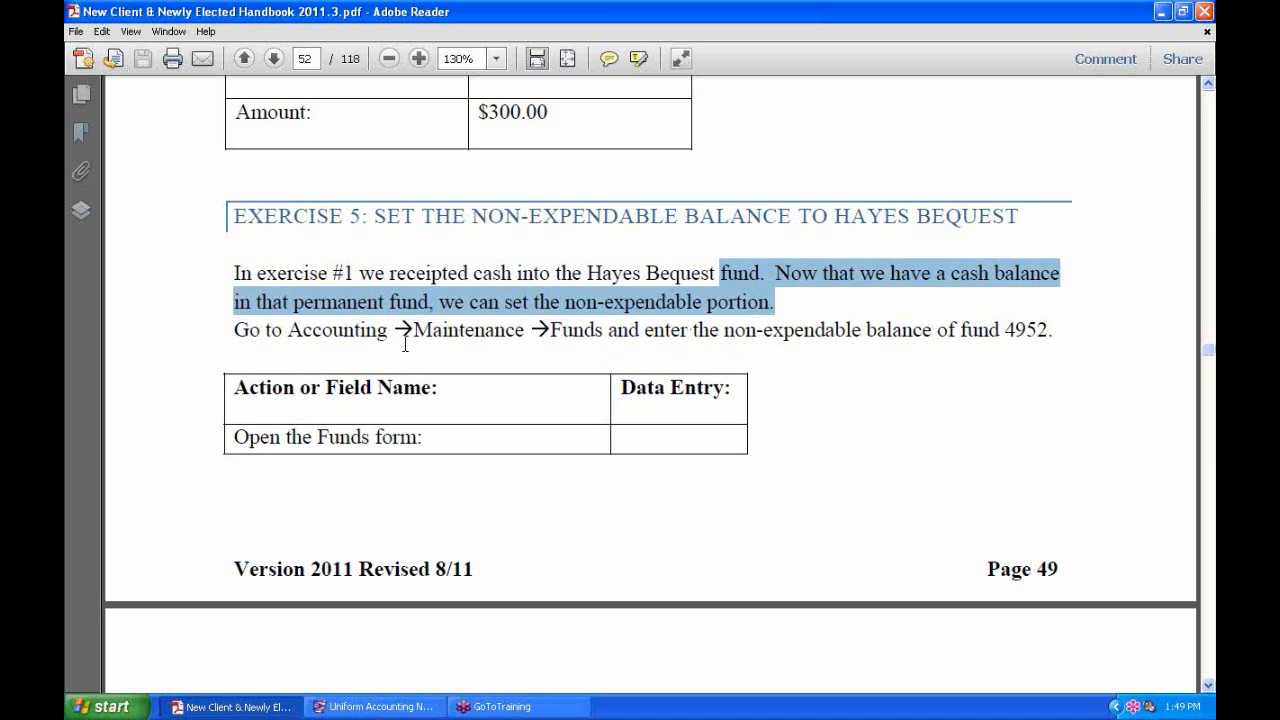
pyautogui.moveTo(288, 330); pyautogui.dragTo(604, 330)
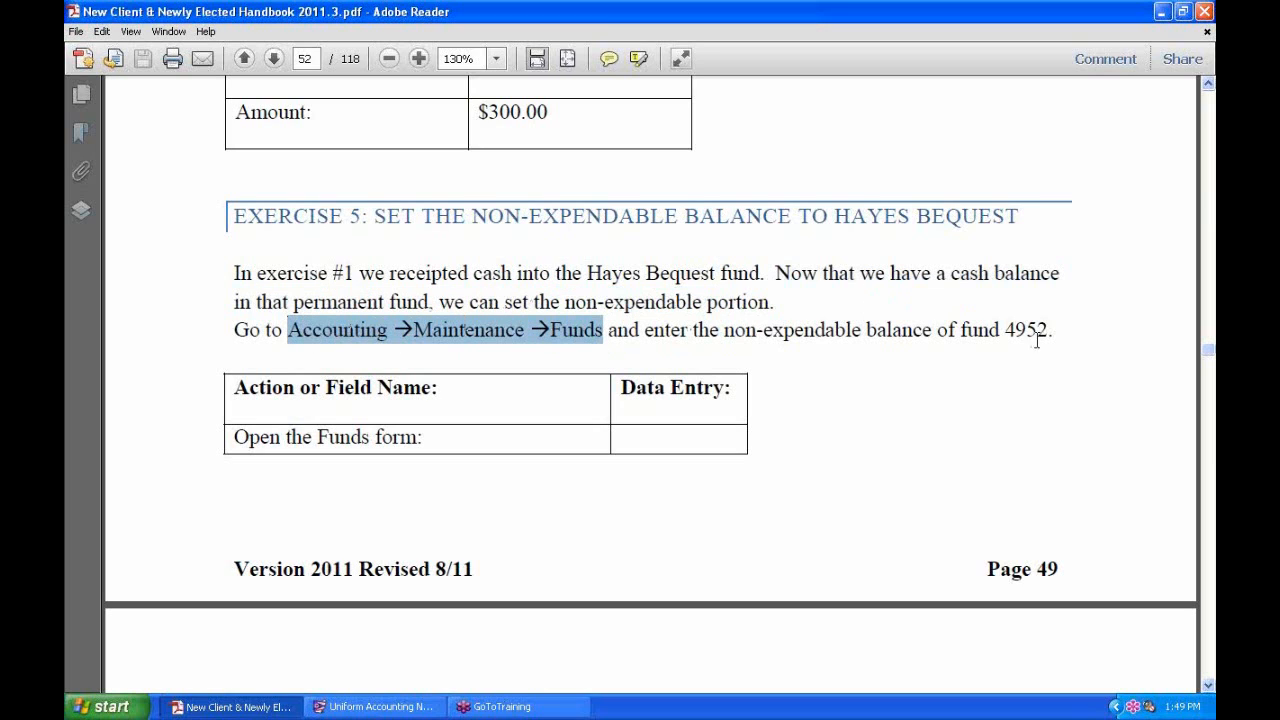
pyautogui.moveTo(1054, 326); pyautogui.dragTo(846, 343)
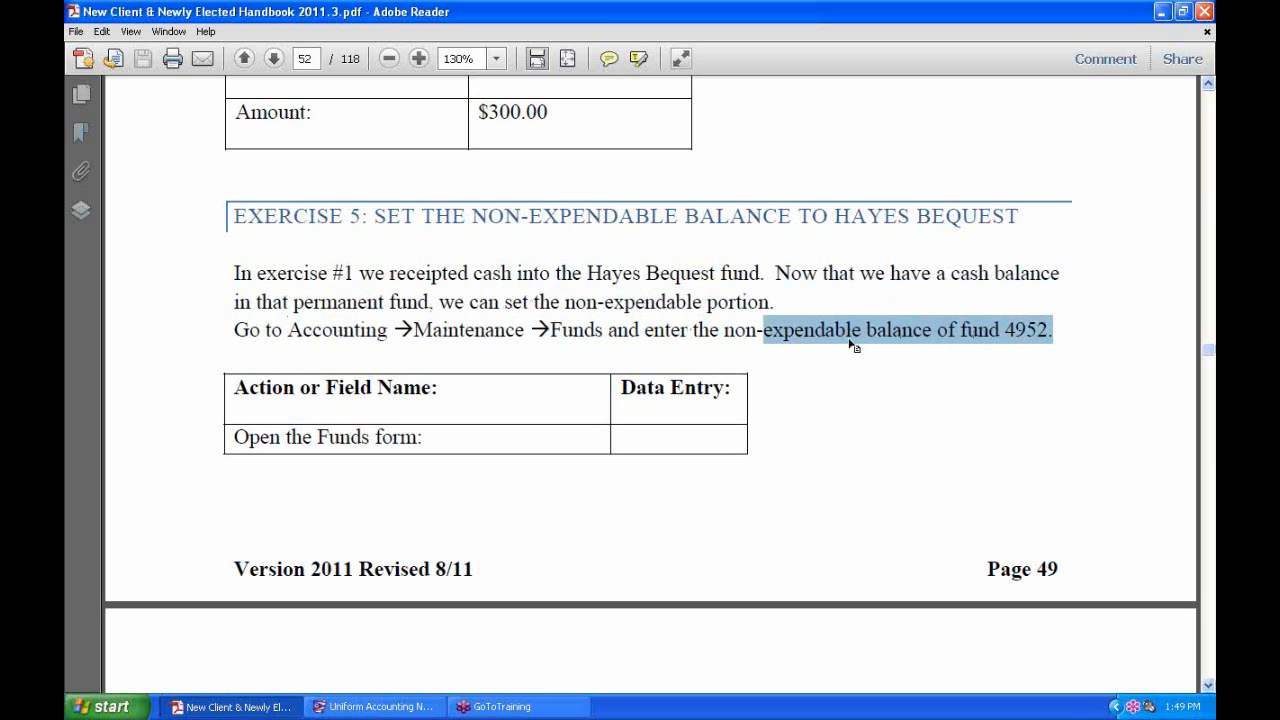
pyautogui.scroll(-5, 871, 380)
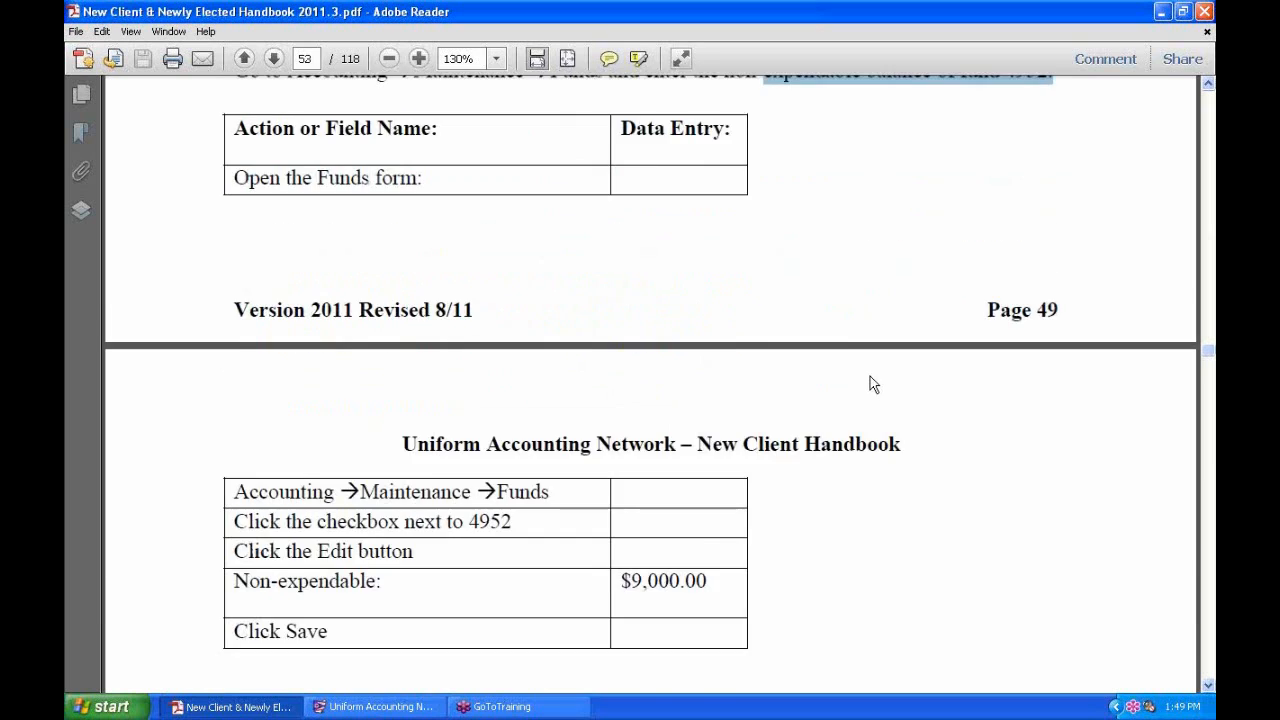
pyautogui.doubleClick(657, 496)
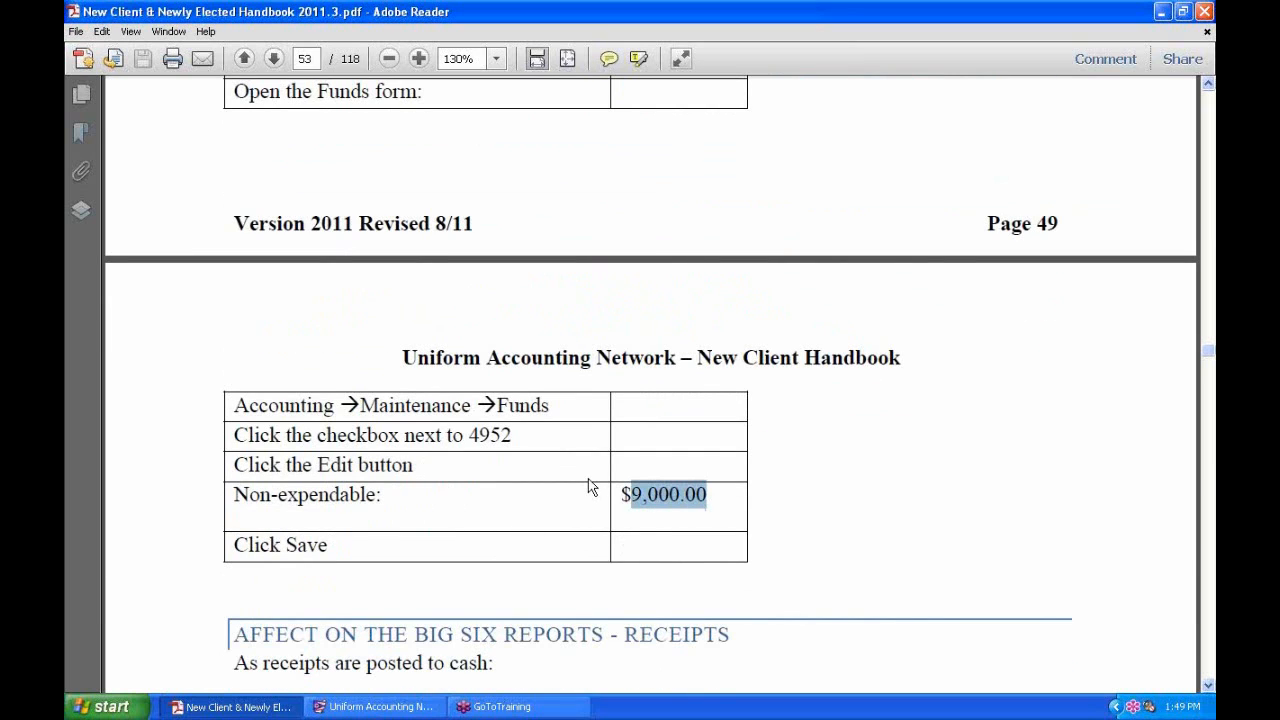
pyautogui.scroll(2, 608, 506)
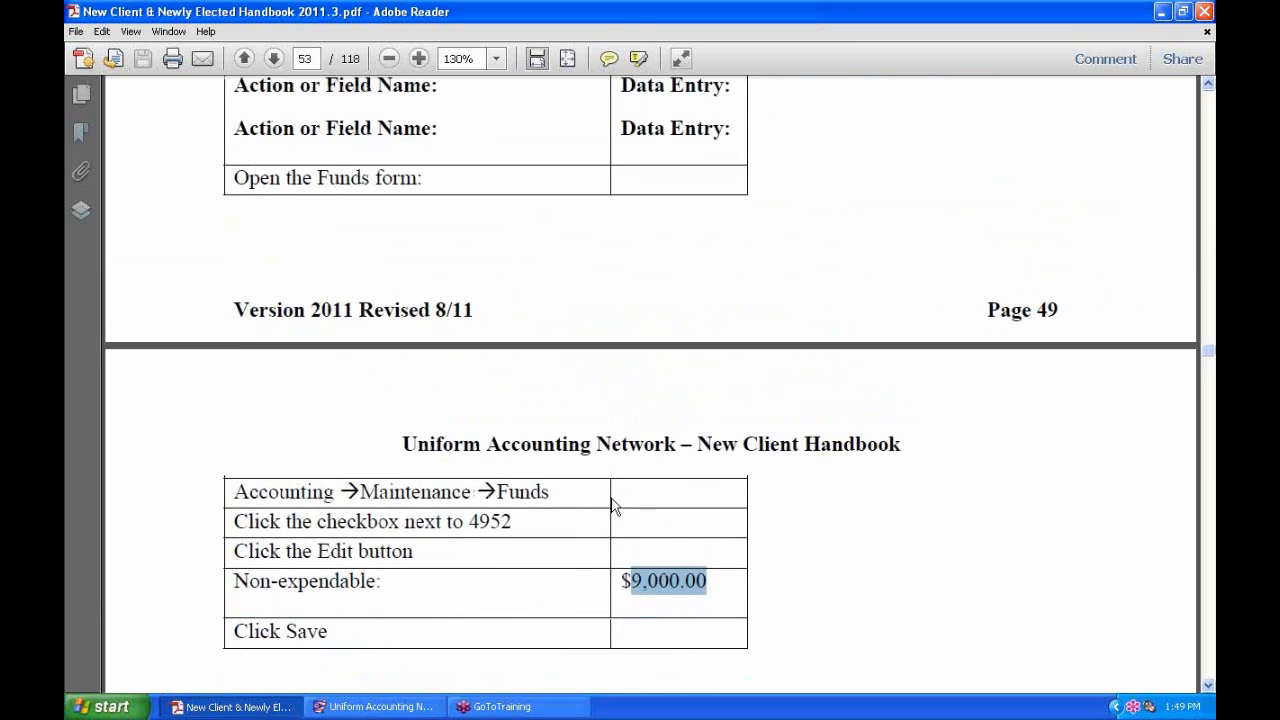
# Back in UAN, close the Fund Reports and Investments screens.
pyautogui.click(375, 706)
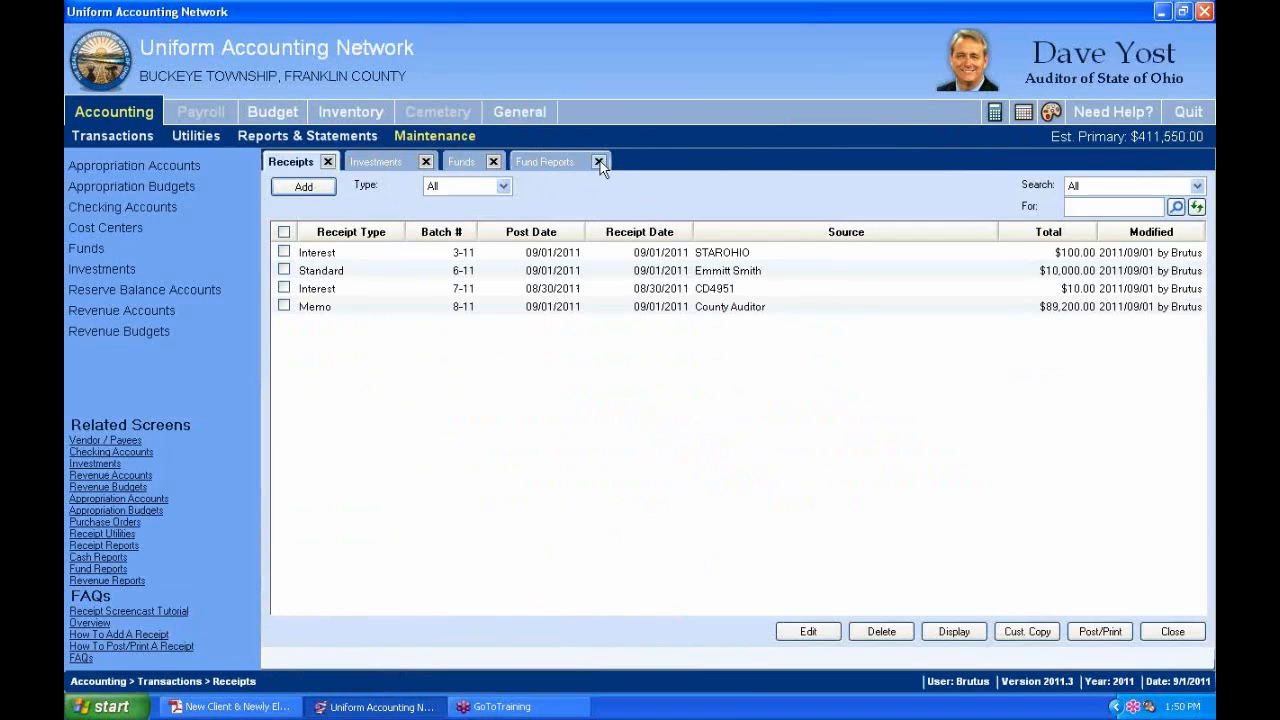
pyautogui.click(599, 162)
pyautogui.click(423, 162)
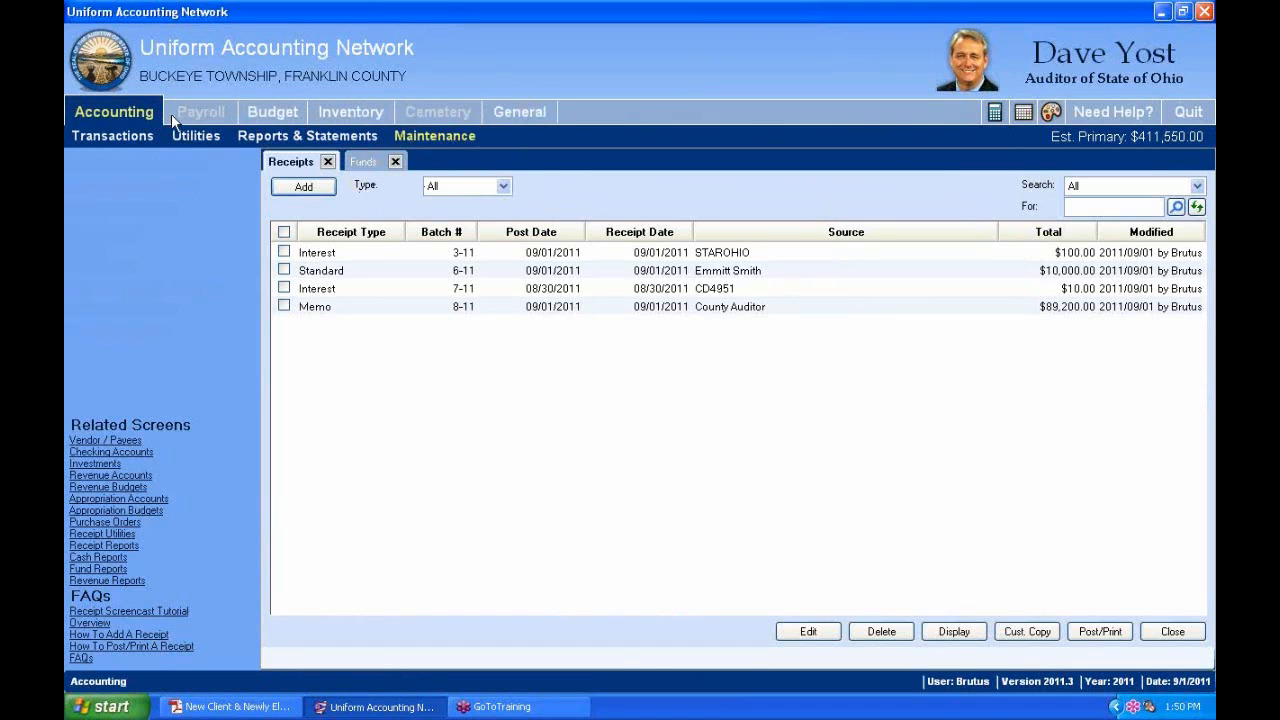
# Open fund 4952 Hayes Bequest for editing from Funds maintenance, then close without saving.
pyautogui.click(149, 250)
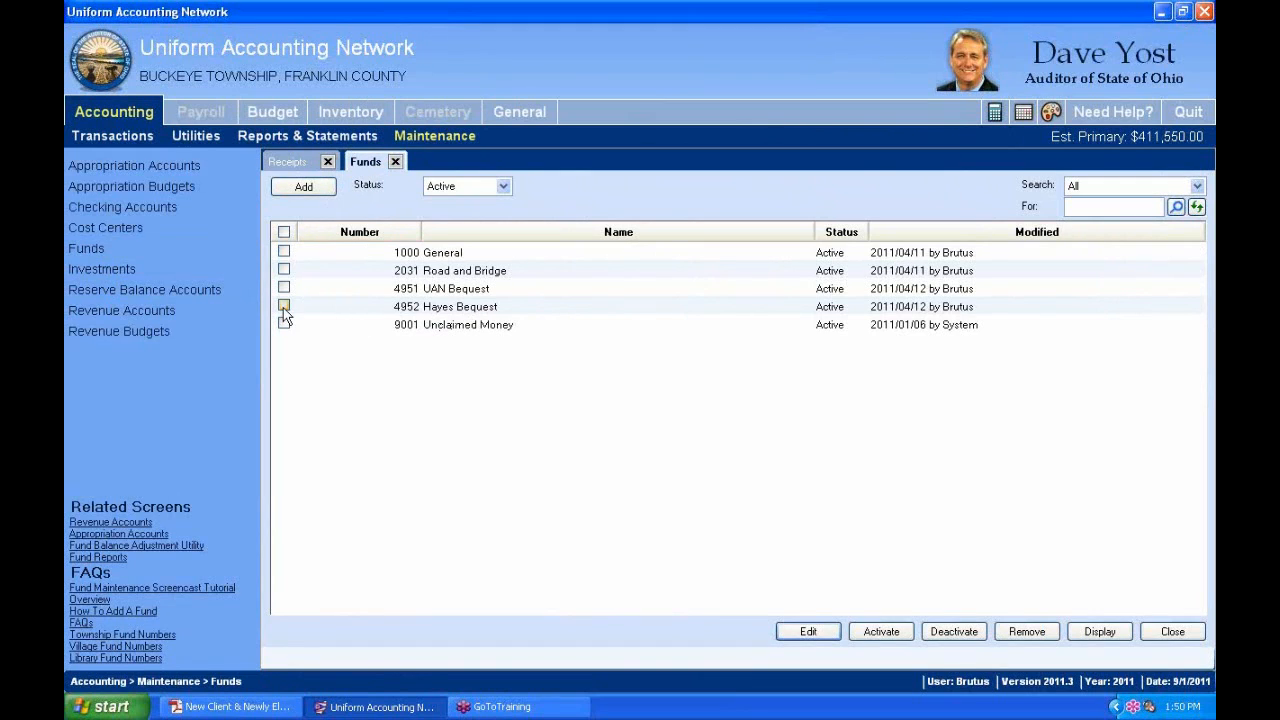
pyautogui.click(284, 307)
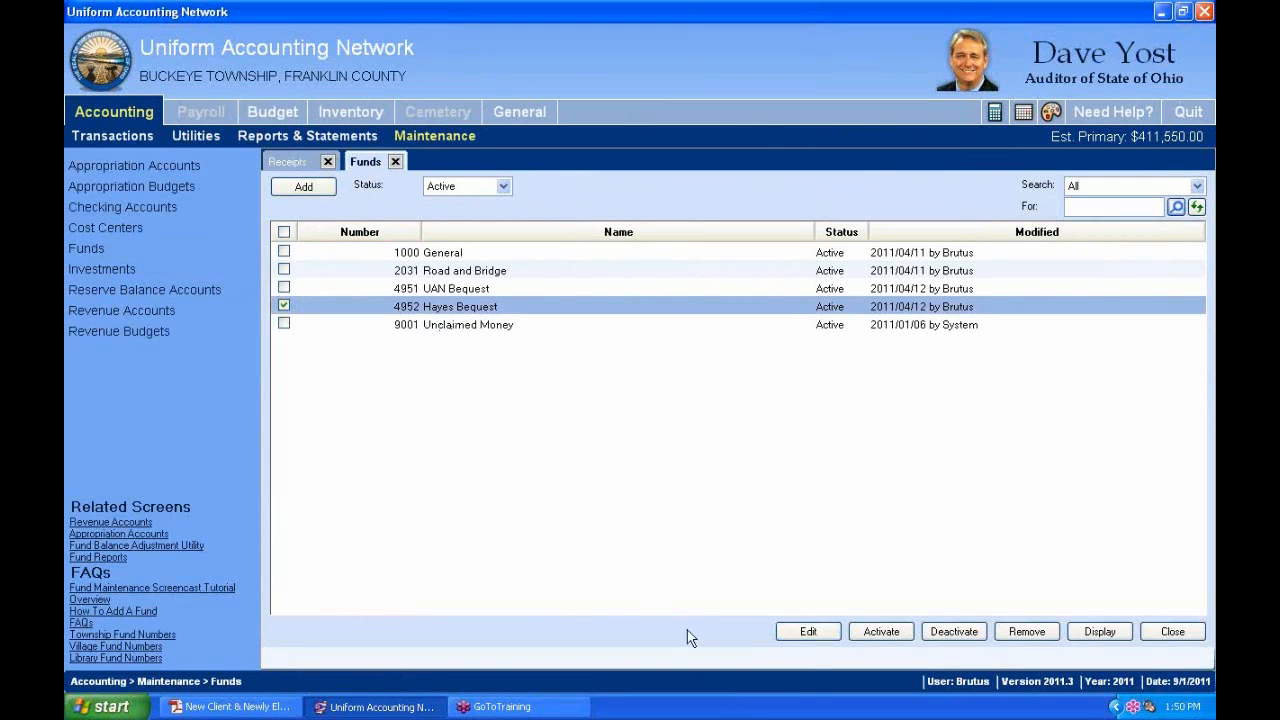
pyautogui.click(808, 632)
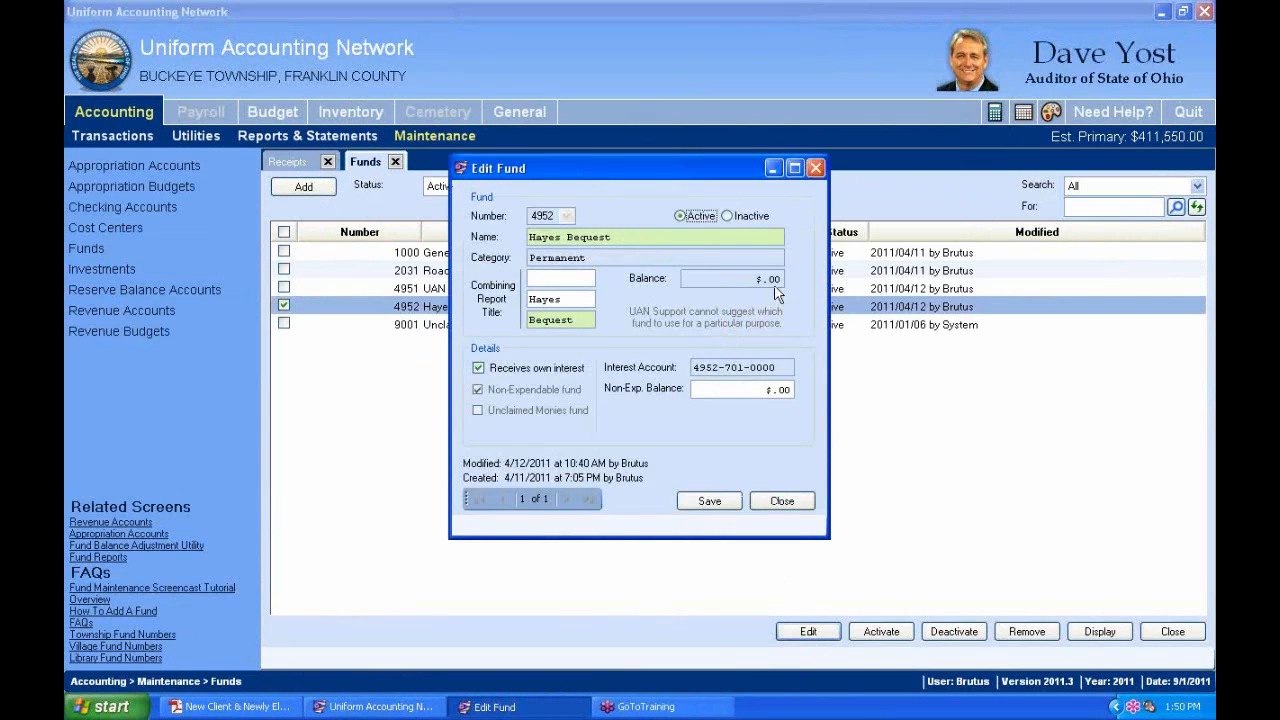
pyautogui.click(748, 393)
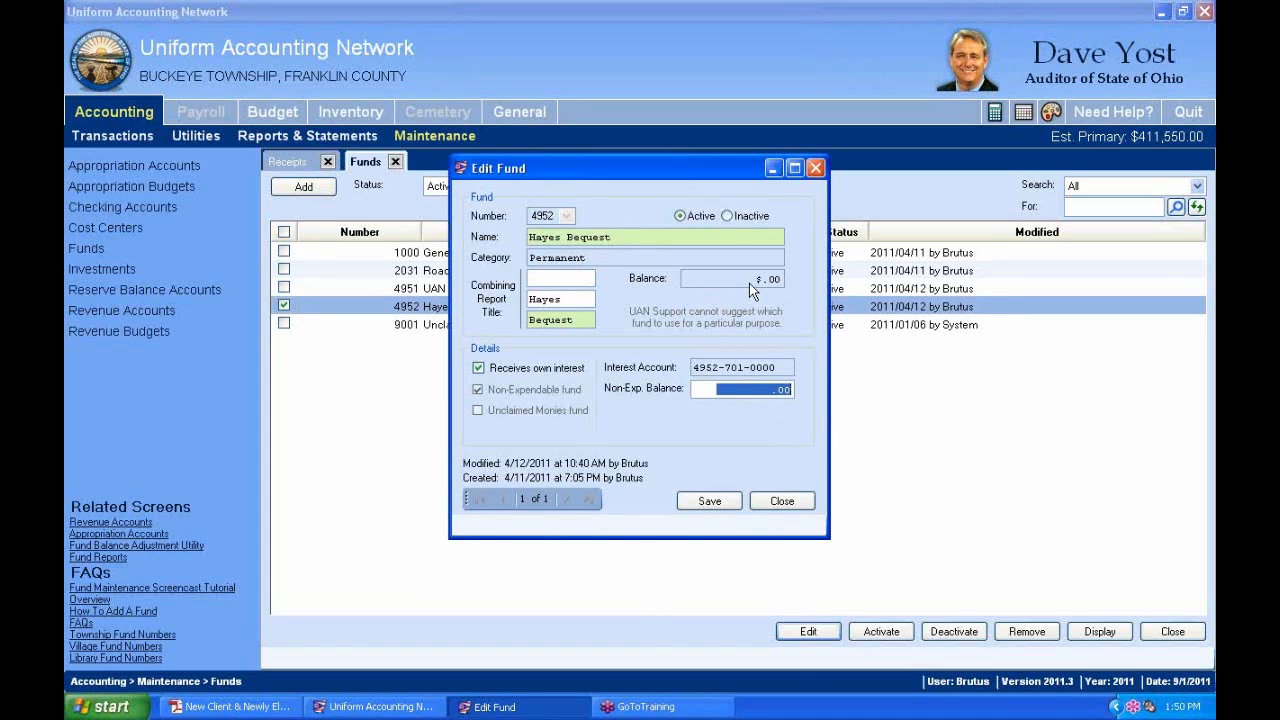
pyautogui.click(783, 501)
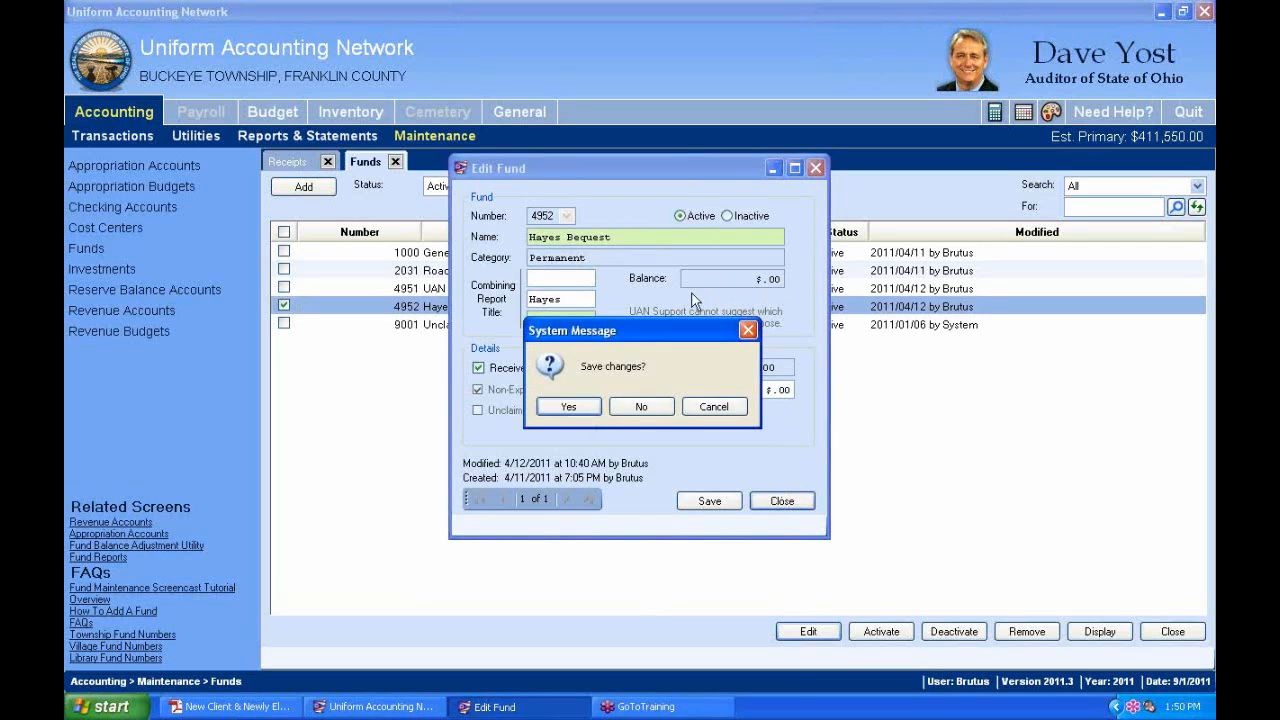
pyautogui.click(651, 408)
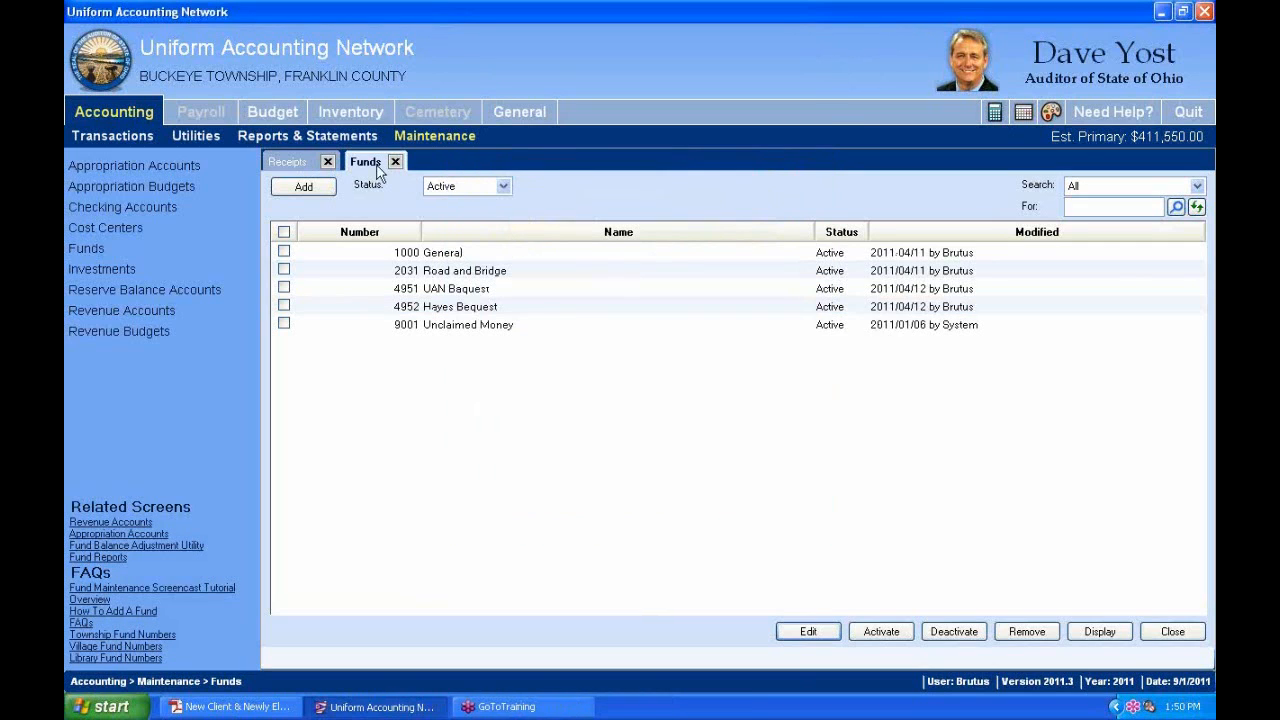
# Select all four pending receipts, including batch 8-11, and start Post/Print.
pyautogui.click(309, 165)
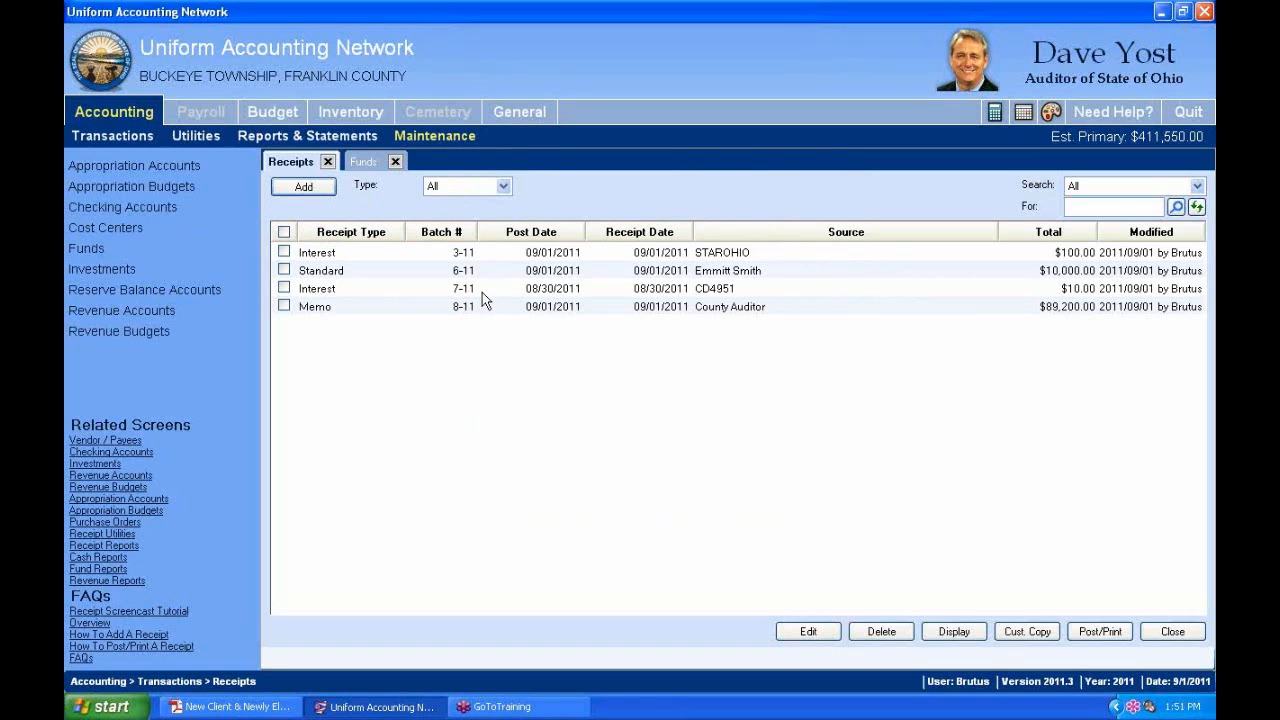
pyautogui.click(283, 240)
pyautogui.click(284, 232)
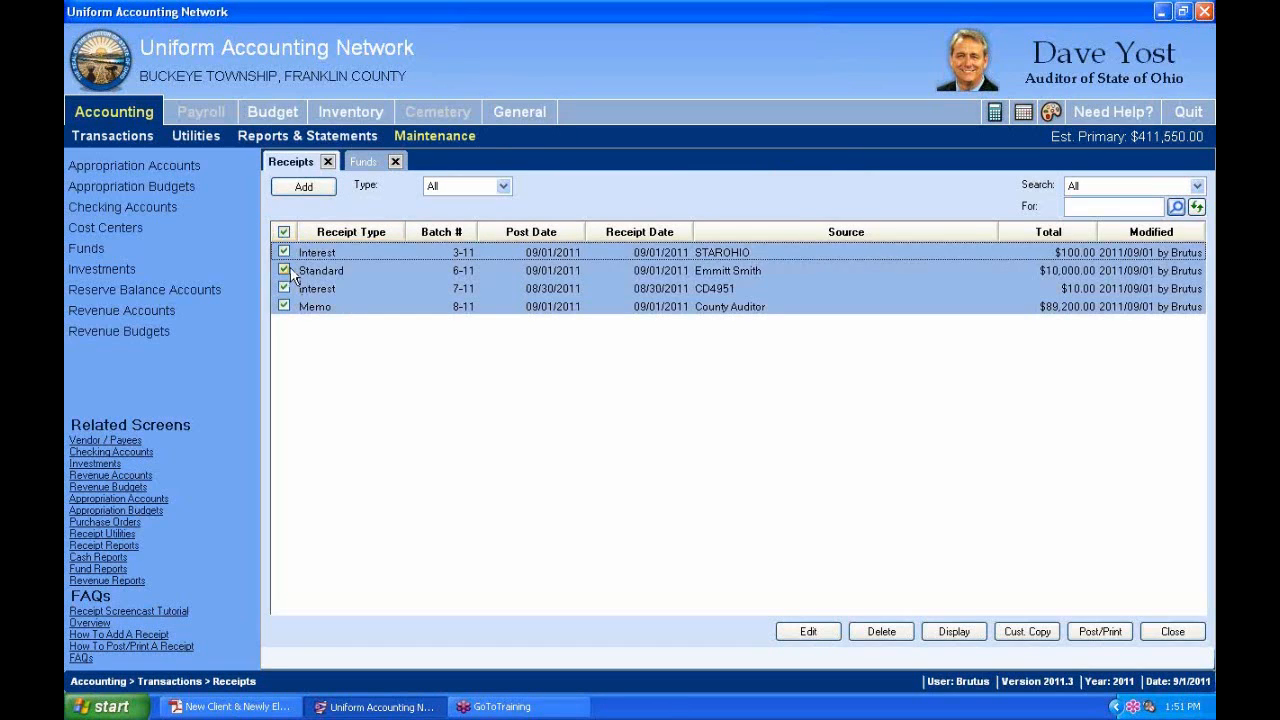
pyautogui.click(284, 270)
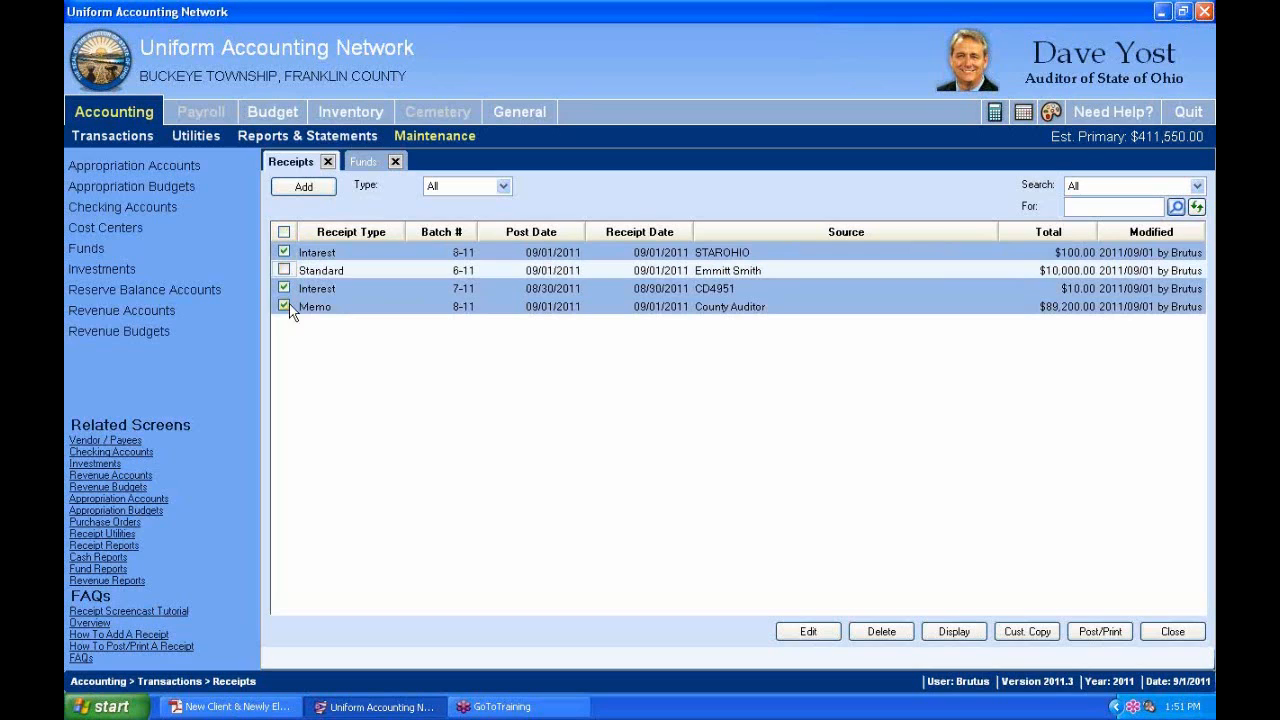
pyautogui.click(284, 306)
pyautogui.click(284, 288)
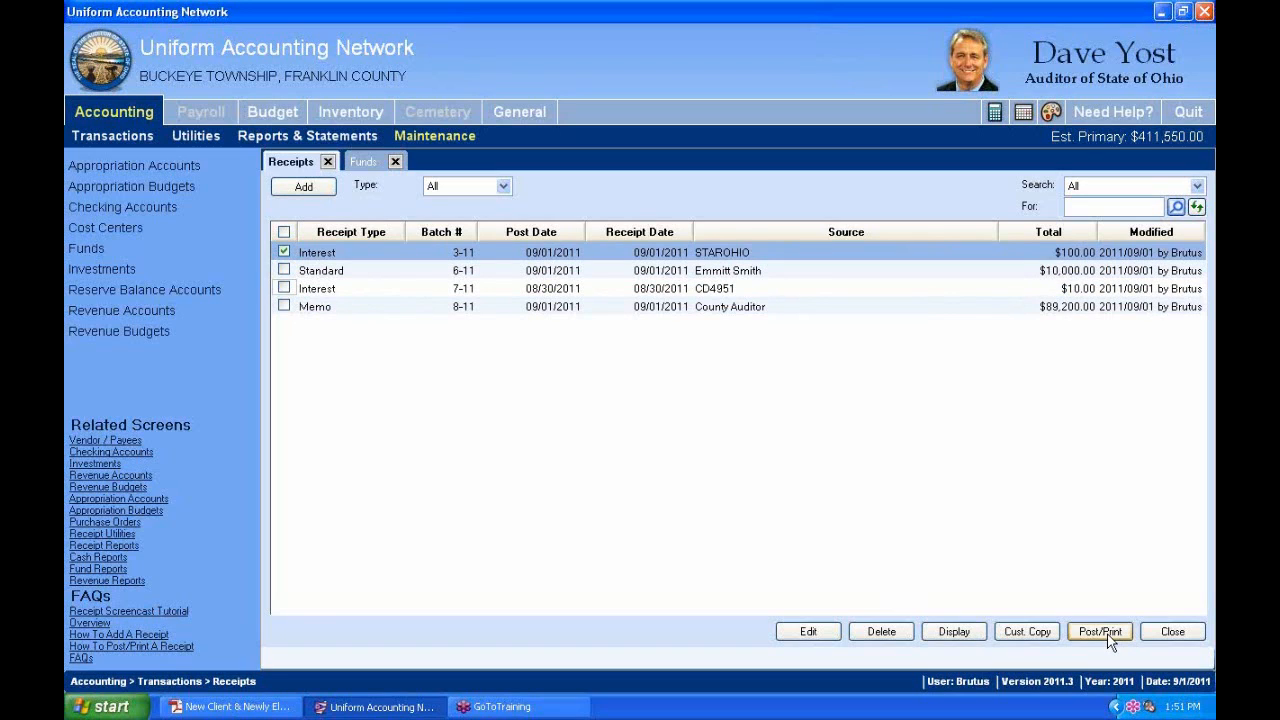
pyautogui.click(284, 233)
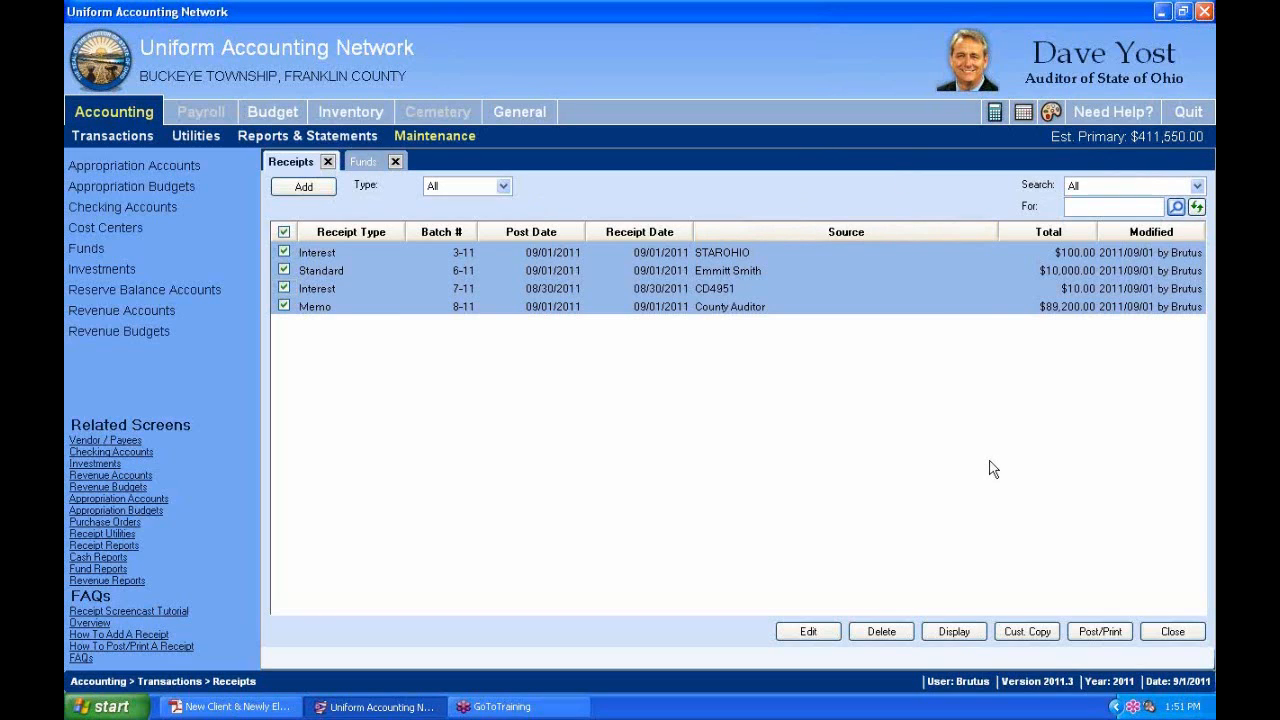
pyautogui.click(1116, 633)
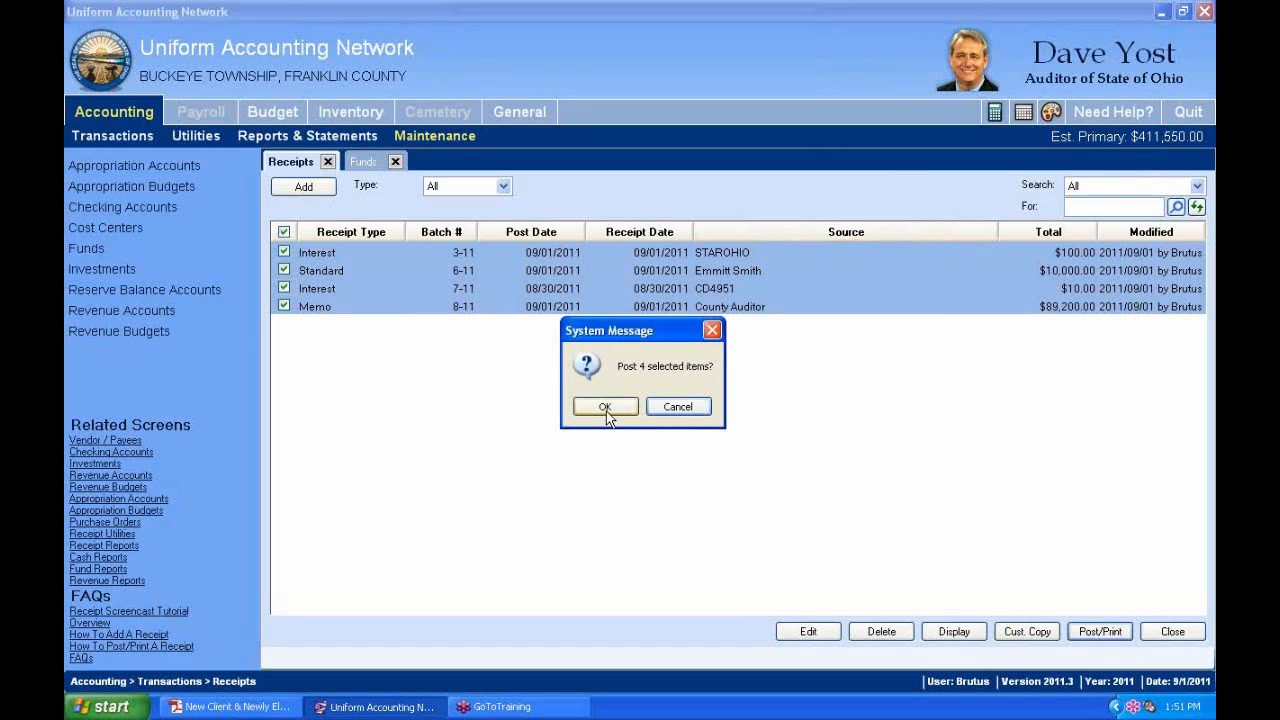
# Confirm posting the four receipts and review the Print dialog's note on the Standard receipt.
pyautogui.click(605, 408)
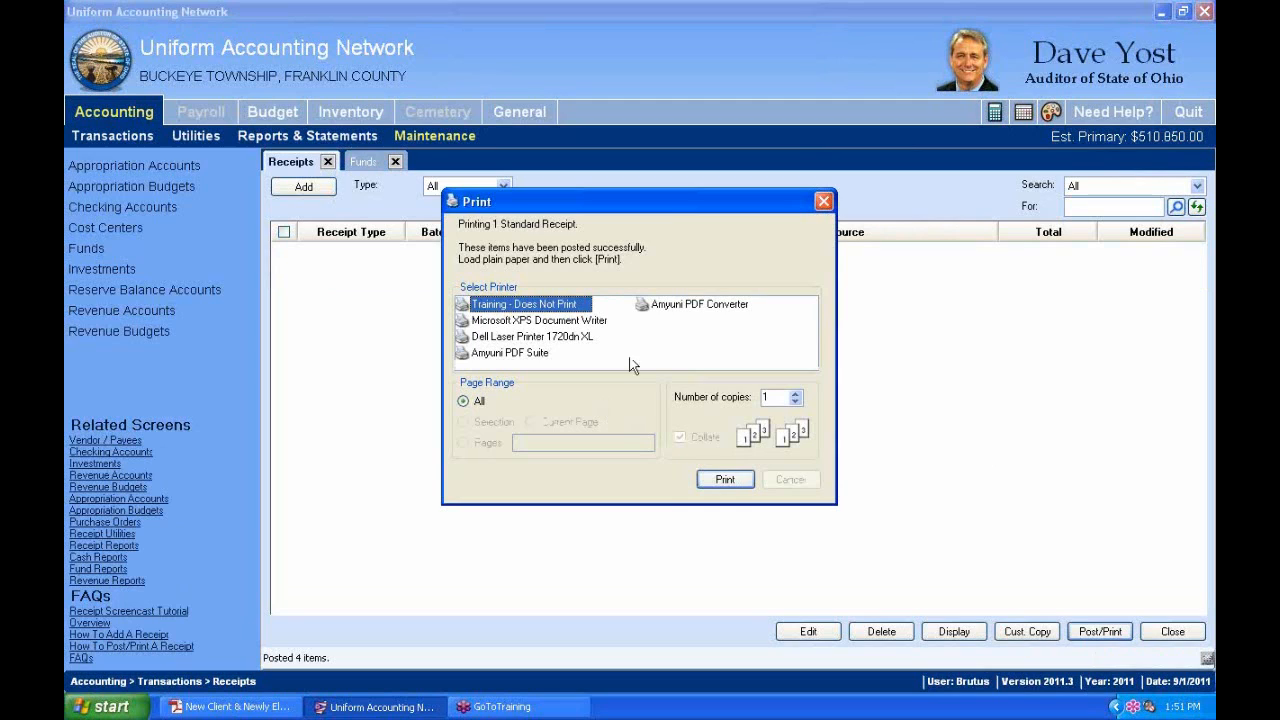
pyautogui.moveTo(677, 210); pyautogui.dragTo(727, 161)
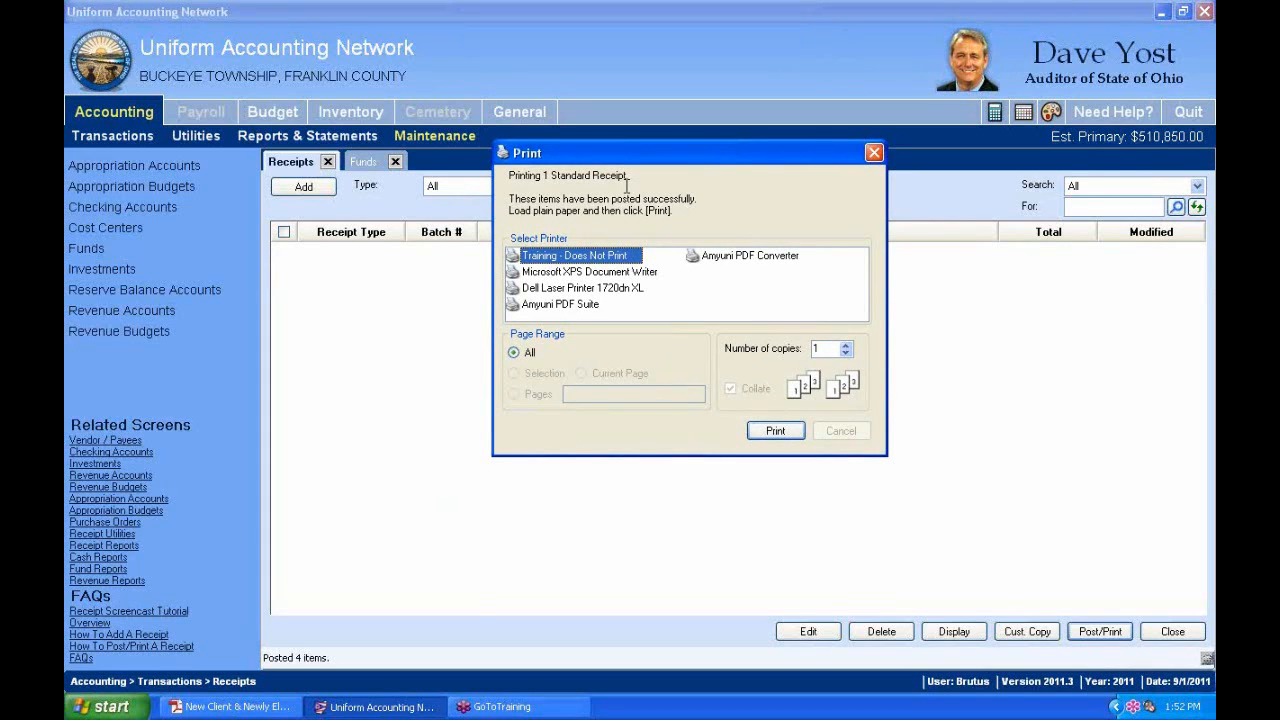
pyautogui.moveTo(602, 146); pyautogui.dragTo(537, 141)
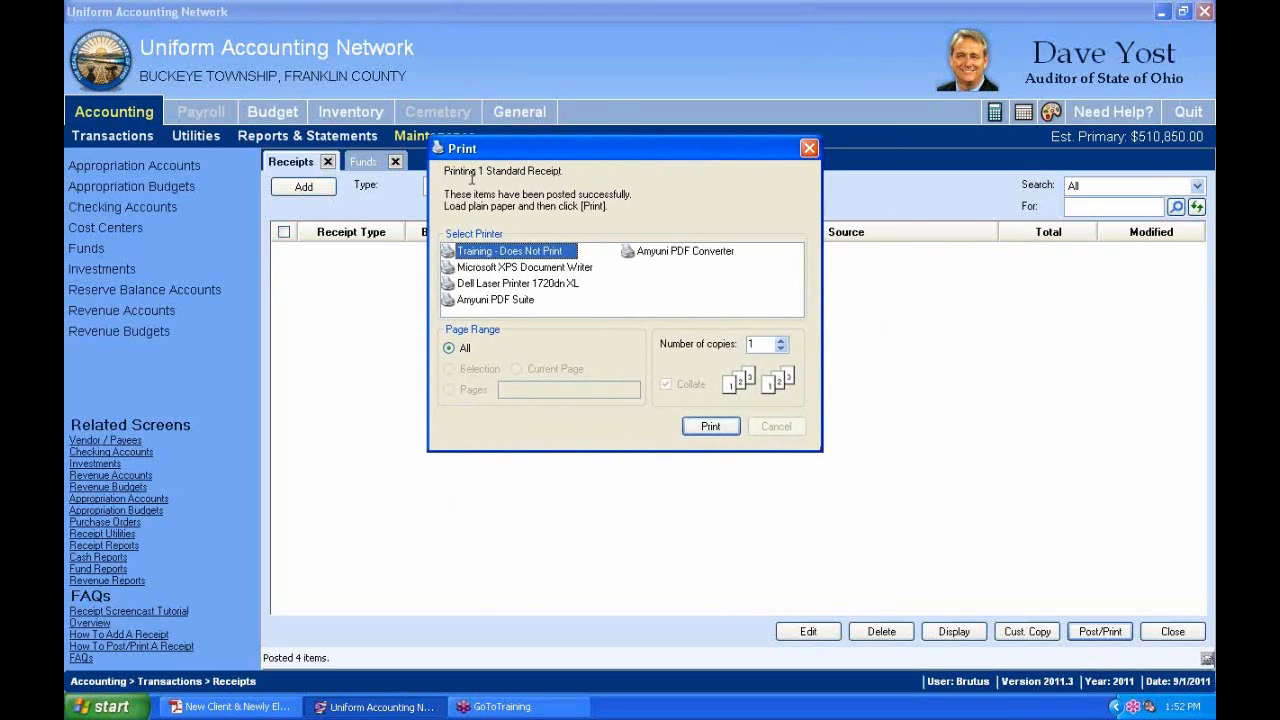
pyautogui.moveTo(445, 173); pyautogui.dragTo(564, 176)
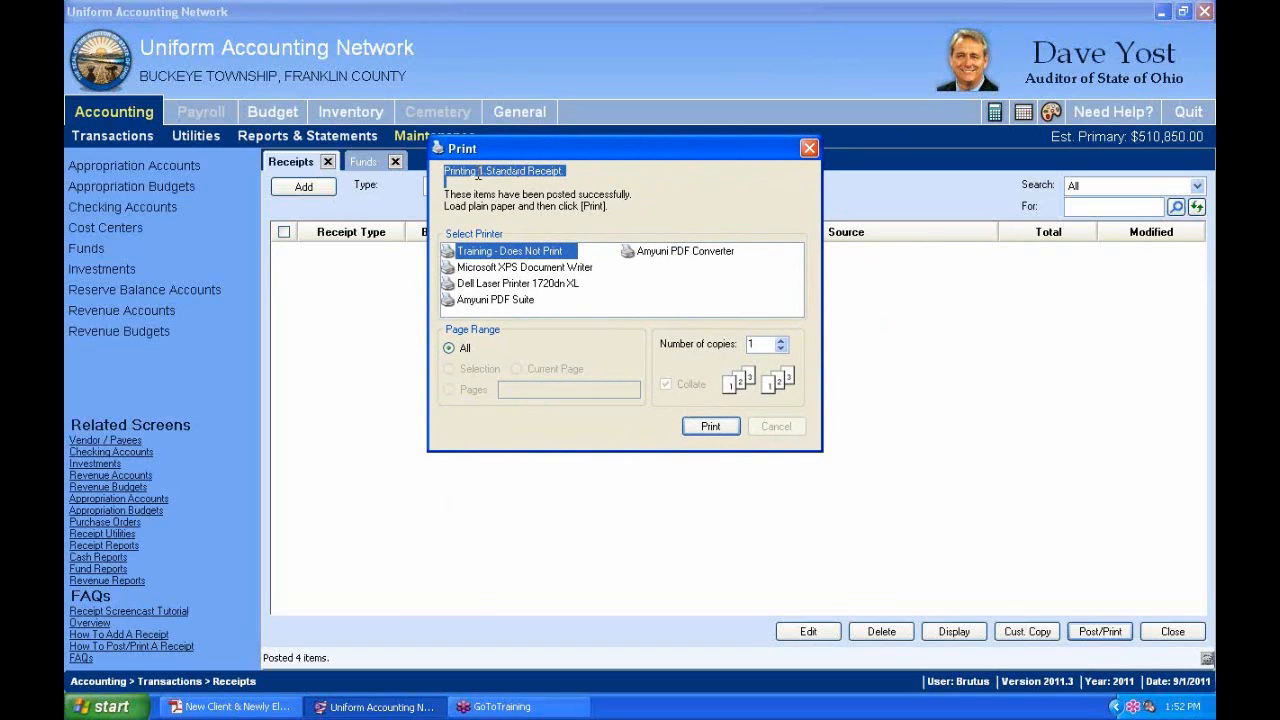
pyautogui.click(477, 171)
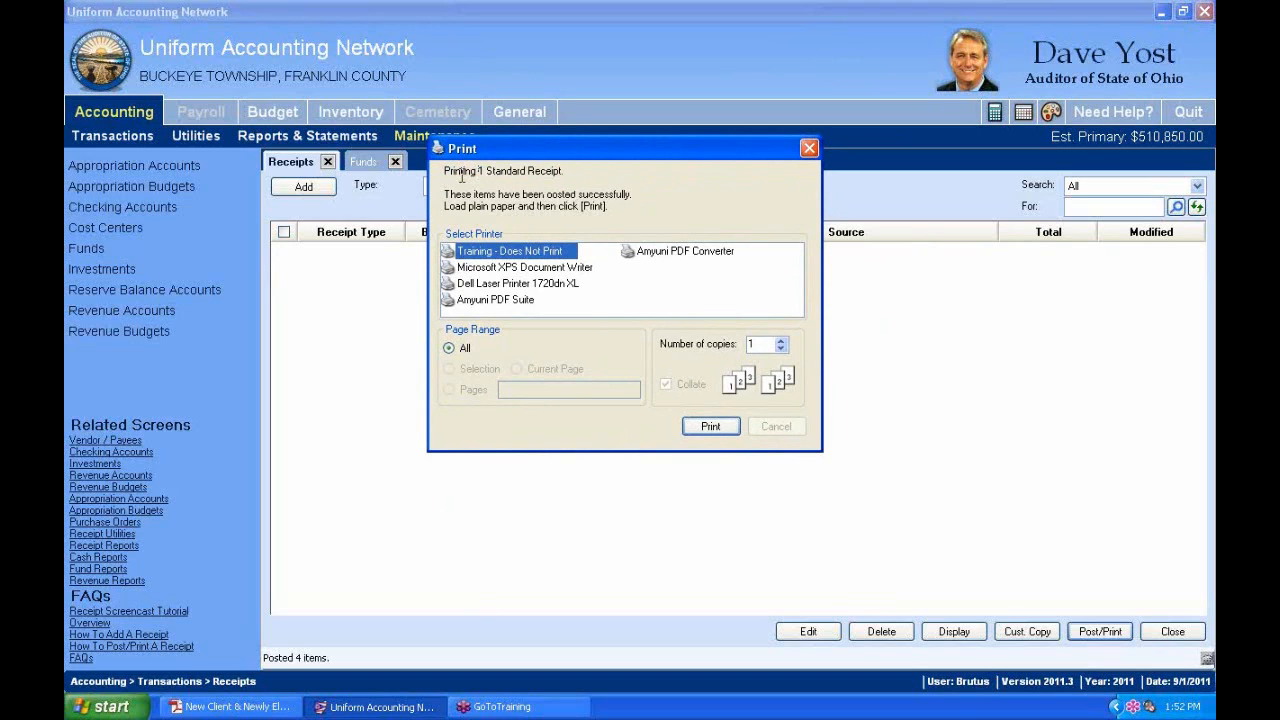
pyautogui.moveTo(447, 170); pyautogui.dragTo(528, 172)
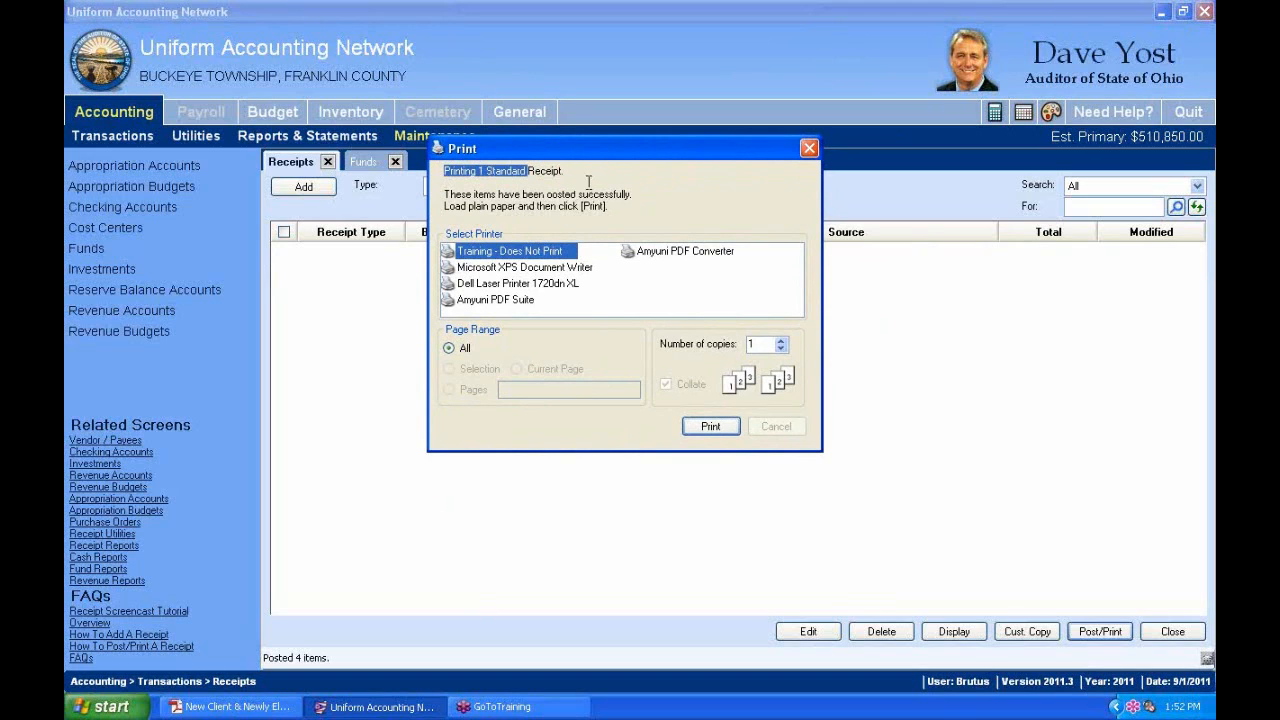
# Print the Standard, Interest and Memo receipt batches and confirm all printed successfully.
pyautogui.click(709, 429)
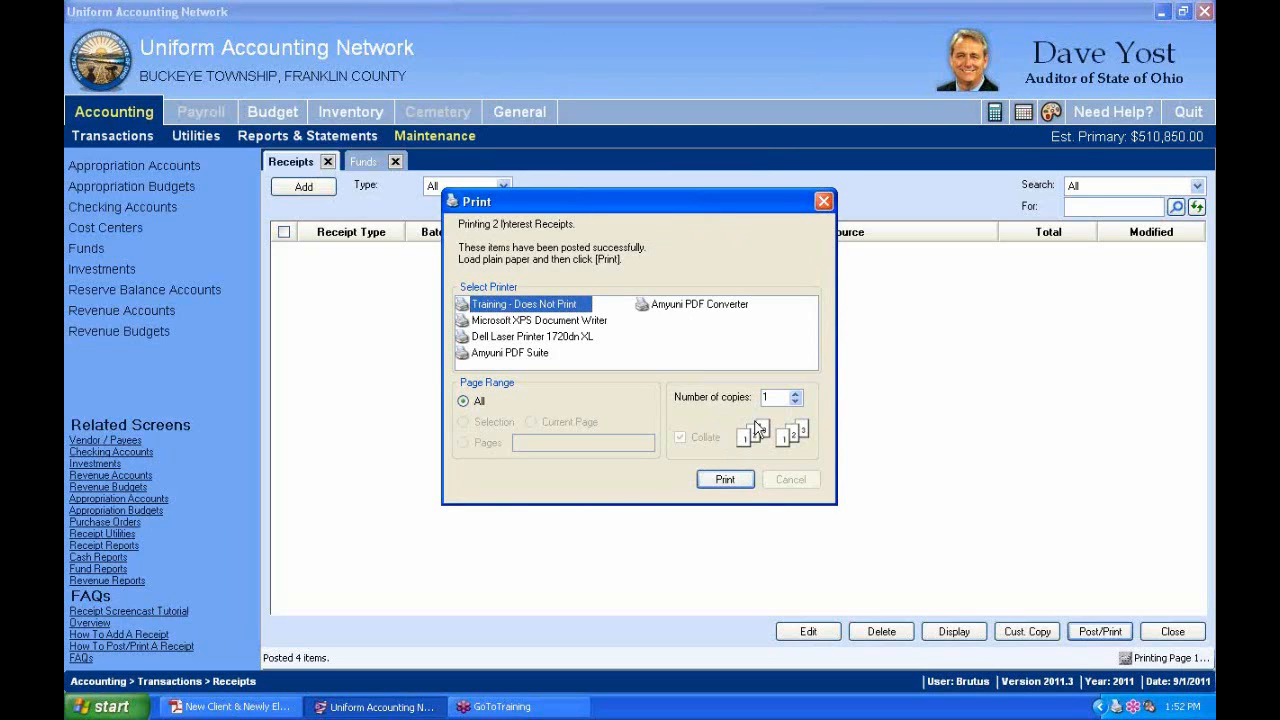
pyautogui.click(724, 480)
pyautogui.click(727, 481)
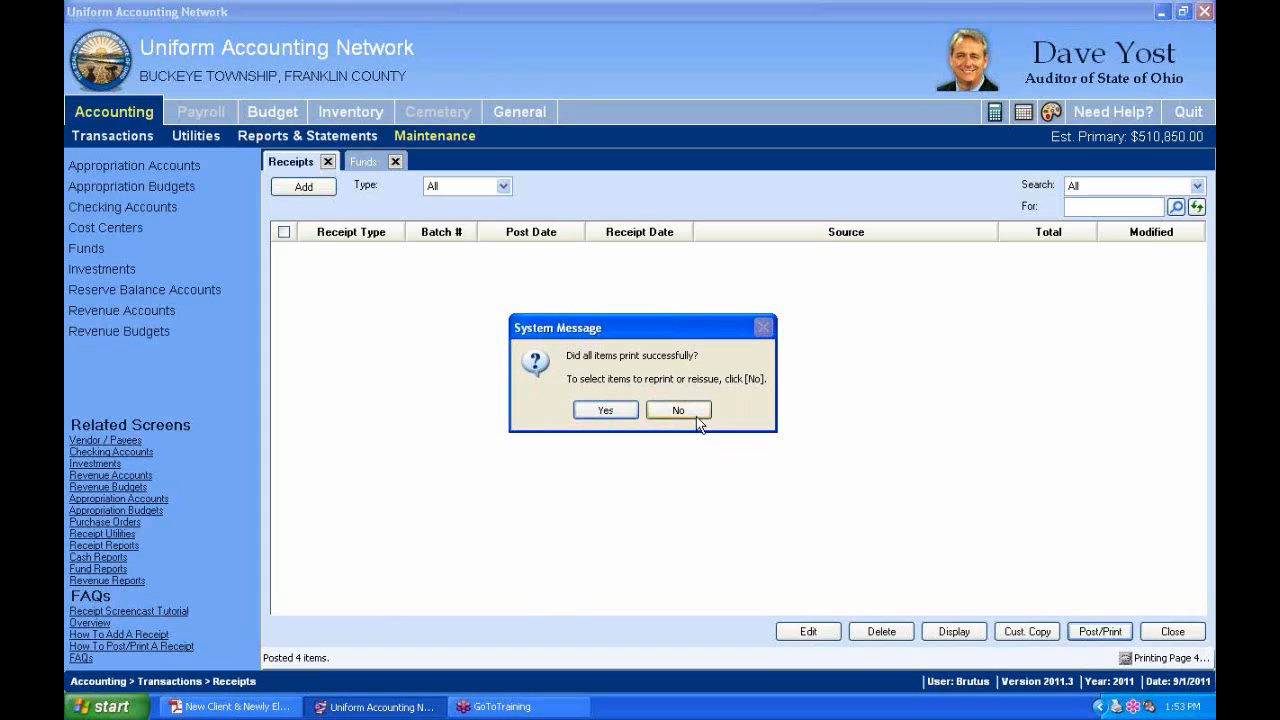
pyautogui.click(596, 413)
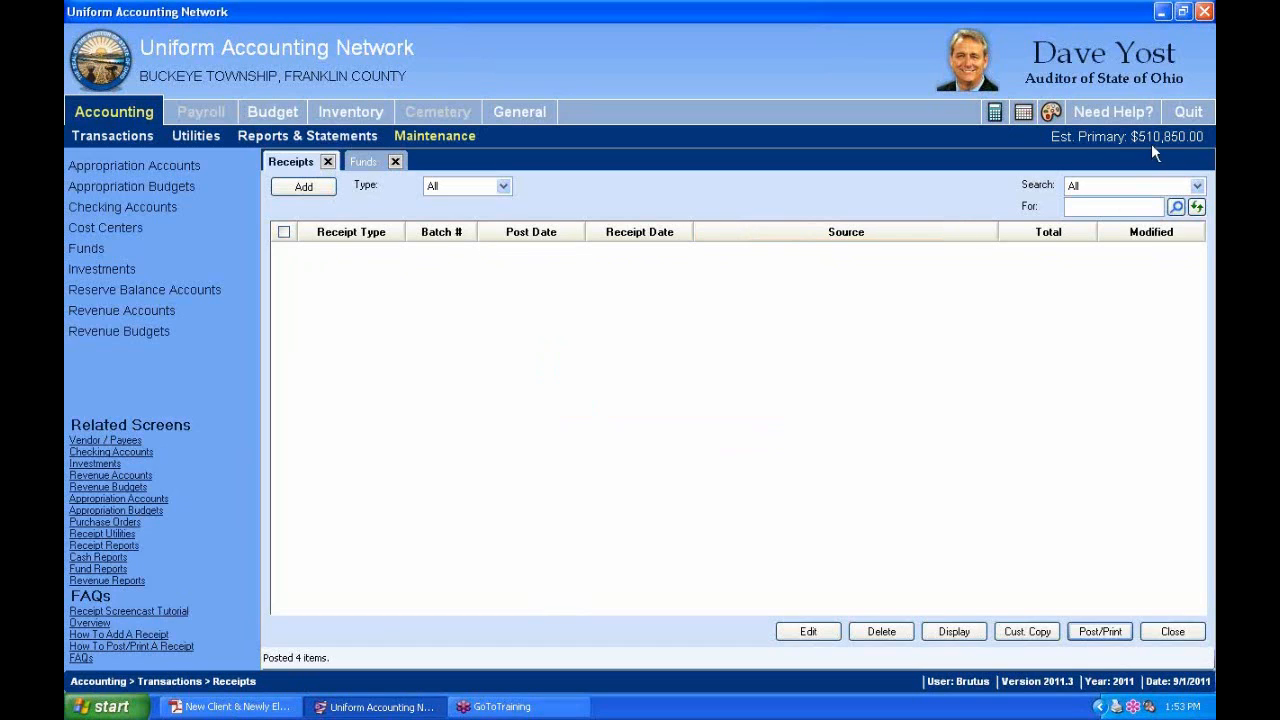
pyautogui.moveTo(1164, 141)
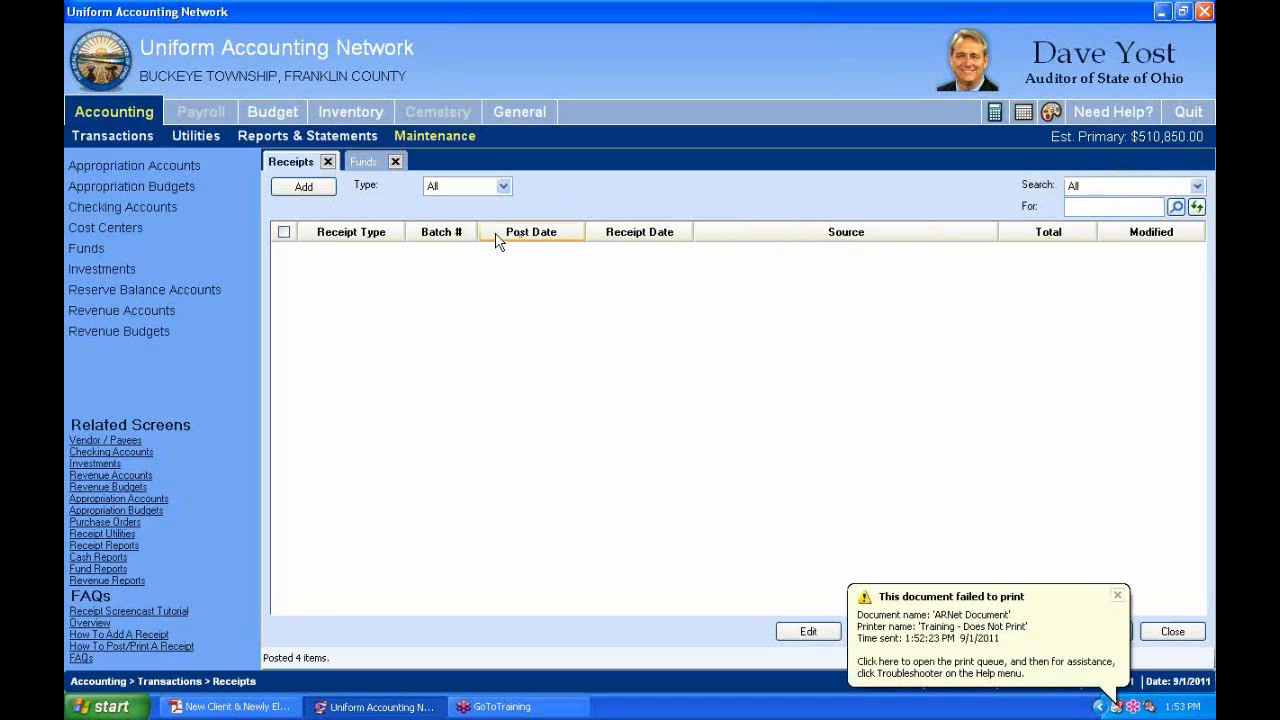
# Enter 9,000.00 as fund 4952's non-expendable balance, save it and close the editor.
pyautogui.click(372, 161)
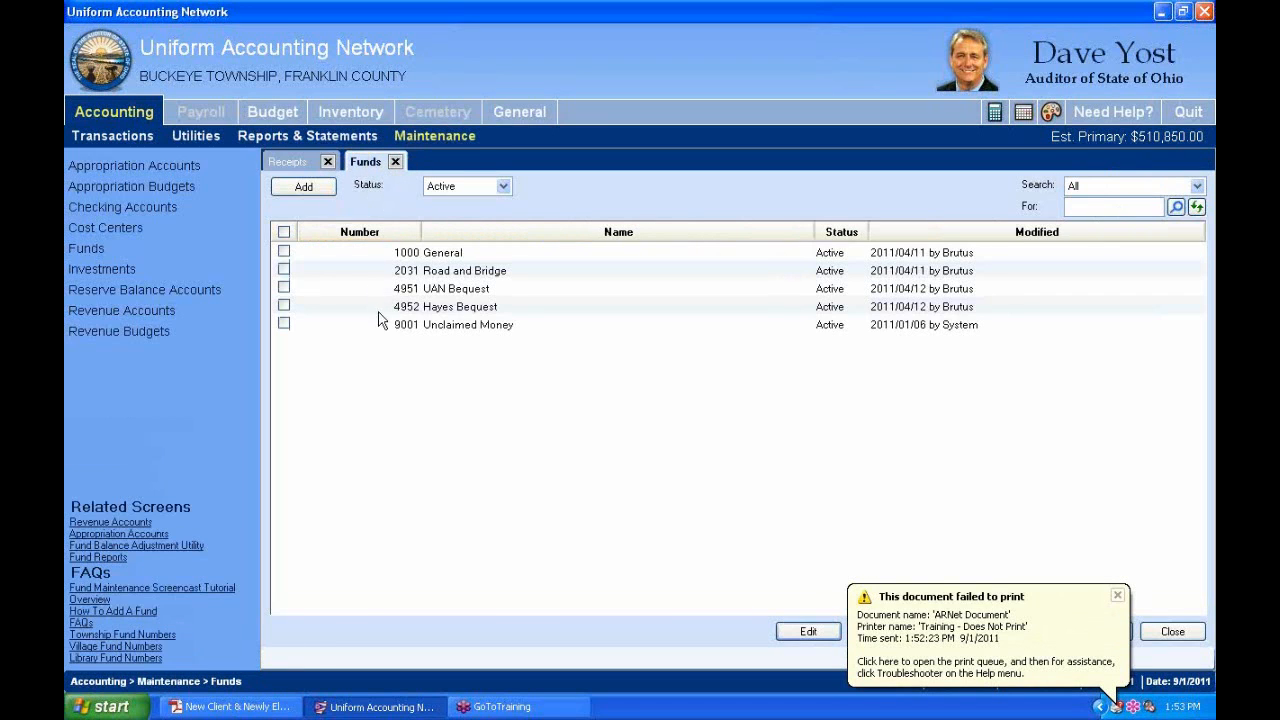
pyautogui.click(284, 306)
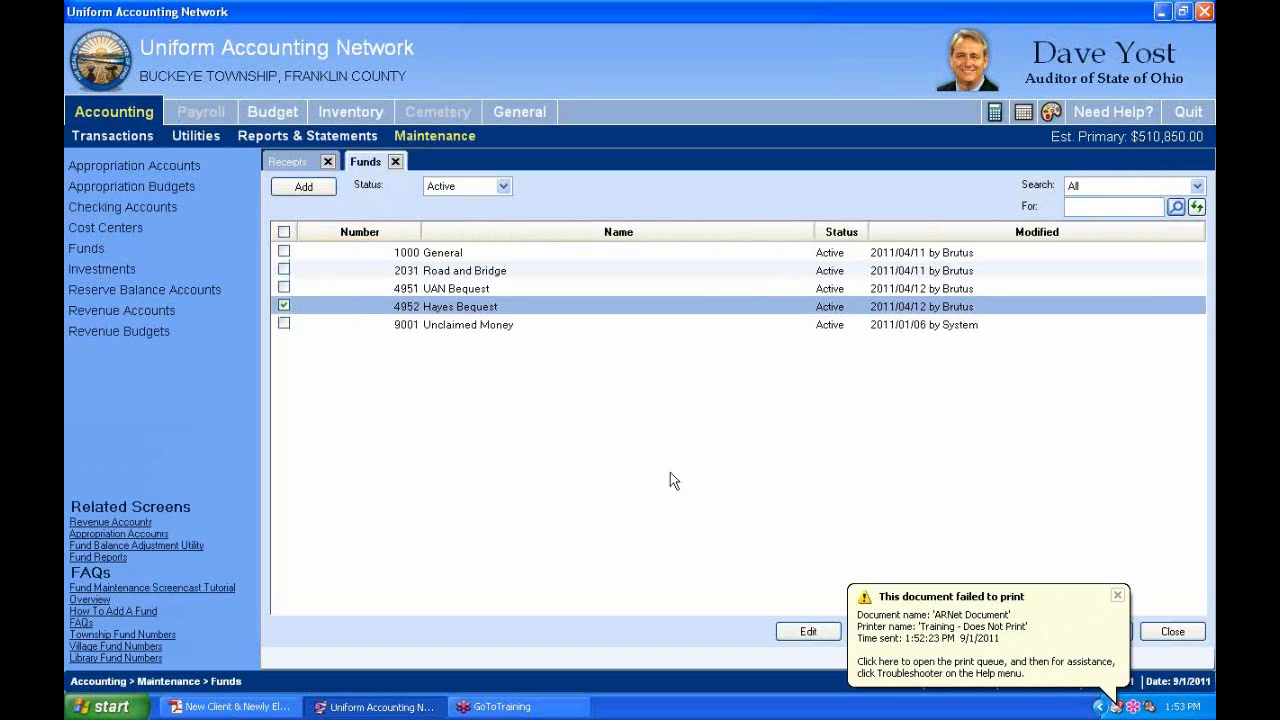
pyautogui.click(808, 631)
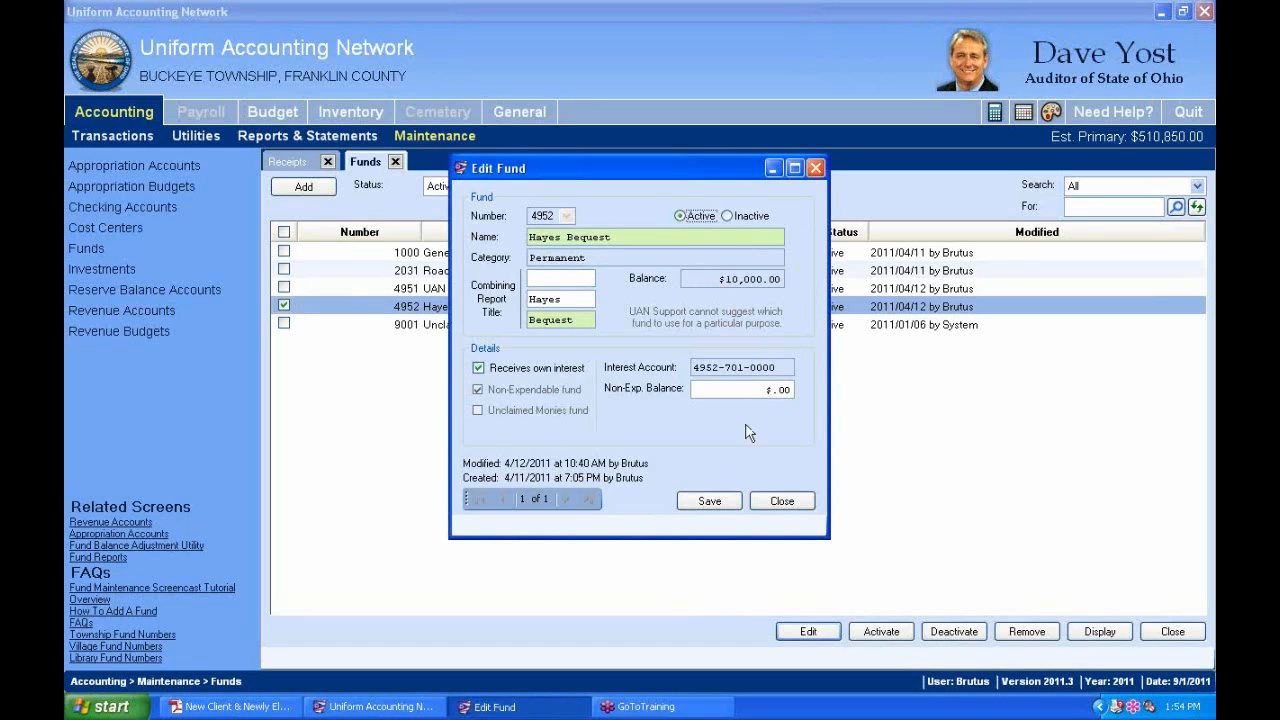
pyautogui.moveTo(735, 398); pyautogui.dragTo(862, 394)
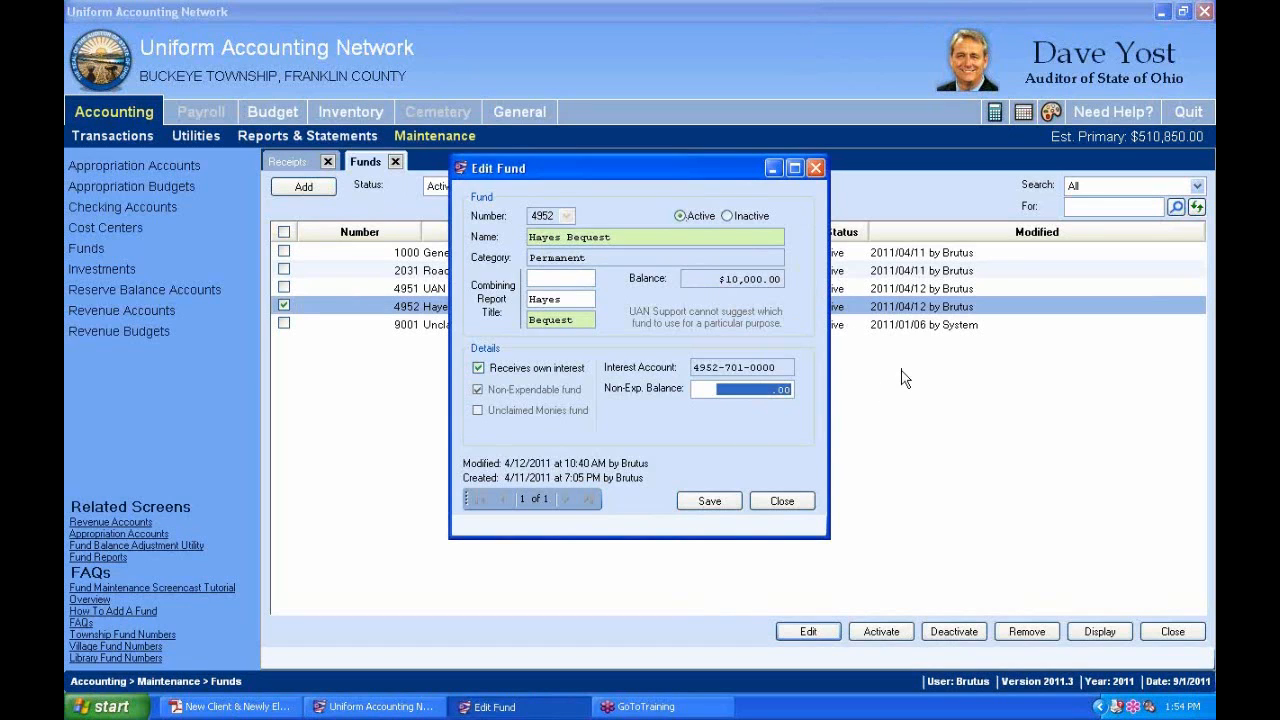
pyautogui.write('9003')
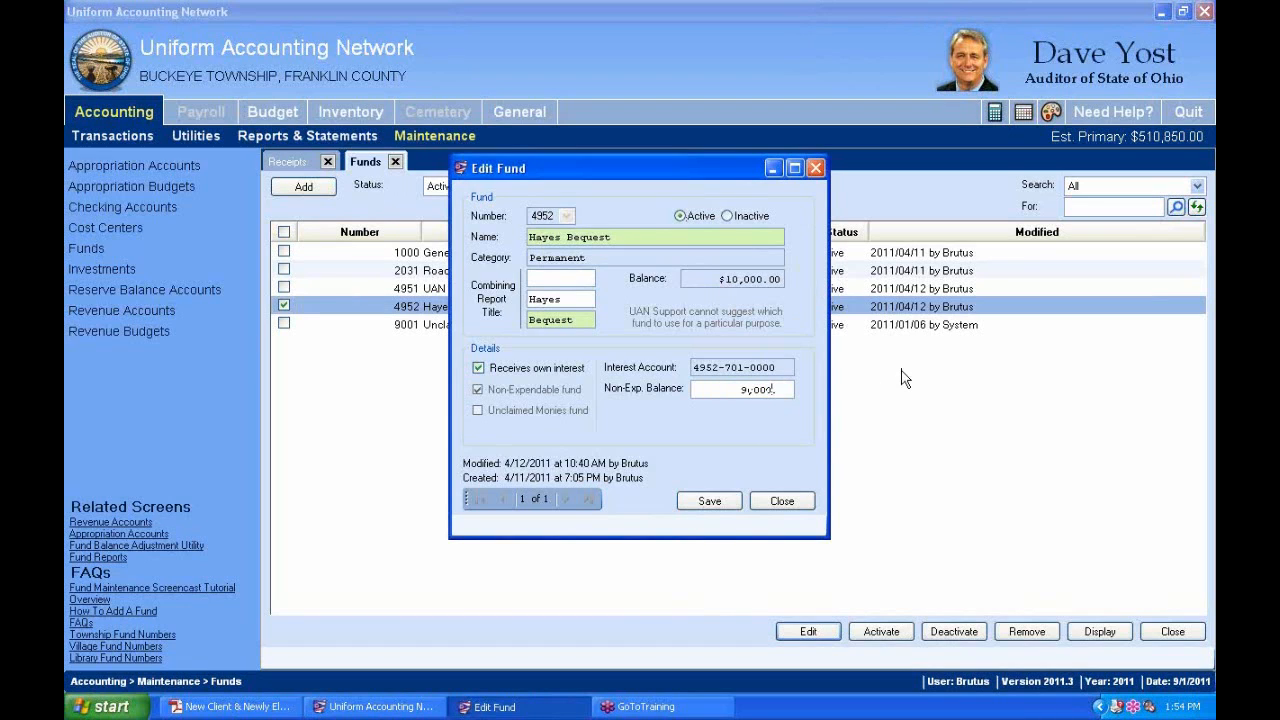
pyautogui.click(705, 502)
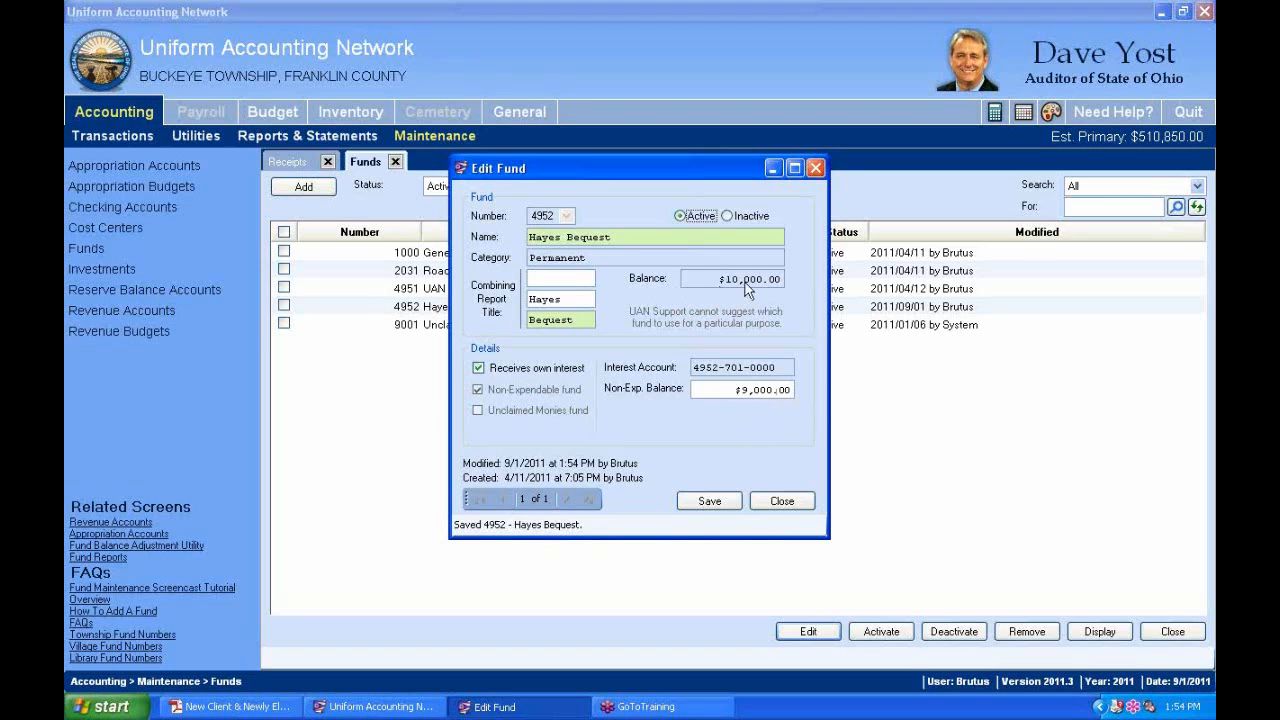
pyautogui.click(790, 506)
pyautogui.click(789, 507)
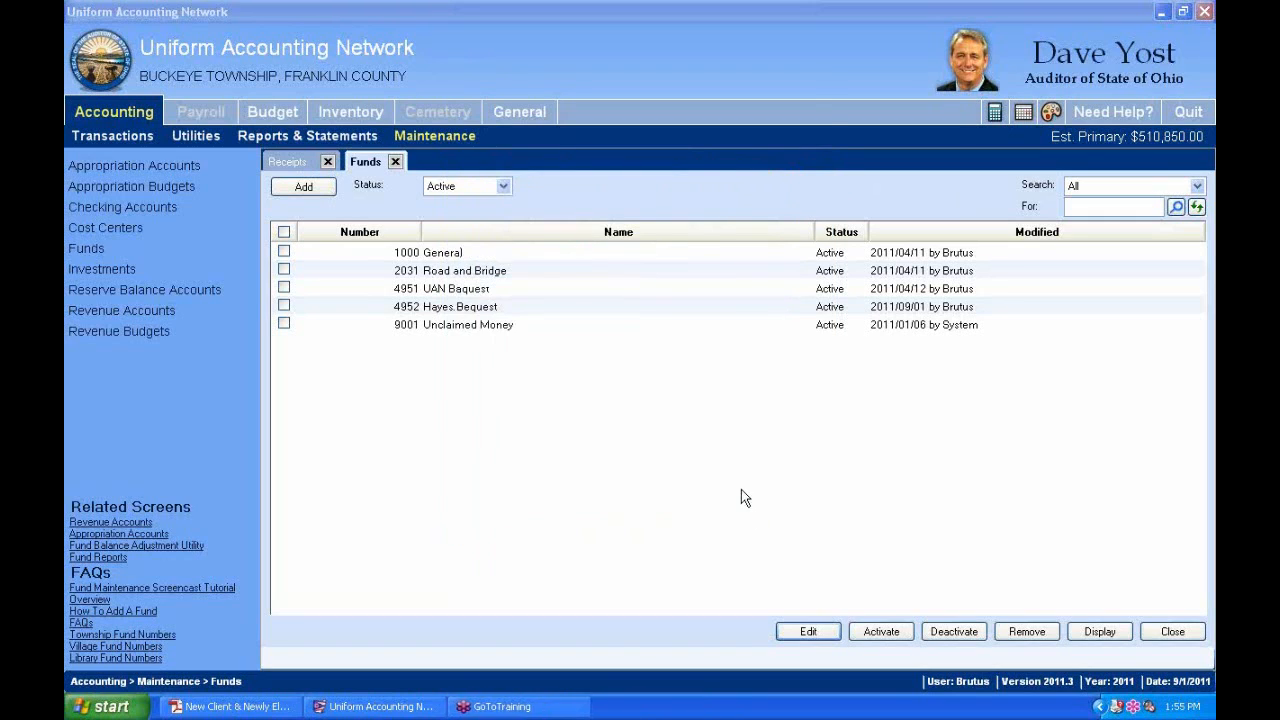
# Reopen fund 4952 to check the $9,000.00 balance, save again and close.
pyautogui.click(285, 306)
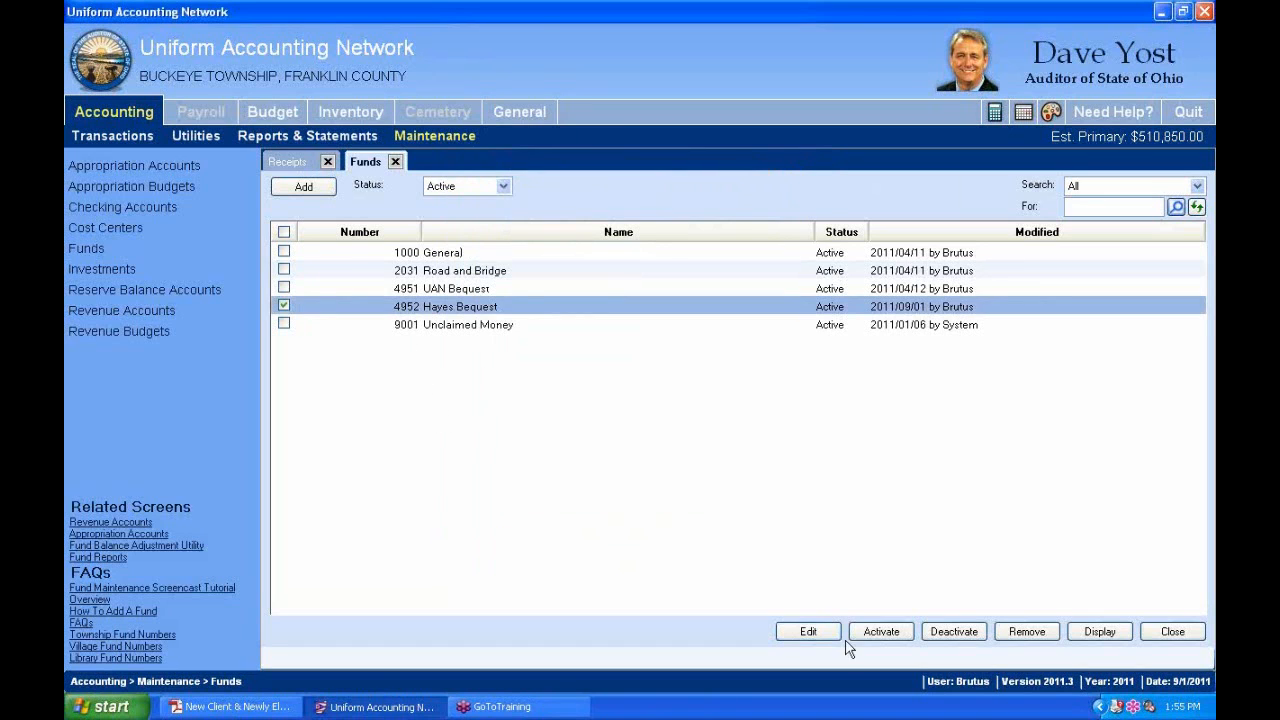
pyautogui.click(815, 633)
pyautogui.click(709, 500)
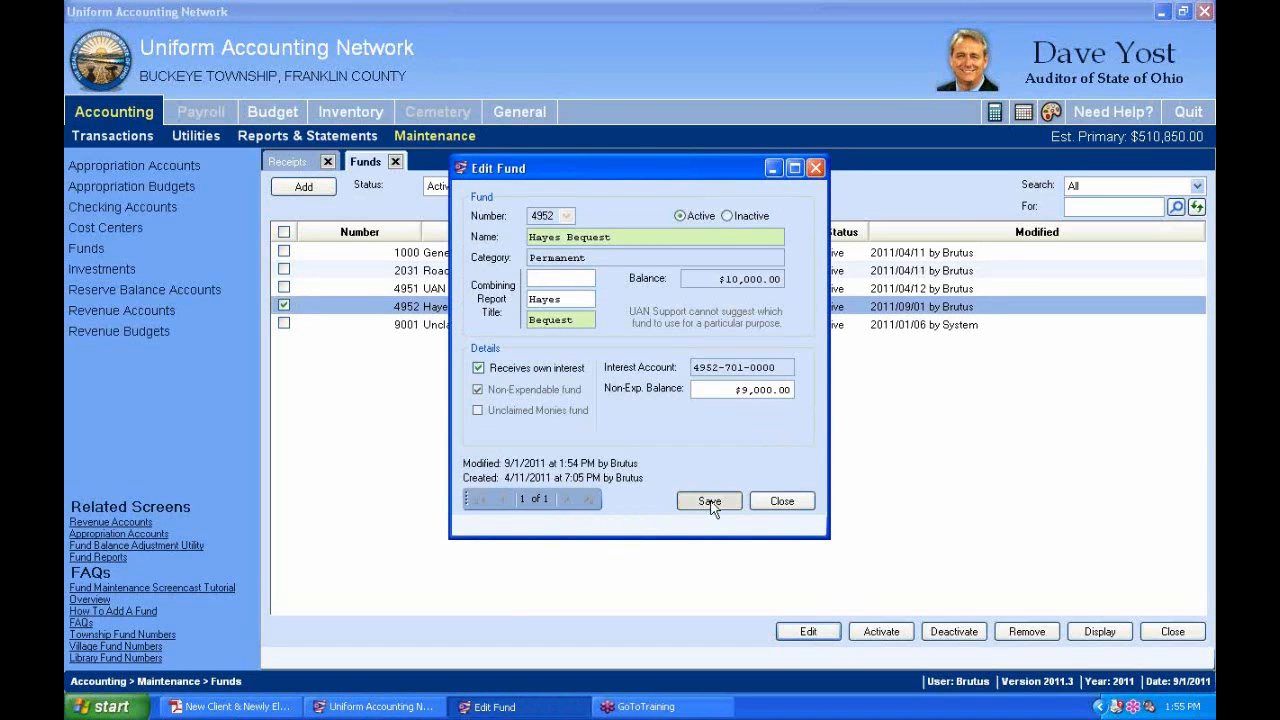
pyautogui.click(780, 501)
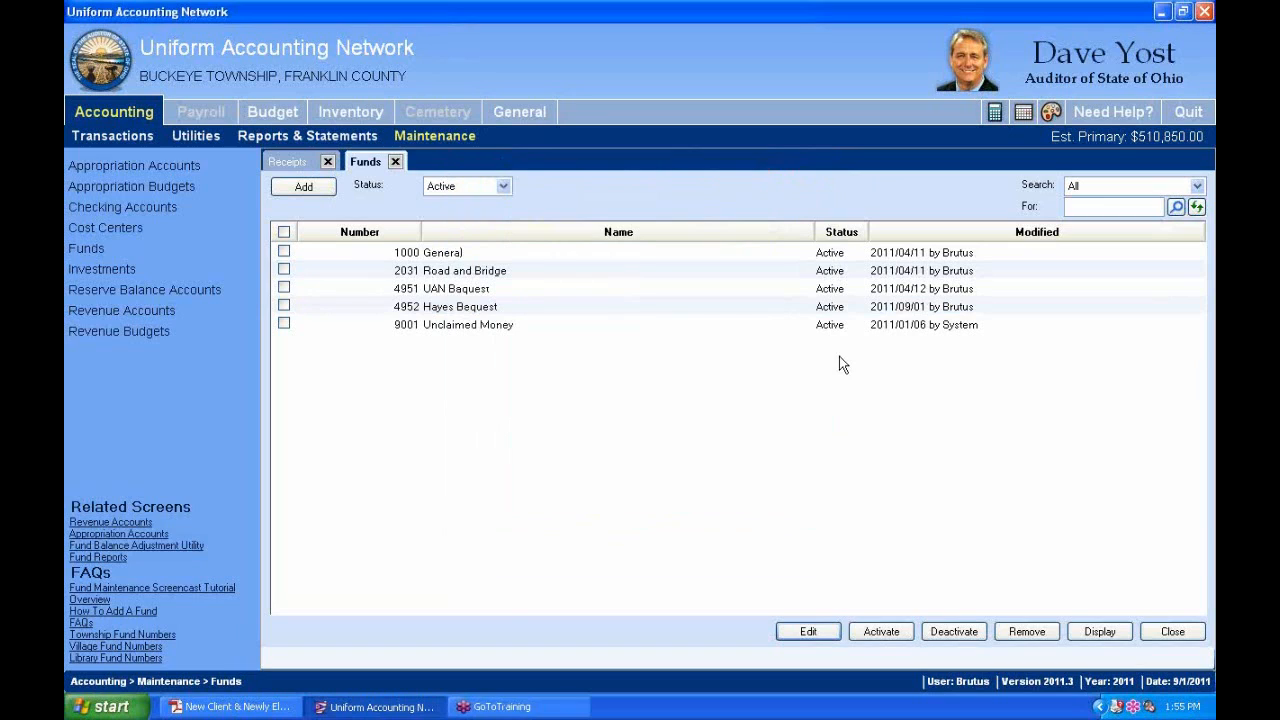